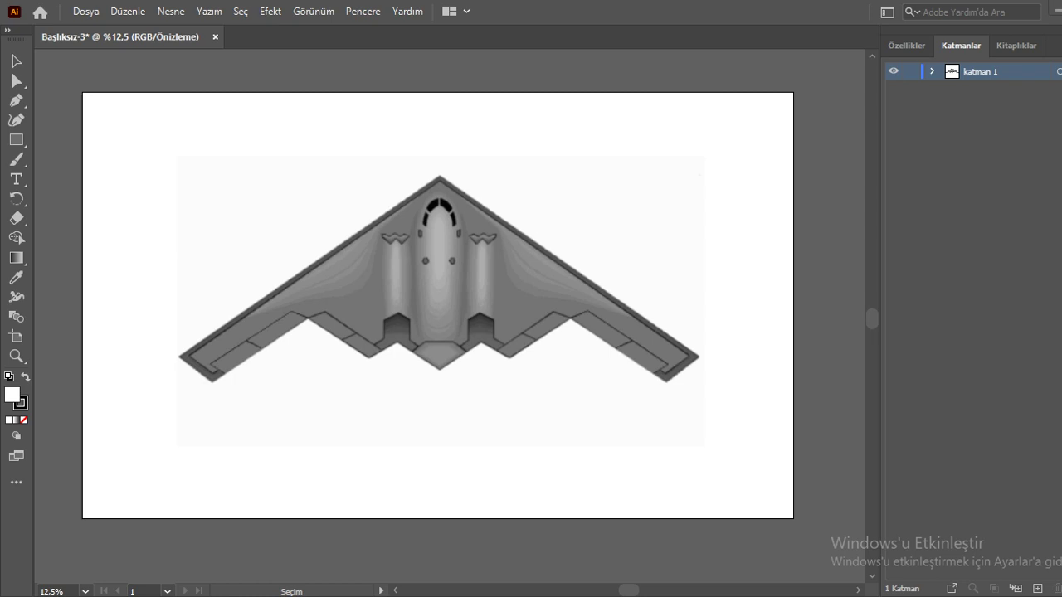
Select the bomber reference image, nudge it into place, lock it with Ctrl+2 and zoom in.
key(ctrl+a)
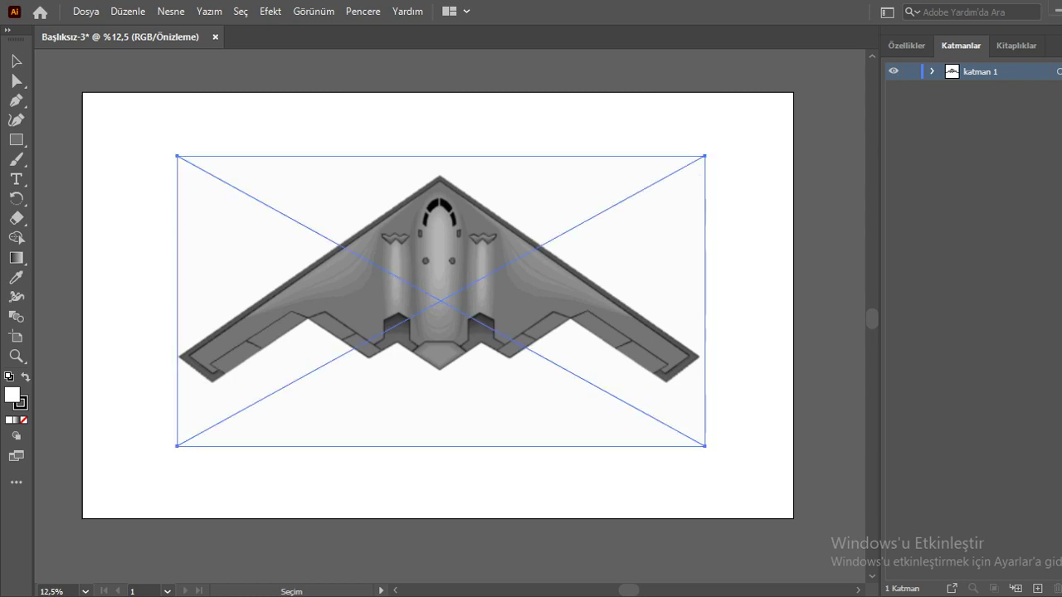
drag(440, 300, 435, 294)
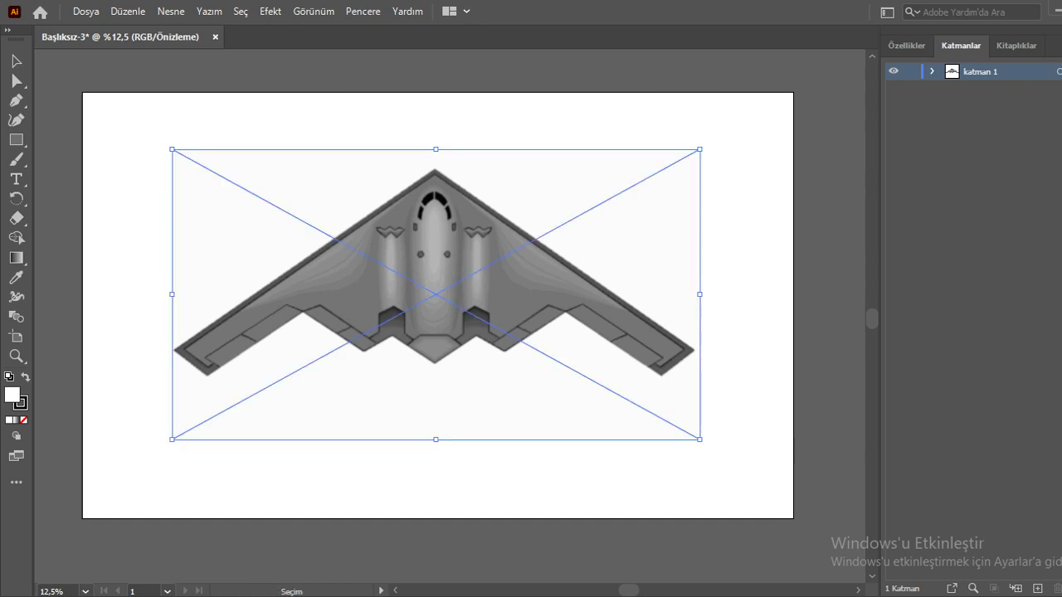
key(ctrl+2)
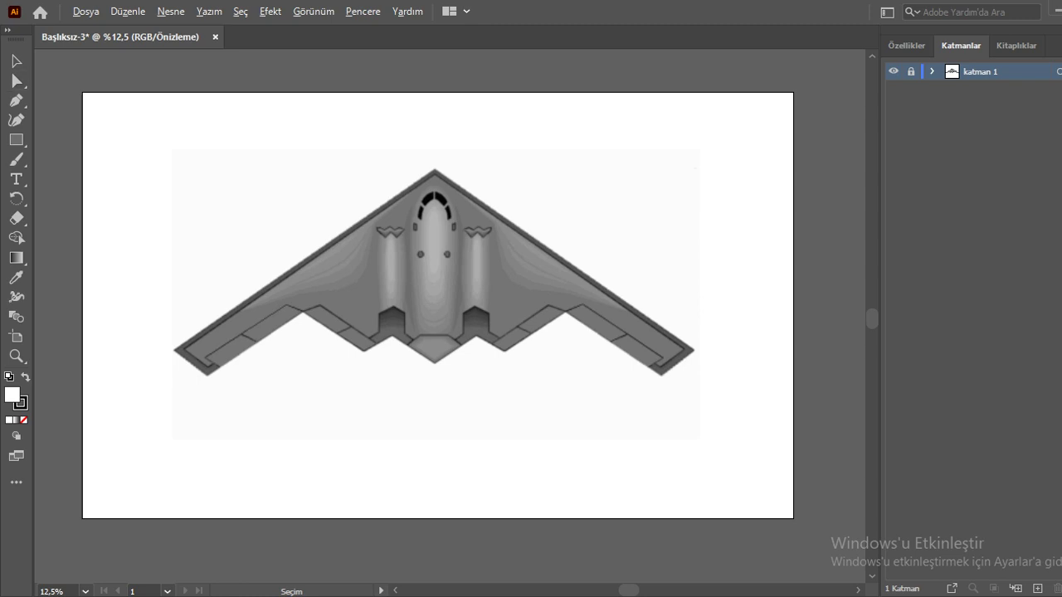
key(ctrl+plus)
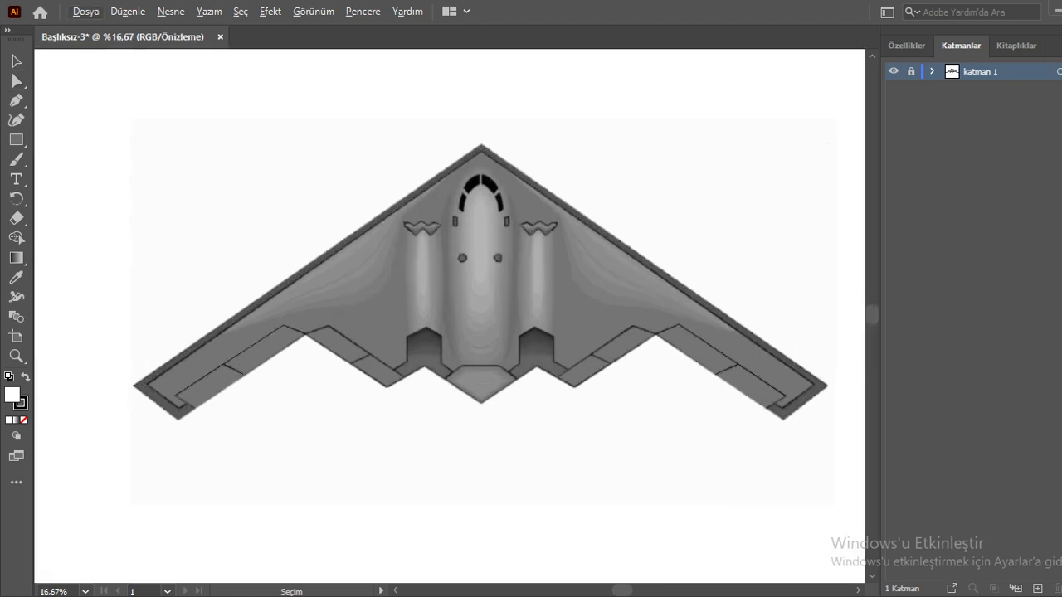
Compare the Pen and Curvature tools by switching between them.
click(16, 100)
key(a)
key(v)
key(p)
click(16, 119)
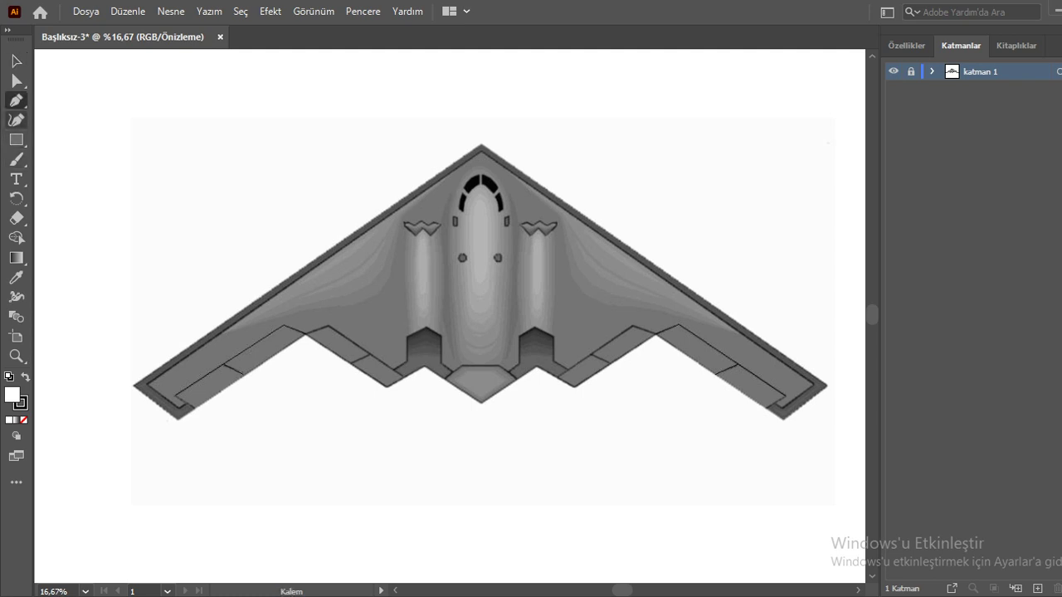
click(16, 101)
Expand layer katman 1 to reveal the linked bomber image, ending on the Pen tool.
scroll(138, 410, up, 2)
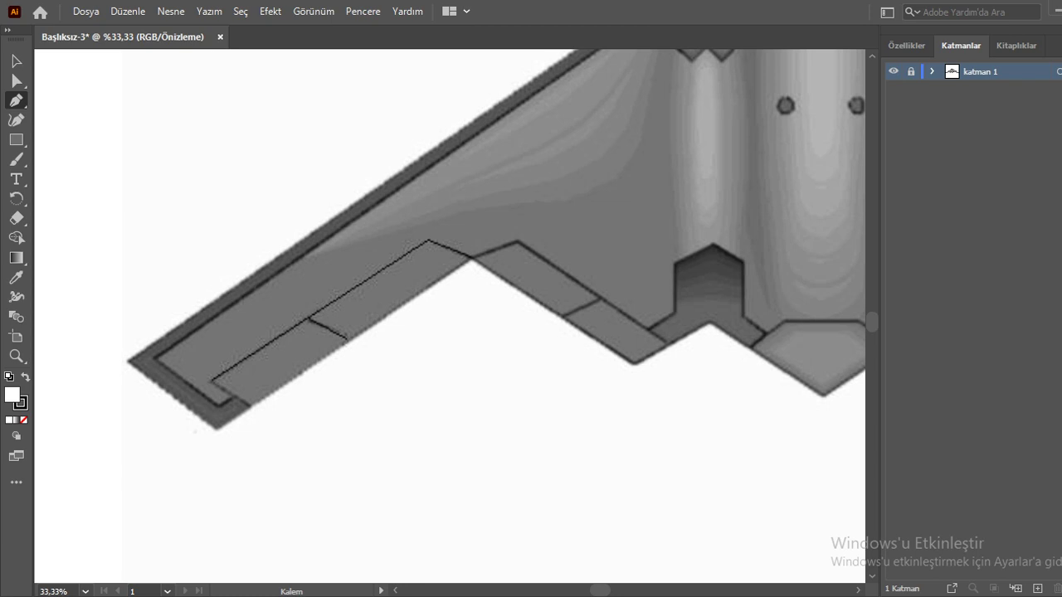
scroll(132, 373, down, 2)
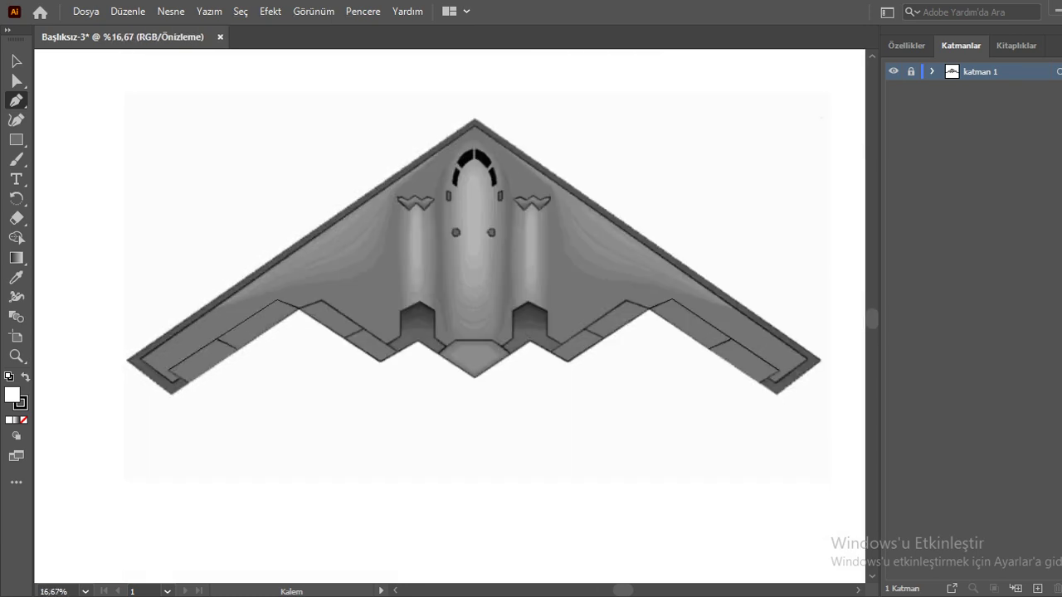
click(15, 119)
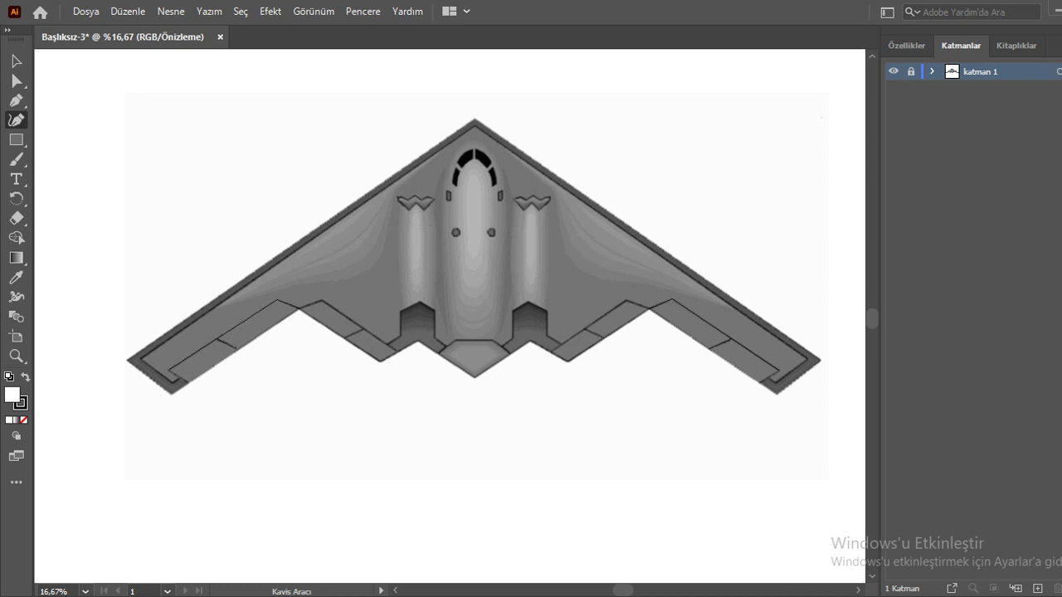
click(933, 71)
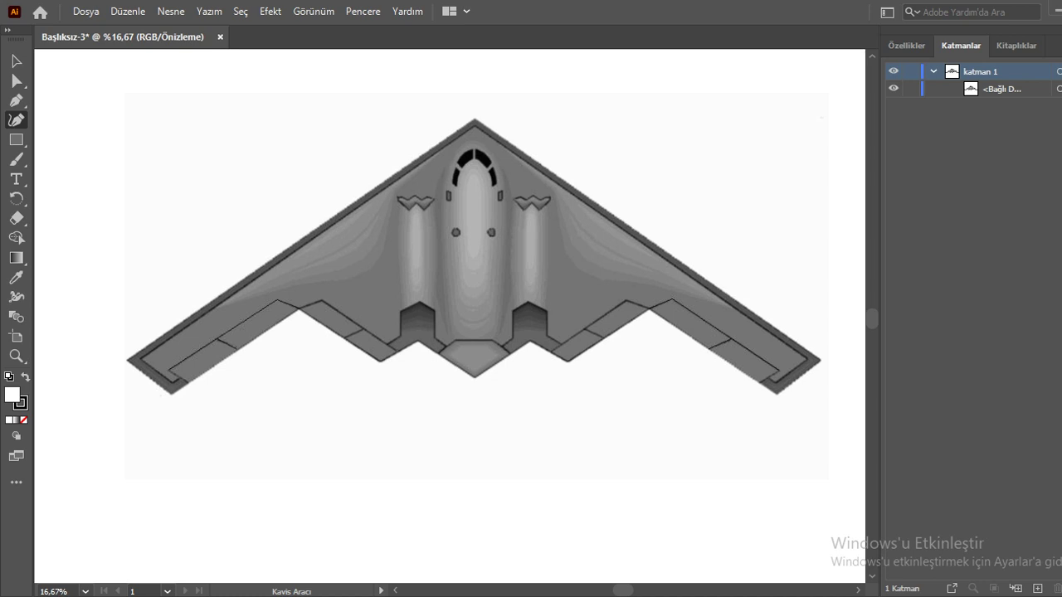
key(p)
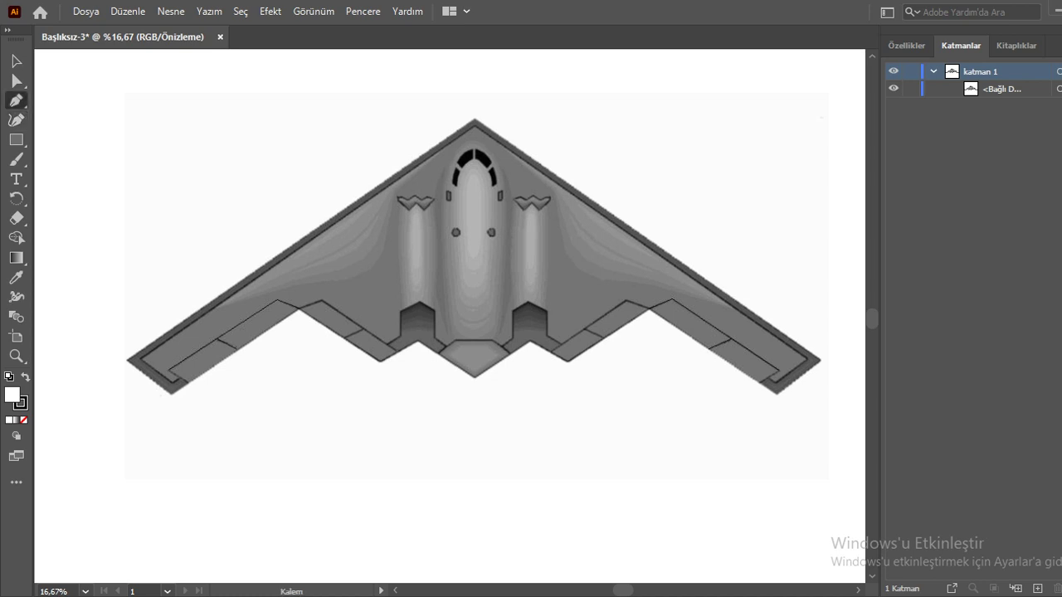
Pen-trace the left leading edge through the wingtip, nose apex and lower wing corner.
click(126, 359)
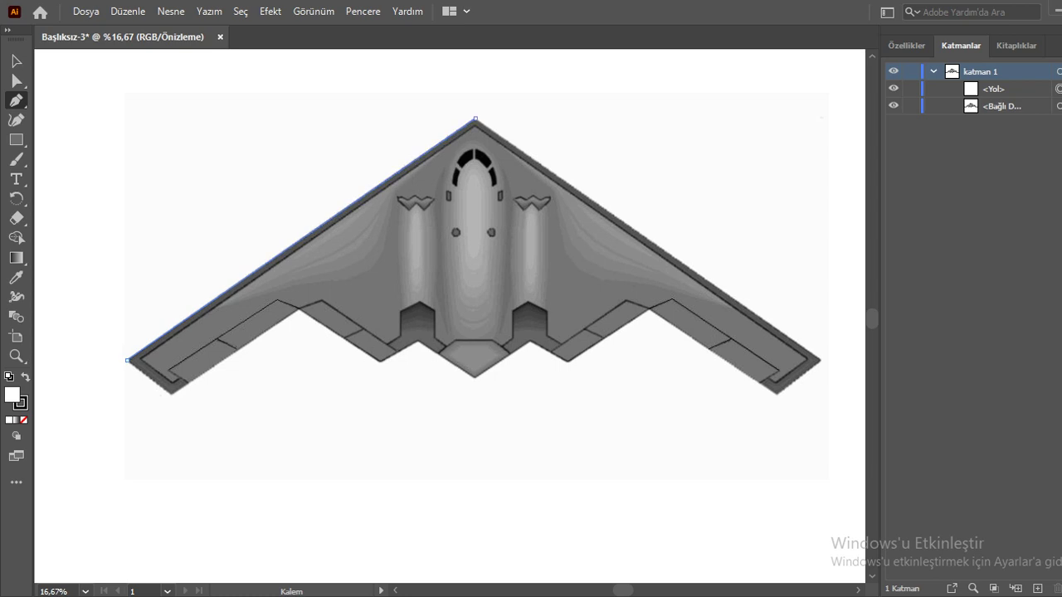
click(474, 119)
click(170, 392)
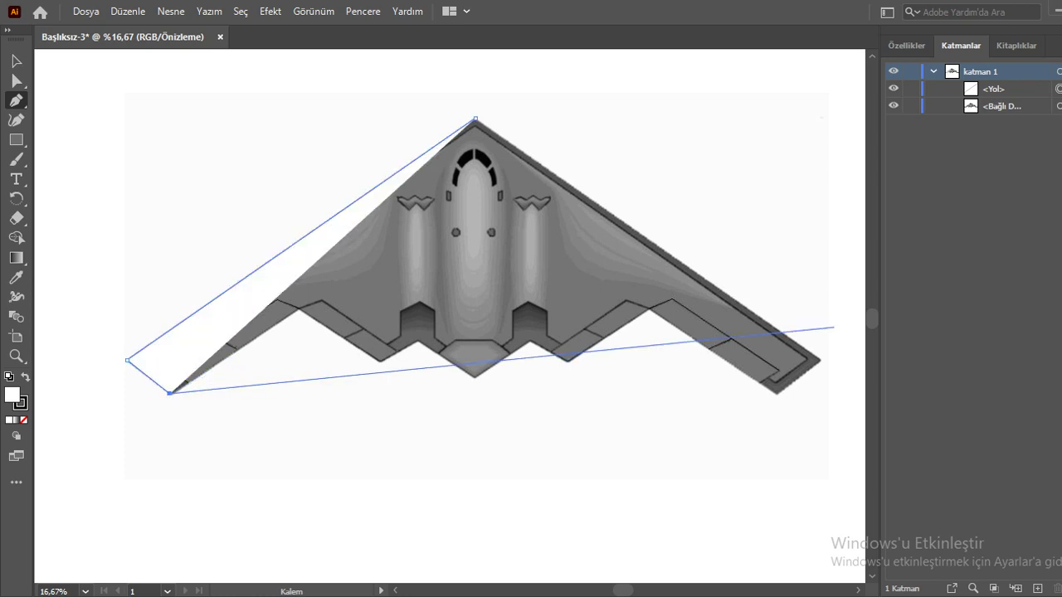
Set the new outline path's fill to None in the Properties panel.
click(906, 45)
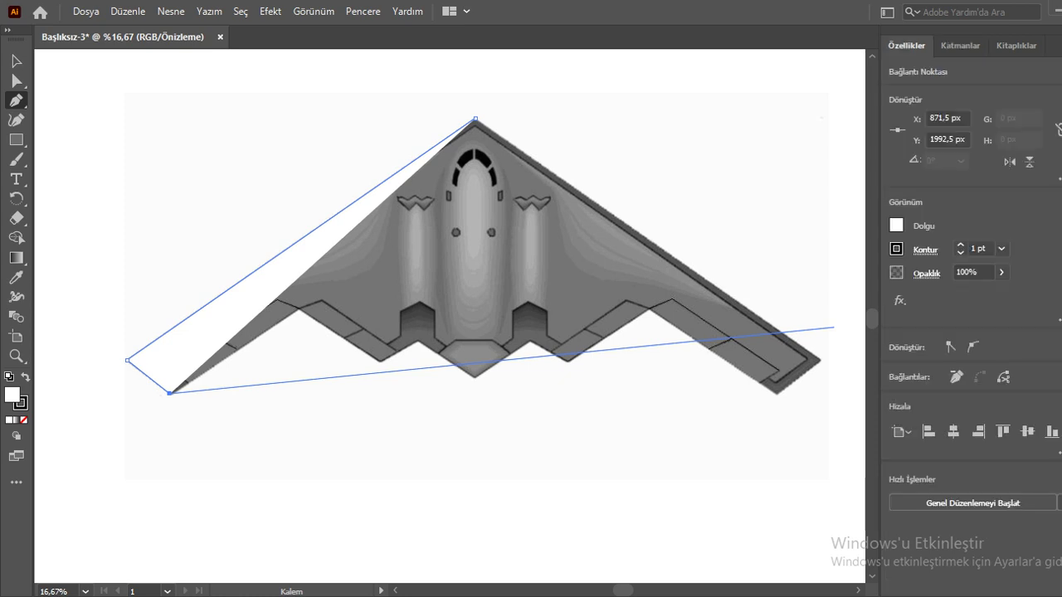
click(896, 225)
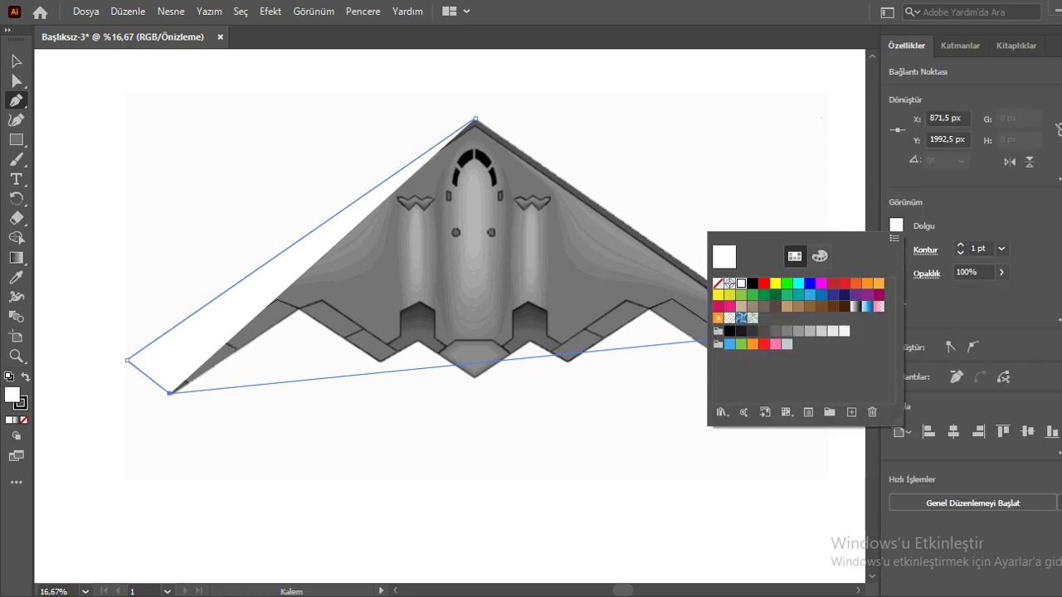
click(719, 282)
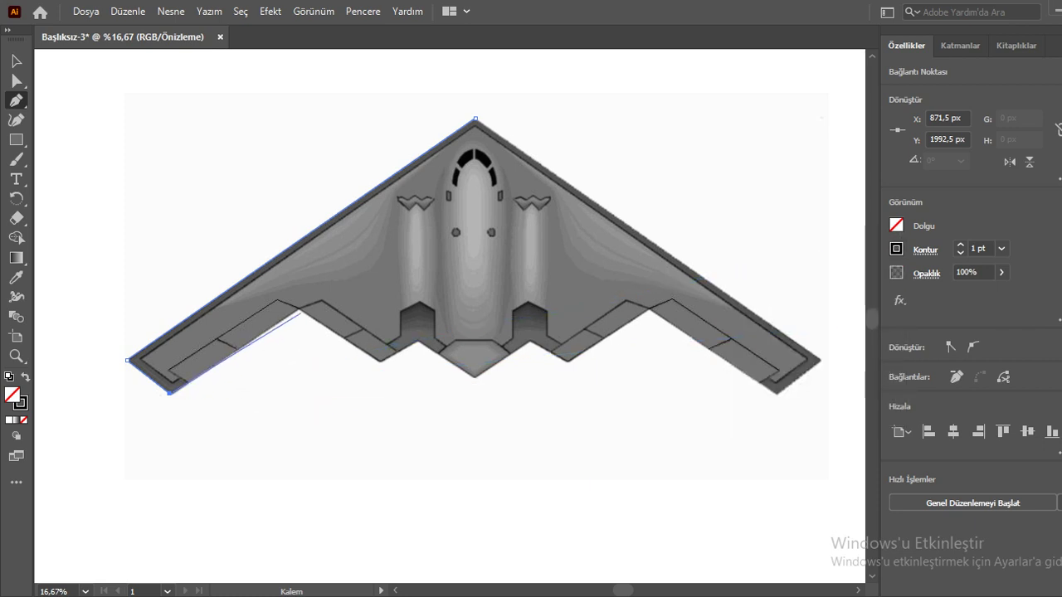
Add anchors along the left trailing edge toward the engine bay, then end the path.
click(299, 310)
click(299, 310)
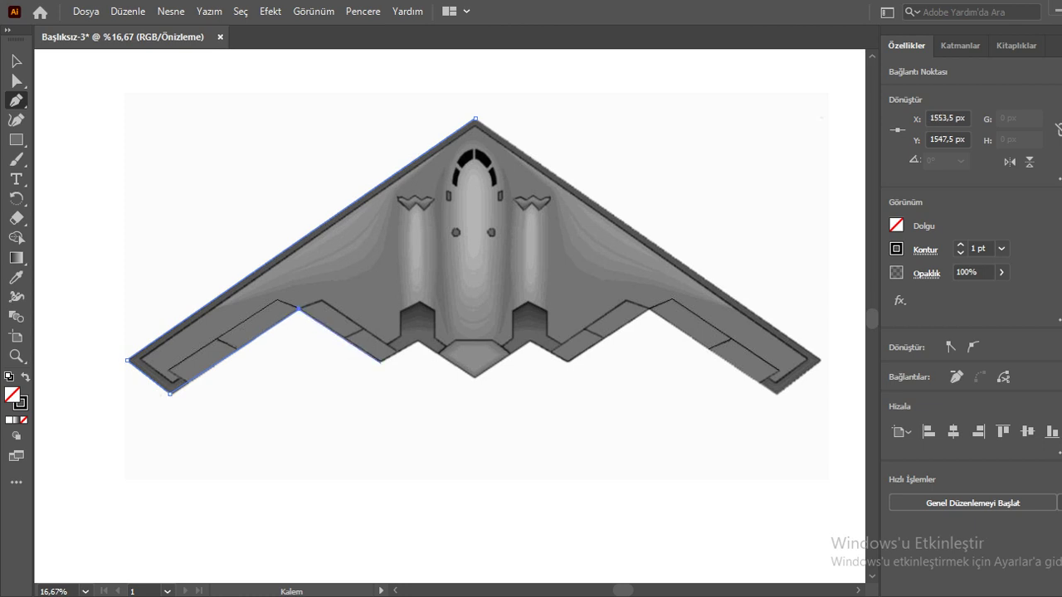
click(380, 362)
click(416, 341)
click(474, 377)
key(Escape)
Resume the outline from its wingtip end, tracing the notch and zigzag trailing edge.
key(ctrl+shift+a)
click(131, 360)
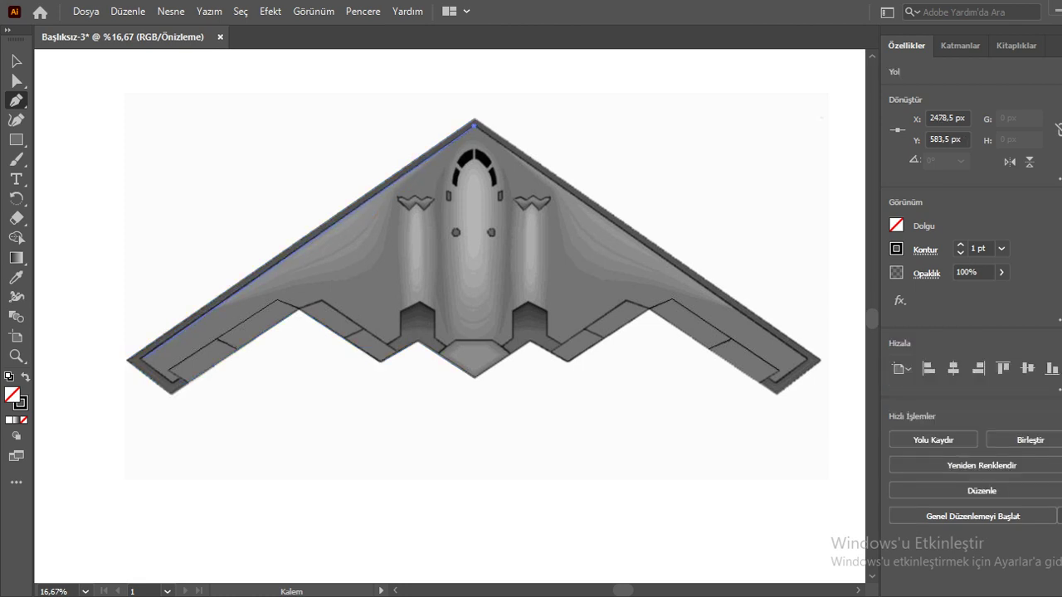
click(140, 357)
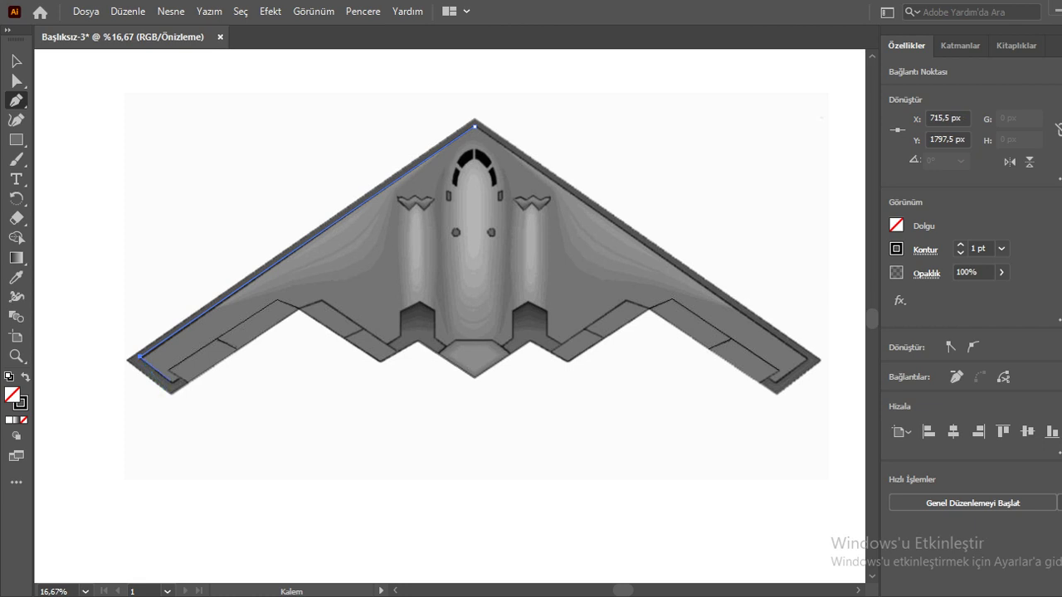
click(172, 382)
click(179, 379)
click(171, 371)
click(276, 300)
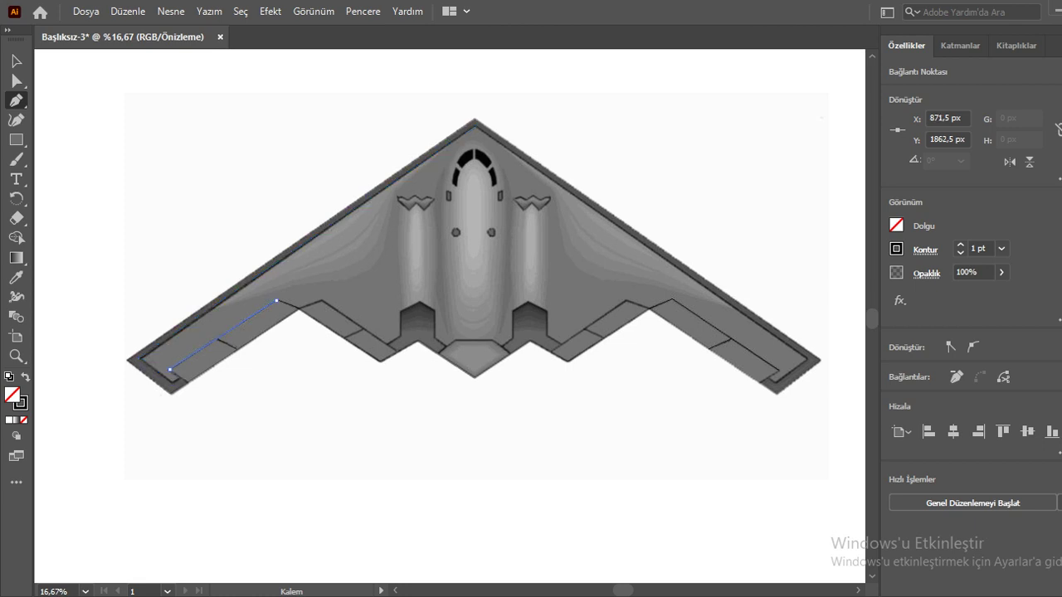
mouse_move(299, 308)
mouse_down()
mouse_move(312, 377)
mouse_move(320, 301)
mouse_up()
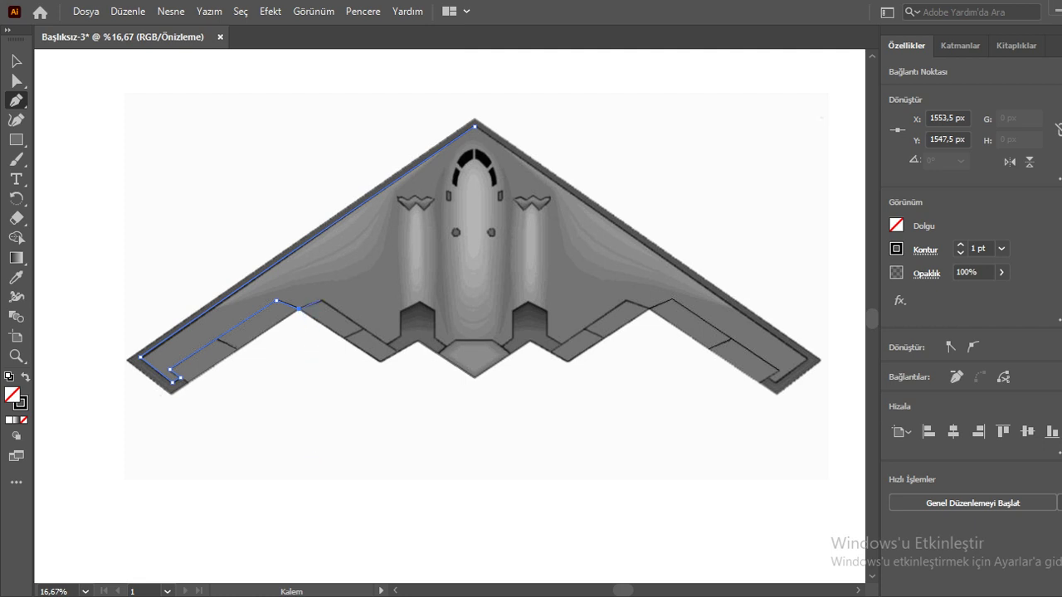
click(320, 301)
click(398, 351)
End the outline path and undo stray anchor edits near the wingtip notch.
key(Escape)
scroll(184, 383, up, 1)
scroll(184, 384, up, 1)
scroll(184, 384, up, 1)
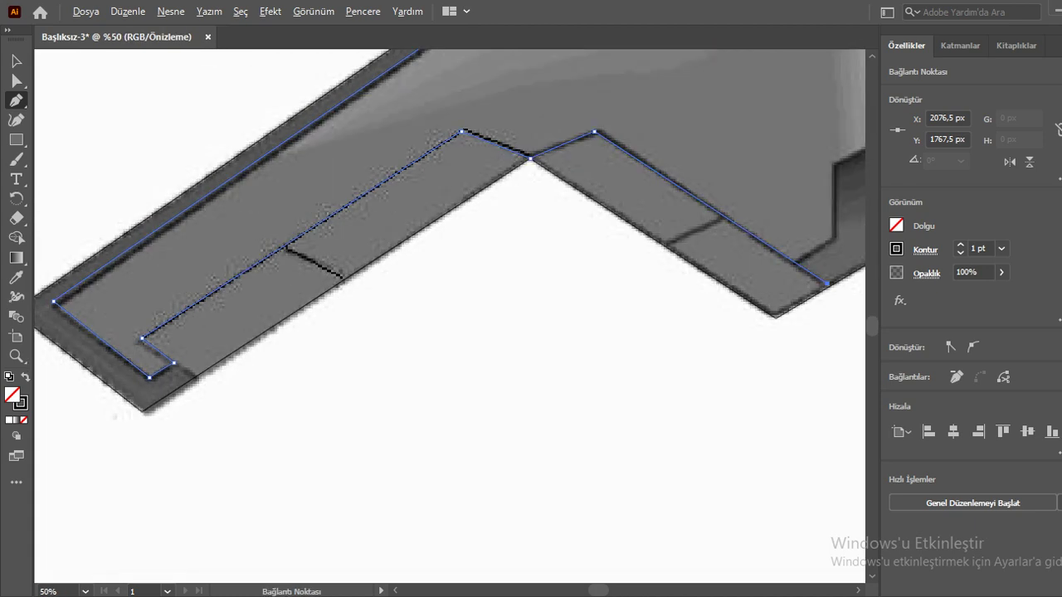
click(173, 363)
key(ctrl+z)
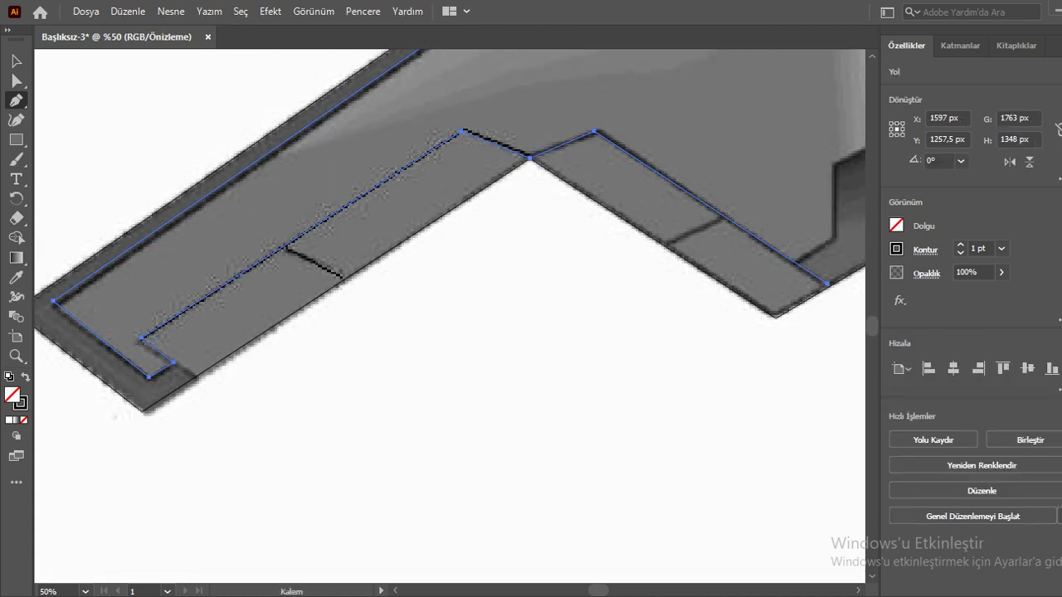
click(174, 363)
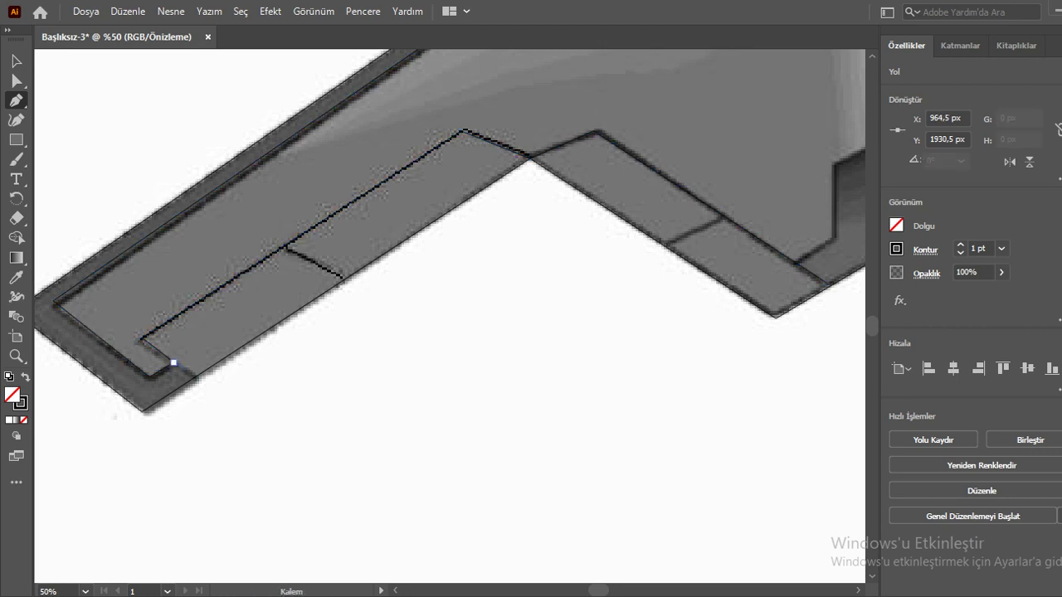
key(ctrl+z)
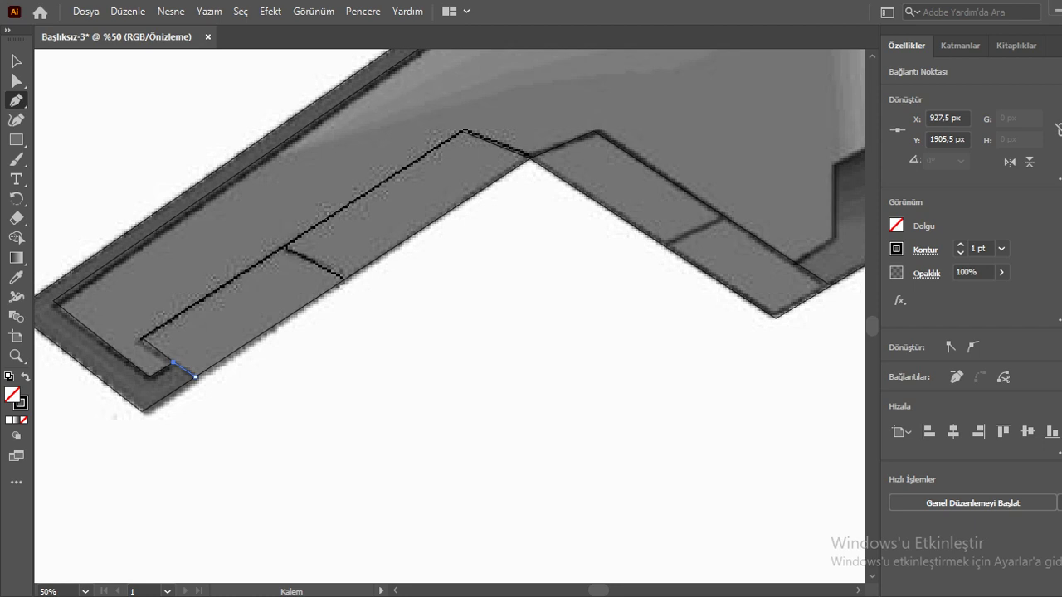
Trace panel lines across the left wing, including a short inner panel line.
click(344, 280)
click(285, 246)
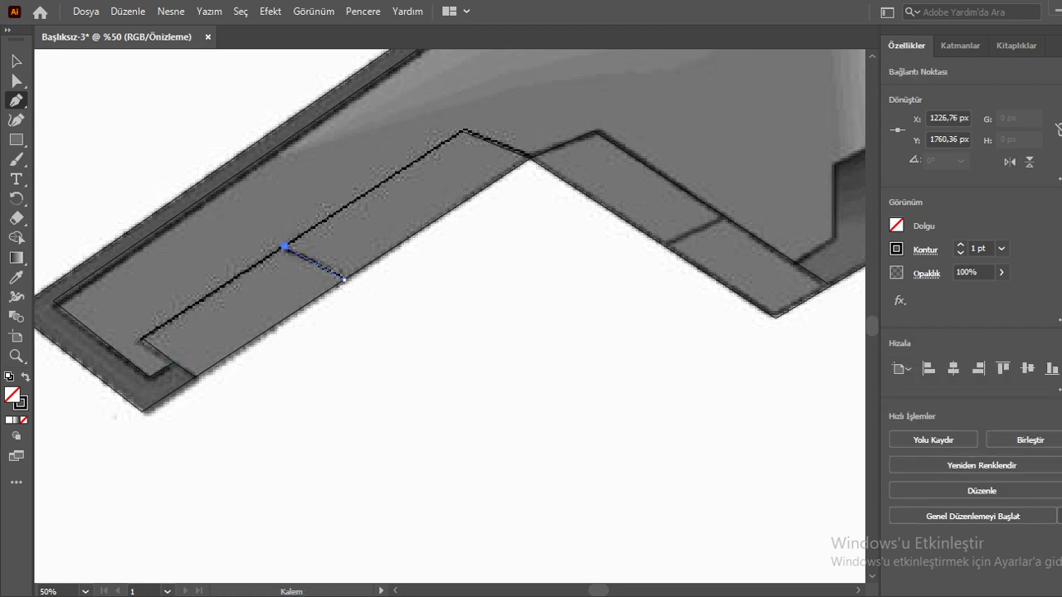
key(ctrl+minus)
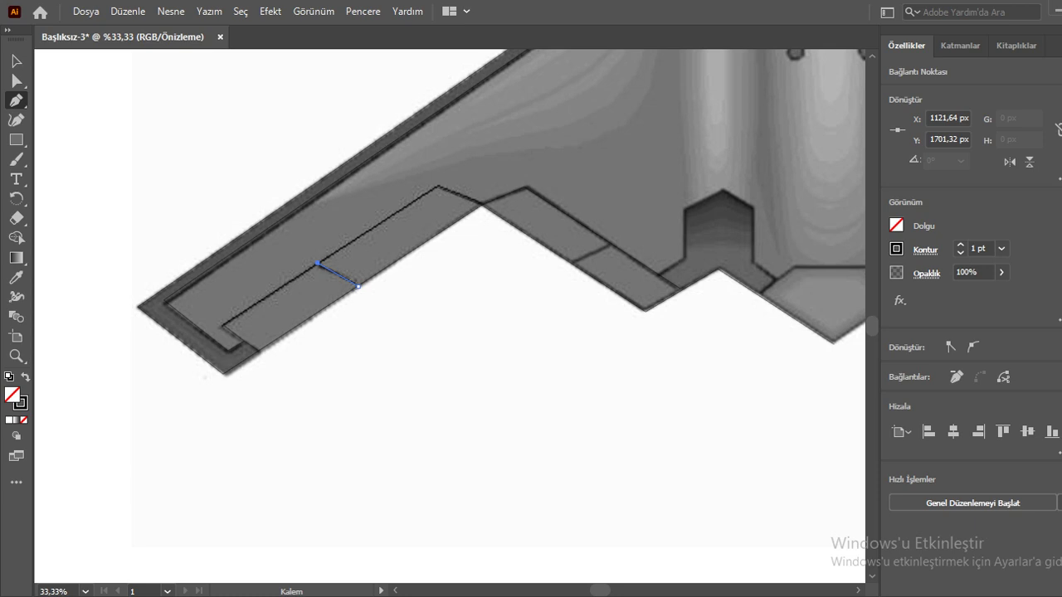
click(573, 263)
click(610, 246)
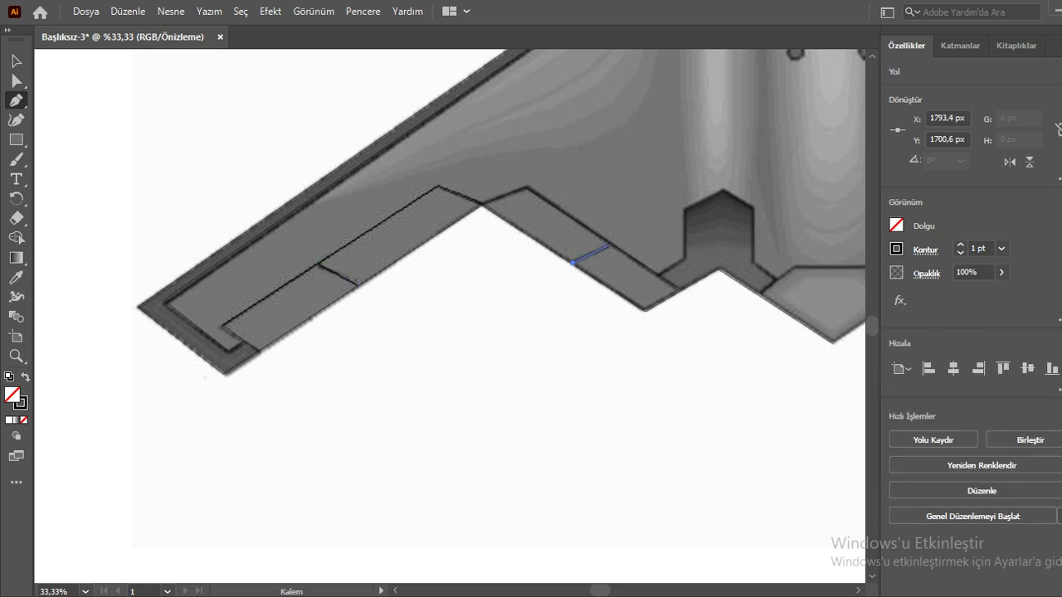
click(609, 246)
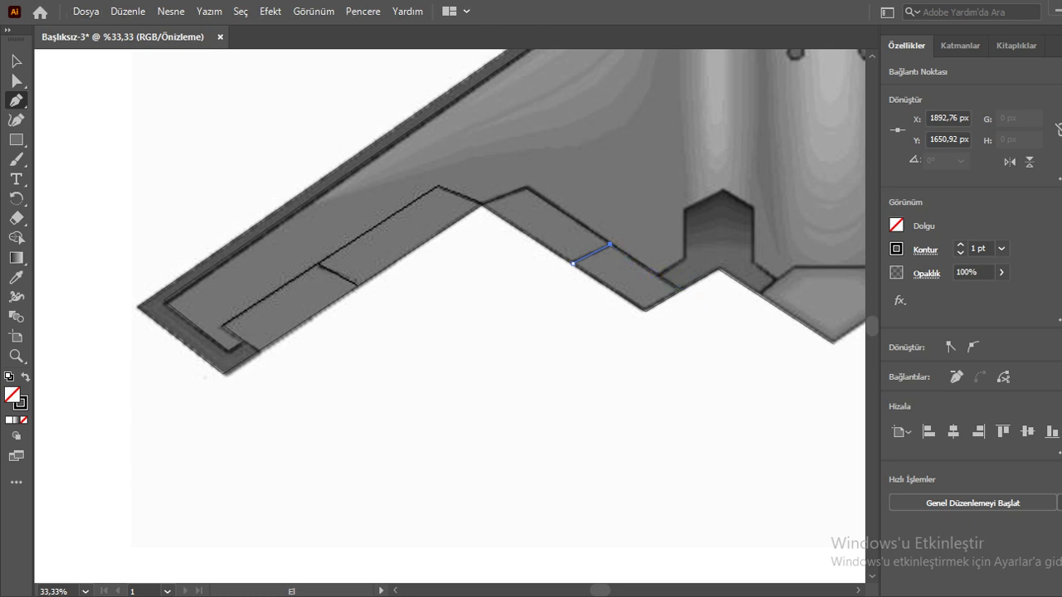
drag(610, 245, 423, 291)
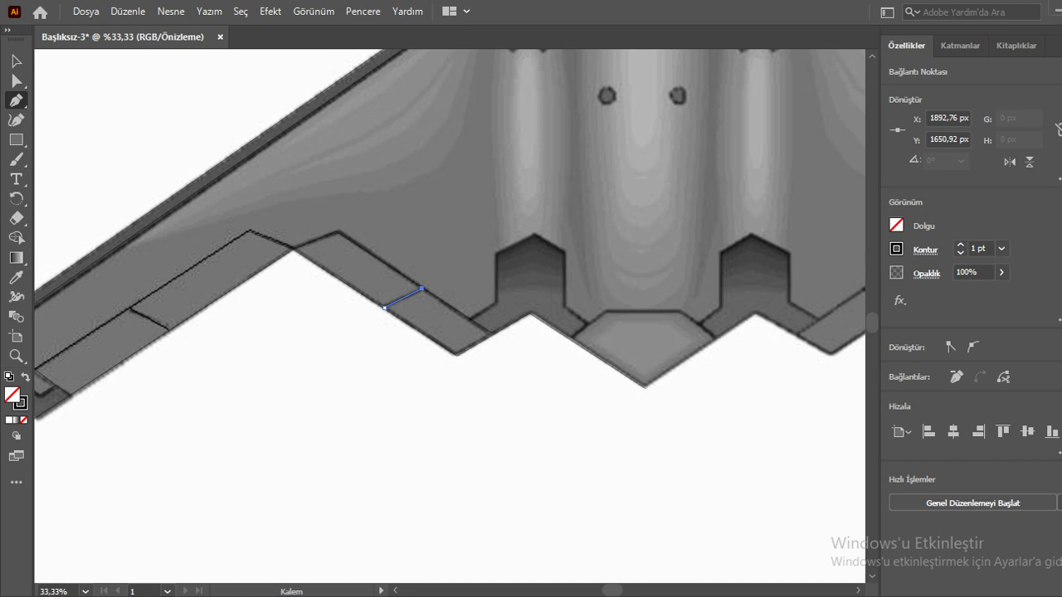
Trace the trailing edge around the left exhaust notch to the tail piece's corner.
click(470, 319)
click(496, 304)
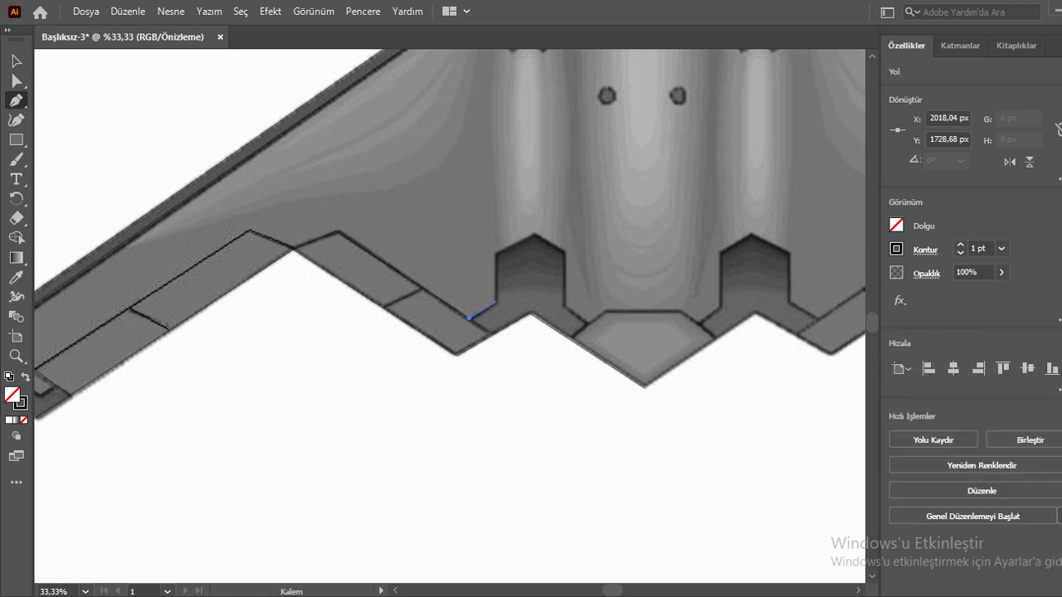
click(496, 255)
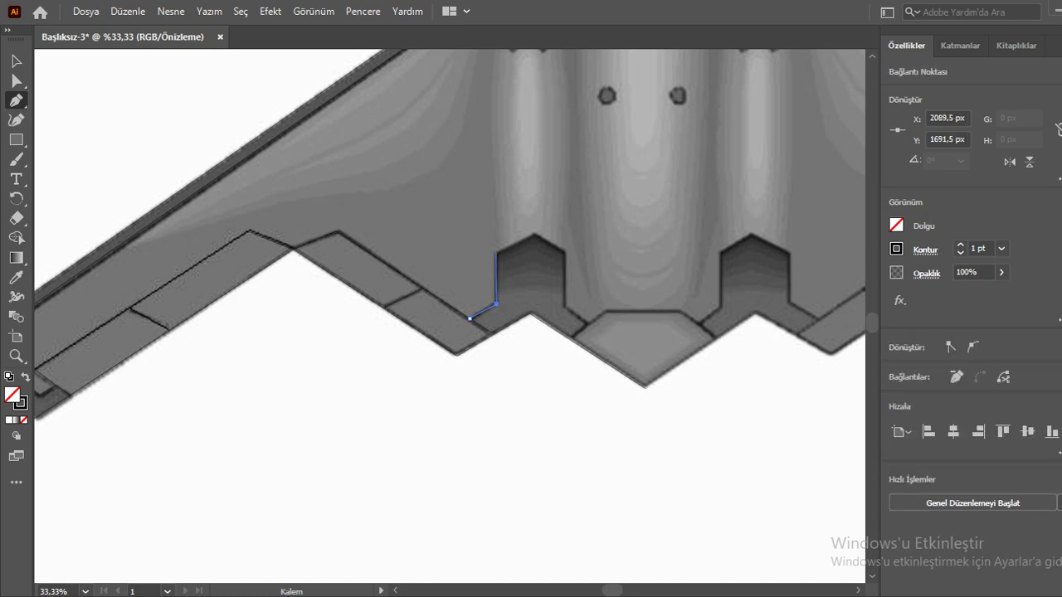
click(533, 234)
click(564, 252)
click(565, 306)
click(588, 323)
click(571, 338)
key(Escape)
Draw a separate path along the top edge of the central tail piece.
click(715, 338)
click(678, 311)
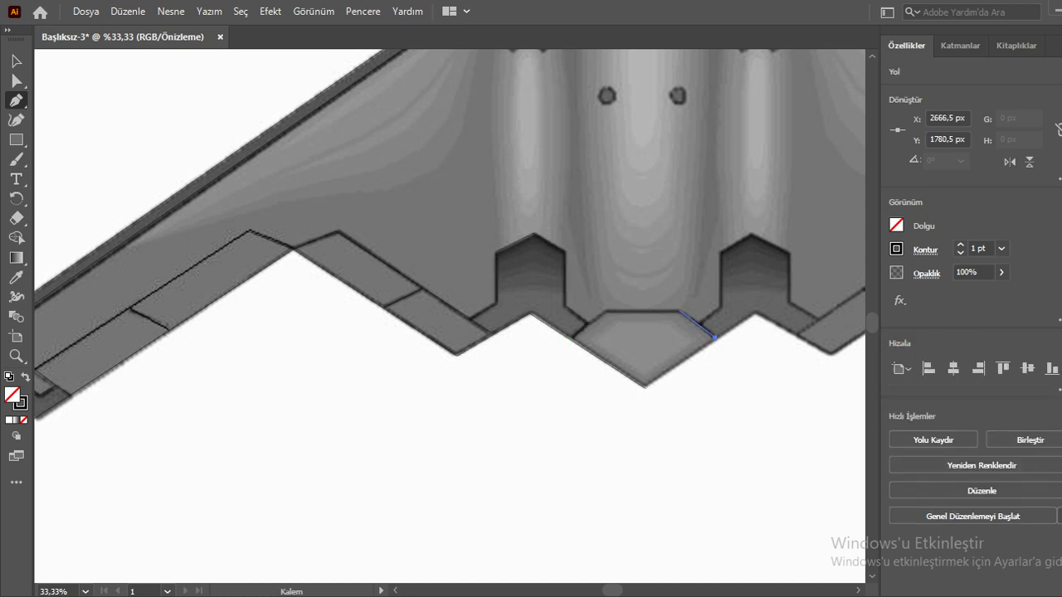
click(605, 311)
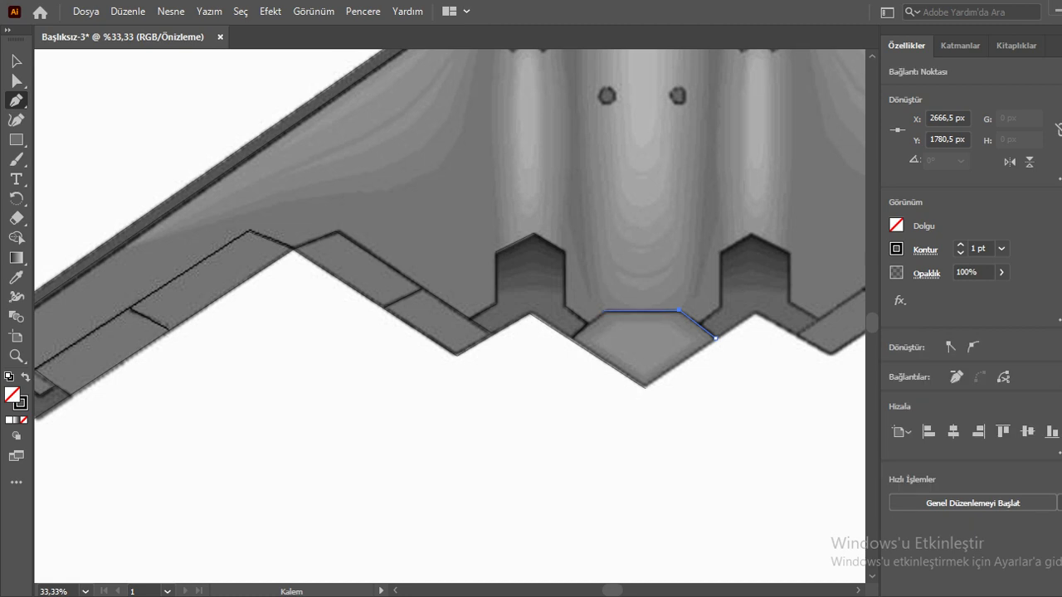
click(588, 323)
Trace a closed zigzag outline around the W-shaped left intake.
scroll(731, 411, down, 2)
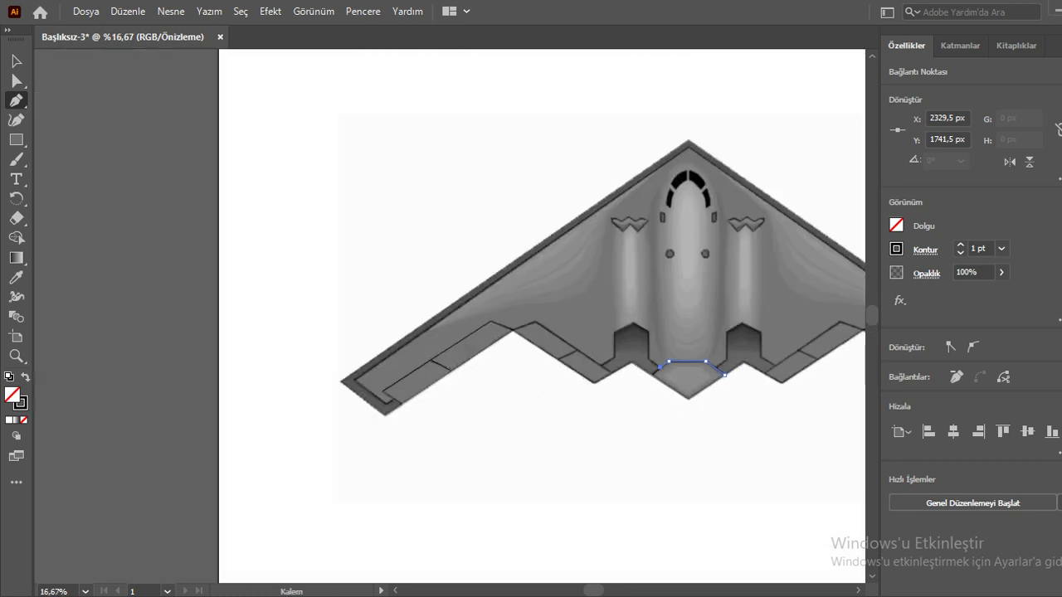
scroll(686, 241, up, 2)
scroll(579, 205, up, 2)
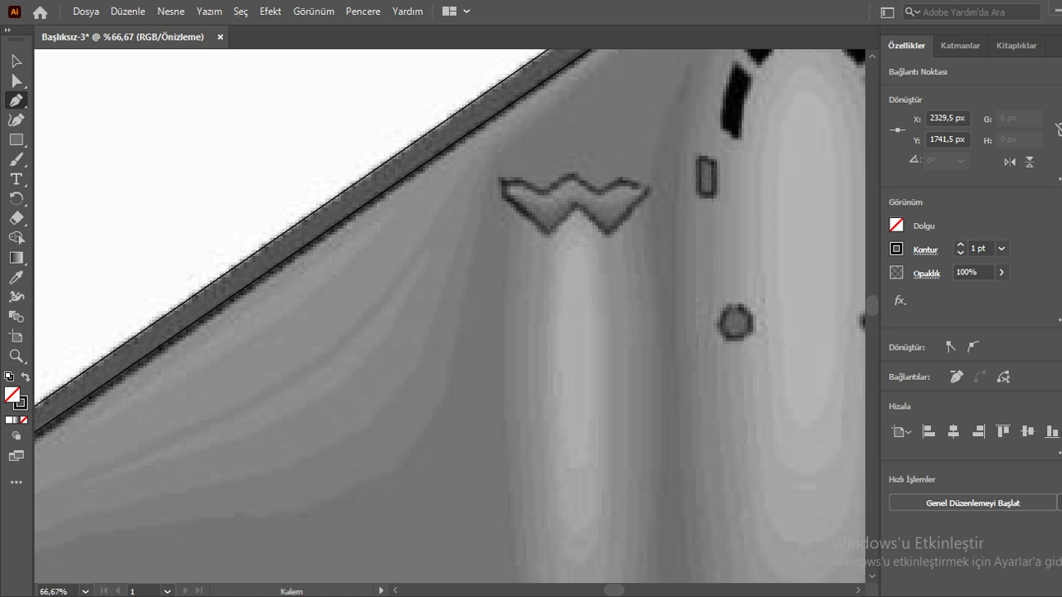
click(505, 197)
click(547, 233)
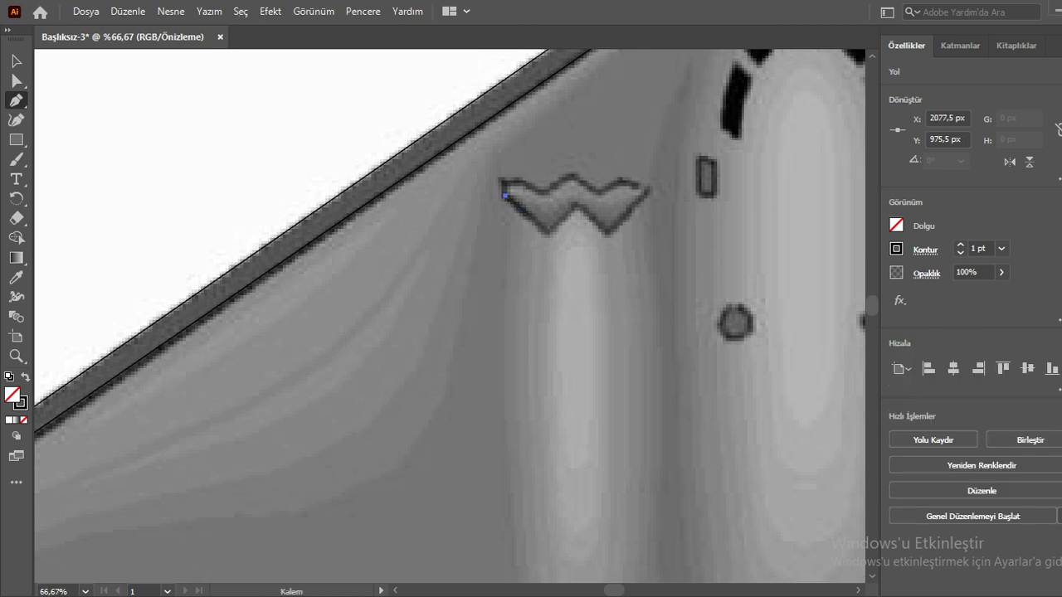
click(574, 204)
click(609, 232)
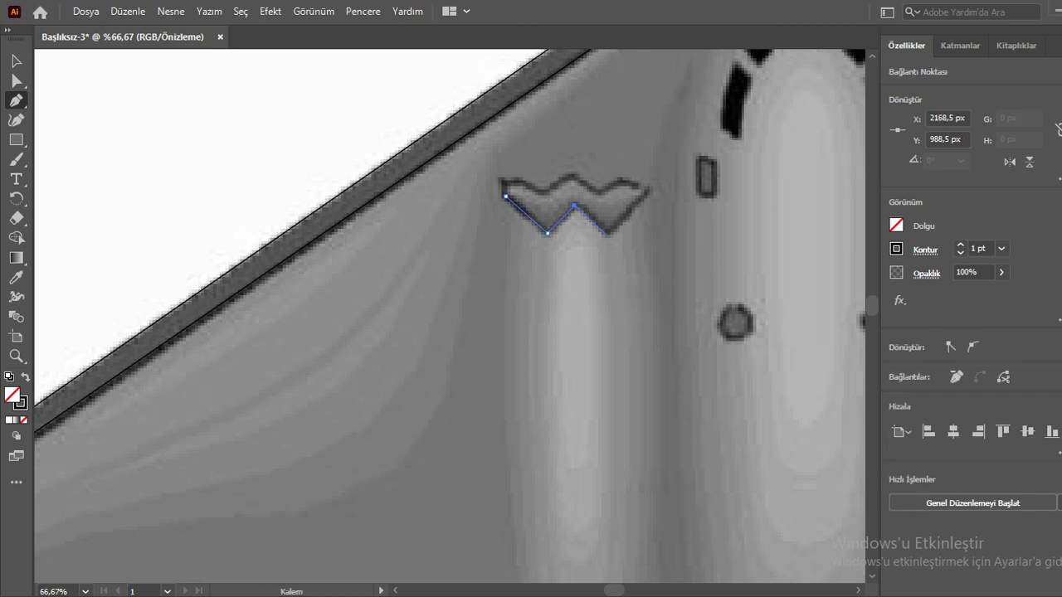
click(646, 193)
click(648, 193)
click(600, 194)
click(572, 174)
click(543, 192)
click(521, 176)
click(499, 176)
click(506, 195)
Outline the small rectangle left of the cockpit with a closed path.
mouse_move(581, 332)
mouse_down()
mouse_move(460, 362)
mouse_move(382, 415)
mouse_up()
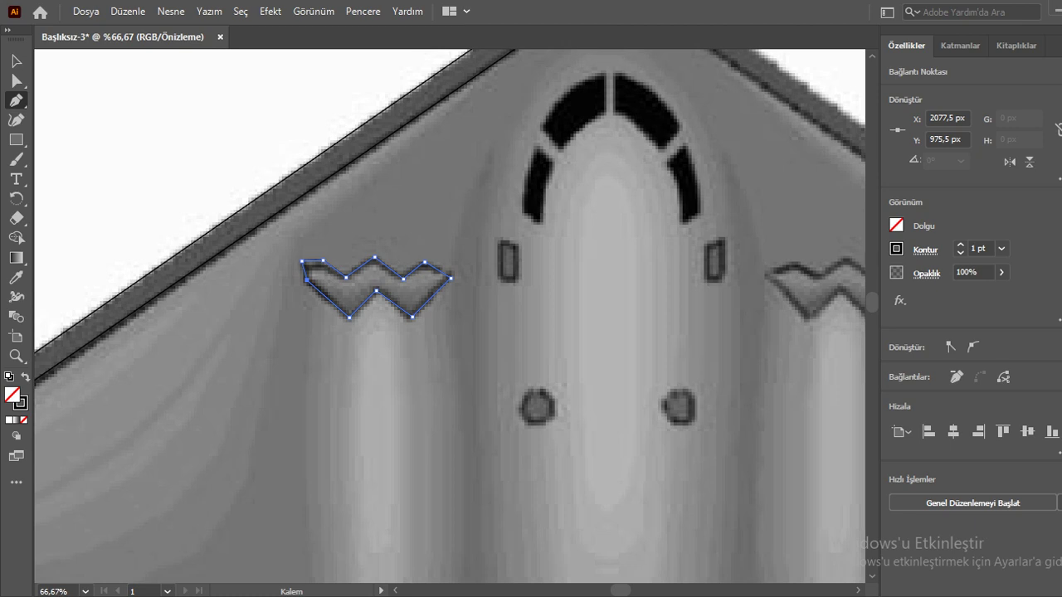
click(501, 243)
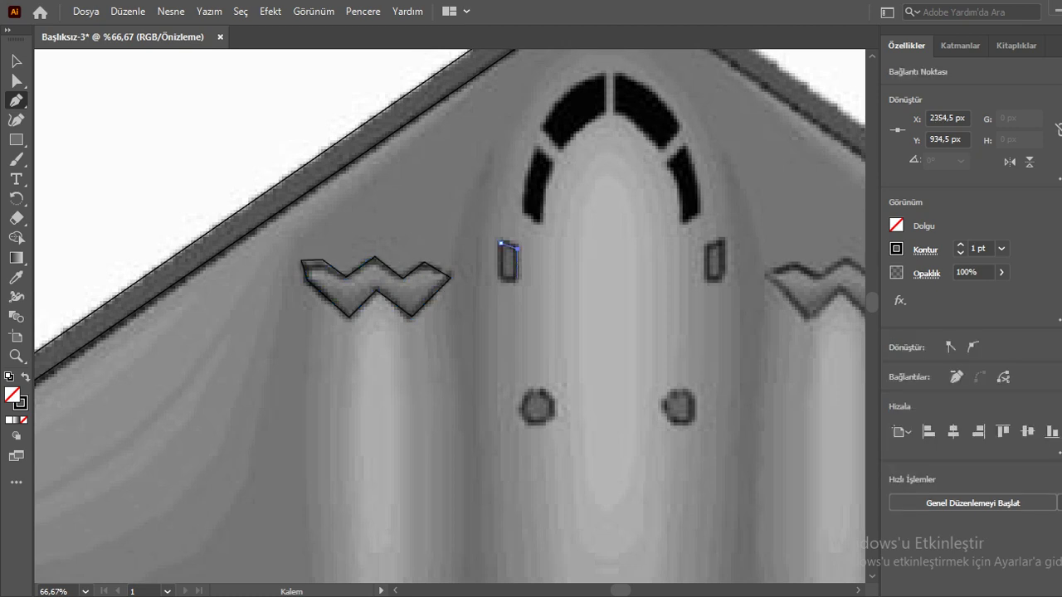
click(518, 281)
click(501, 282)
click(500, 243)
Outline the lower-left cockpit window pane with a closed four-corner path.
click(522, 209)
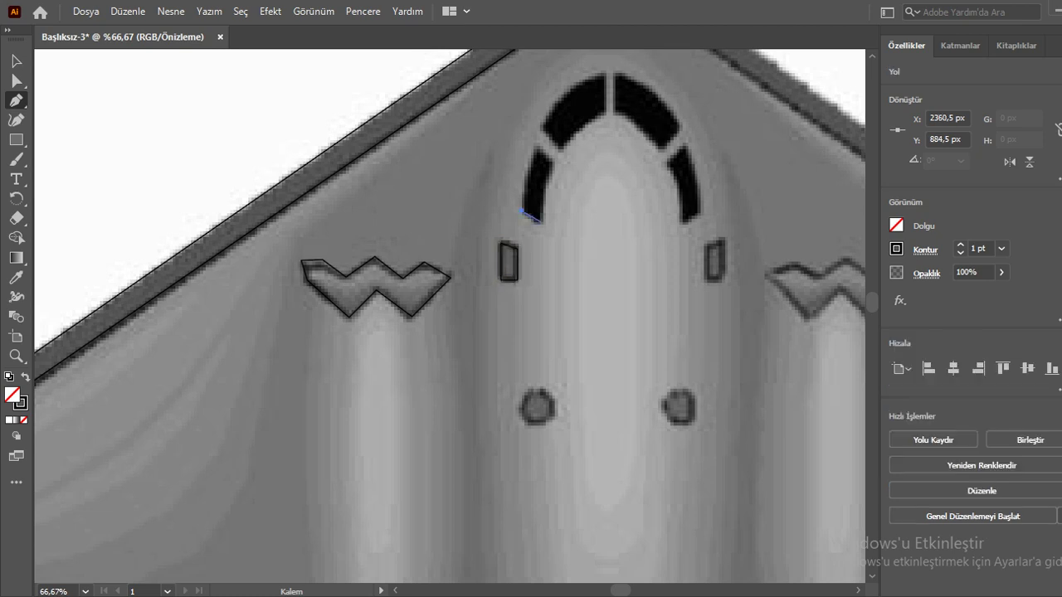
click(540, 223)
click(553, 163)
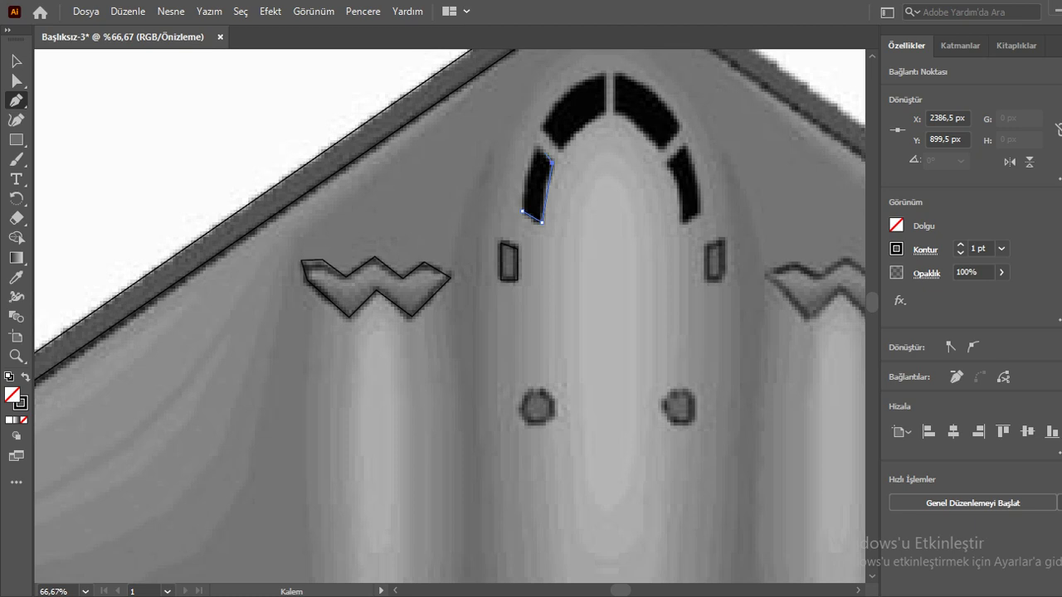
click(537, 146)
click(523, 209)
Outline the upper-left cockpit window pane with a closed straight-edged path.
click(542, 127)
click(561, 150)
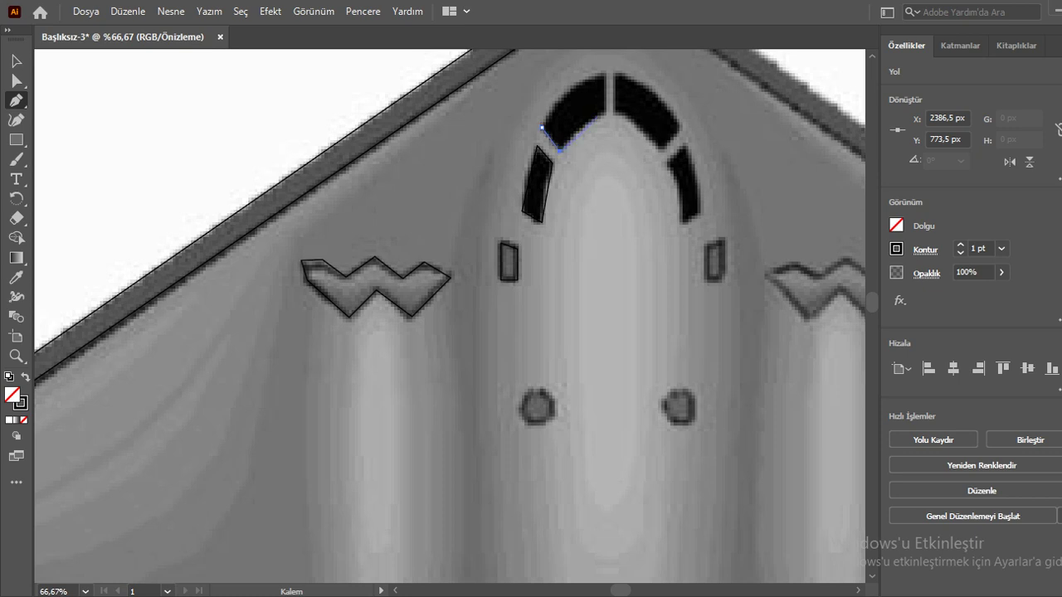
click(595, 117)
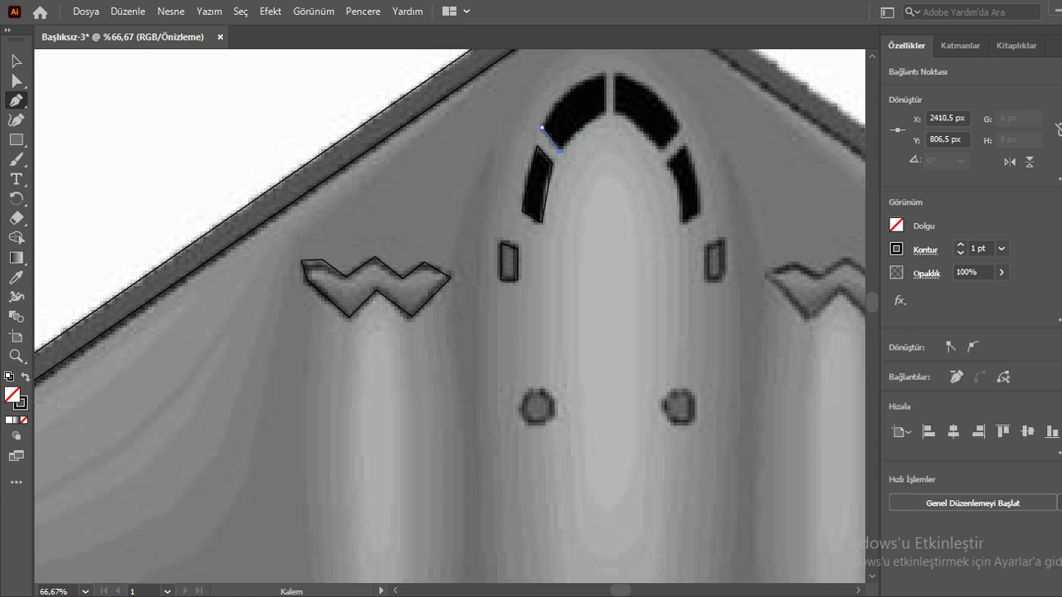
click(603, 113)
click(605, 73)
click(542, 127)
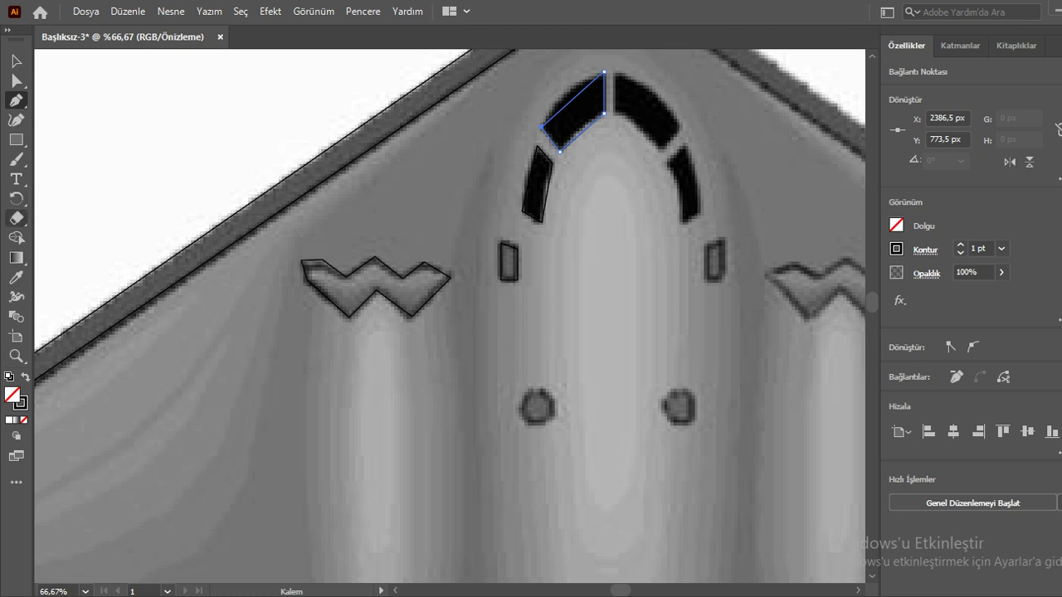
click(16, 238)
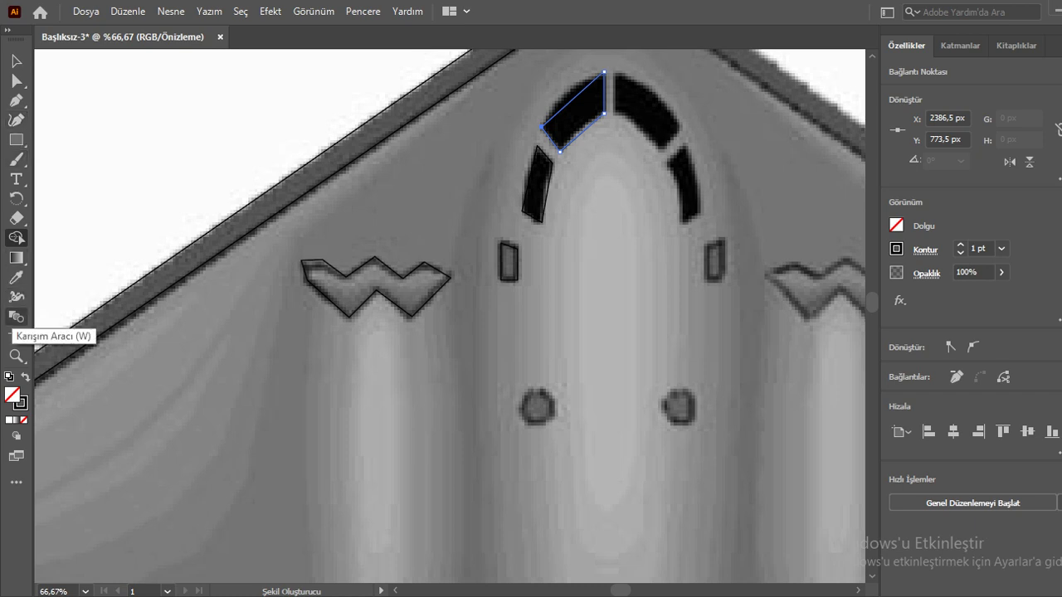
Try the Blend tool and toggle the toolbar between one- and two-column layouts.
click(17, 317)
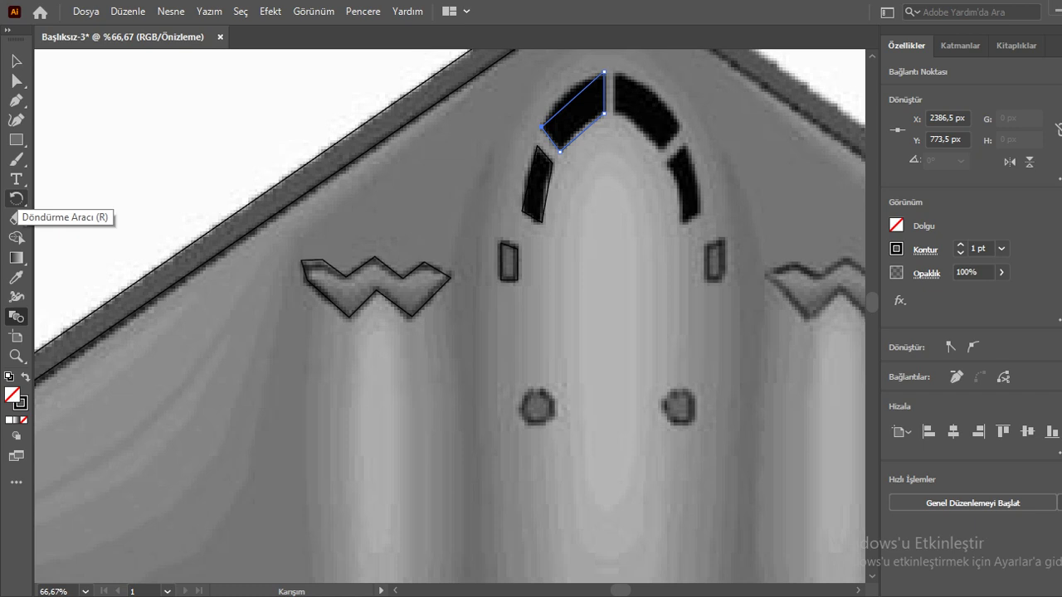
click(7, 30)
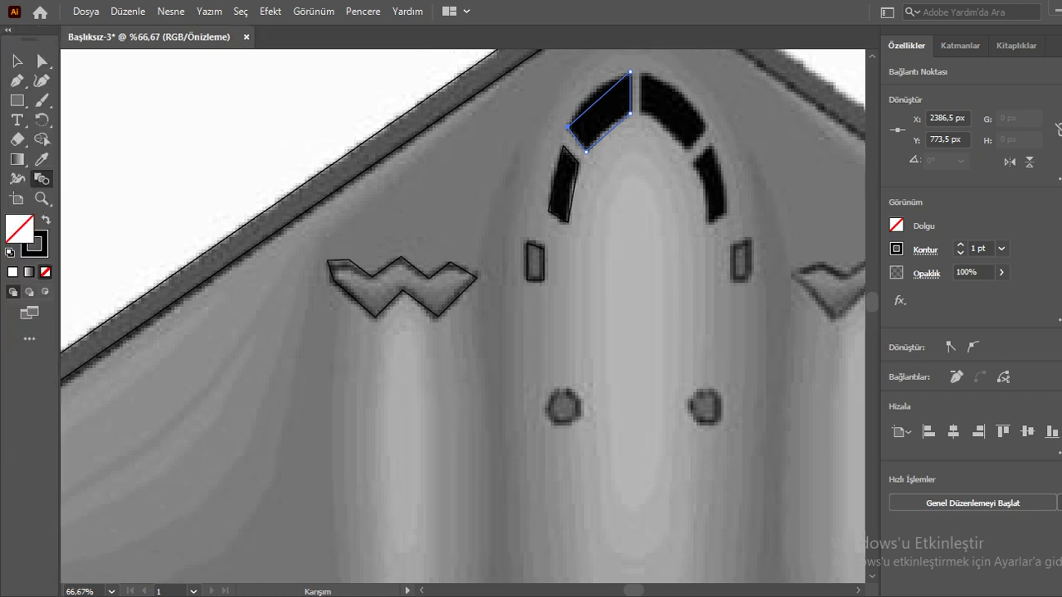
click(7, 31)
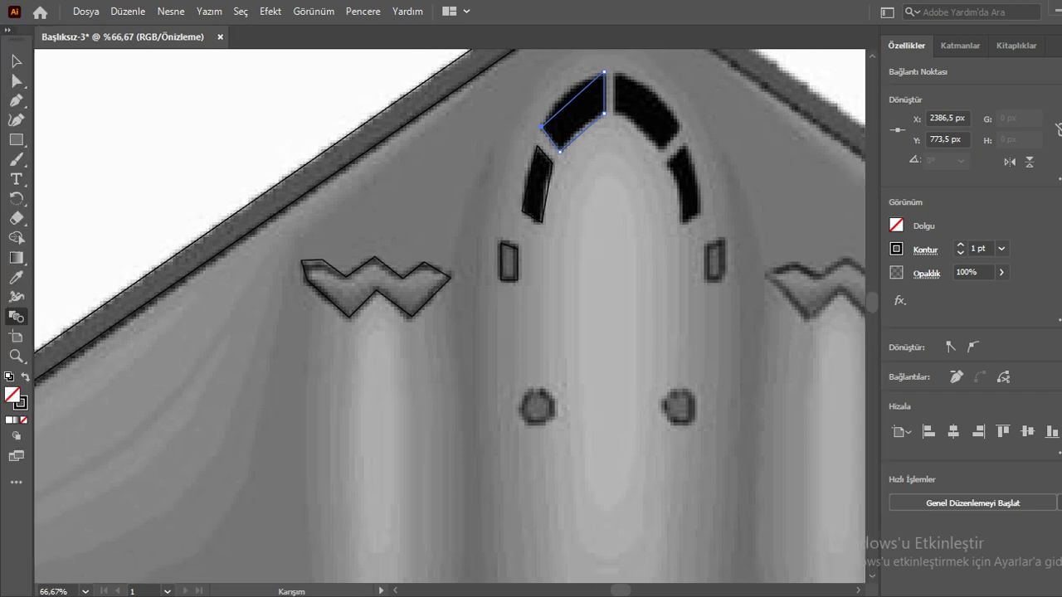
click(7, 30)
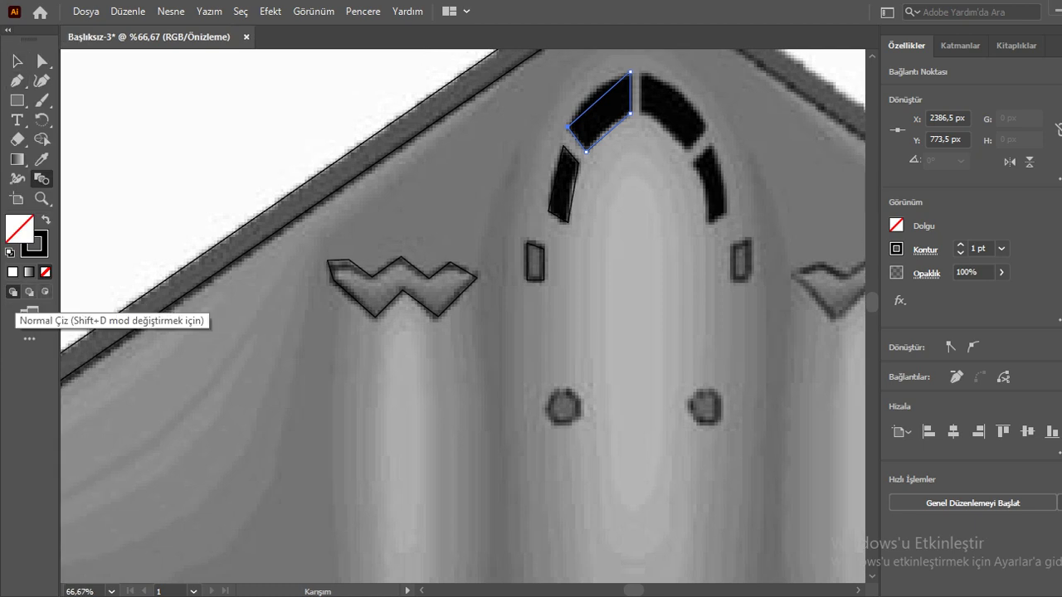
double_click(37, 52)
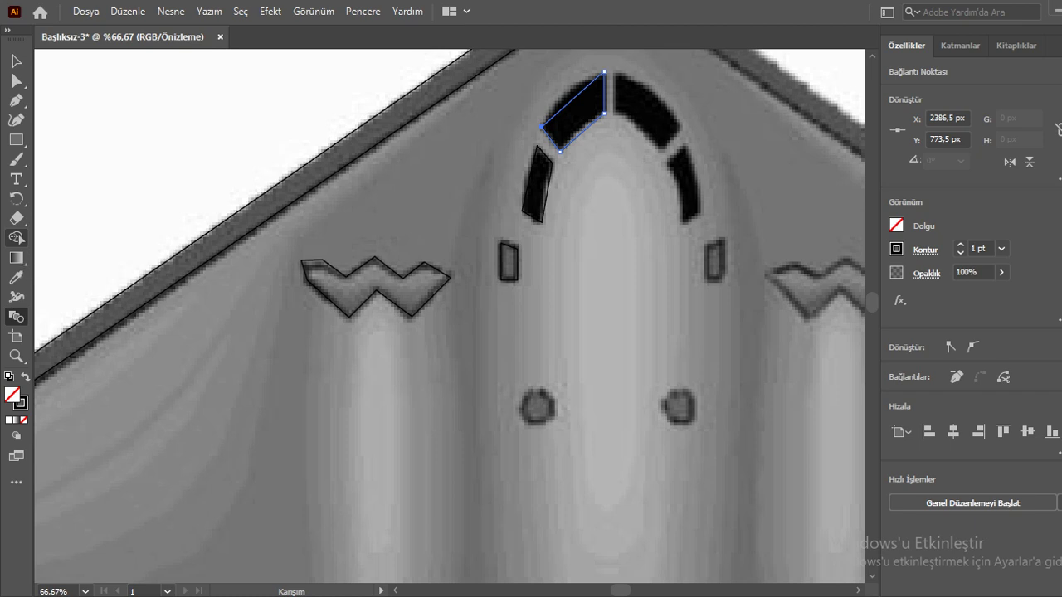
Trace a closed four-point Curvature circle around the left round dot below the cockpit.
click(15, 120)
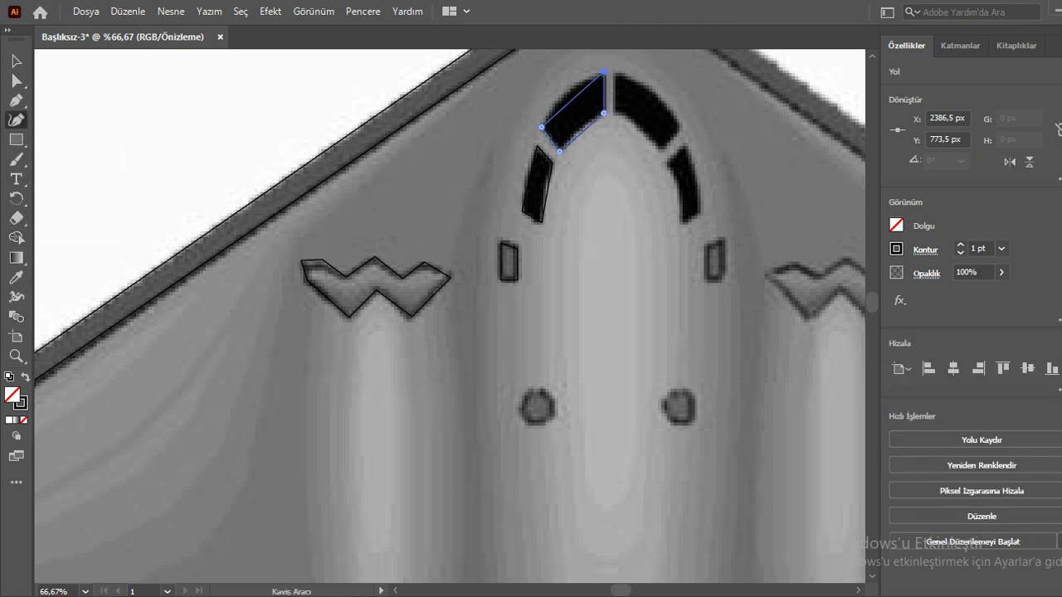
click(532, 392)
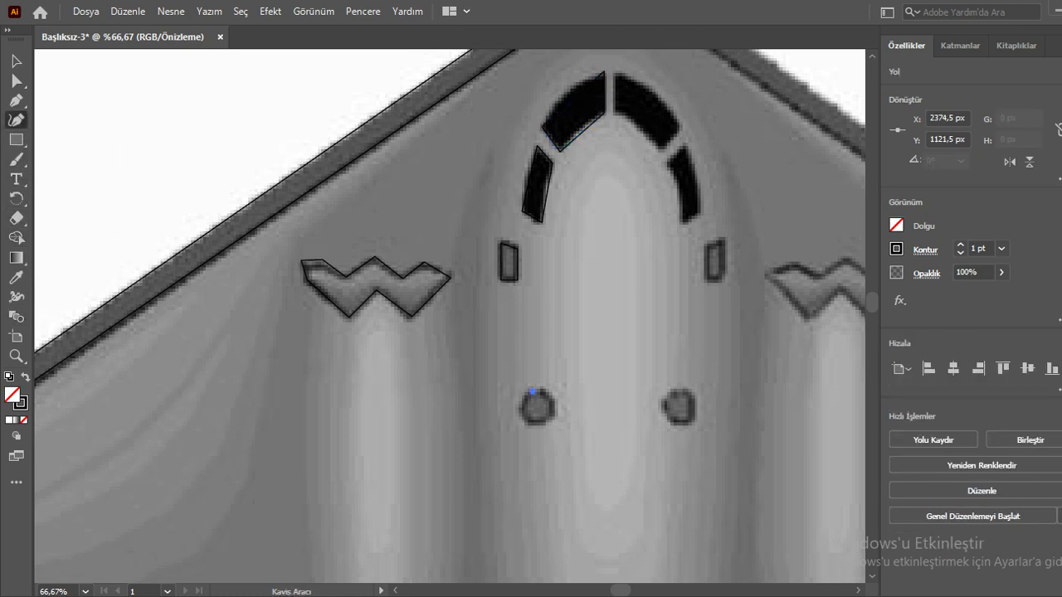
click(522, 411)
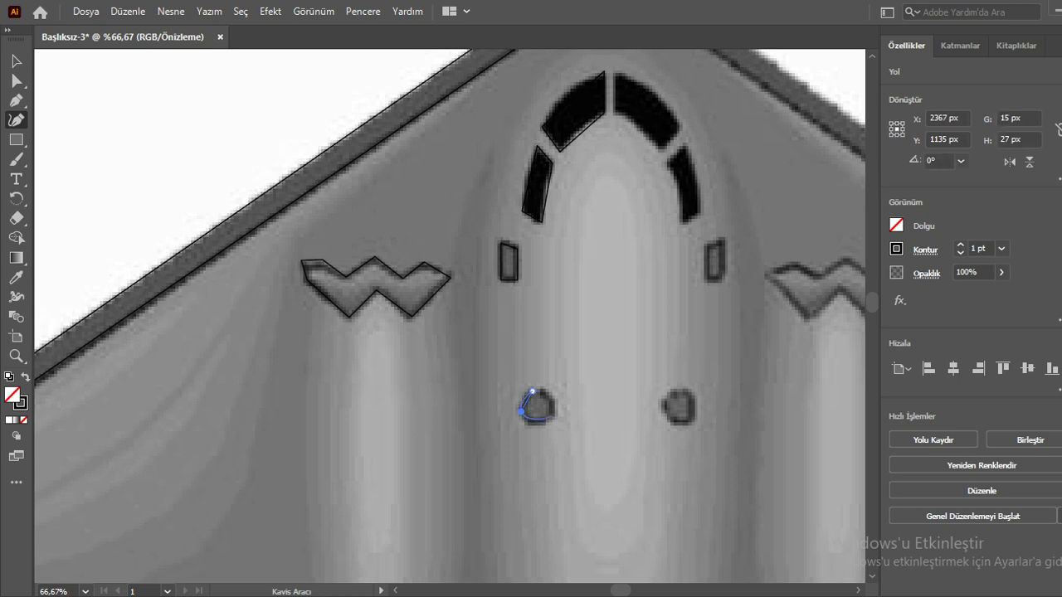
click(541, 422)
click(551, 403)
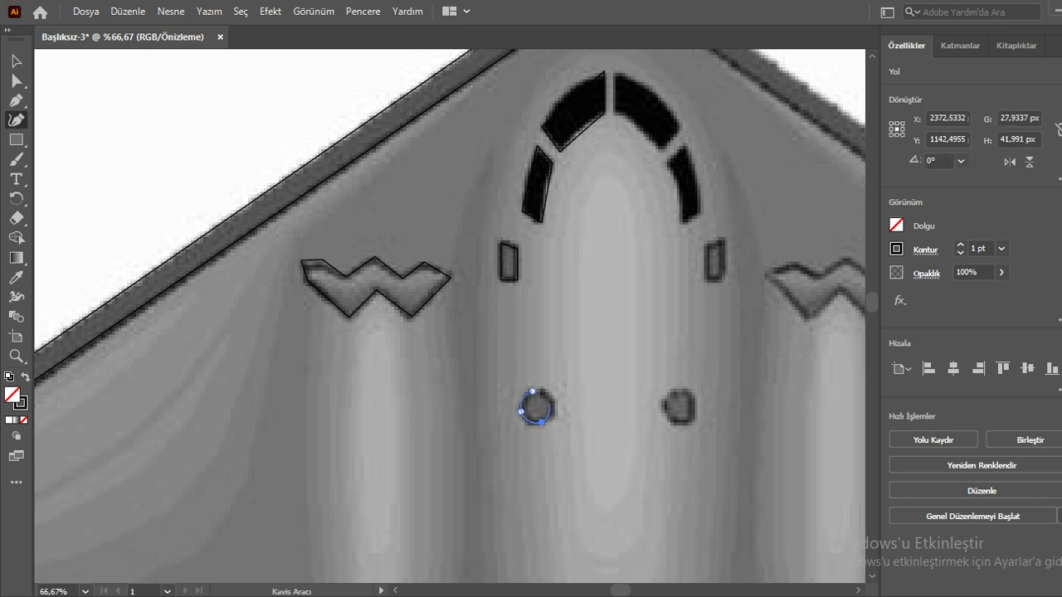
click(532, 392)
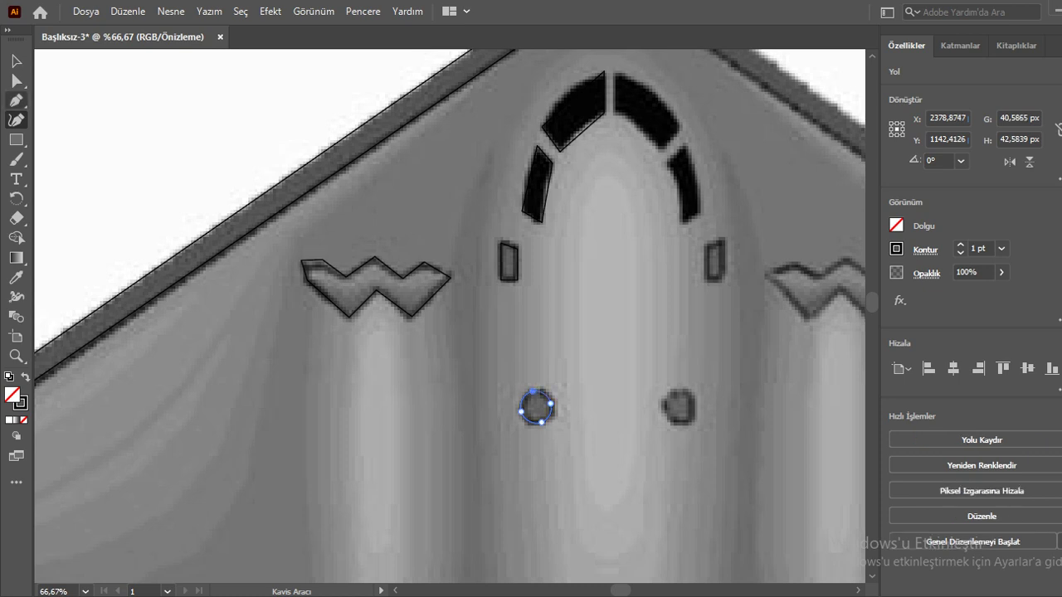
Switch to Direct Selection and select the slanted side-window outline.
key(p)
click(530, 179)
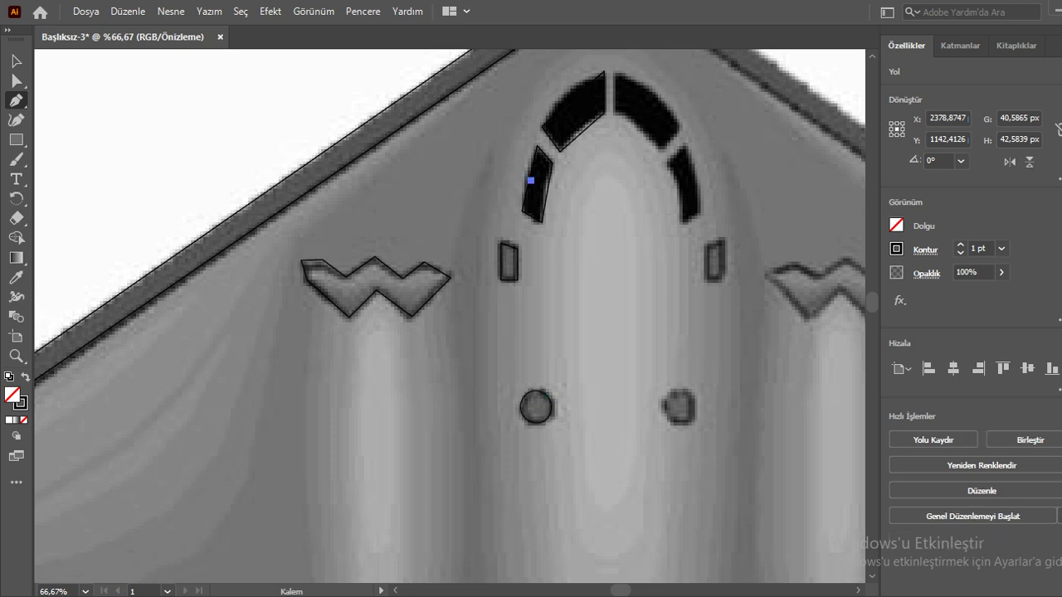
scroll(558, 190, up, 1)
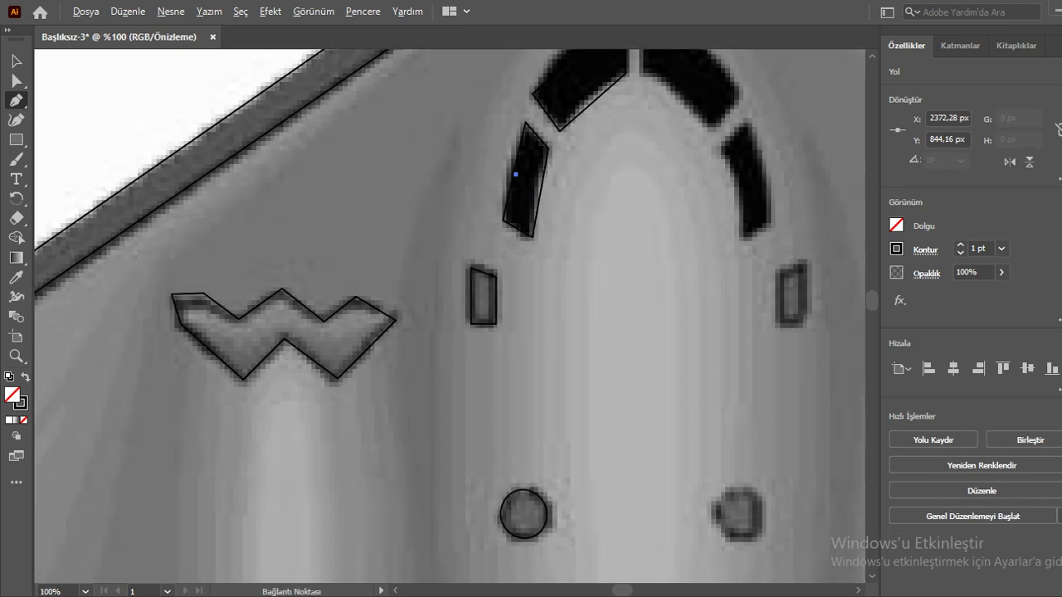
scroll(558, 190, up, 1)
key(a)
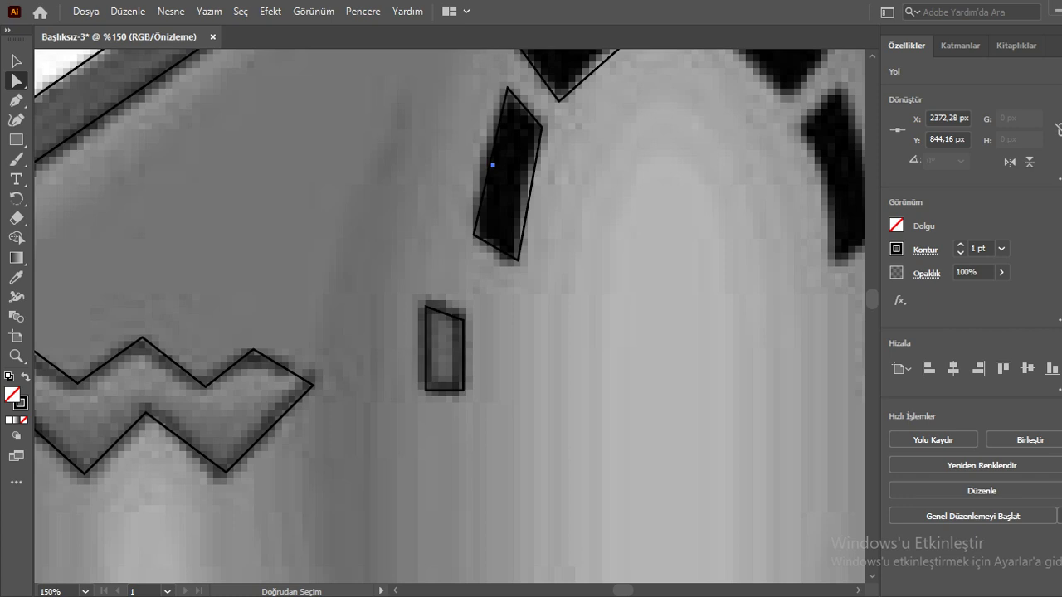
click(493, 166)
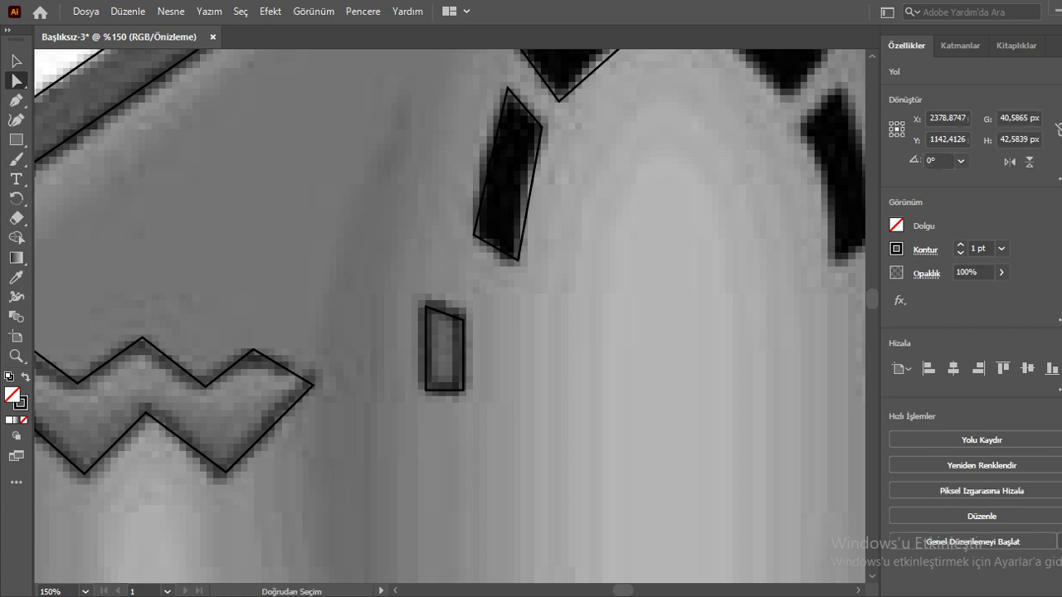
Convert the outline's top and bottom anchors to smooth and curve them to hug the window.
scroll(449, 290, up, 2)
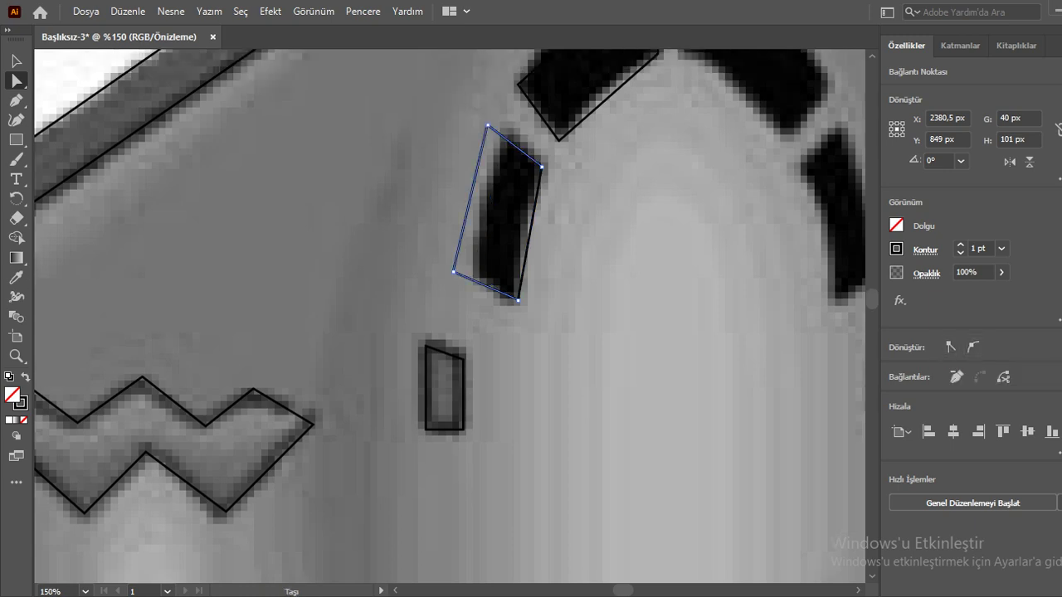
drag(507, 128, 505, 130)
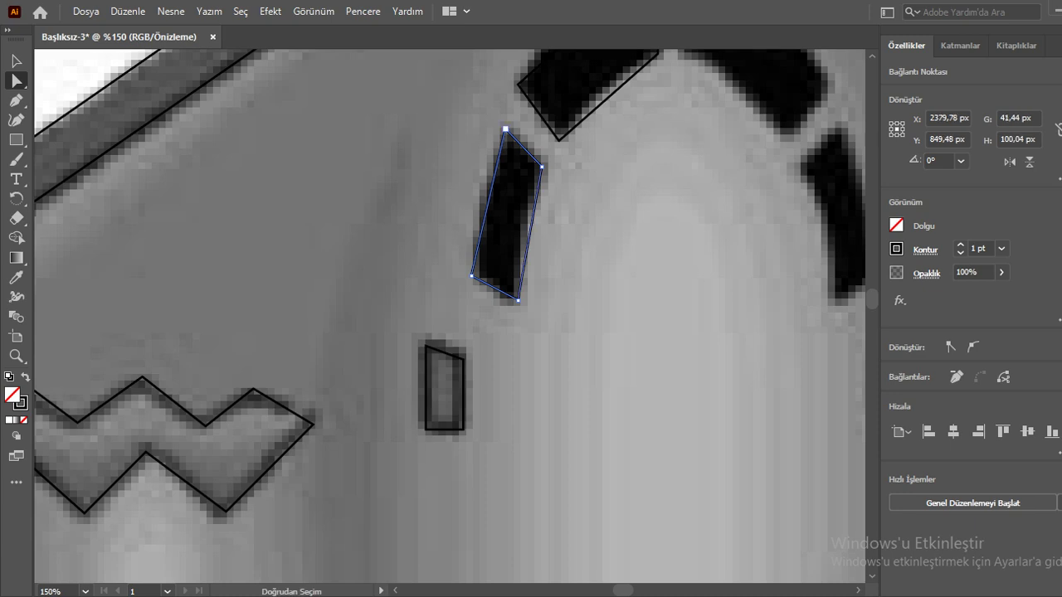
click(505, 130)
click(972, 347)
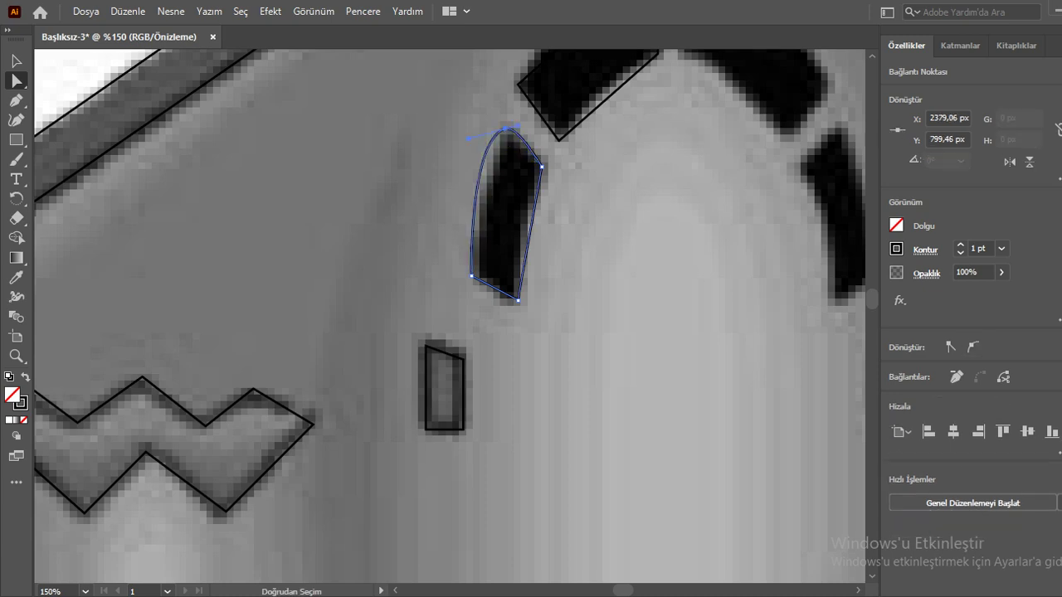
drag(469, 138, 476, 177)
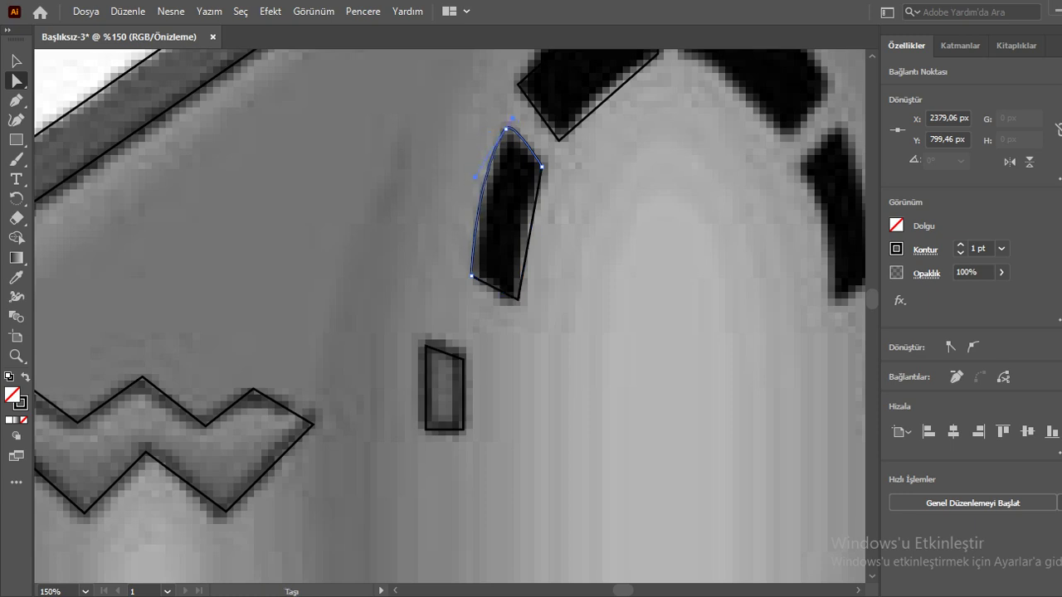
drag(518, 299, 518, 306)
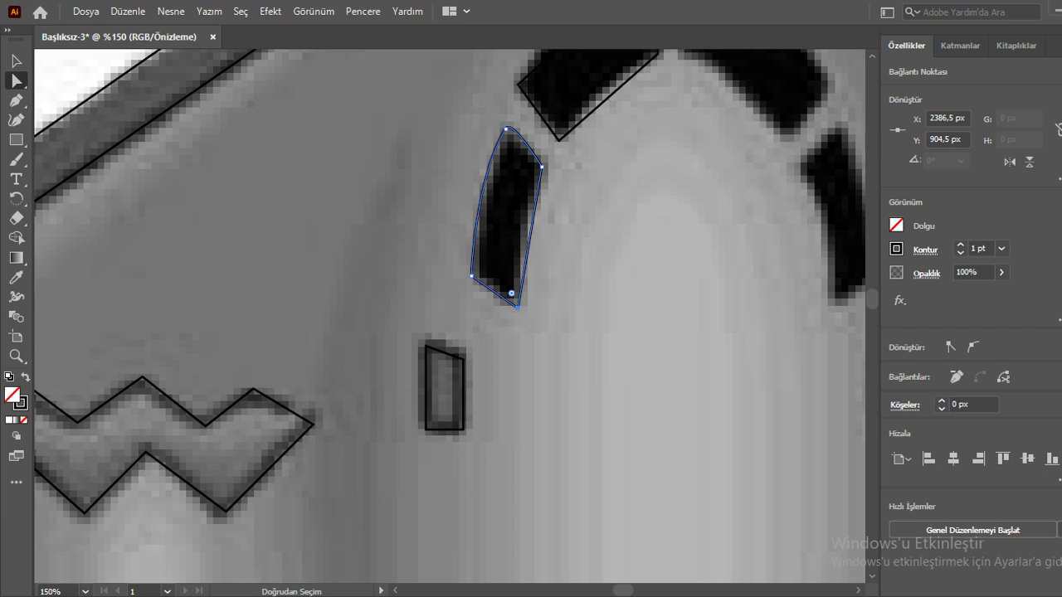
click(972, 347)
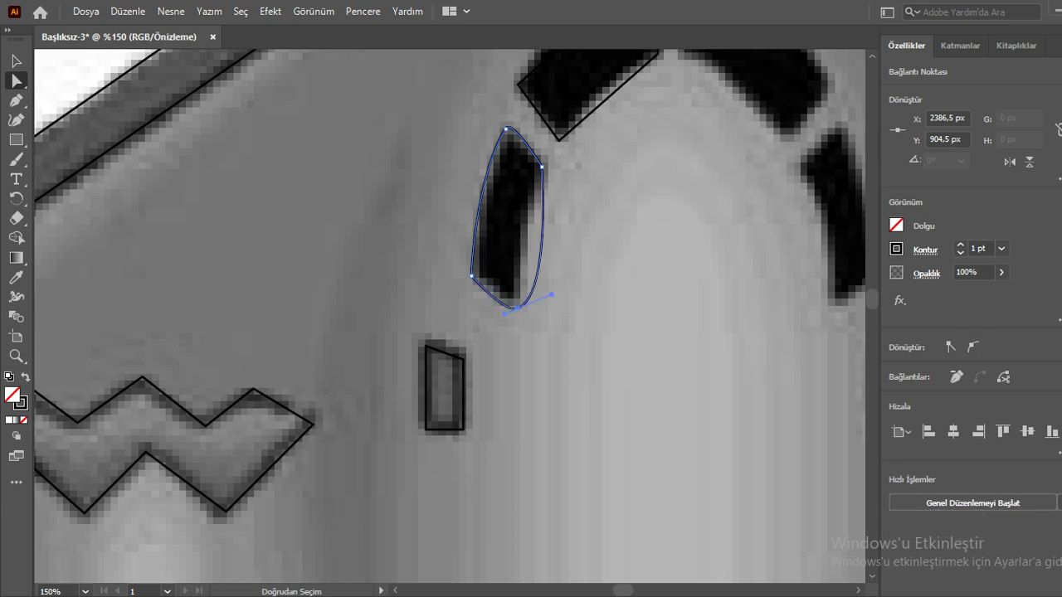
drag(552, 294, 521, 227)
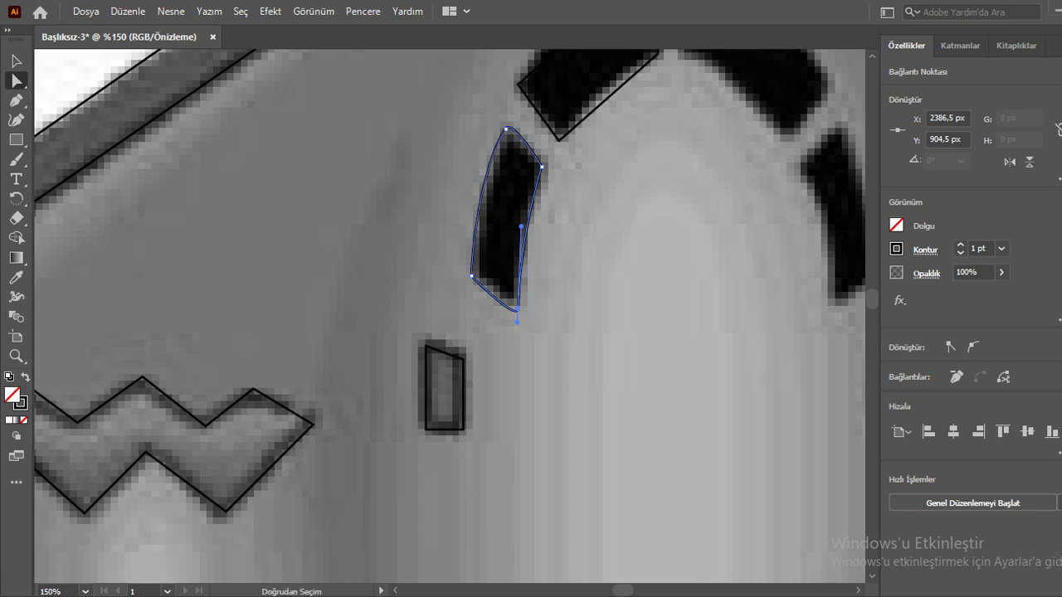
Smooth the window outline's top corner and curve it along the window's outer edge.
scroll(449, 317, up, 3)
scroll(450, 316, right, 3)
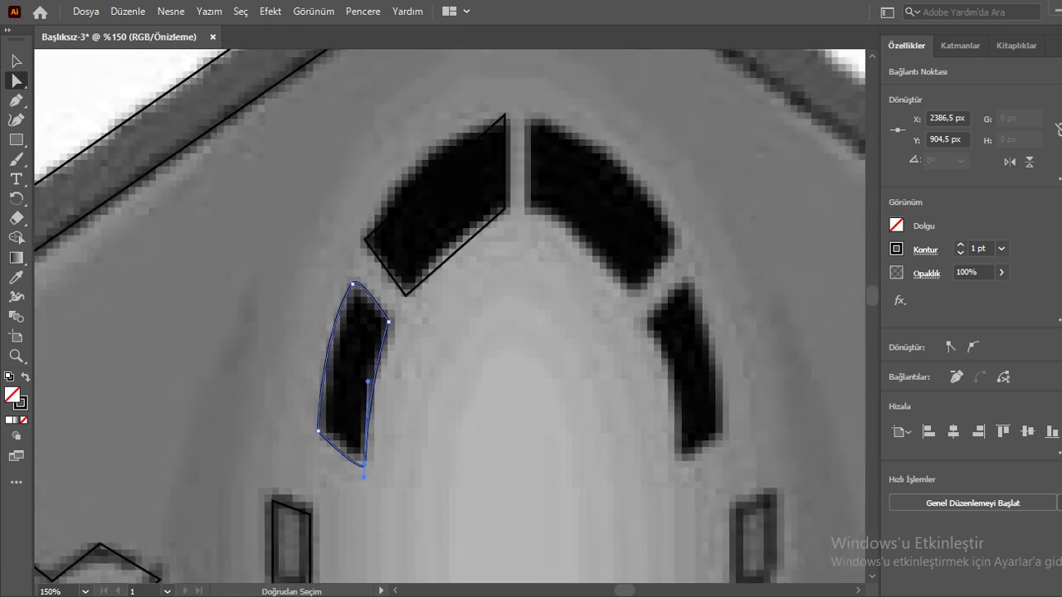
click(366, 239)
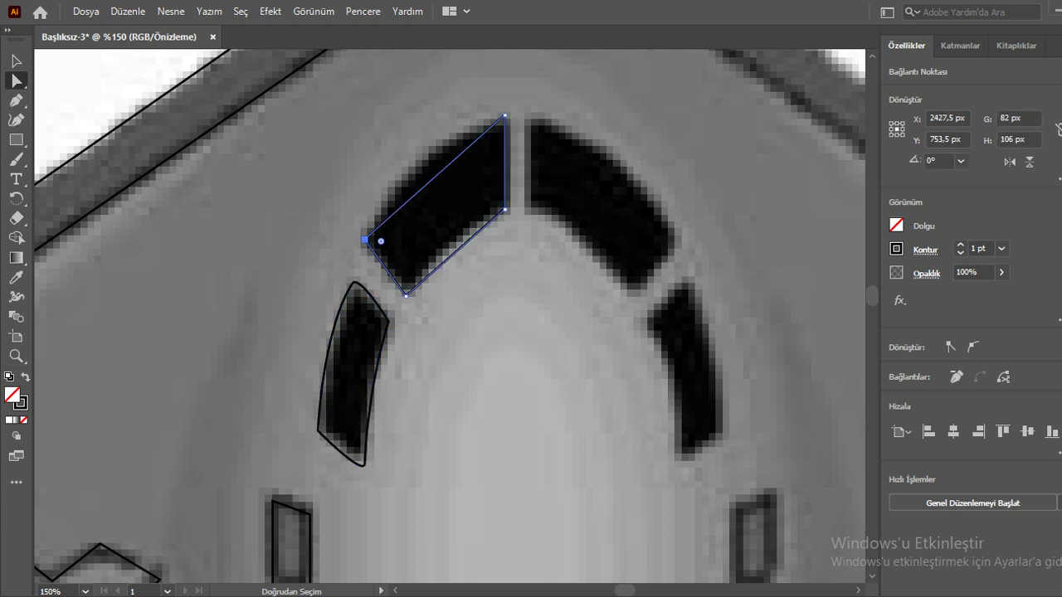
click(505, 116)
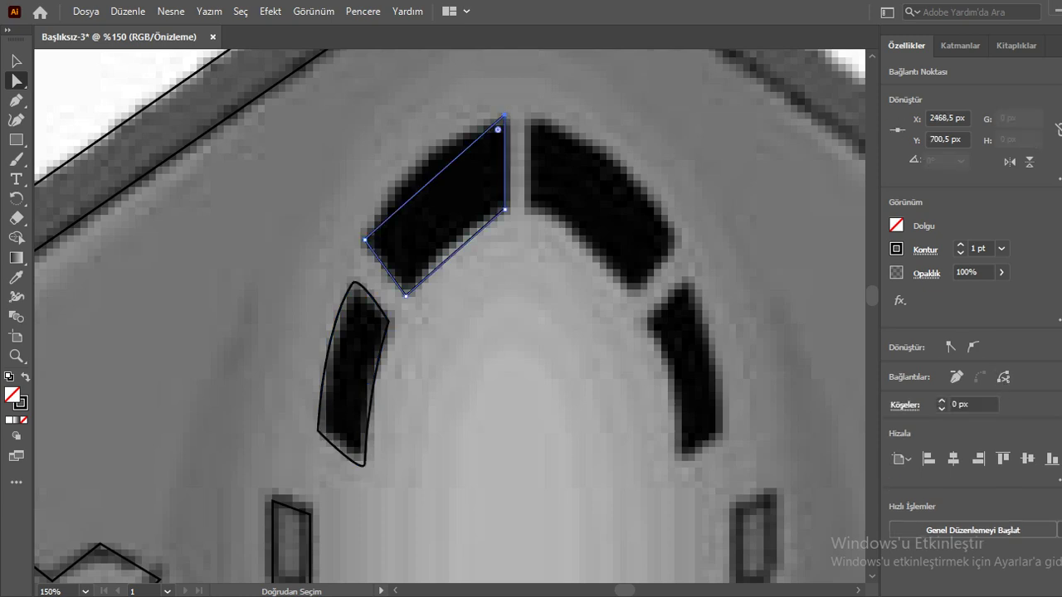
click(973, 346)
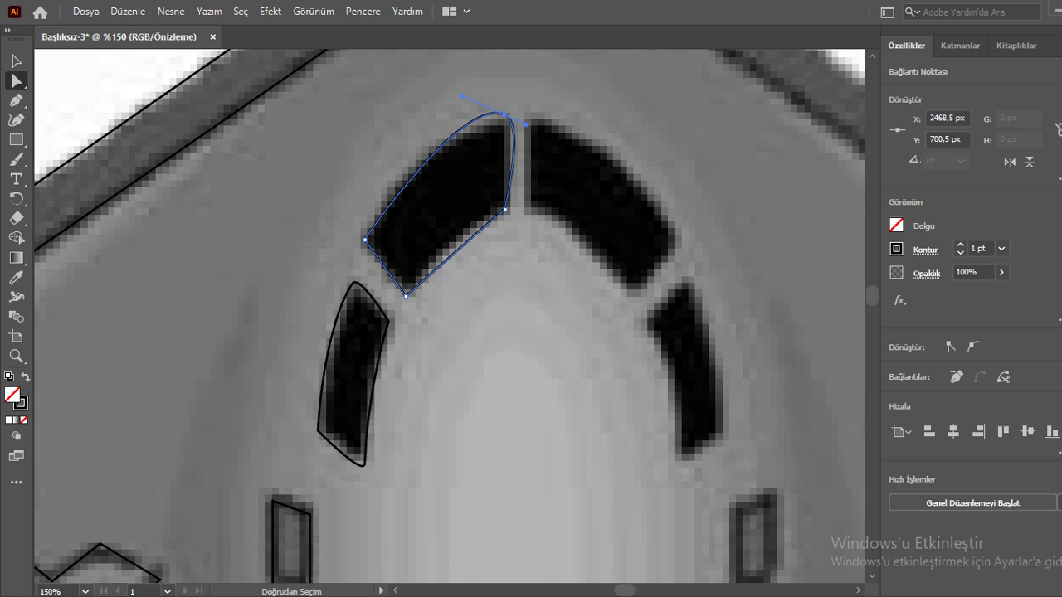
drag(597, 207, 577, 233)
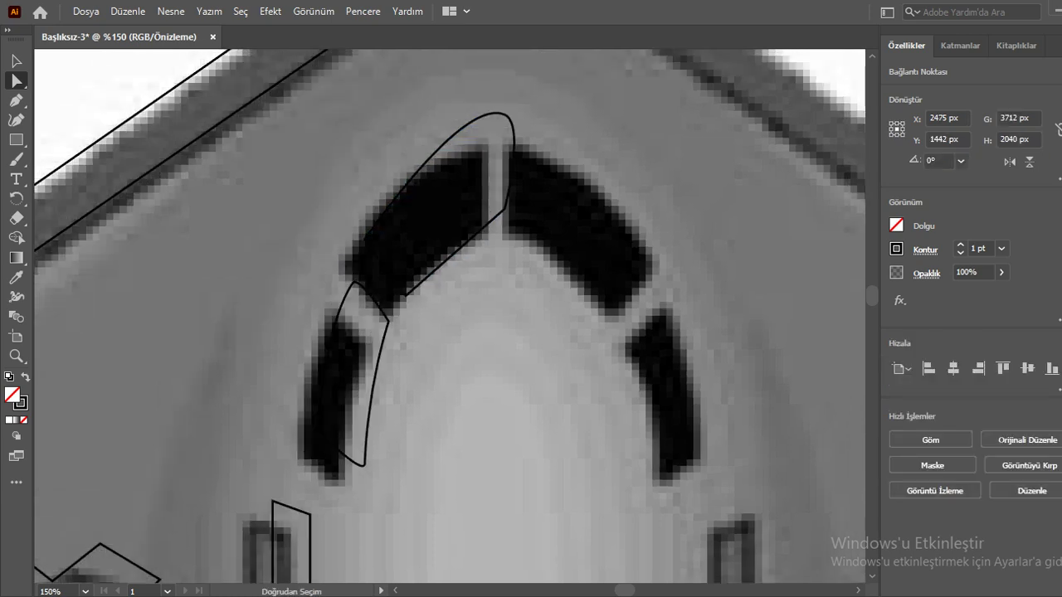
key(ctrl+z)
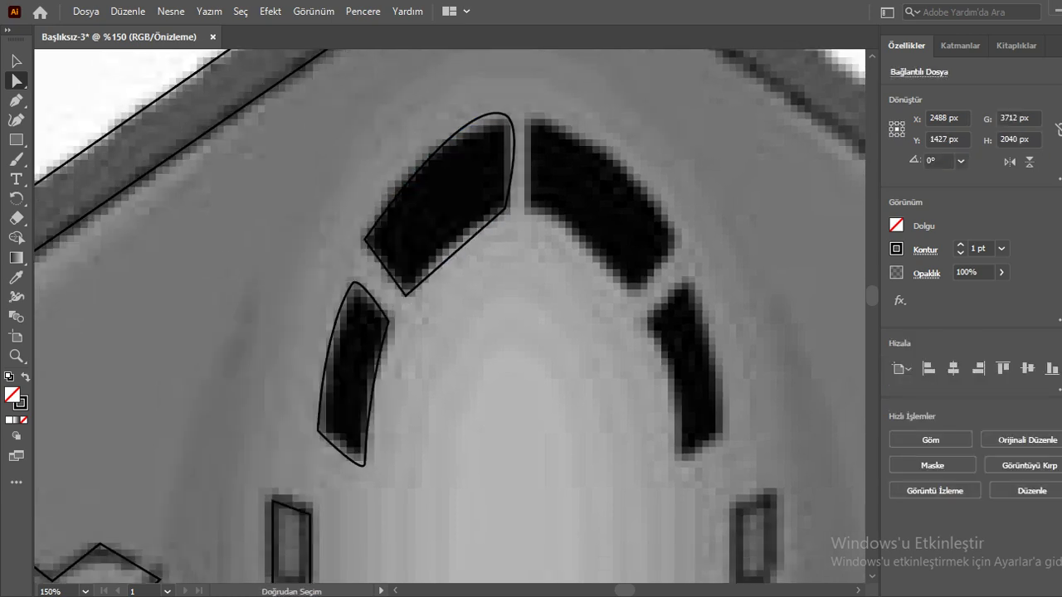
click(504, 114)
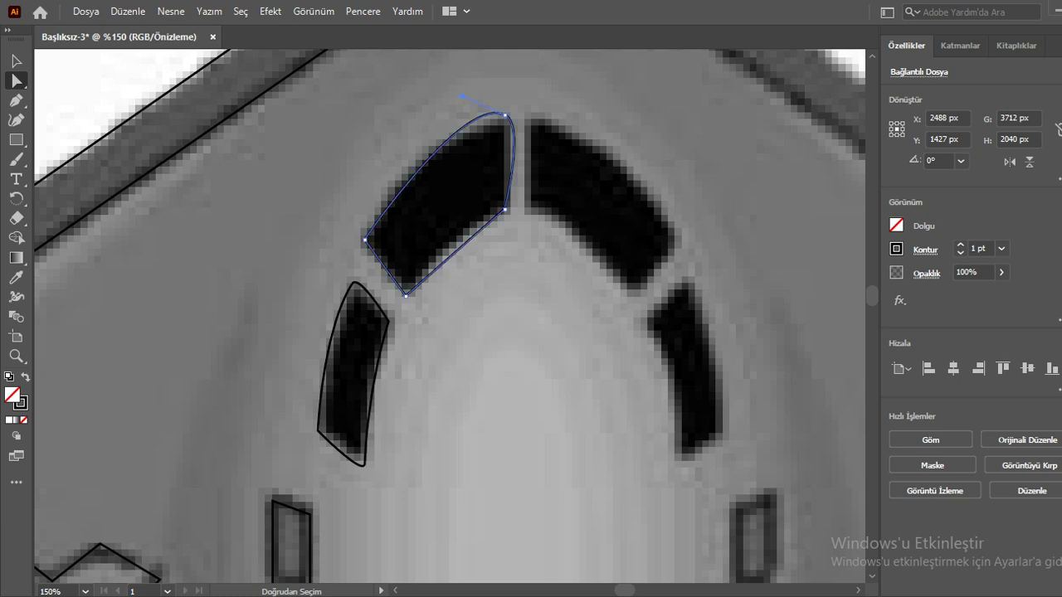
drag(463, 97, 390, 165)
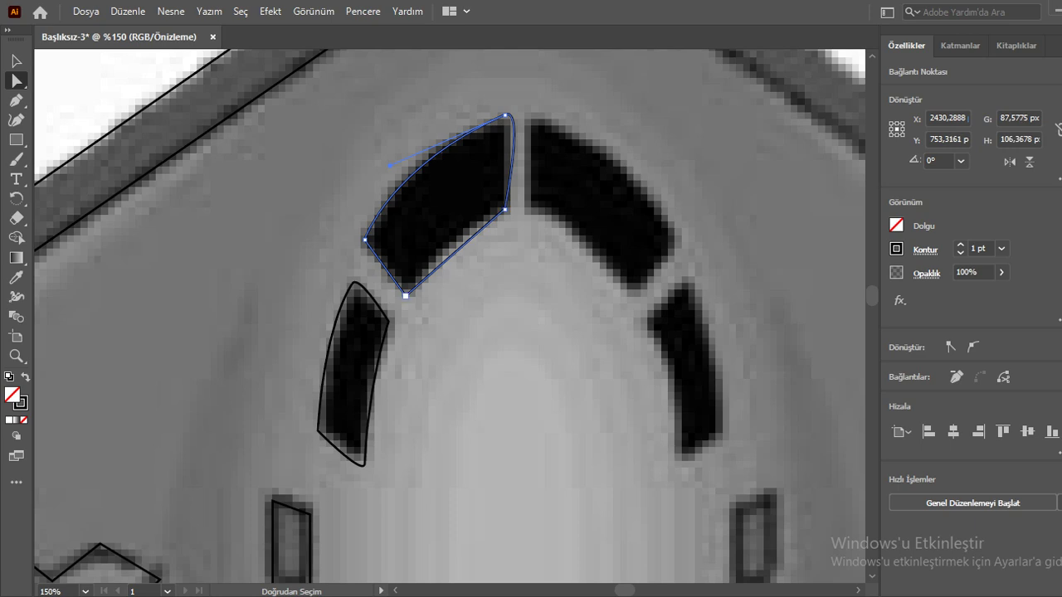
Smooth the bottom and inner corners, bending those edges to follow the window.
click(405, 295)
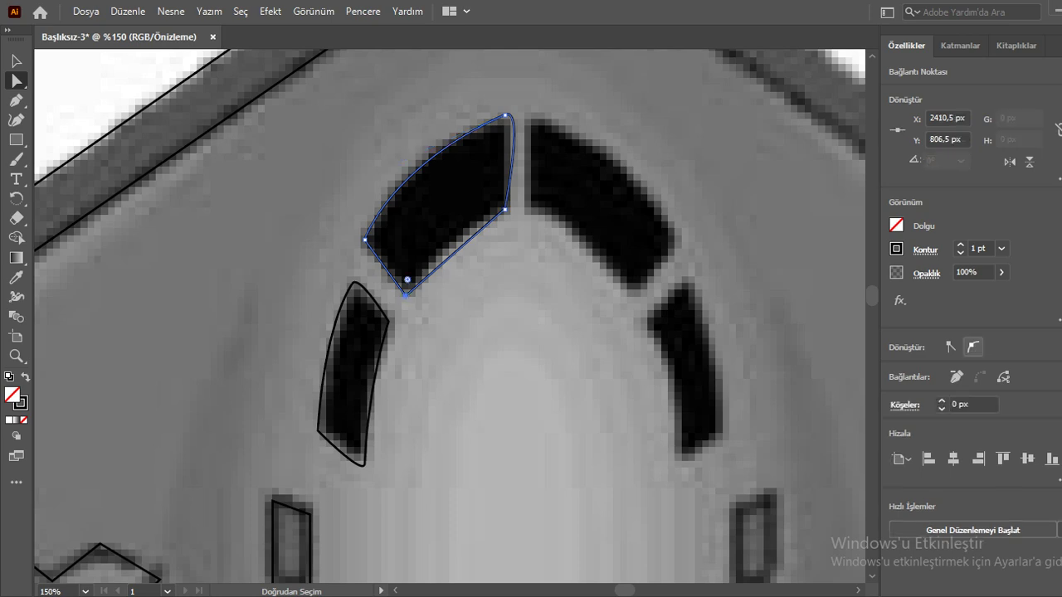
click(972, 347)
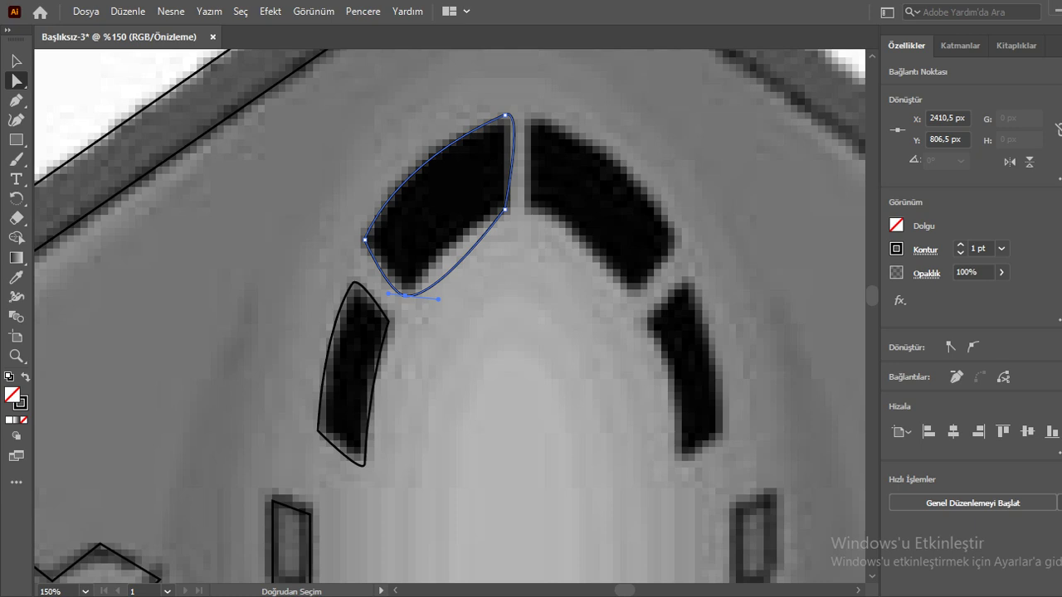
mouse_move(439, 298)
mouse_down()
mouse_move(452, 208)
mouse_move(469, 206)
mouse_move(478, 211)
mouse_move(405, 295)
mouse_move(446, 192)
mouse_move(472, 200)
mouse_up()
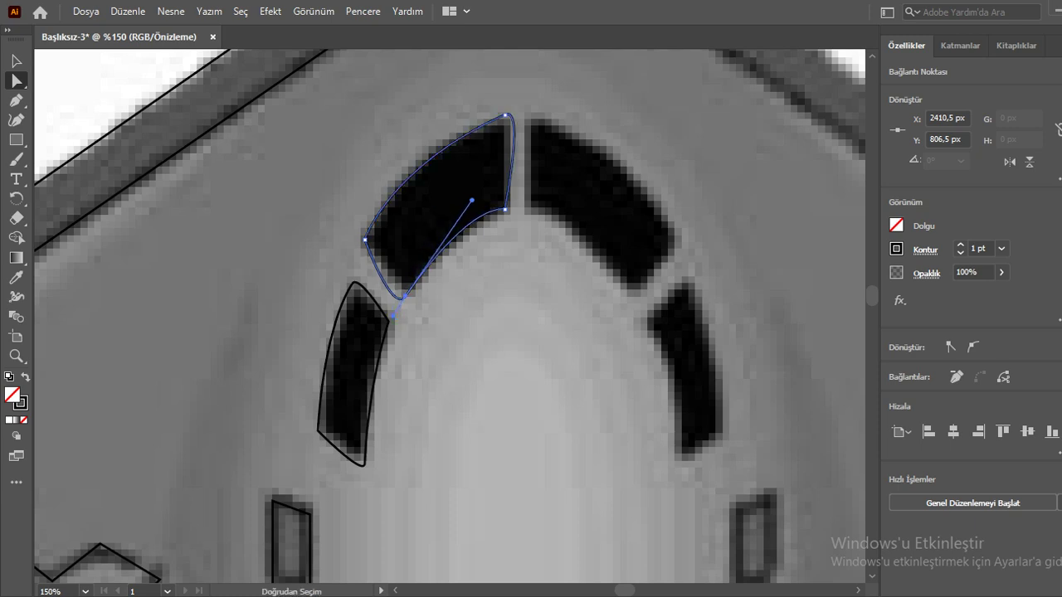
click(455, 253)
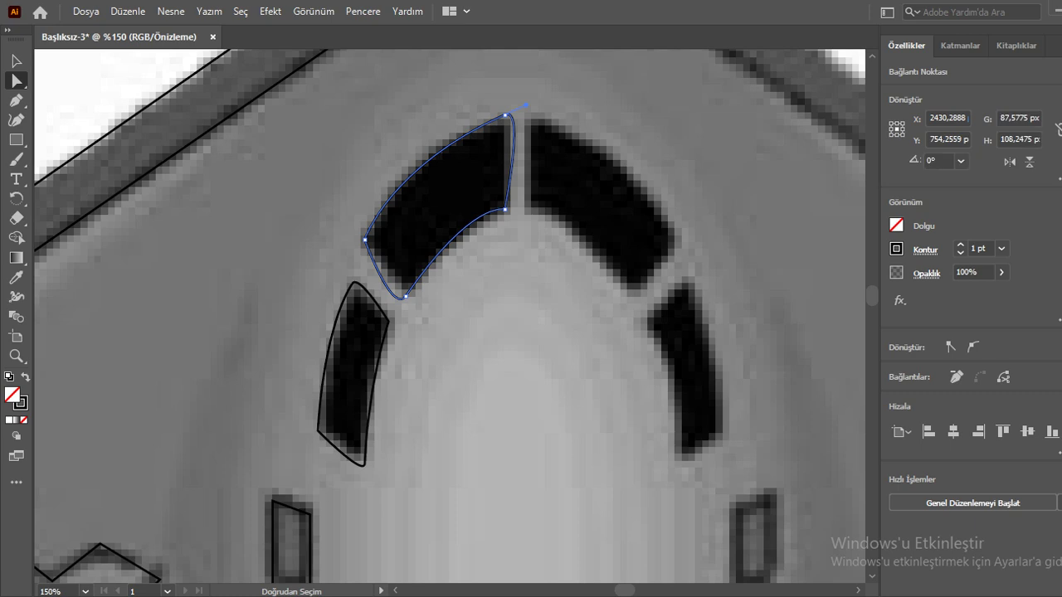
click(506, 209)
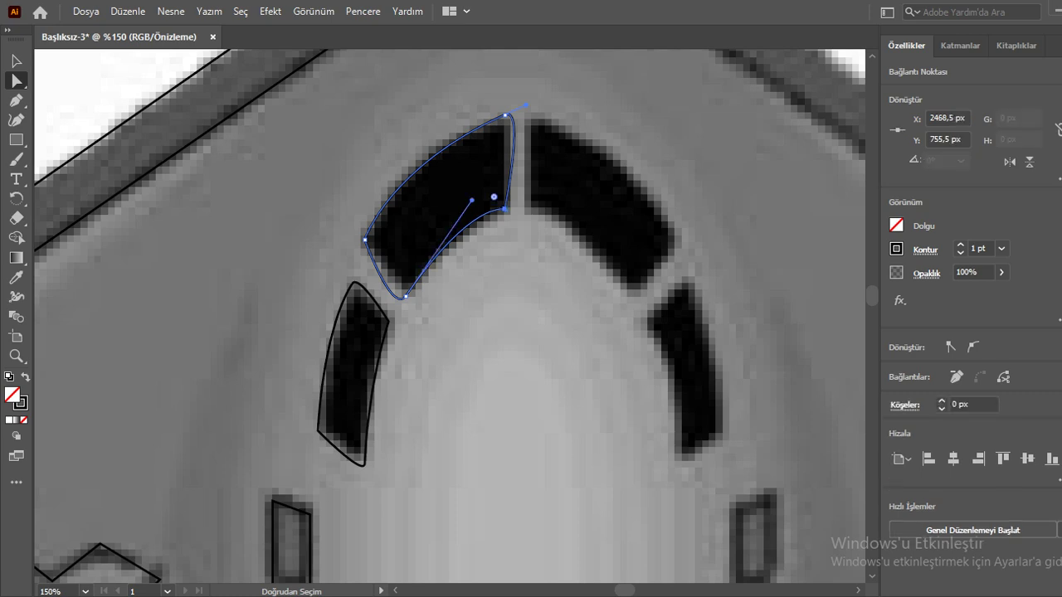
click(973, 346)
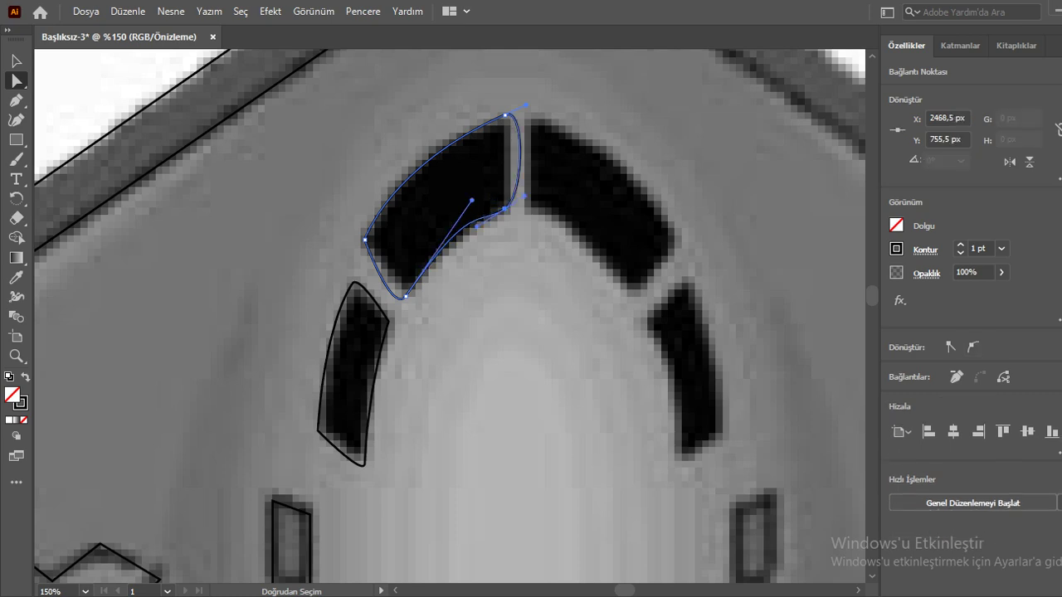
mouse_move(525, 196)
mouse_down()
mouse_move(515, 137)
mouse_move(525, 106)
mouse_up()
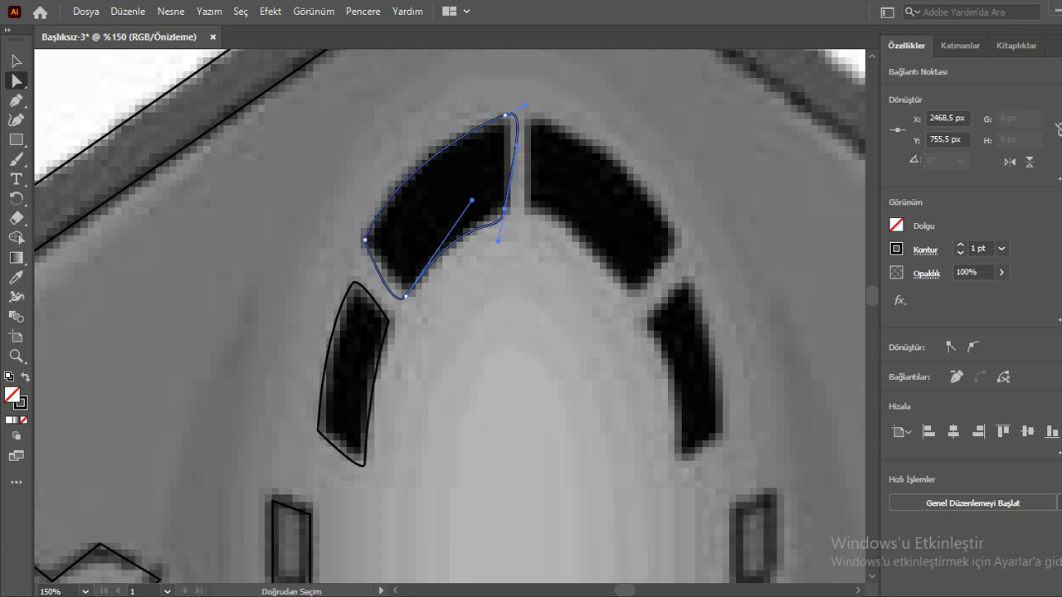
Fine-tune the upper-right, upper and lower curves so the outline hugs the dark window.
key(ctrl+shift+a)
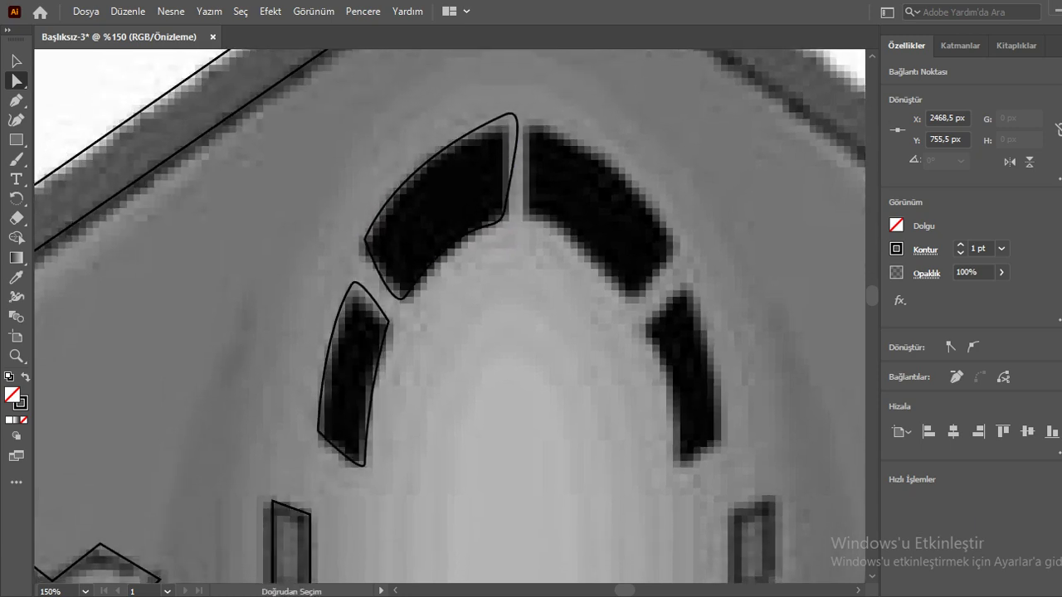
drag(503, 214, 504, 210)
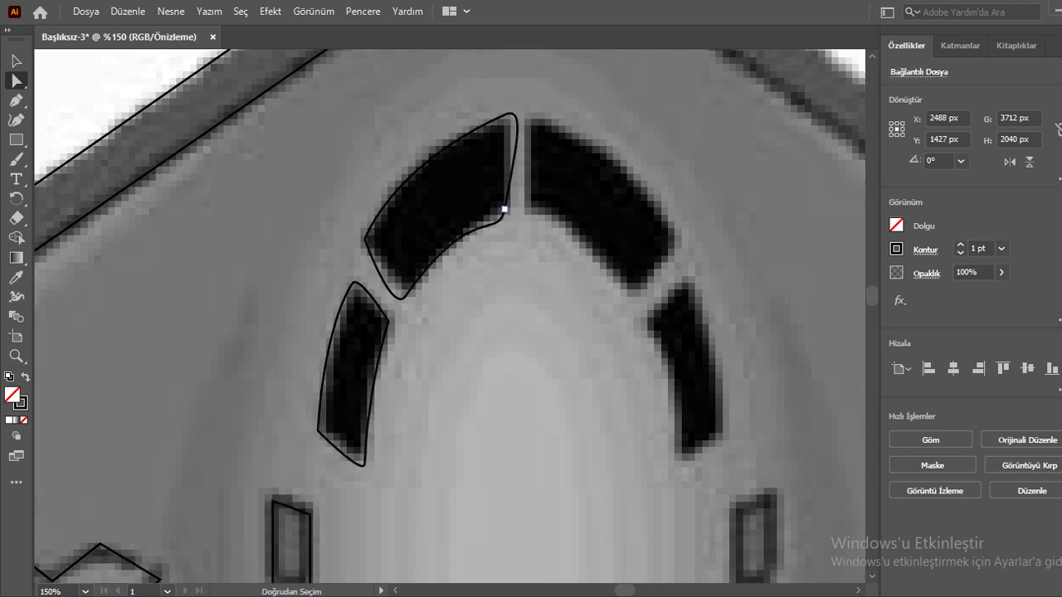
click(504, 209)
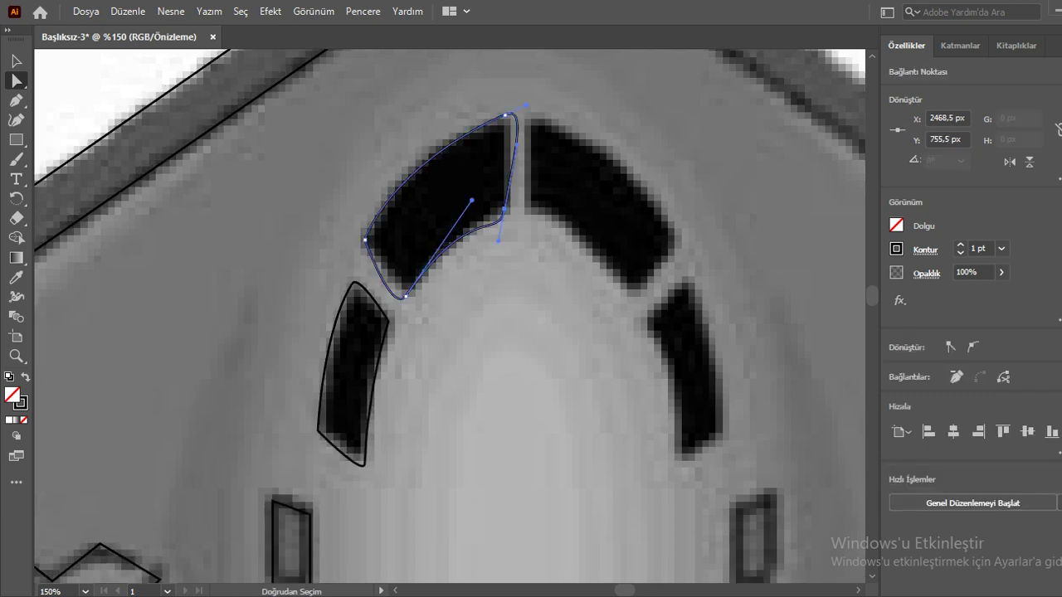
mouse_move(498, 241)
mouse_down()
mouse_move(463, 225)
mouse_move(487, 215)
mouse_up()
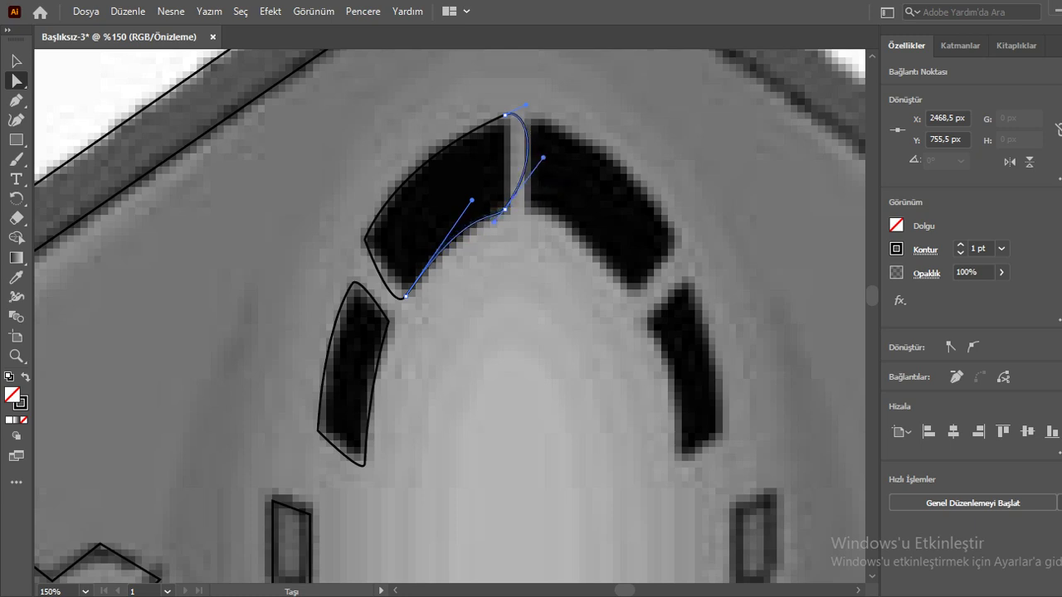
mouse_move(487, 214)
mouse_down()
mouse_move(377, 296)
mouse_move(488, 223)
mouse_up()
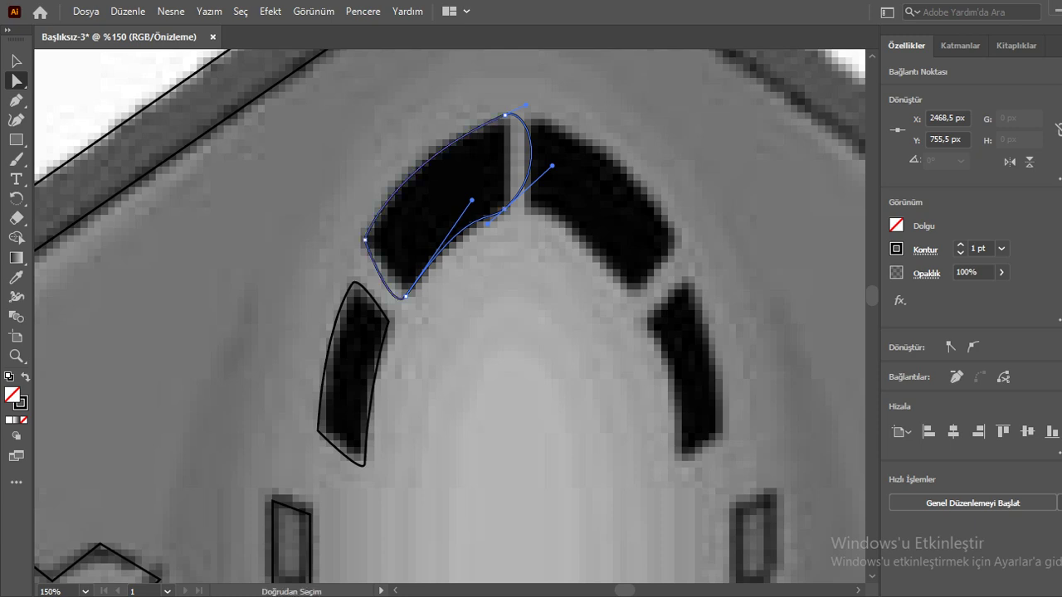
mouse_move(487, 224)
mouse_down()
mouse_move(514, 229)
mouse_move(504, 232)
mouse_up()
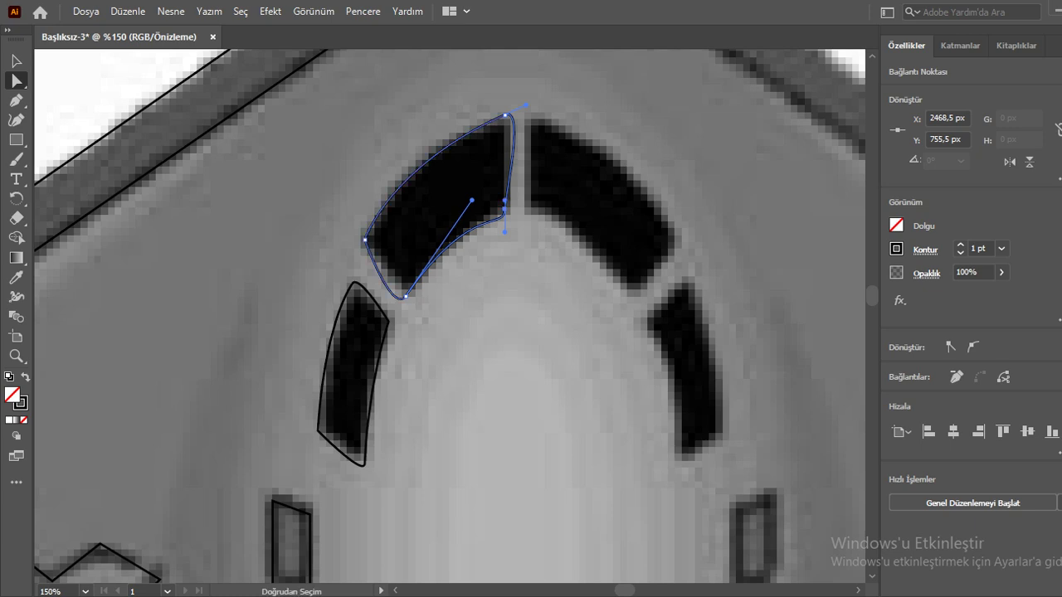
drag(526, 104, 515, 109)
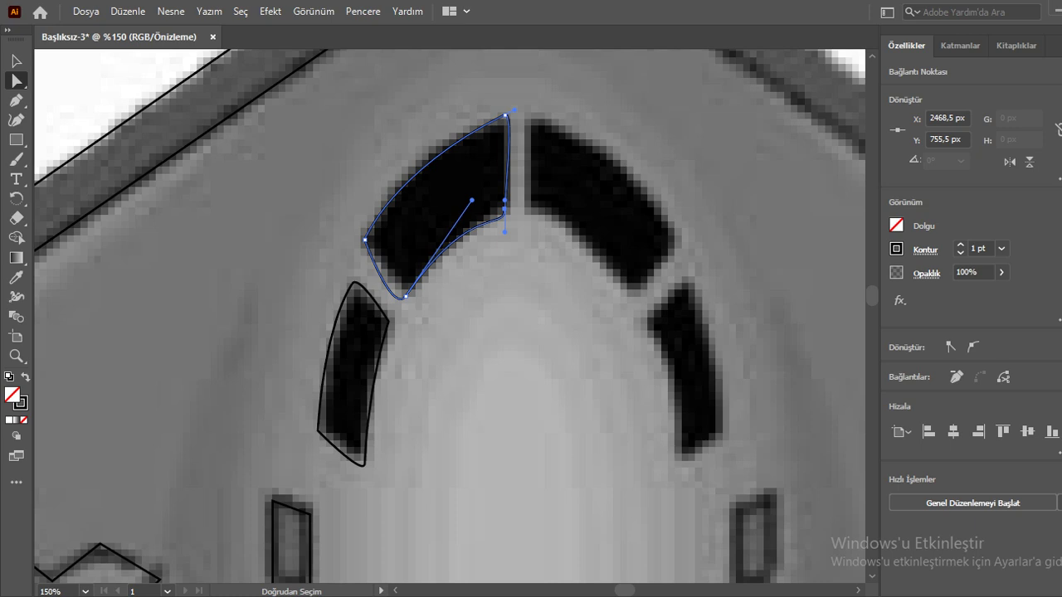
click(404, 297)
drag(471, 200, 488, 214)
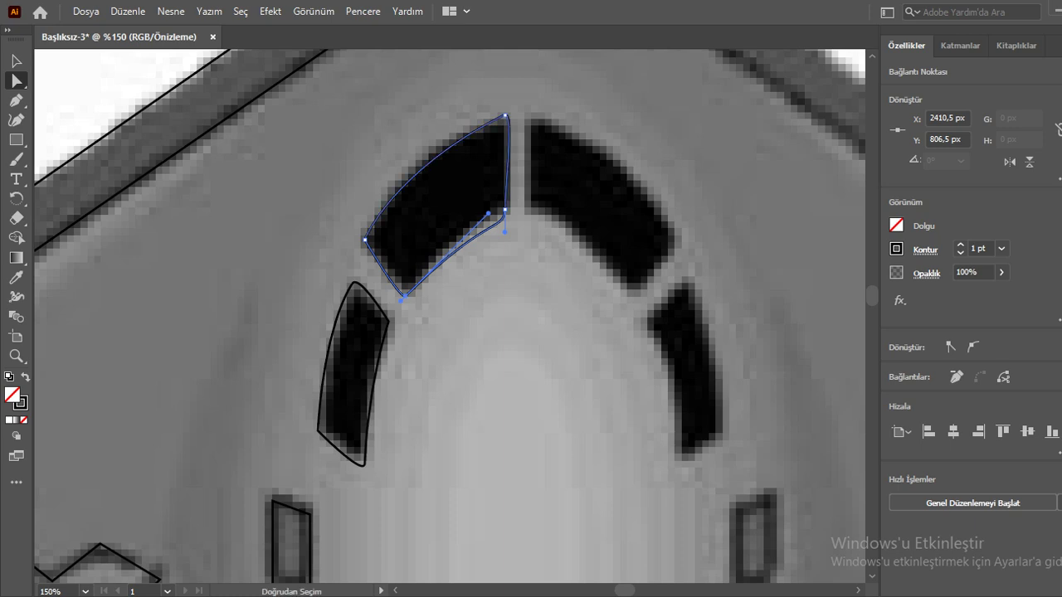
drag(487, 214, 481, 199)
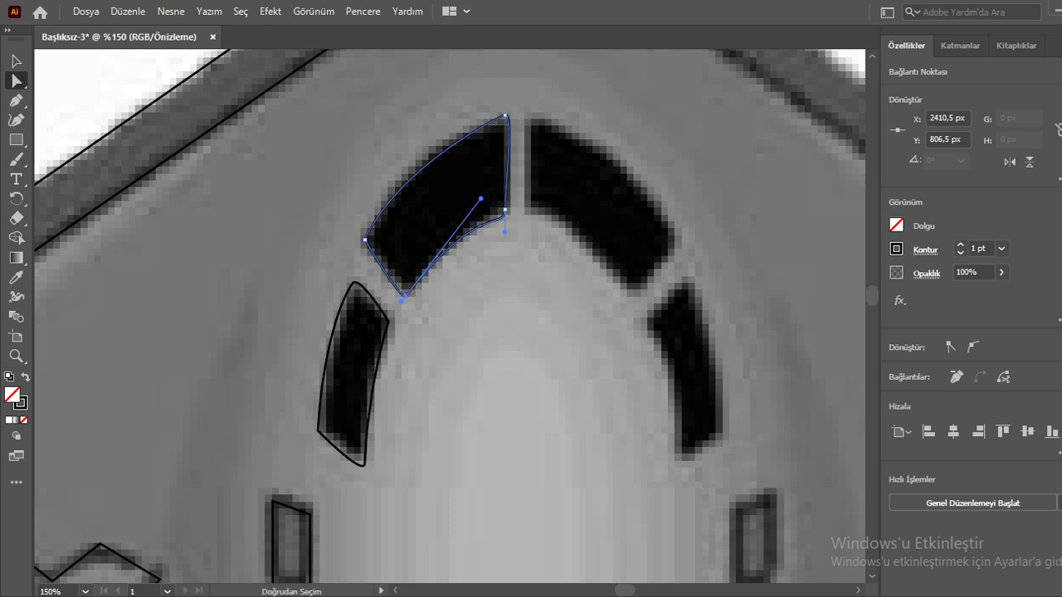
Zoom out to the whole bomber and briefly select the placed reference image.
key(ctrl+minus)
key(ctrl+minus)
key(ctrl+minus)
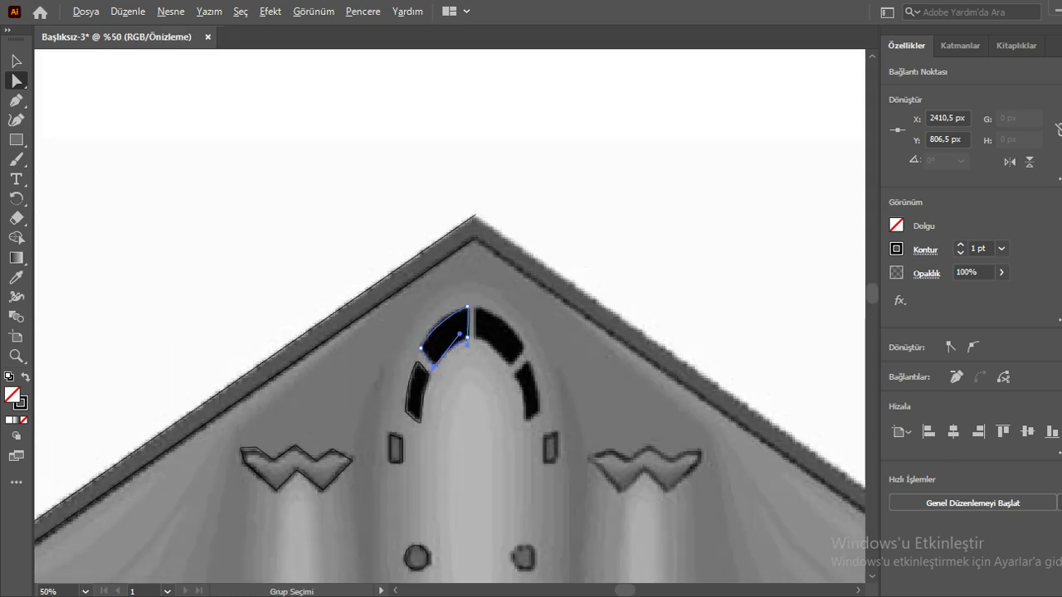
key(ctrl+minus)
key(ctrl+minus)
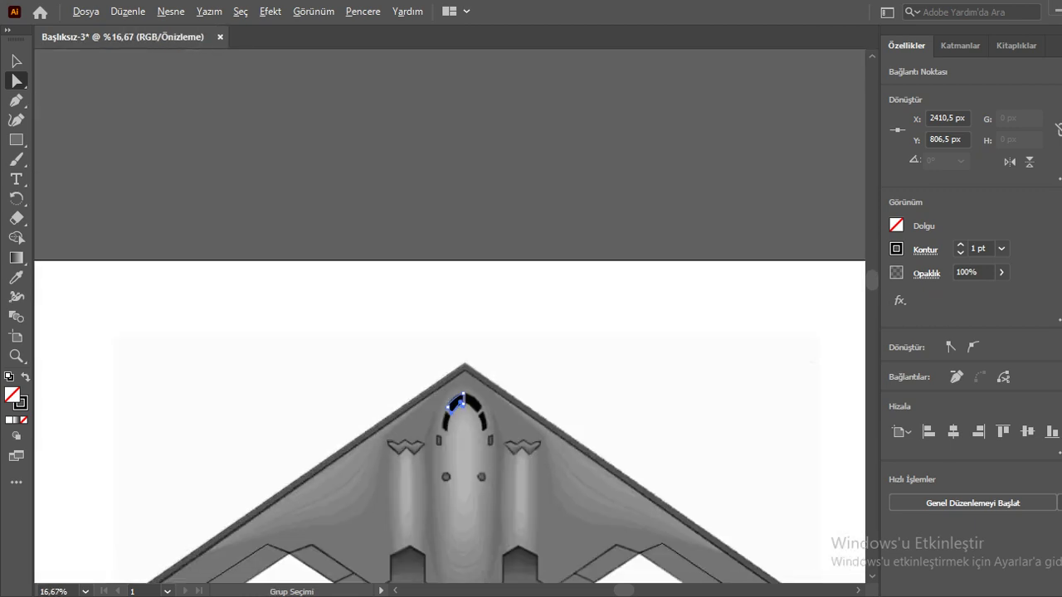
scroll(448, 315, down, 4)
scroll(496, 261, up, 1)
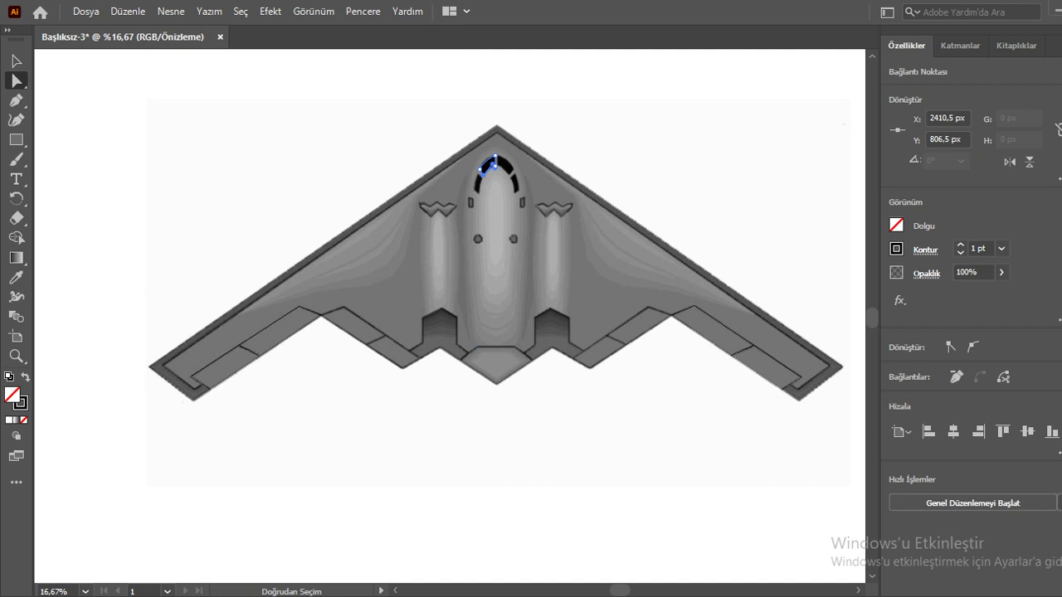
key(v)
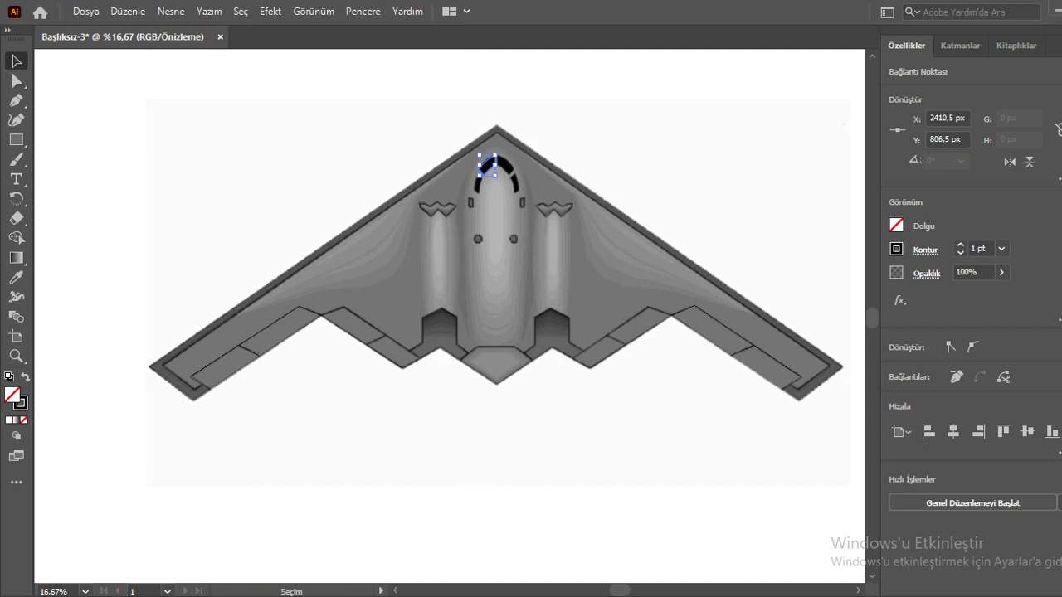
click(496, 273)
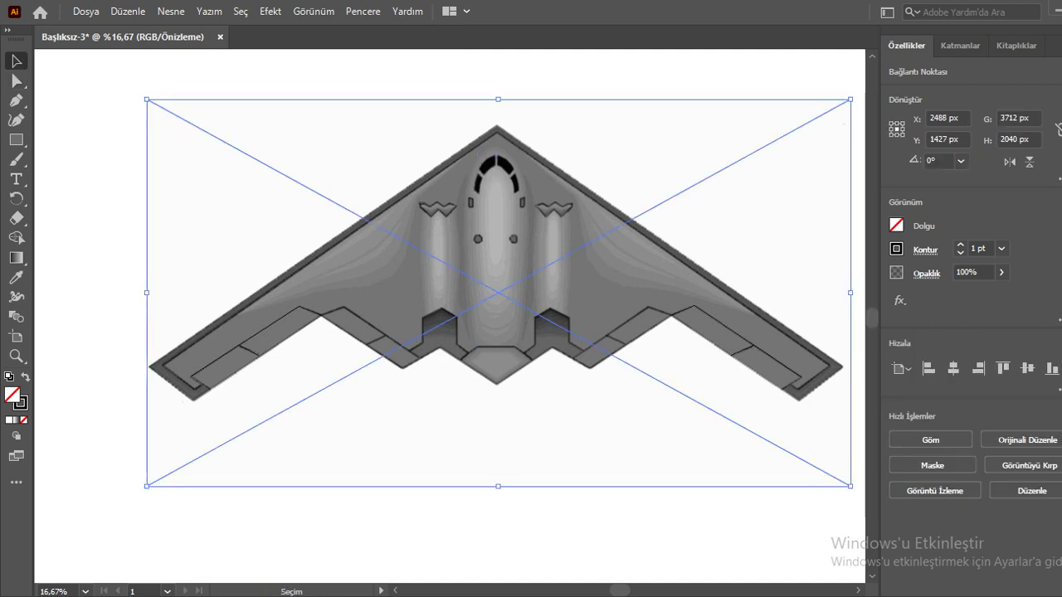
key(ctrl+h)
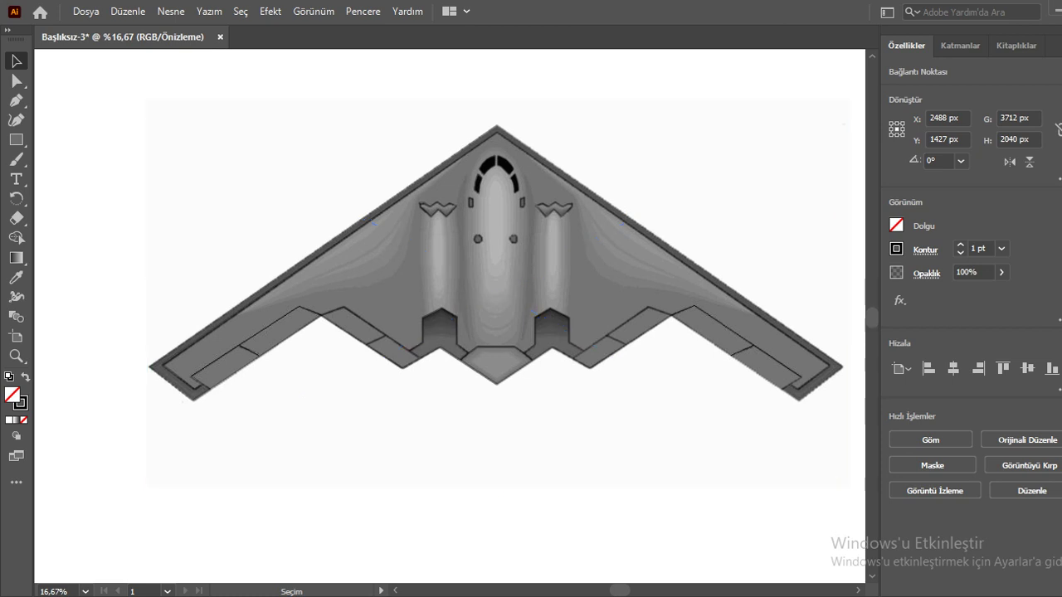
key(ctrl+shift+a)
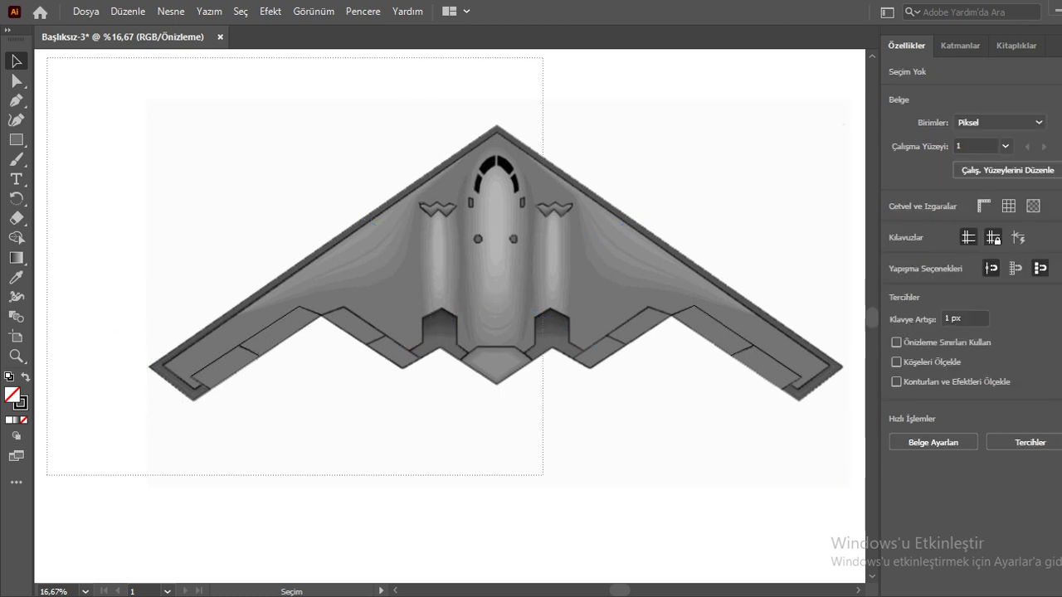
Select everything, preview Outline view, and hide the reference image in the Layers panel.
drag(92, 88, 543, 478)
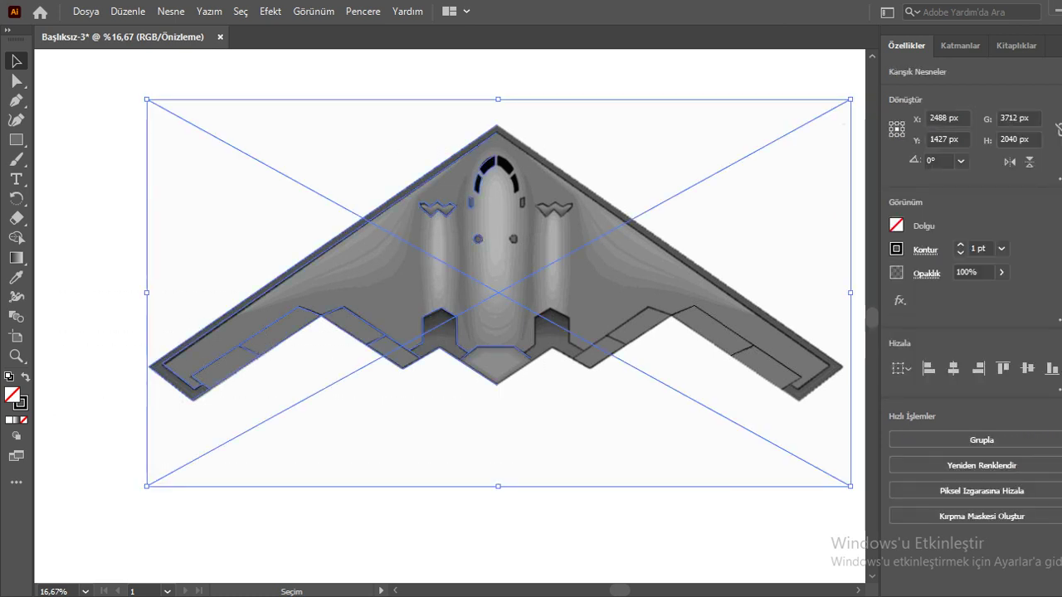
click(960, 46)
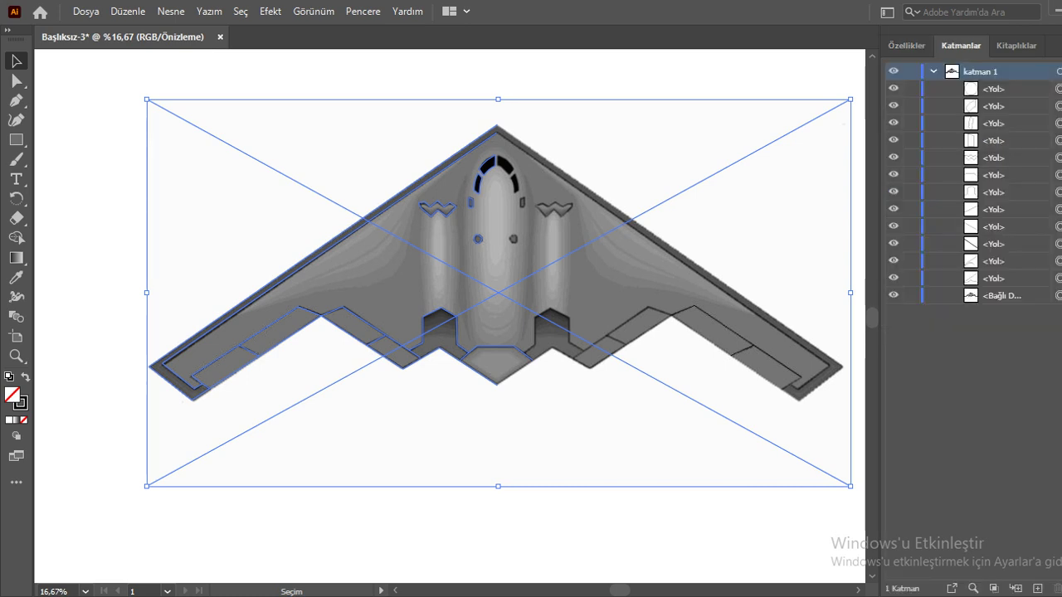
key(ctrl+y)
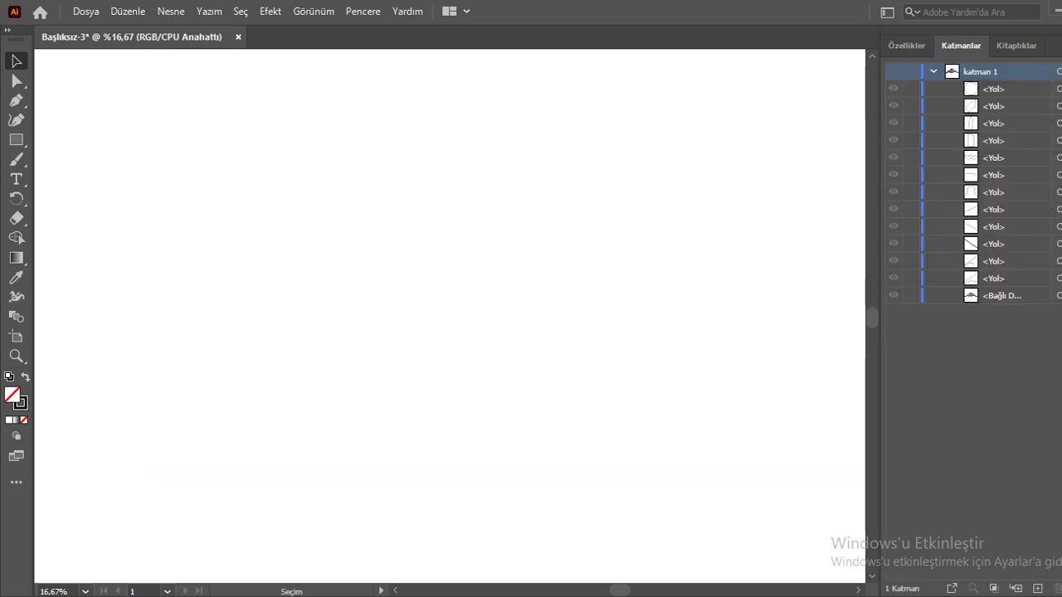
key(ctrl+y)
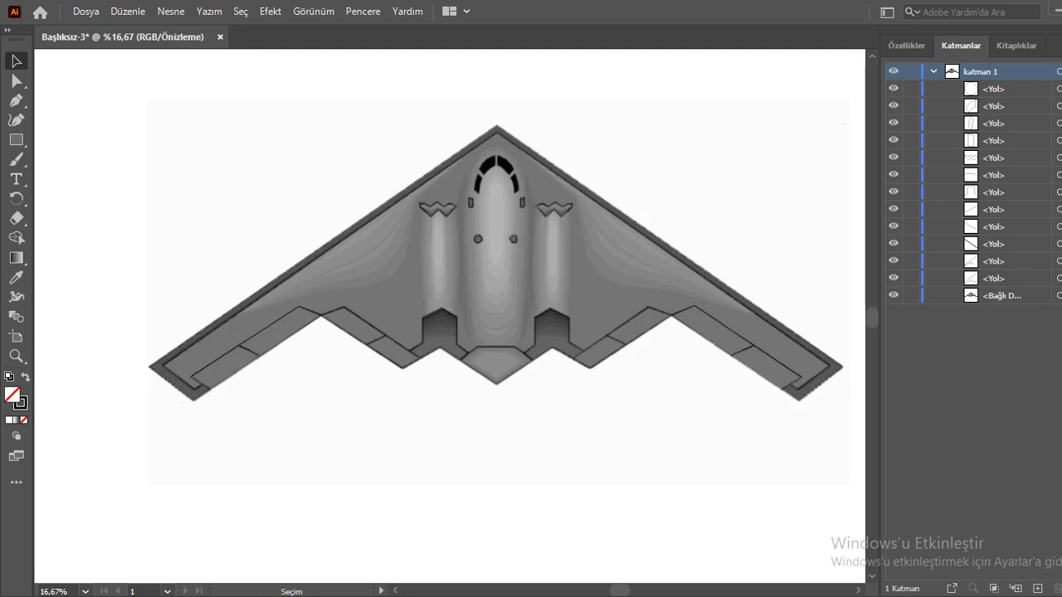
click(894, 296)
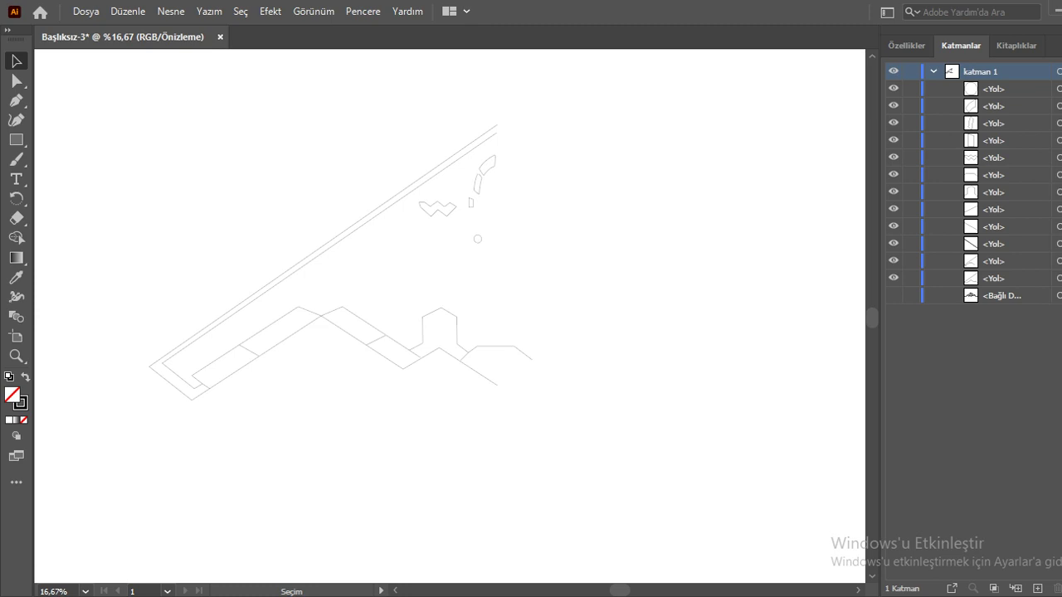
Copy the traced left-half paths and paste a duplicate.
drag(81, 78, 564, 473)
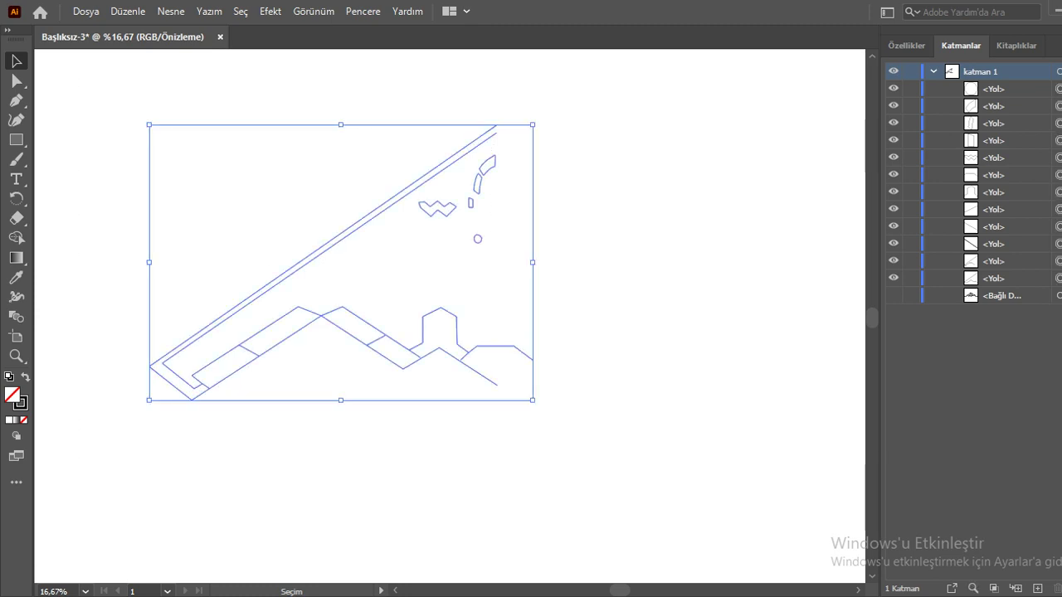
key(ctrl+c)
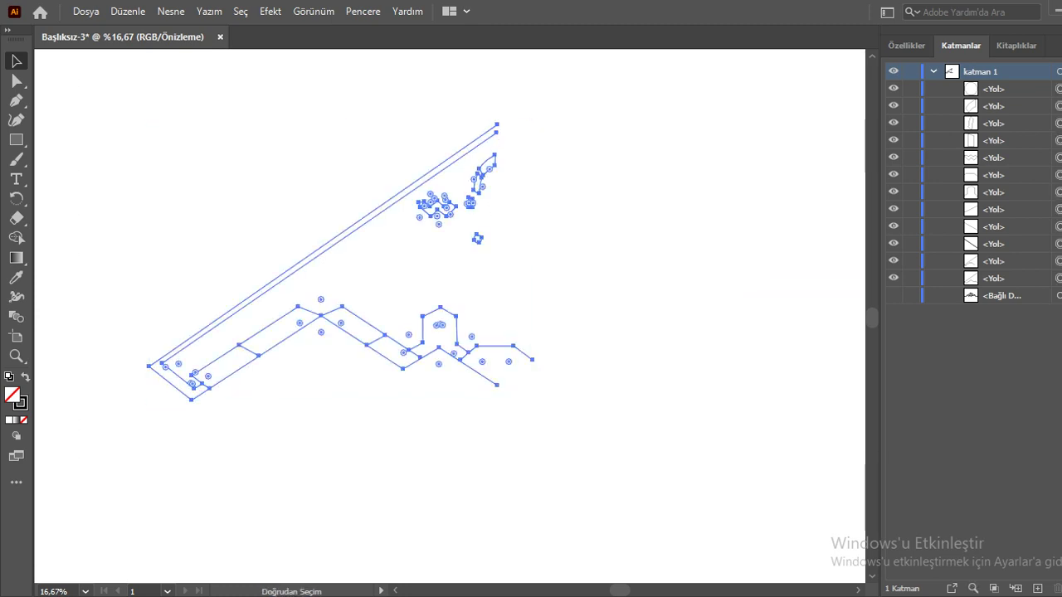
key(ctrl+v)
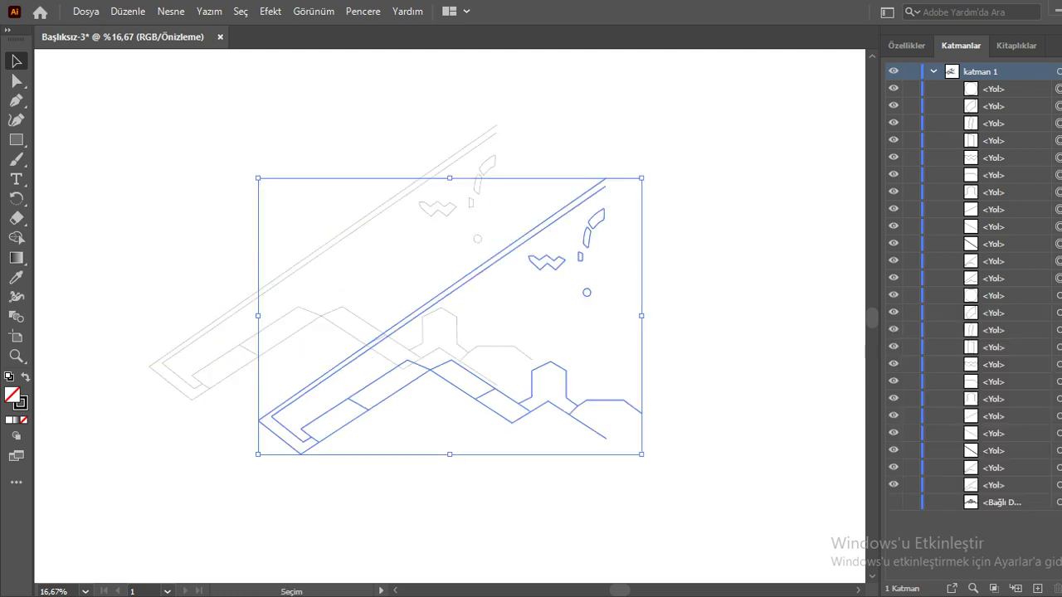
drag(486, 164, 543, 203)
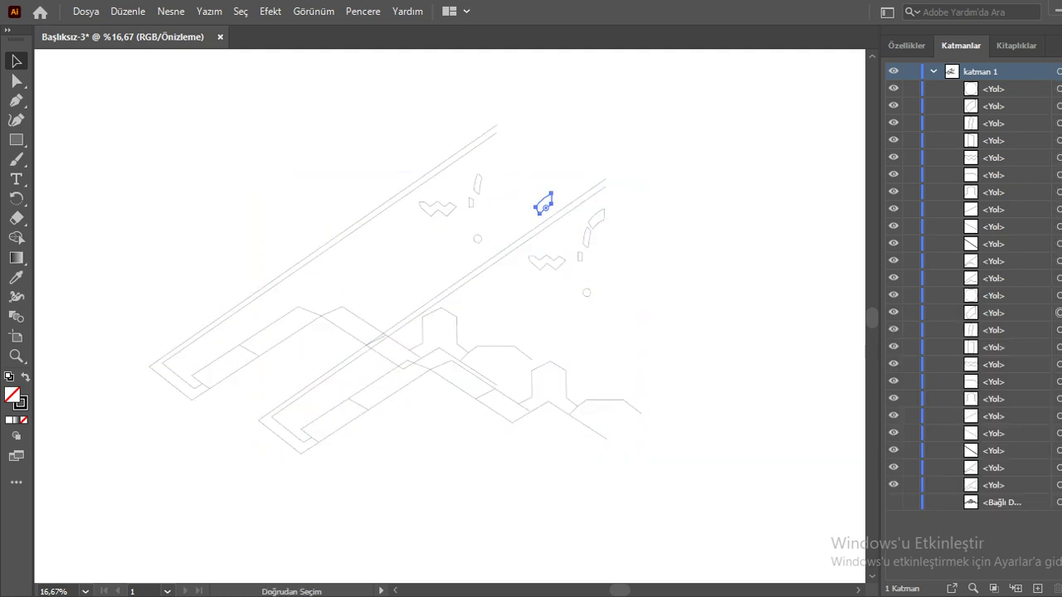
key(ctrl+z)
key(ctrl+z)
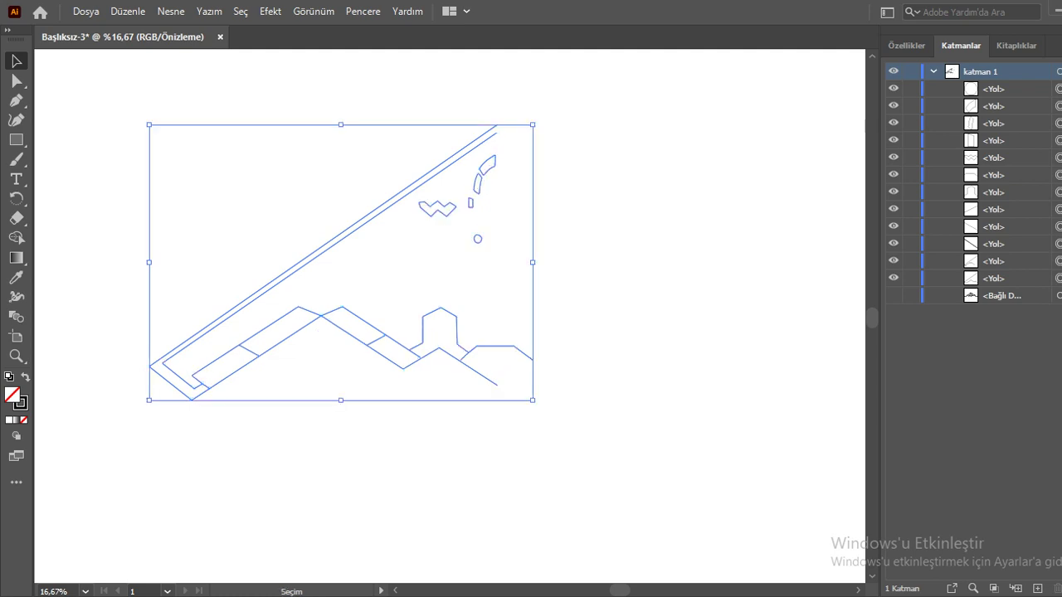
key(a)
key(ctrl+v)
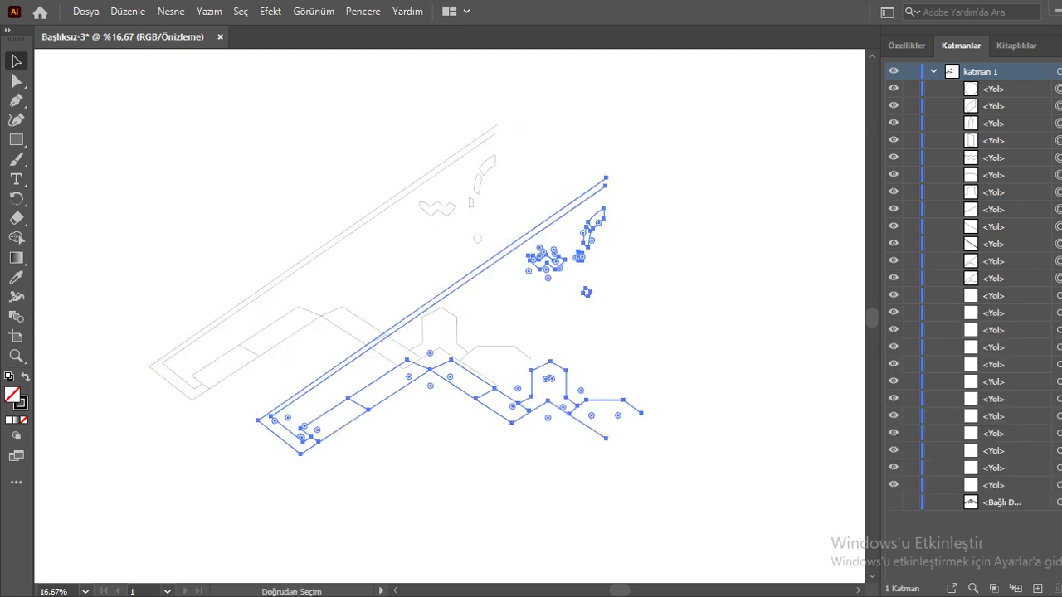
key(v)
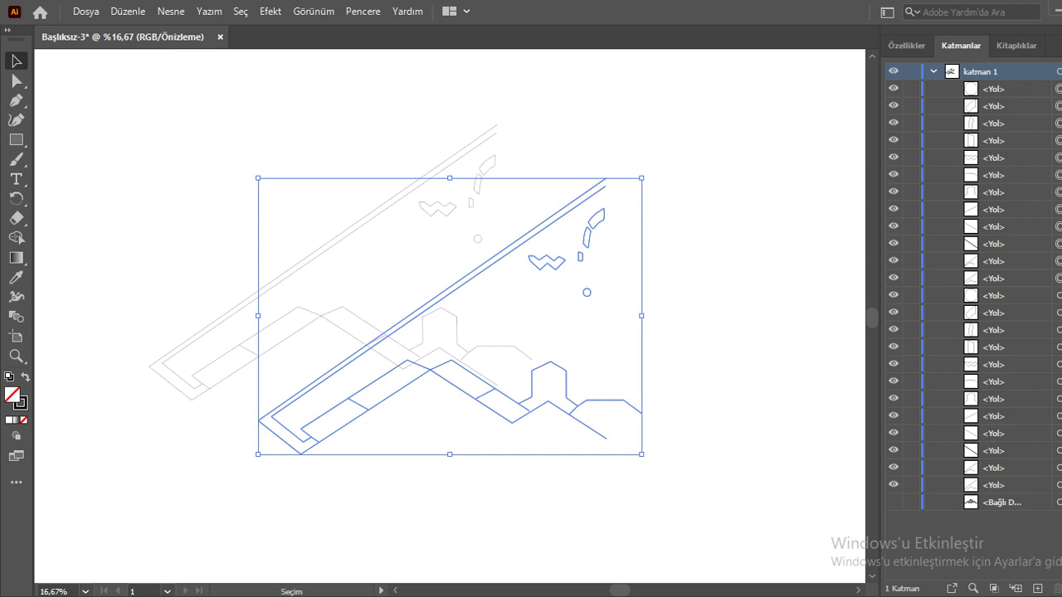
Reflect the duplicate vertically (Dikey) and move it into place as the right half.
right_click(540, 233)
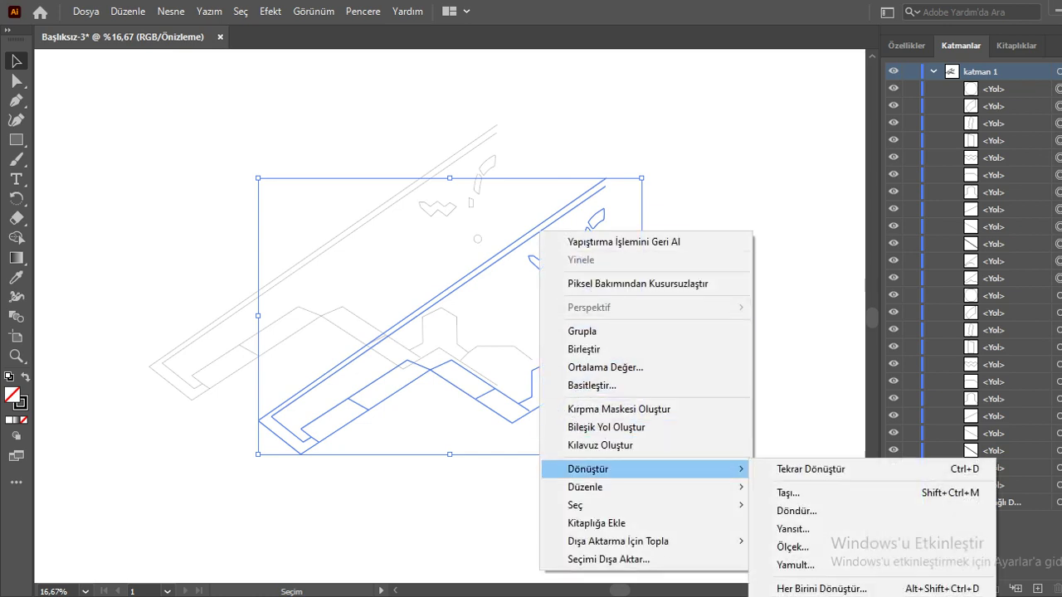
click(793, 528)
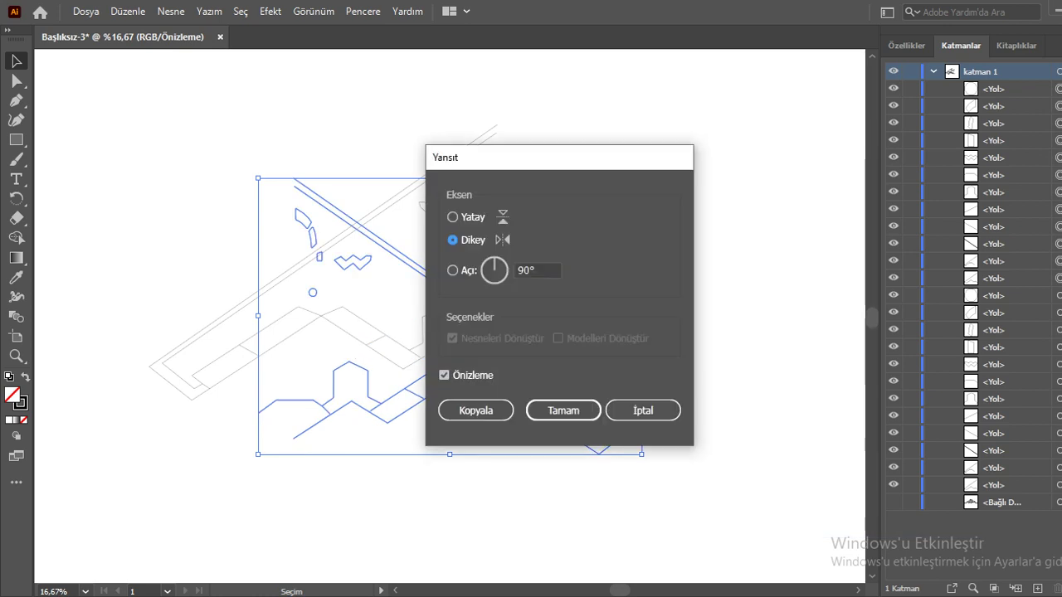
click(563, 410)
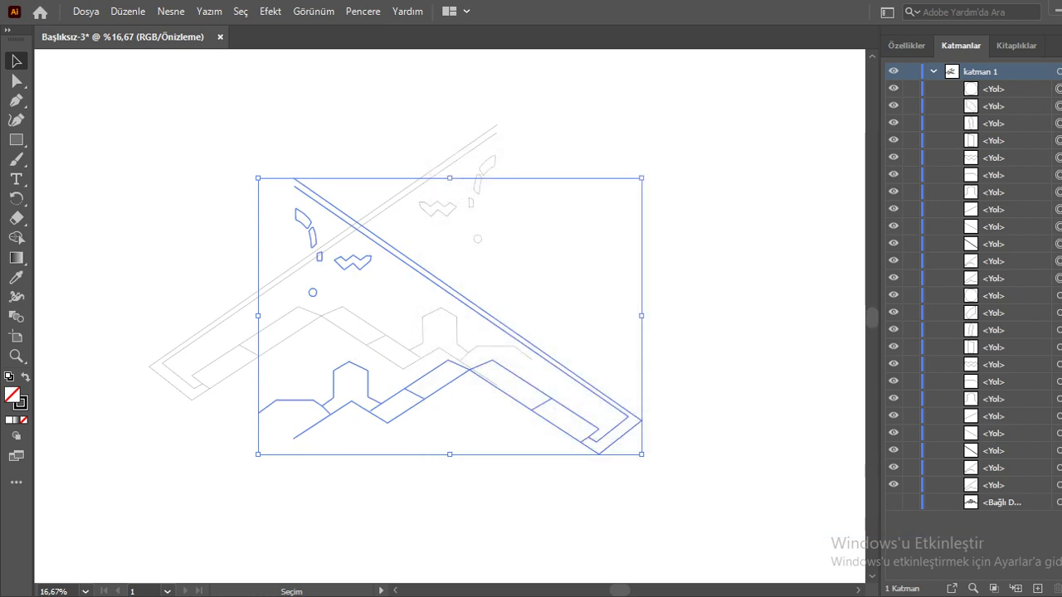
mouse_move(448, 286)
mouse_down()
mouse_move(666, 250)
mouse_move(649, 231)
mouse_up()
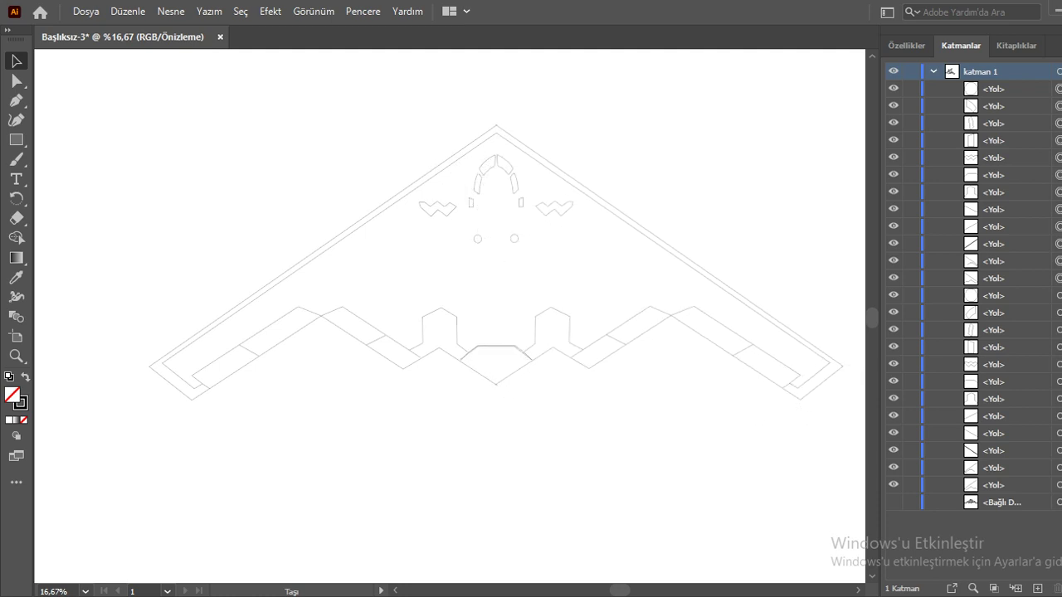
Select the mirrored right half and zoom in on the nose apex.
key(shift+Down)
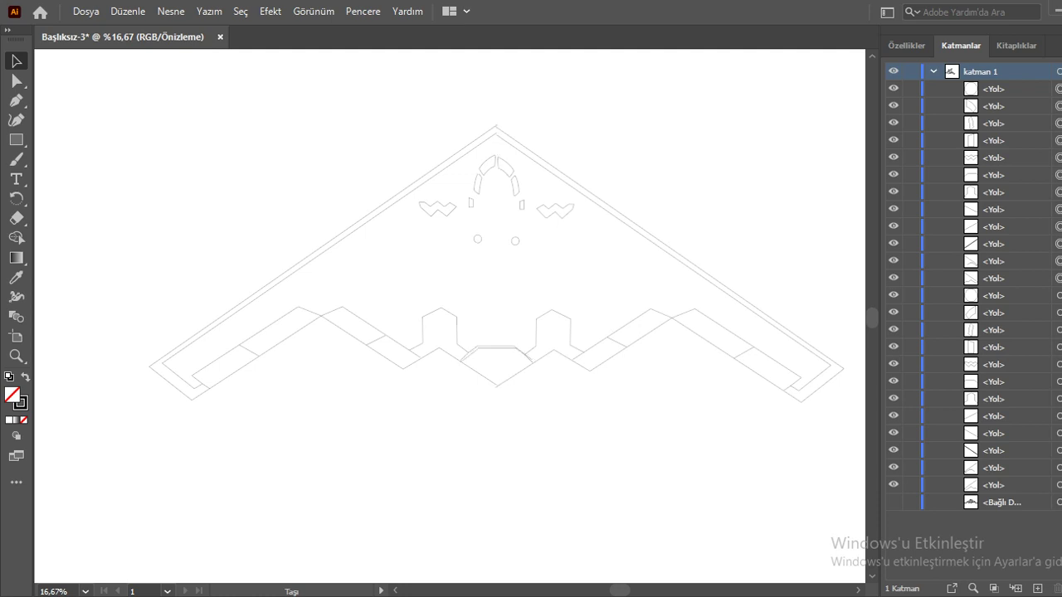
key(shift+Right)
key(shift+Up)
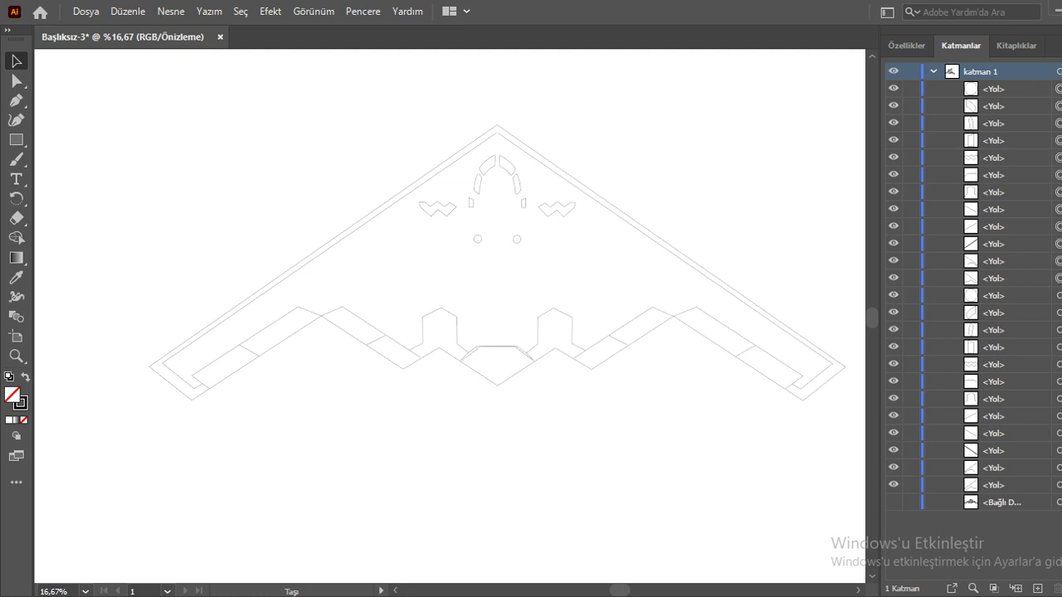
click(657, 235)
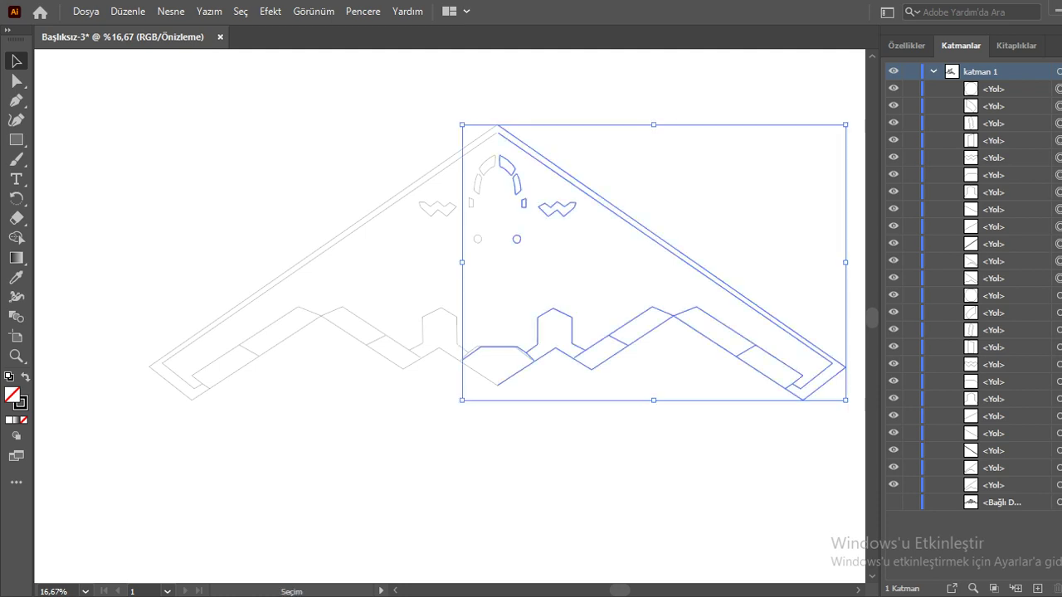
key(ctrl+plus)
key(ctrl+plus)
key(ctrl+plus)
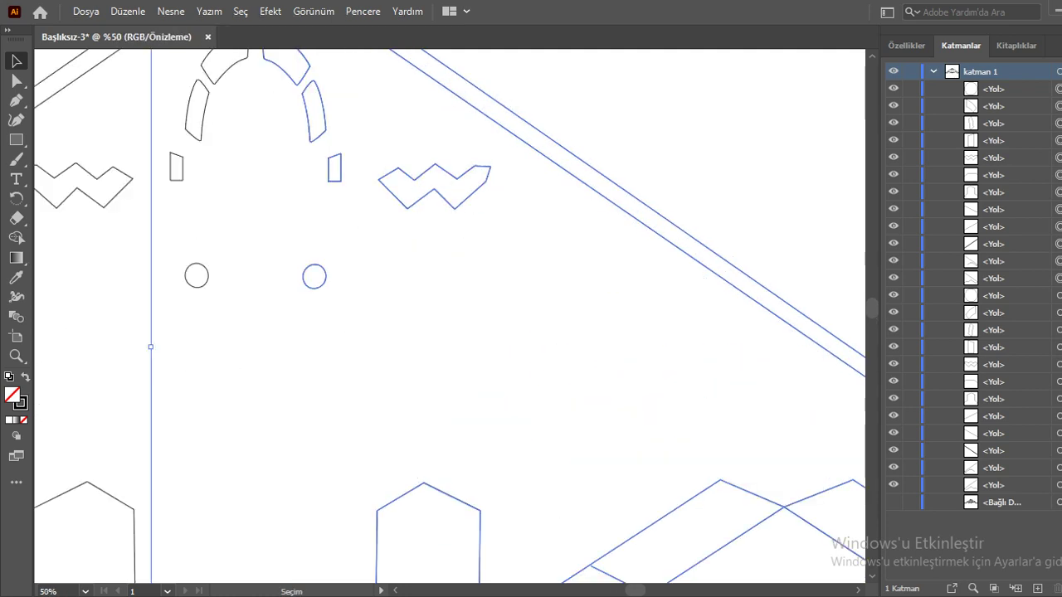
drag(448, 315, 644, 527)
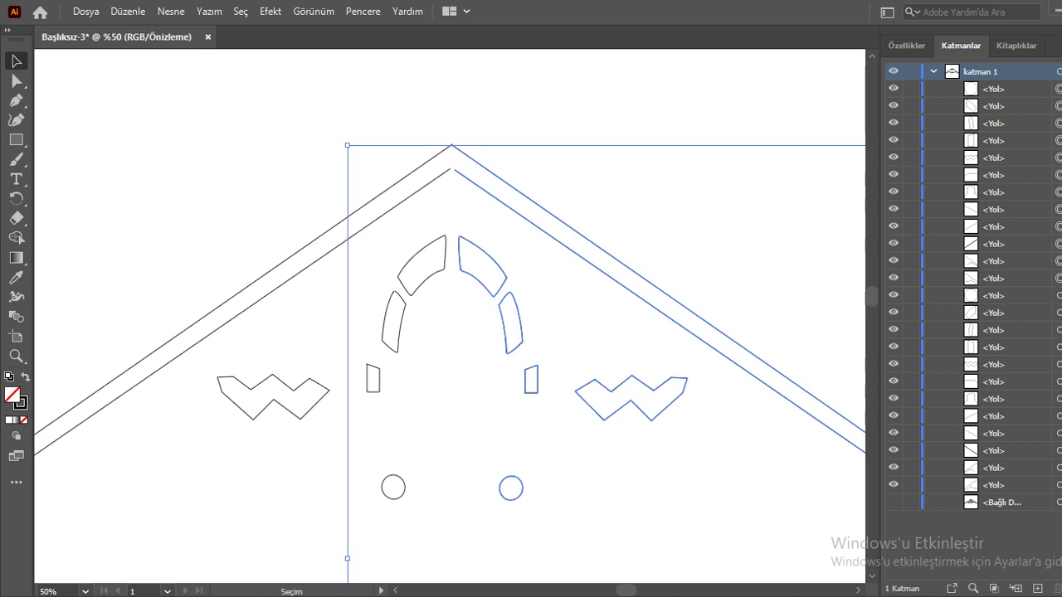
mouse_move(580, 241)
mouse_down()
mouse_move(572, 243)
mouse_move(581, 240)
mouse_up()
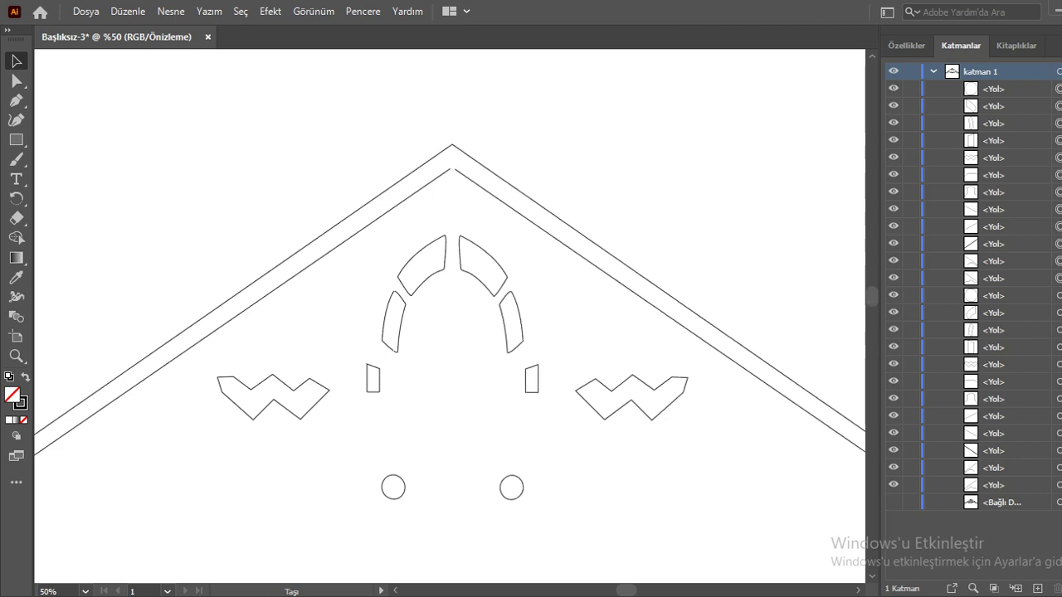
Nudge the right half with the arrow keys toward the left half's apex.
key(Right)
key(Right)
key(Right)
key(Right)
key(Right)
key(Right)
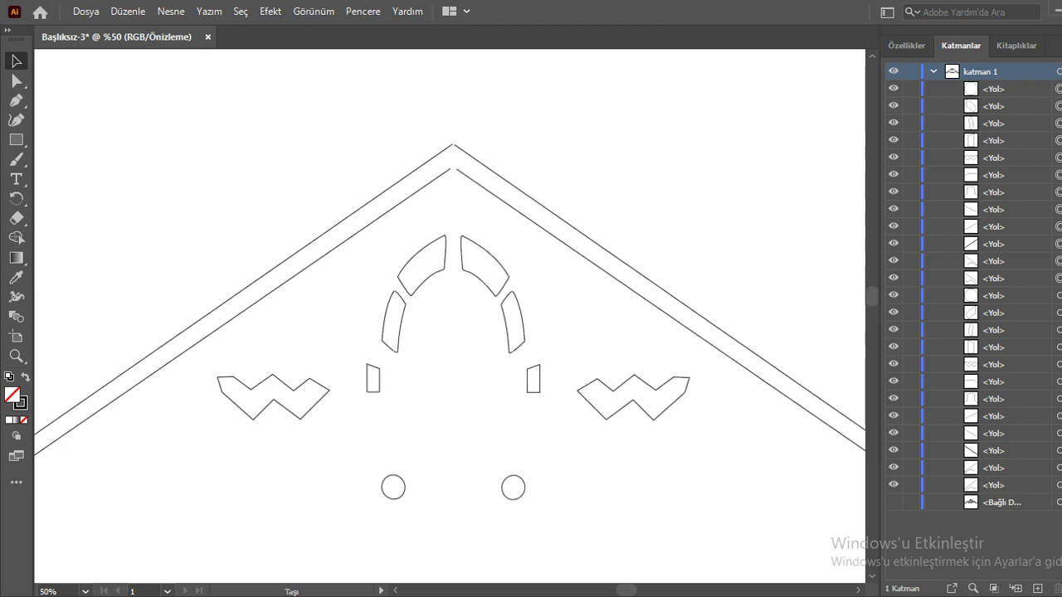
key(Right)
key(Right)
key(Down)
key(Down)
key(Down)
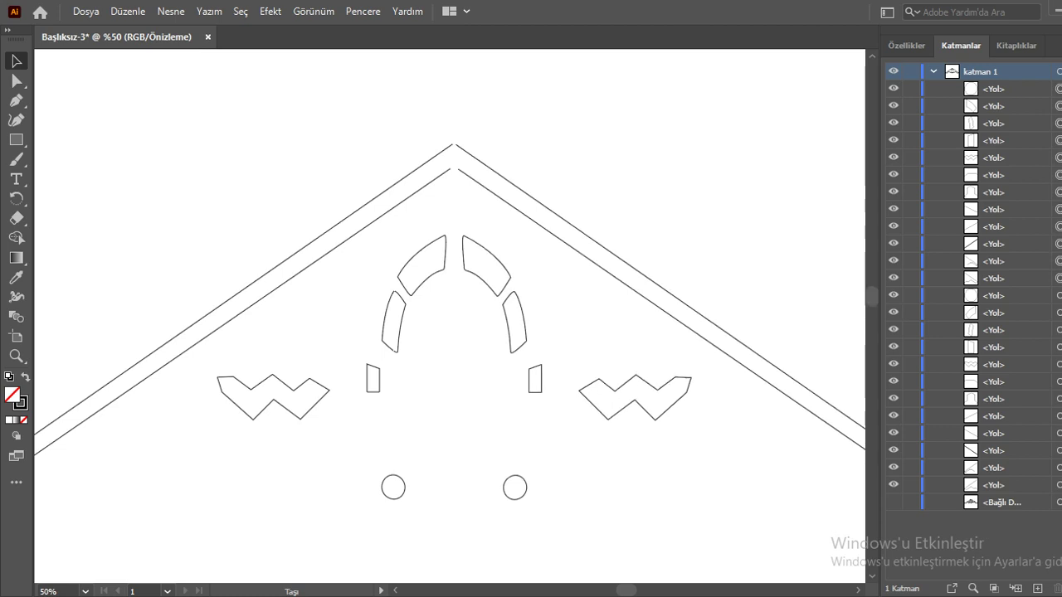
key(Left)
key(Left)
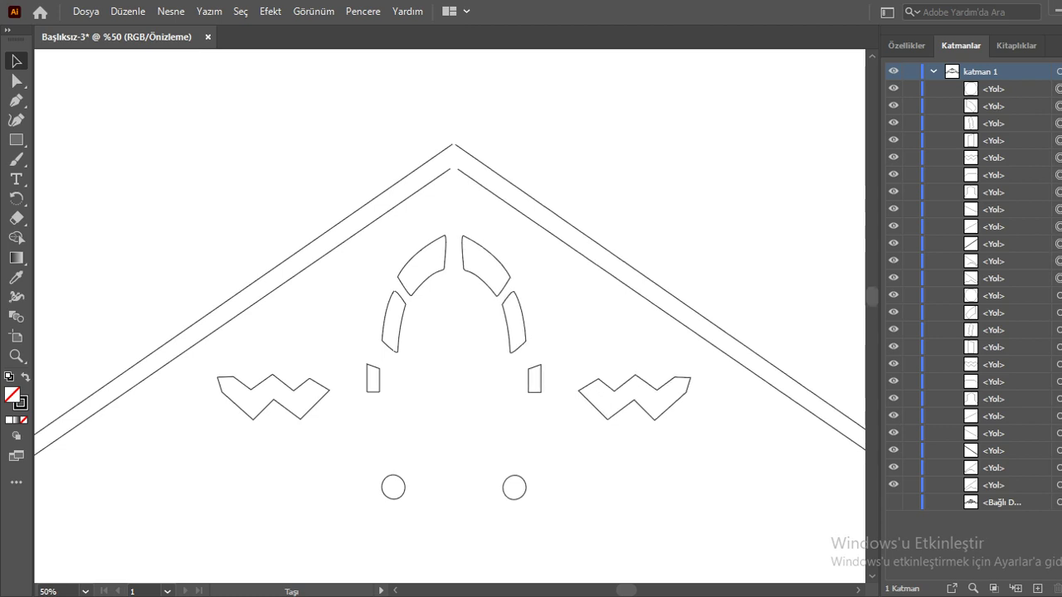
key(Left)
key(Left)
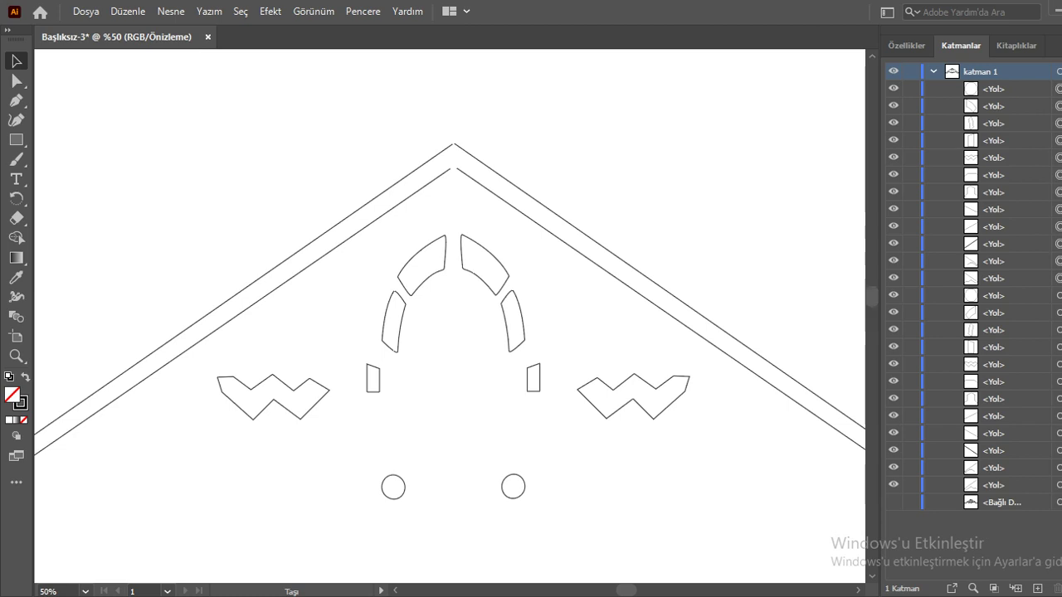
key(Right)
key(Right)
key(Right)
key(Up)
key(Up)
key(Up)
key(ctrl+h)
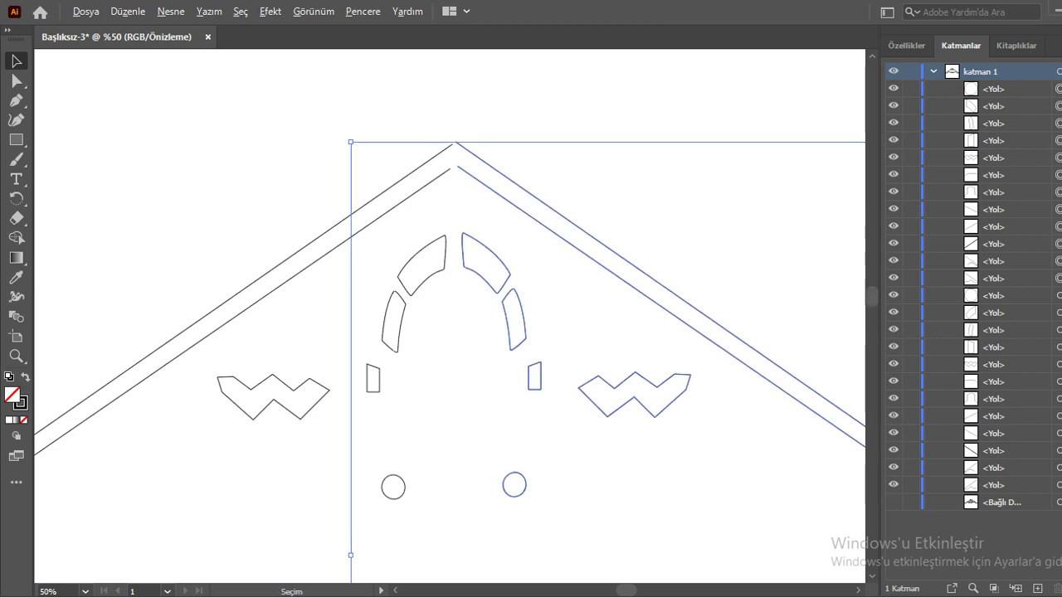
Zoom in closely on the apex and fine-tune the right half's position.
key(ctrl+plus)
key(ctrl+plus)
key(ctrl+plus)
scroll(450, 316, up, 1)
scroll(449, 316, up, 1)
scroll(450, 316, up, 3)
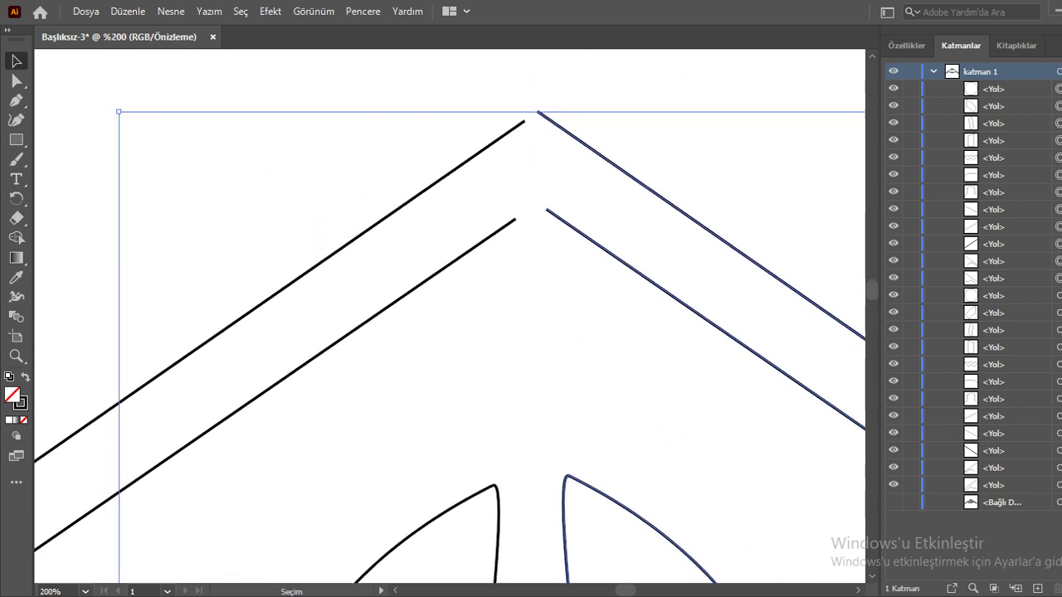
scroll(449, 317, down, 1)
key(ctrl+h)
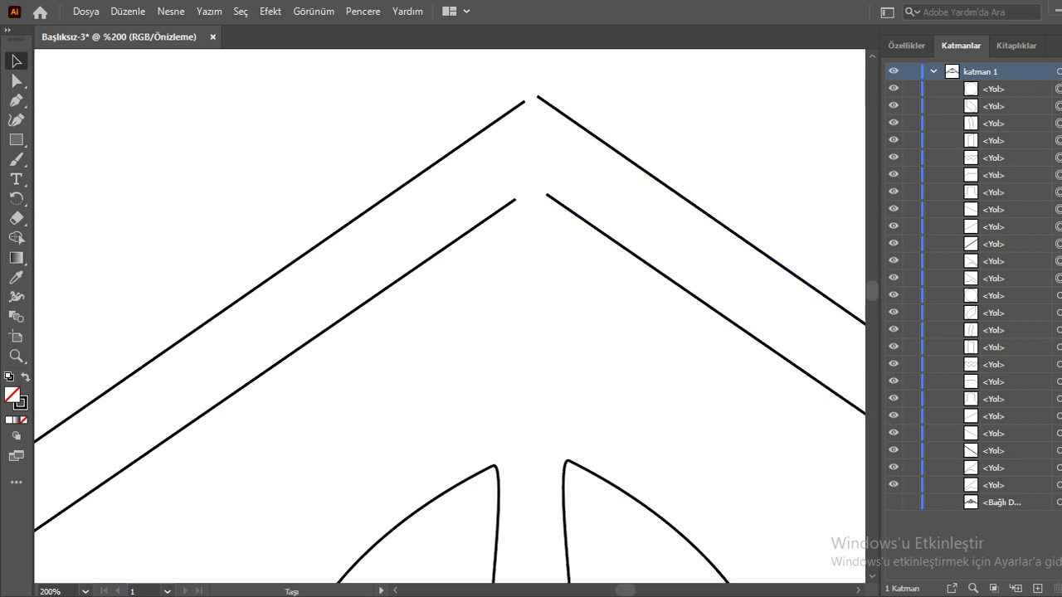
key(Down)
key(Down)
key(Down)
key(Left)
key(Left)
key(Left)
key(Left)
key(Left)
key(Down)
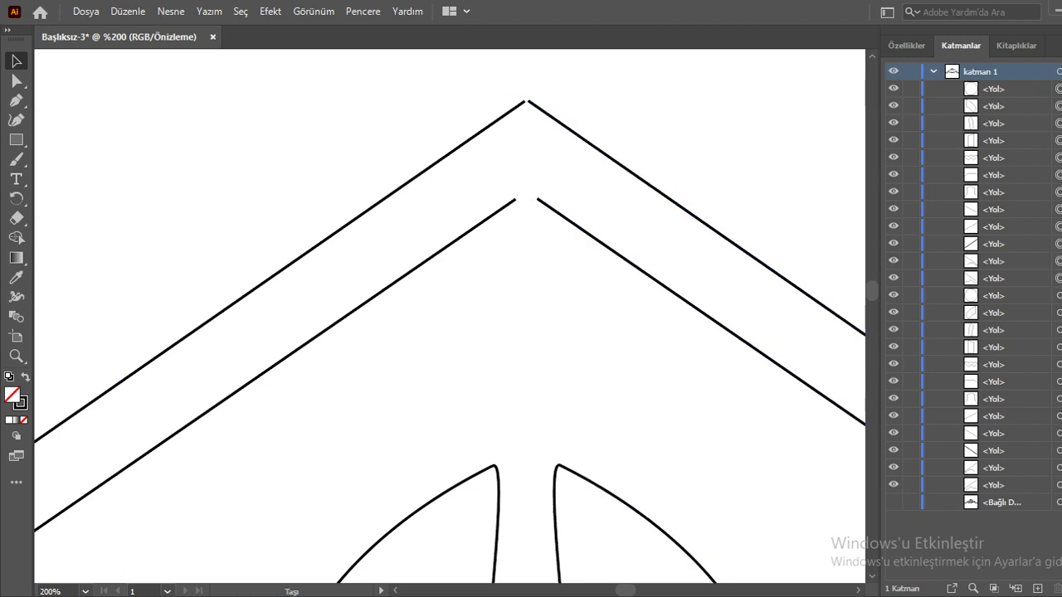
key(Right)
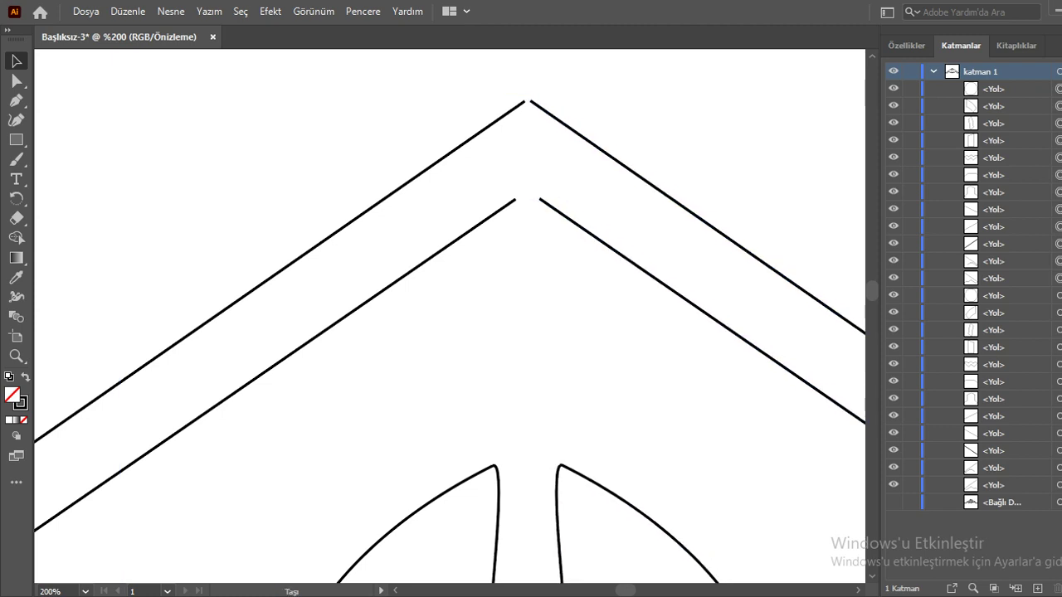
key(ctrl+h)
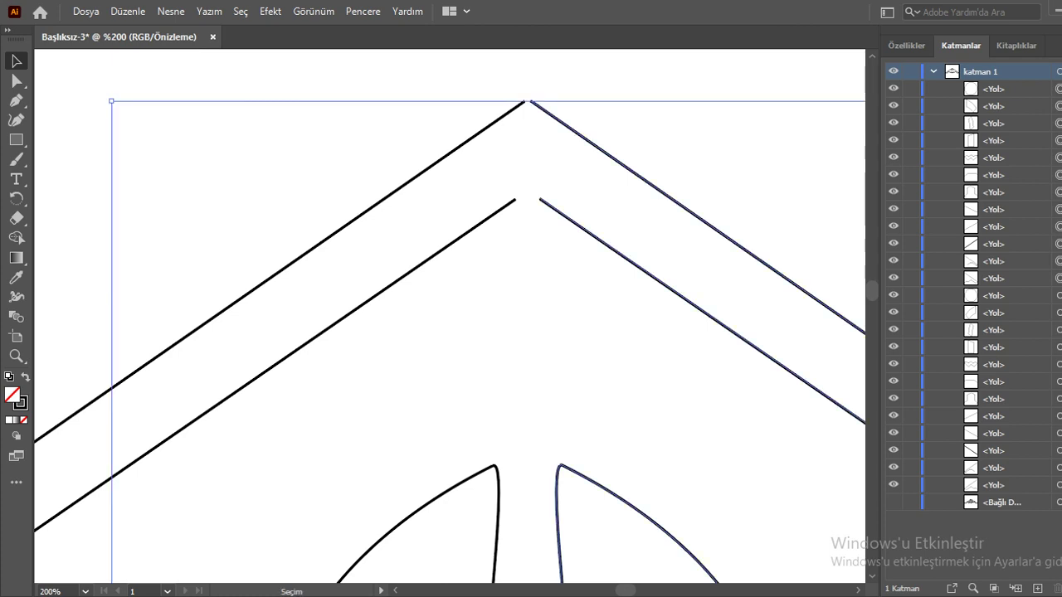
Zoom out, deselect, and scroll around to check how the halves meet.
key(ctrl+minus)
key(ctrl+minus)
key(ctrl+minus)
key(ctrl+shift+a)
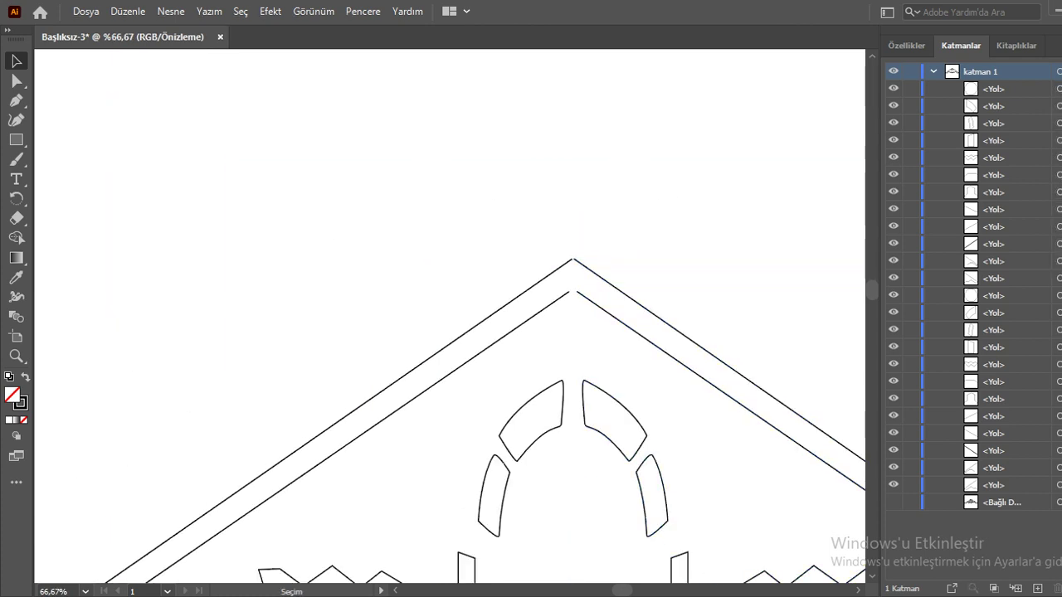
scroll(448, 315, down, 3)
scroll(448, 315, down, 1)
scroll(448, 316, up, 2)
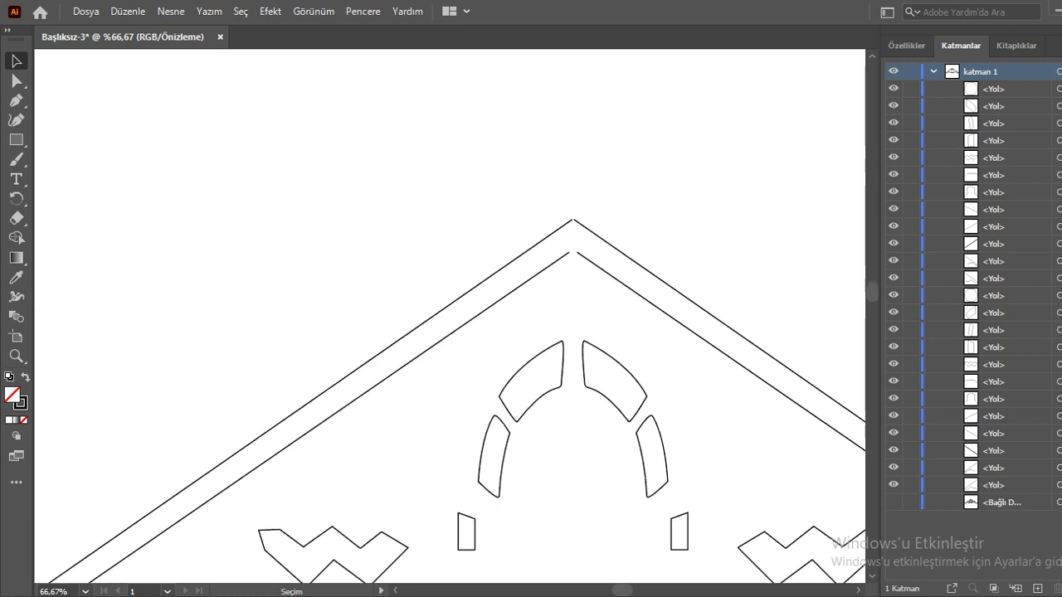
scroll(577, 216, up, 1)
scroll(577, 216, up, 1)
scroll(577, 216, up, 2)
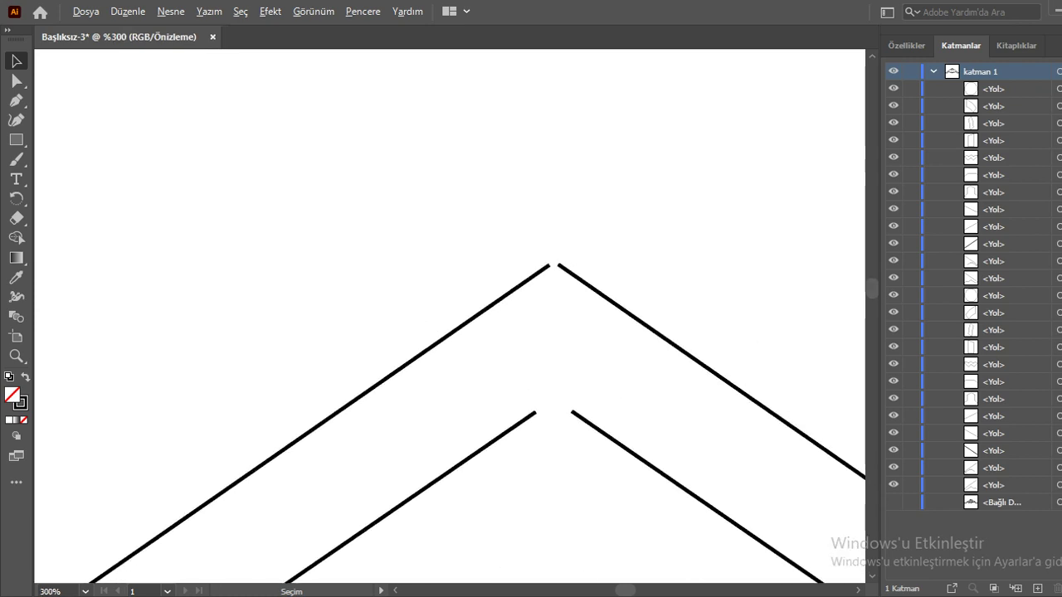
scroll(577, 216, up, 1)
Connect the left and right outer nose edges' apex endpoints with the Pen tool, keeping the corner sharp.
click(536, 266)
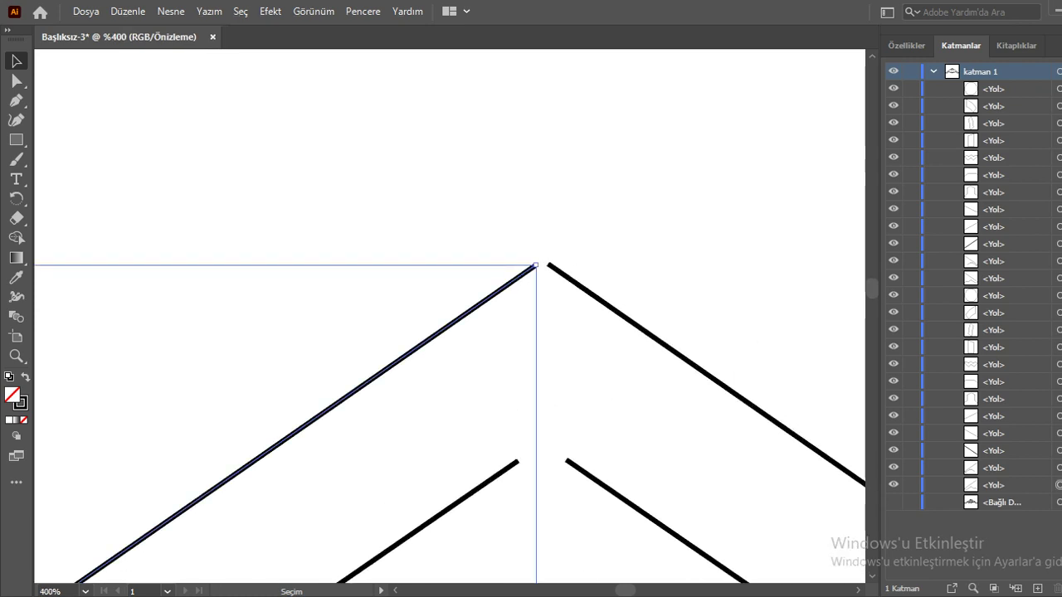
key(a)
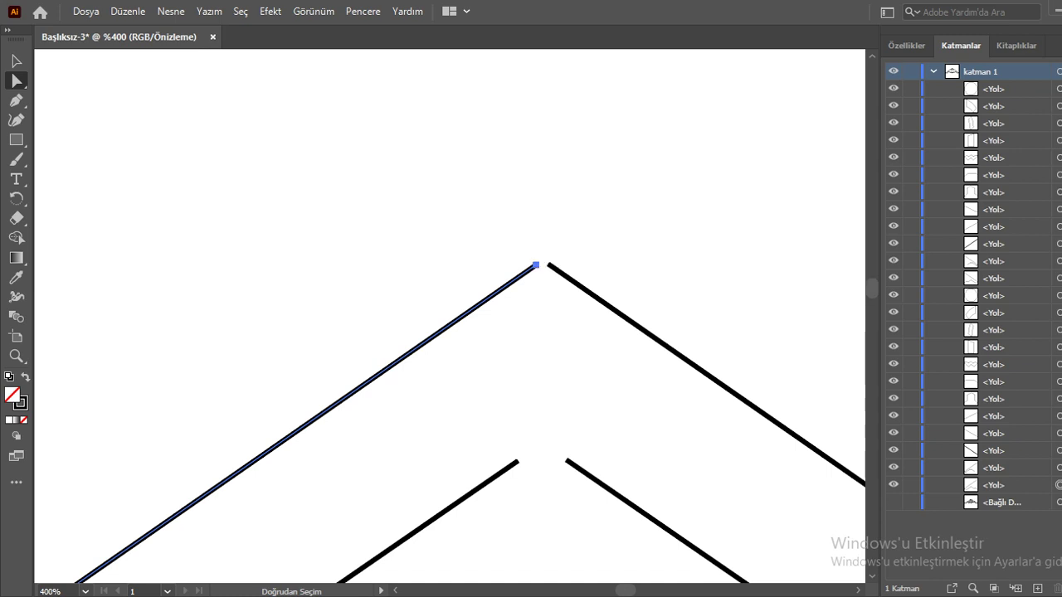
click(549, 266)
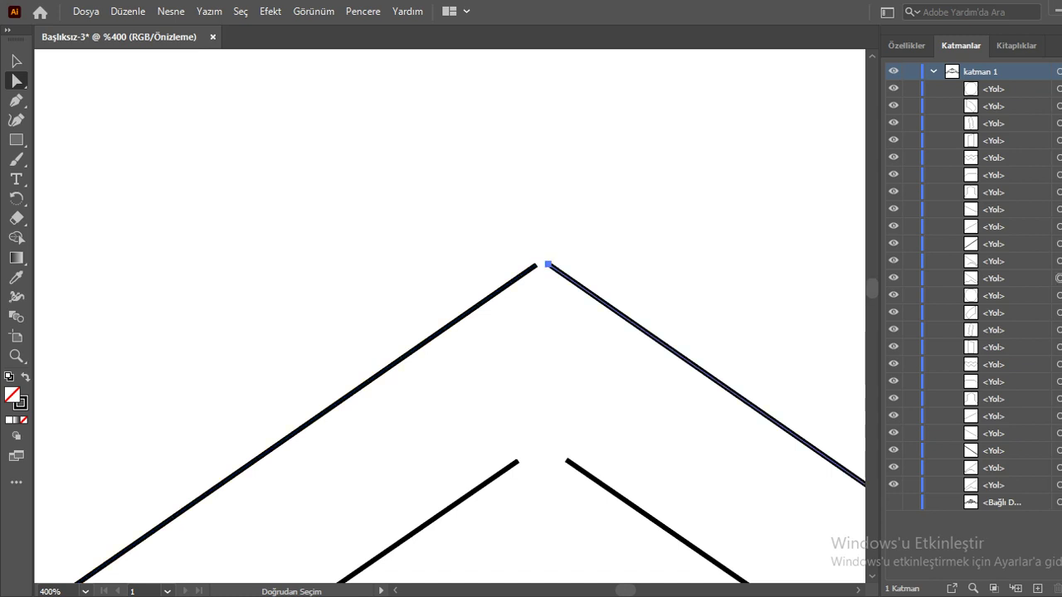
click(535, 265)
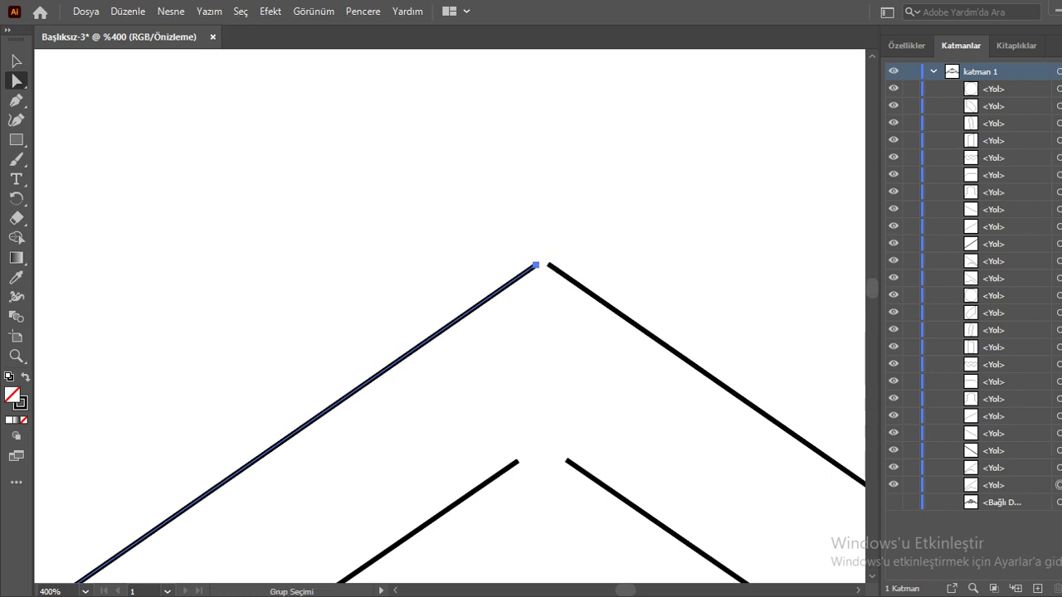
click(548, 265)
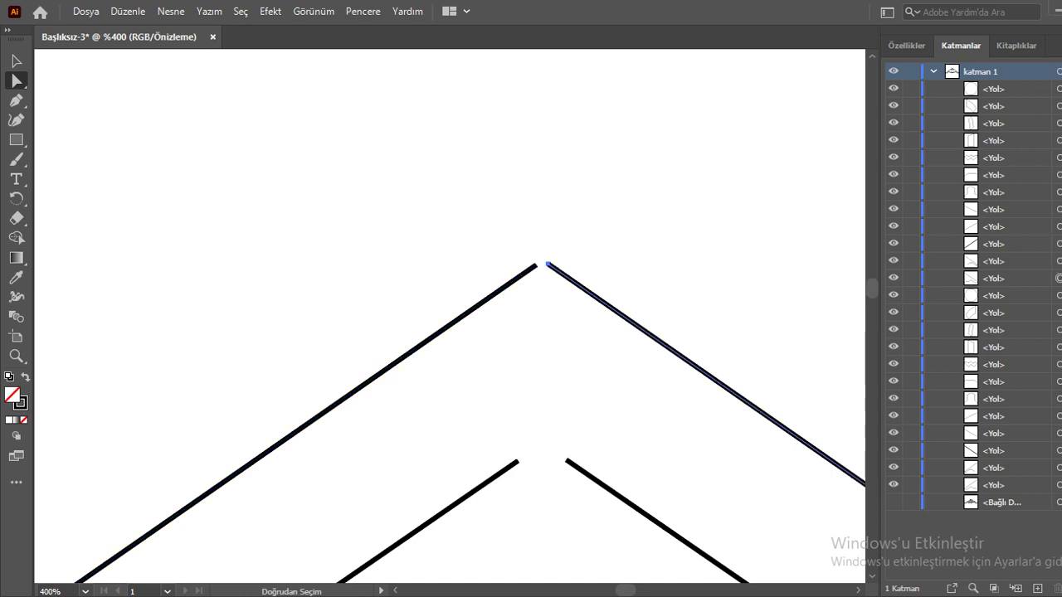
click(15, 100)
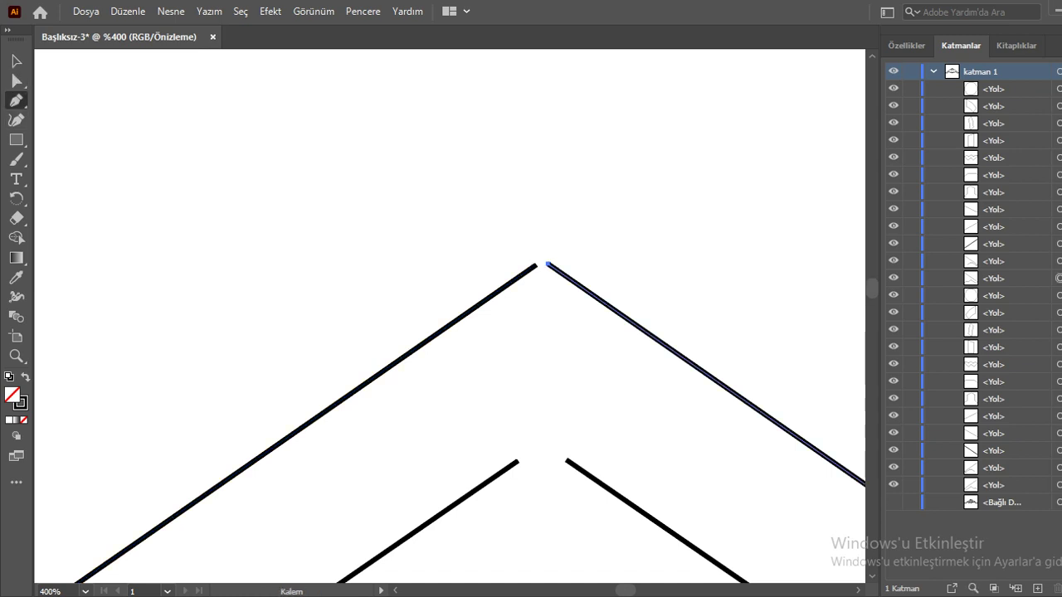
click(535, 265)
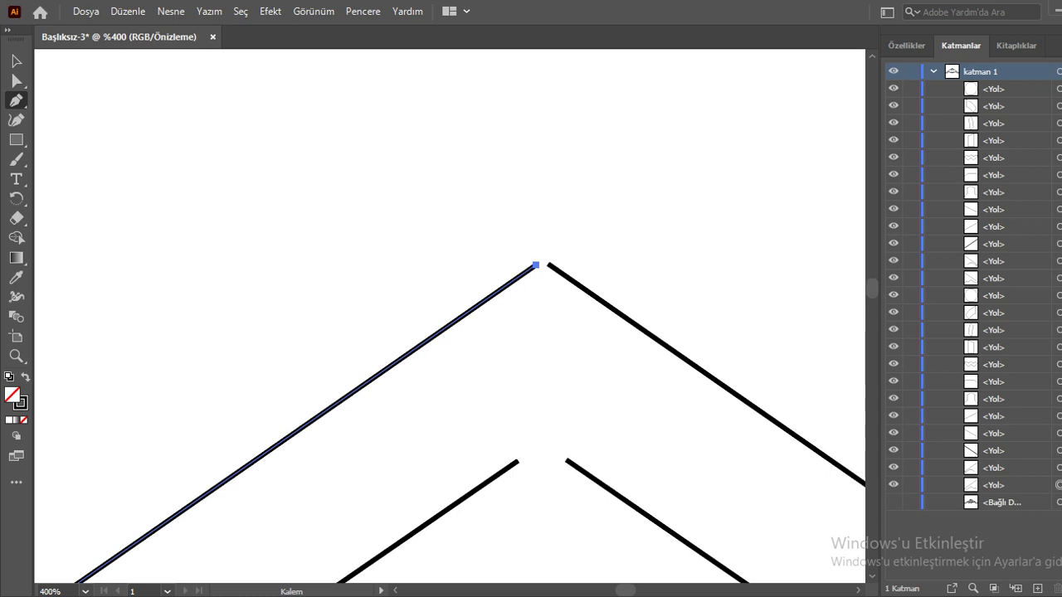
click(548, 265)
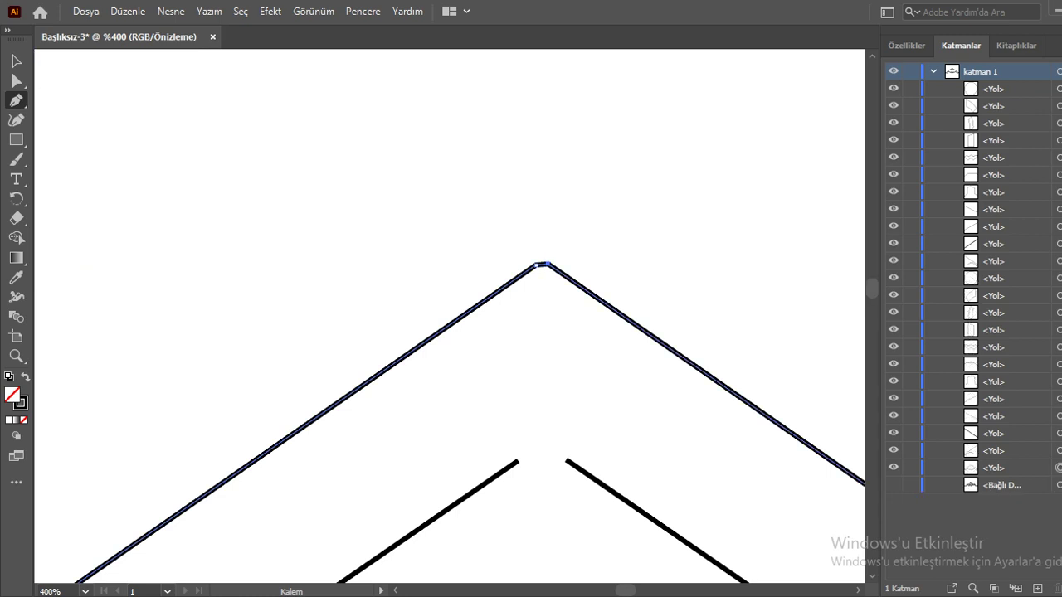
click(907, 46)
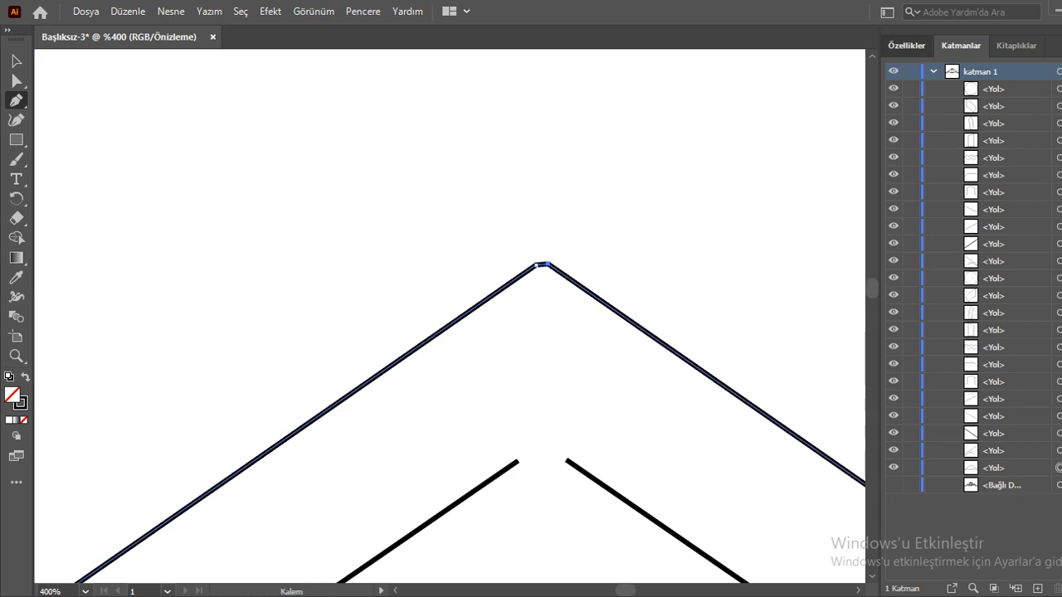
click(973, 347)
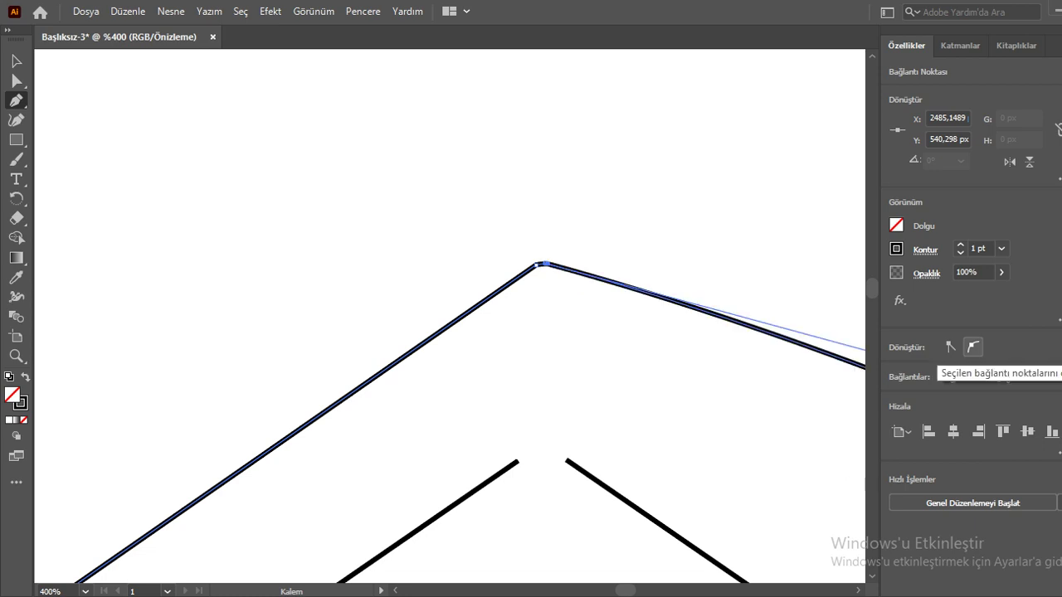
key(ctrl+z)
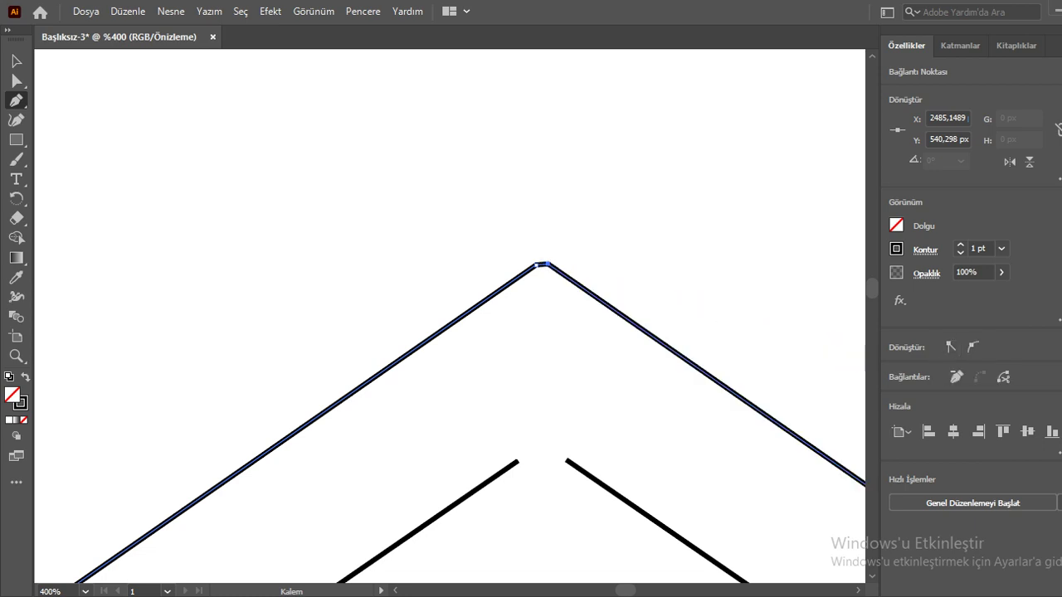
Try Simplify on the joined nose path, then cancel it.
right_click(542, 265)
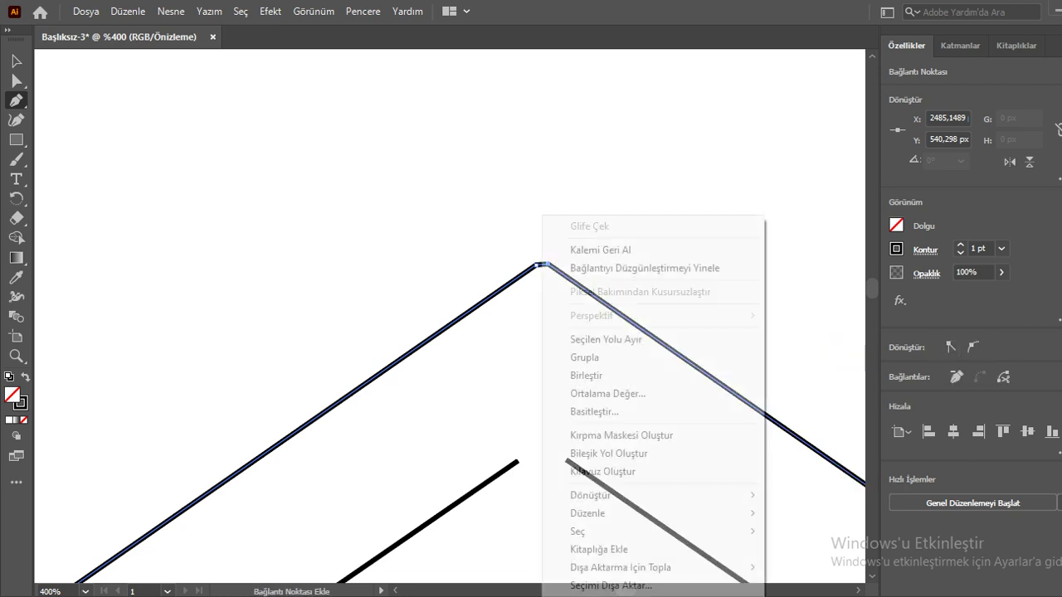
click(594, 412)
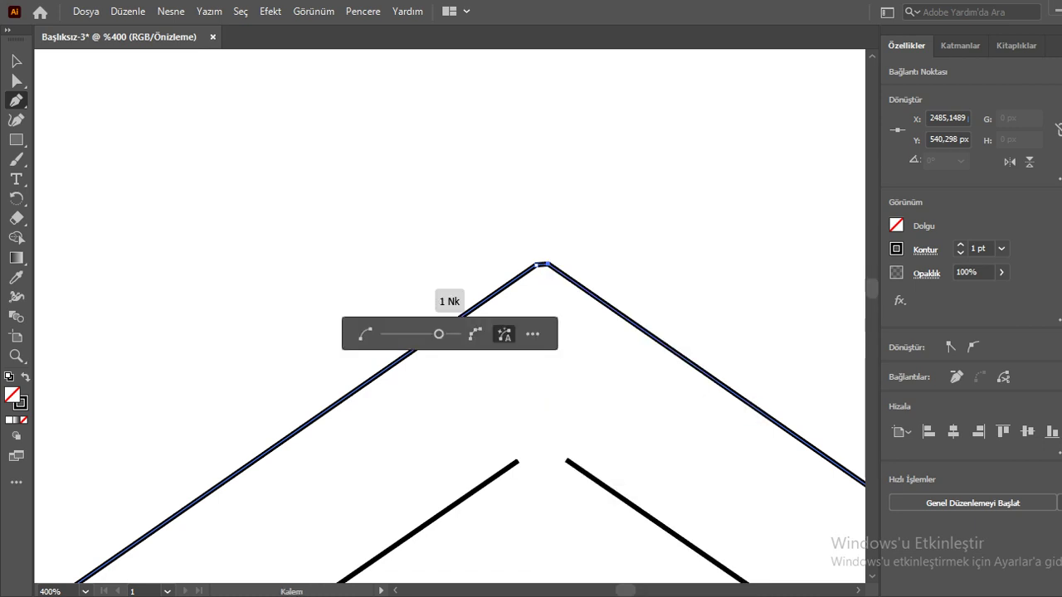
mouse_move(438, 334)
mouse_down()
mouse_move(386, 333)
mouse_move(449, 333)
mouse_up()
click(503, 334)
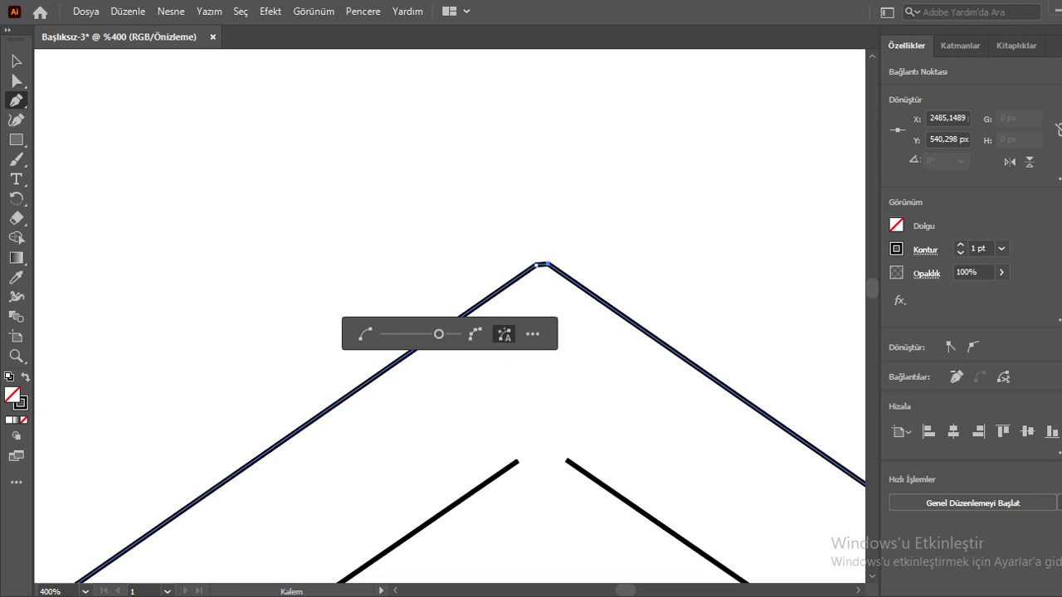
click(475, 334)
click(533, 334)
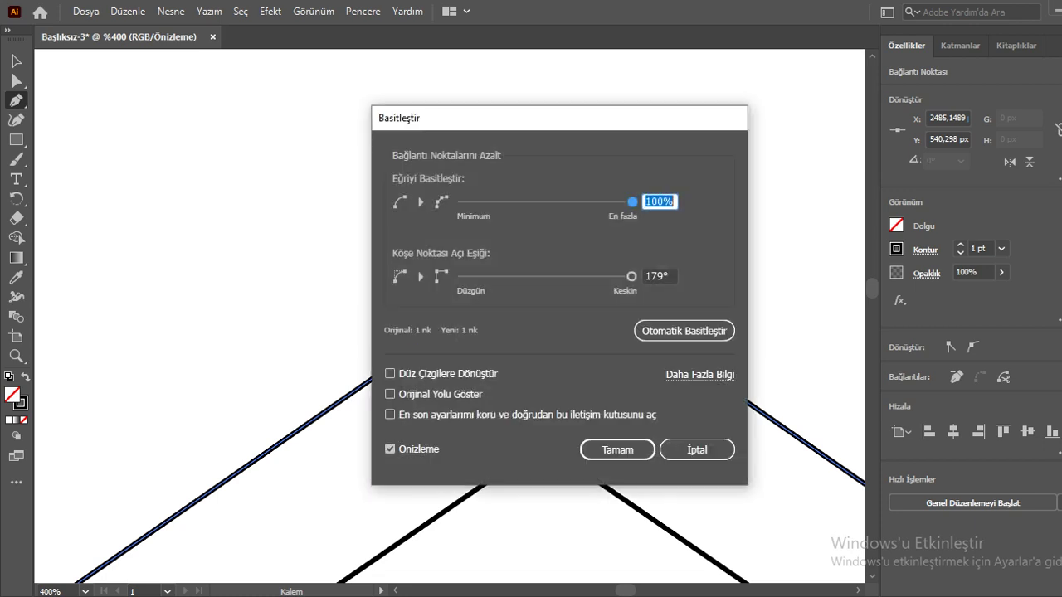
click(697, 449)
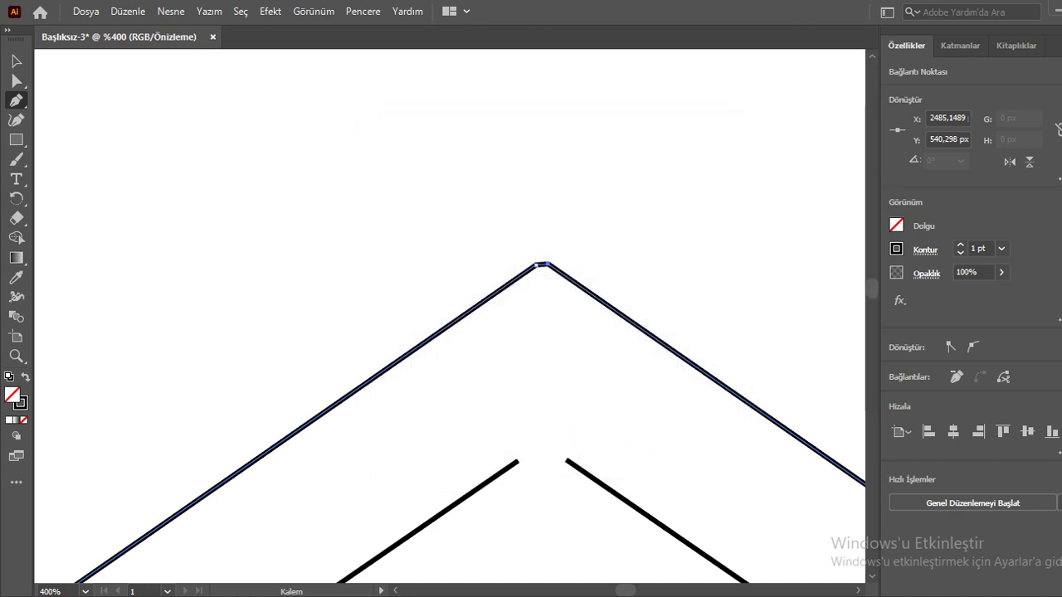
Delete the extra apex anchor and remove the outline's right-hand segment.
click(568, 306)
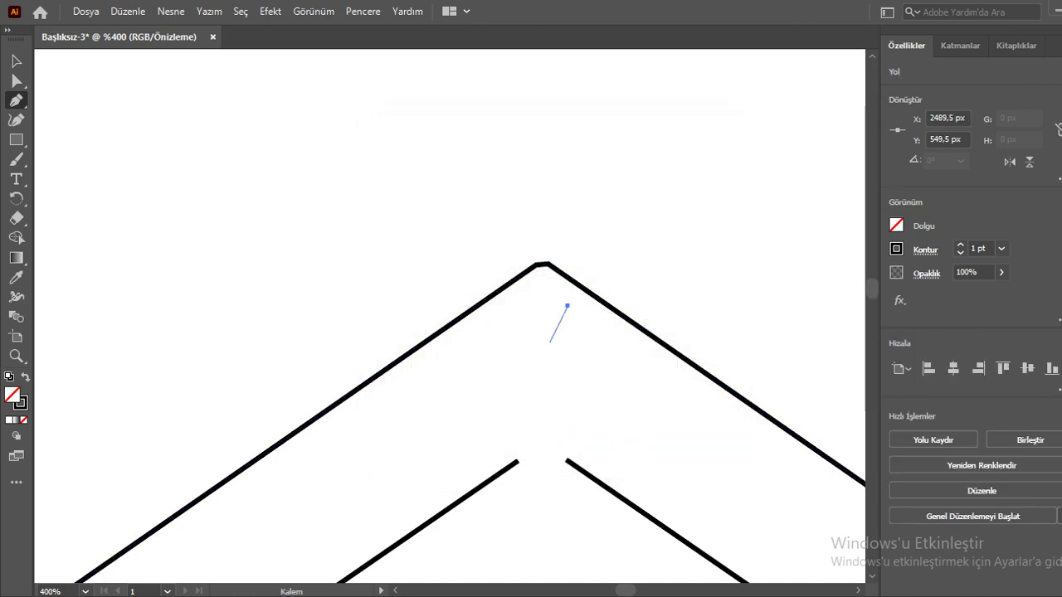
key(ctrl+z)
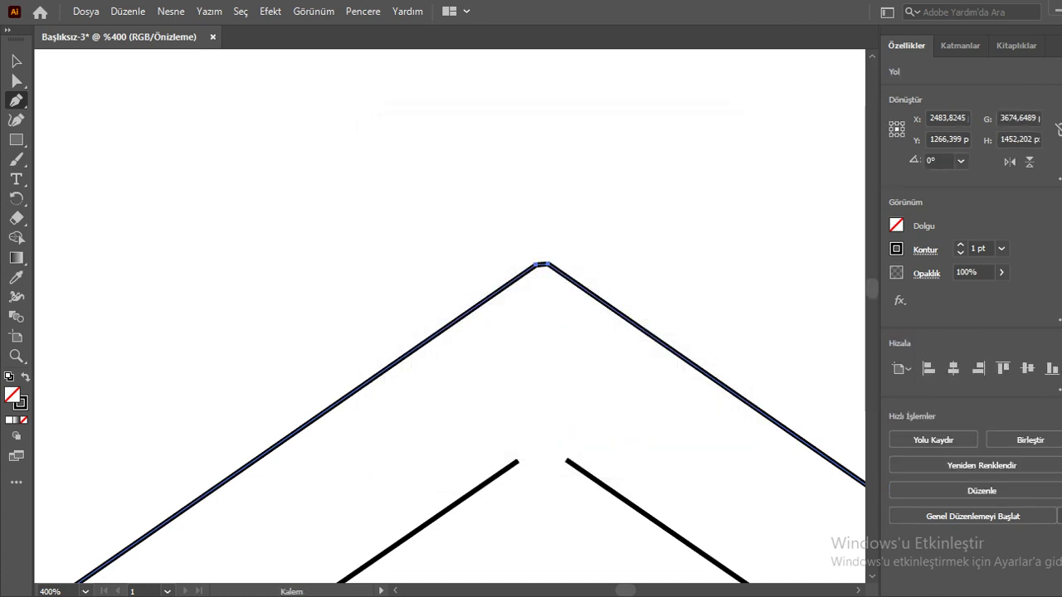
key(ctrl+plus)
key(ctrl+plus)
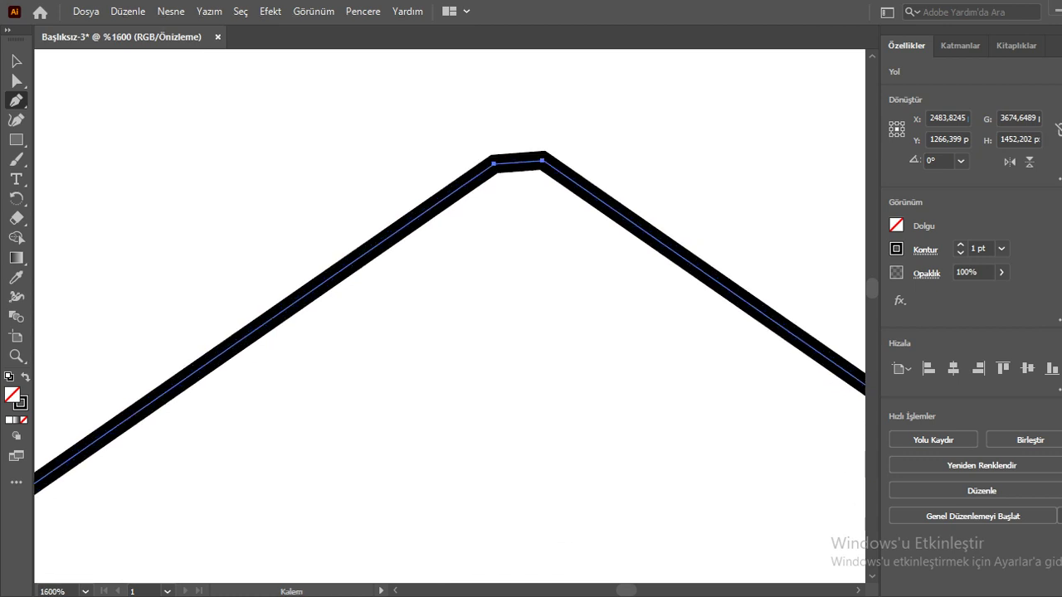
click(542, 159)
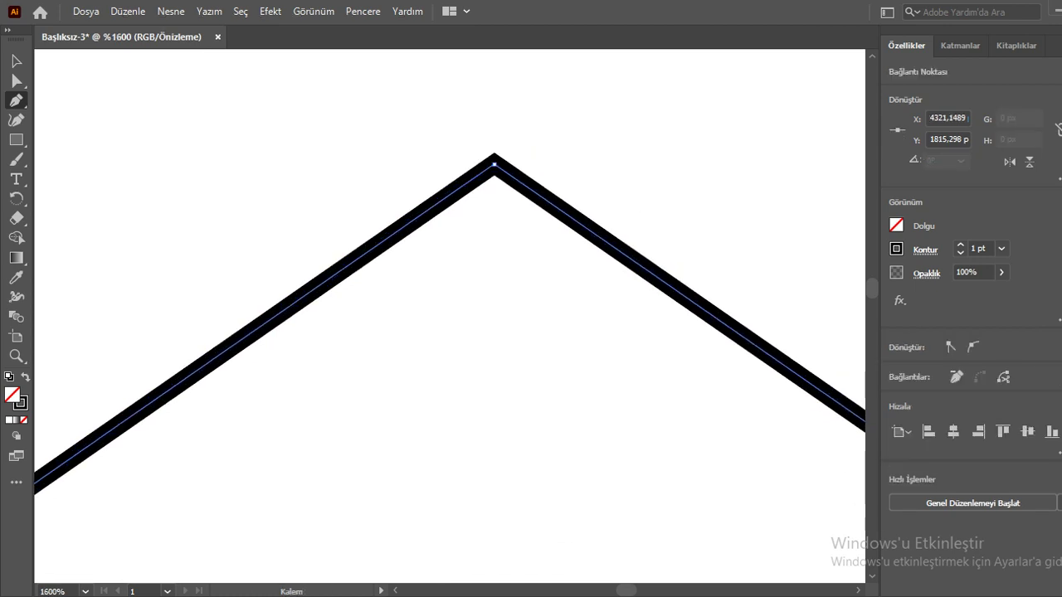
key(Delete)
key(Delete)
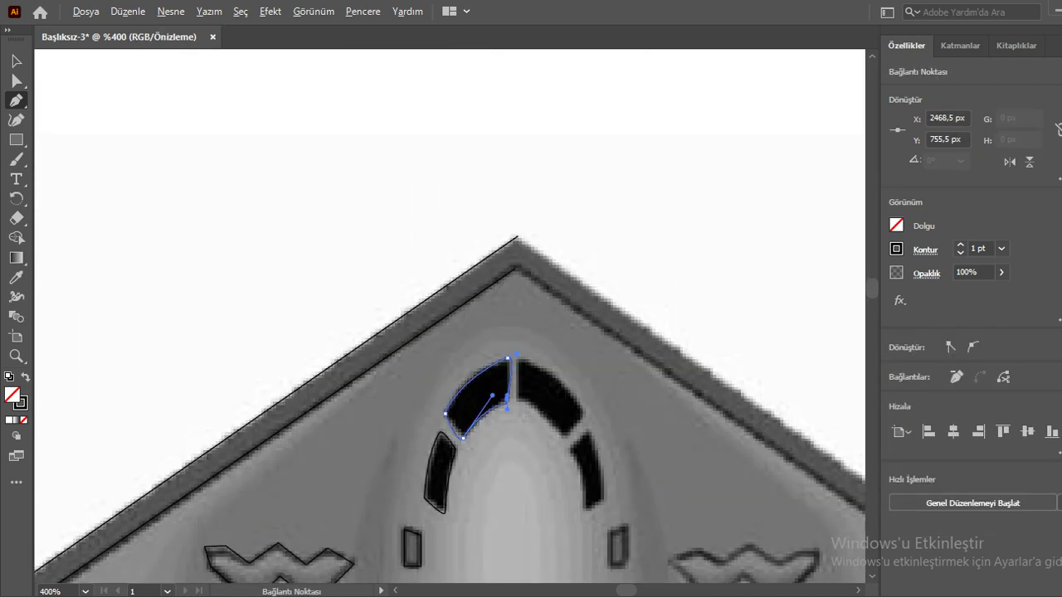
Drag the mirrored right half until its apex snaps onto the left half's apex.
key(ctrl+minus)
key(ctrl+minus)
key(ctrl+minus)
key(ctrl+plus)
key(ctrl+plus)
key(ctrl+plus)
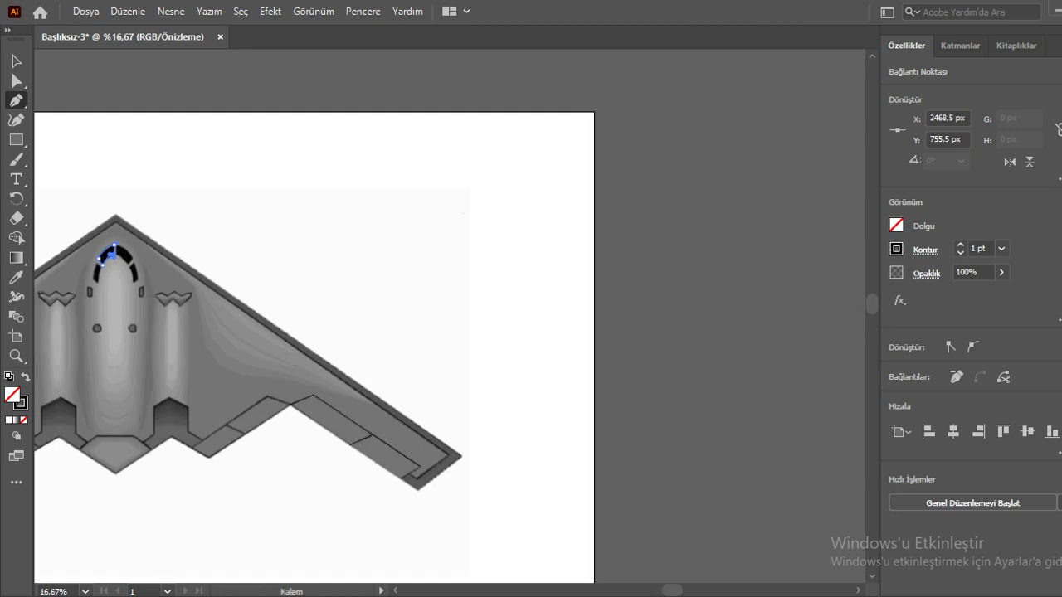
scroll(448, 348, left, 6)
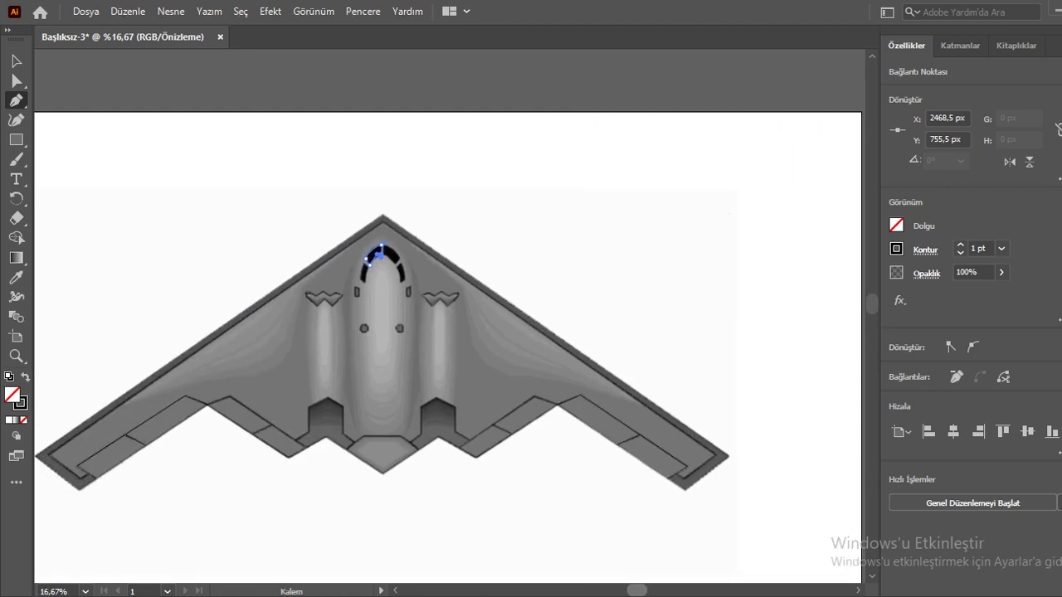
scroll(448, 349, left, 3)
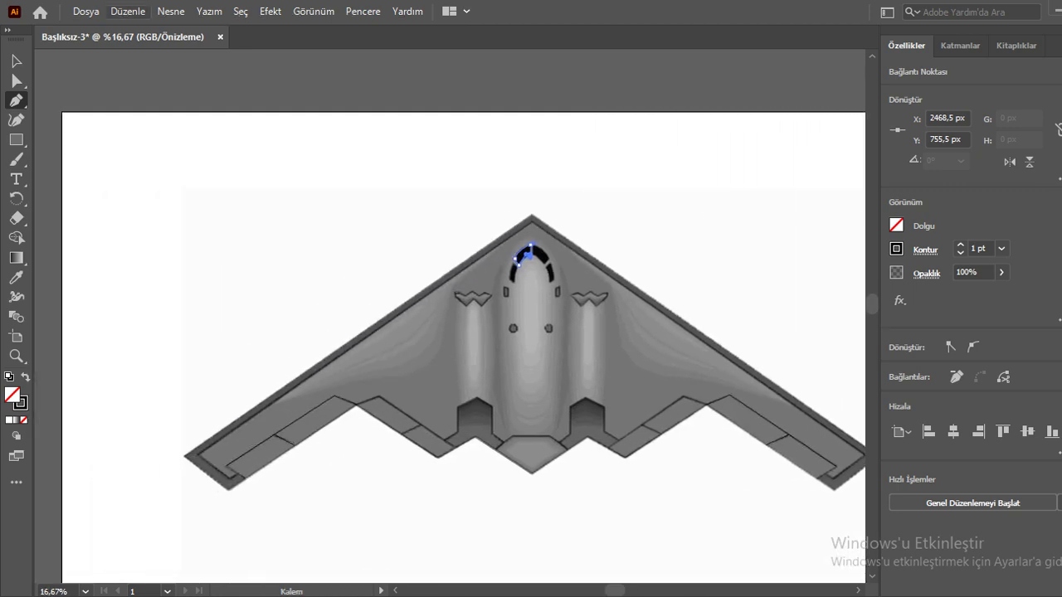
click(128, 11)
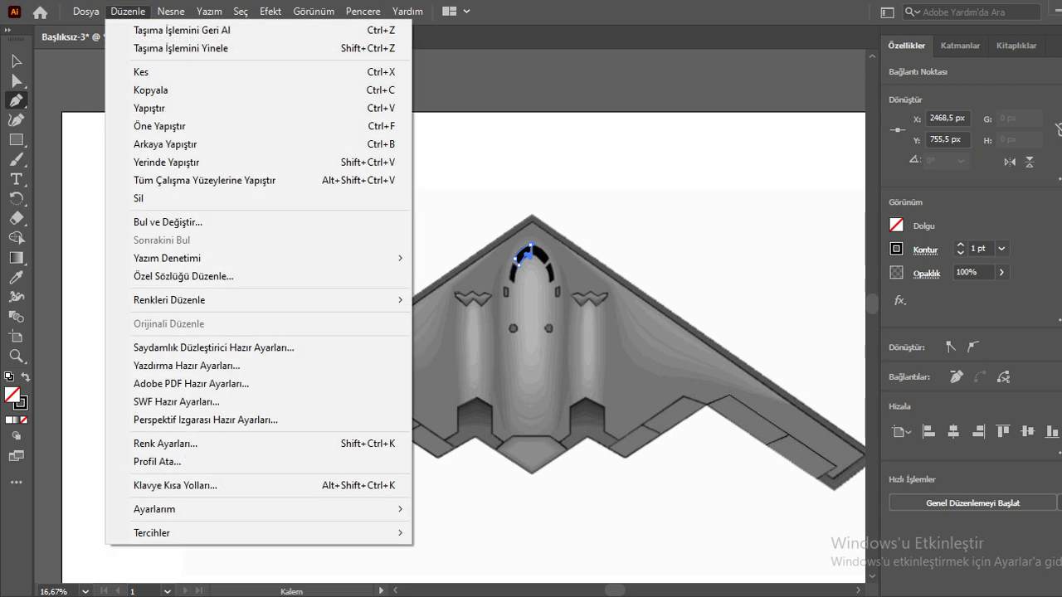
key(Escape)
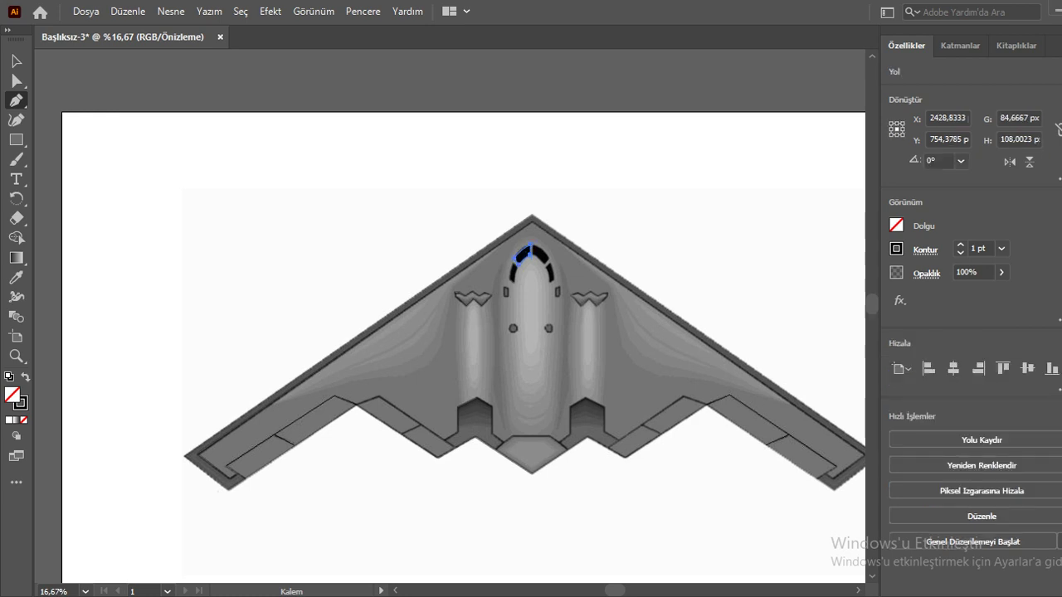
drag(530, 250, 326, 303)
drag(328, 267, 533, 218)
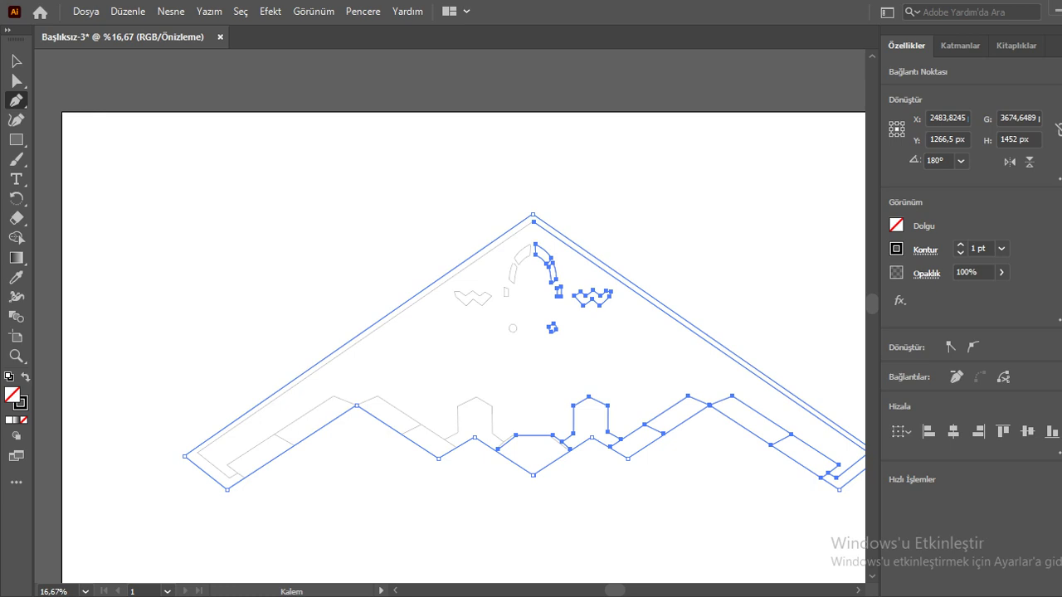
click(575, 191)
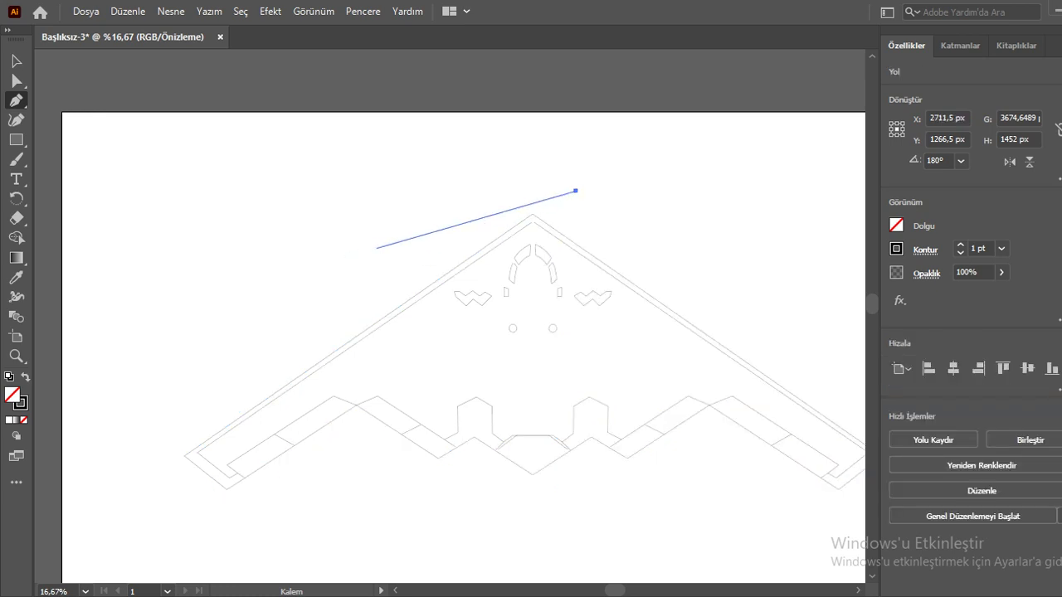
Delete the stray lone anchor and scroll up to the nose.
key(v)
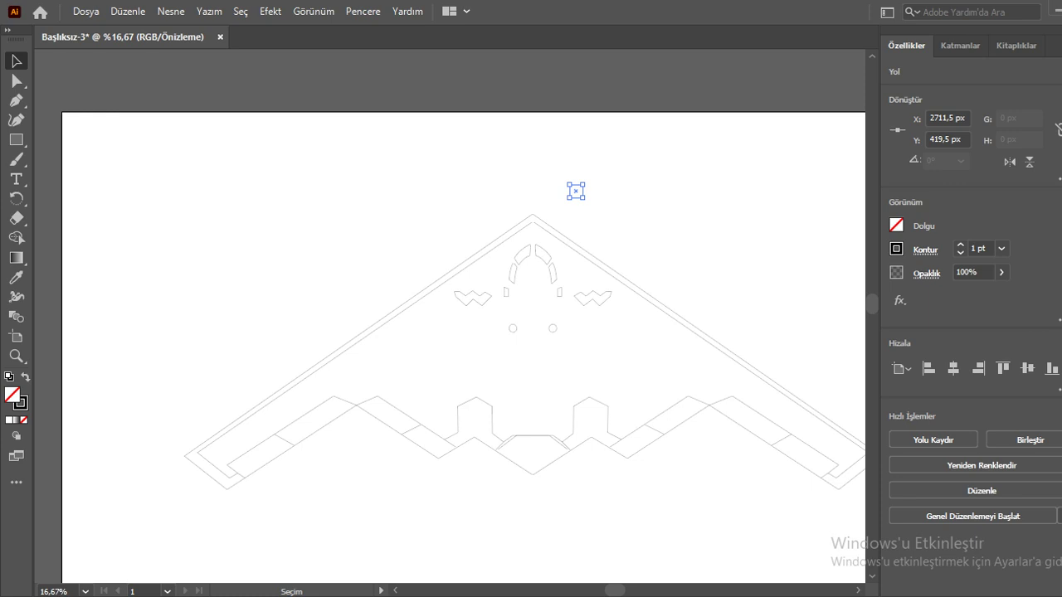
key(Delete)
scroll(536, 219, up, 4)
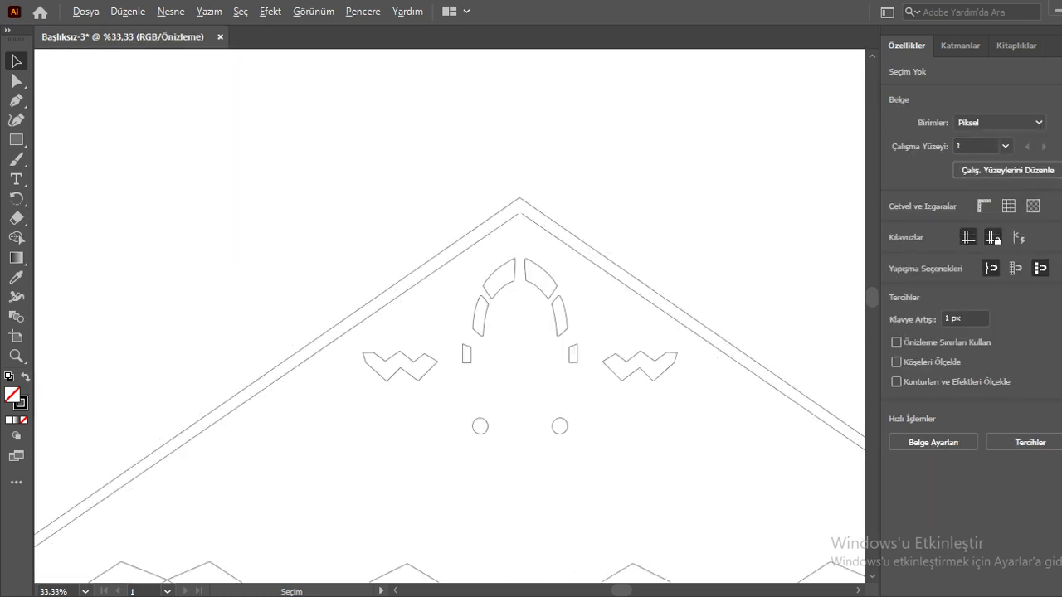
scroll(536, 219, up, 2)
scroll(450, 316, up, 2)
scroll(449, 315, up, 2)
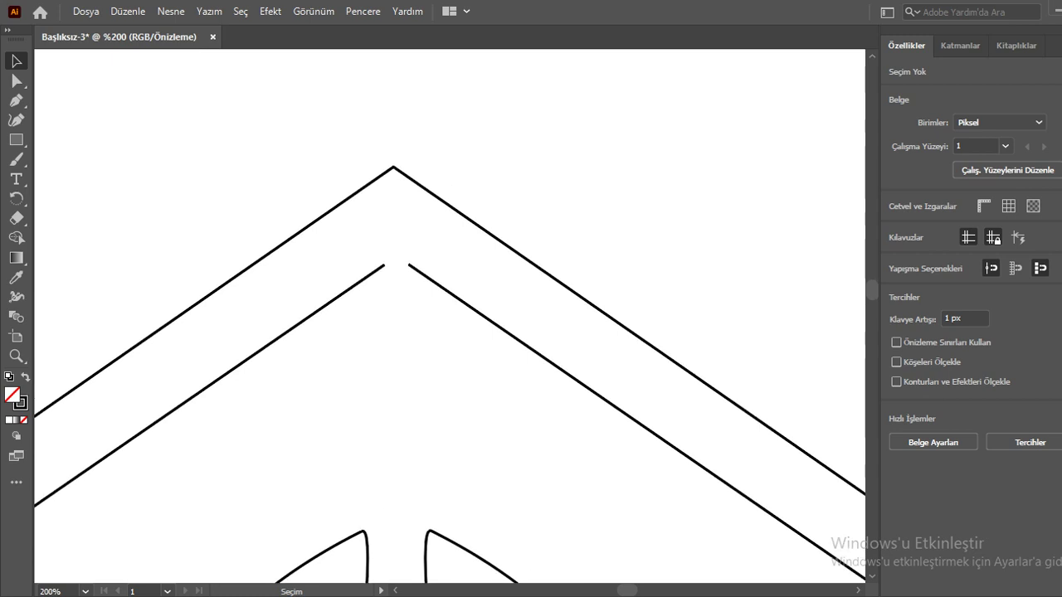
scroll(449, 316, up, 1)
scroll(349, 245, down, 1)
scroll(349, 245, up, 3)
scroll(349, 245, down, 1)
scroll(348, 245, up, 1)
scroll(450, 315, up, 1)
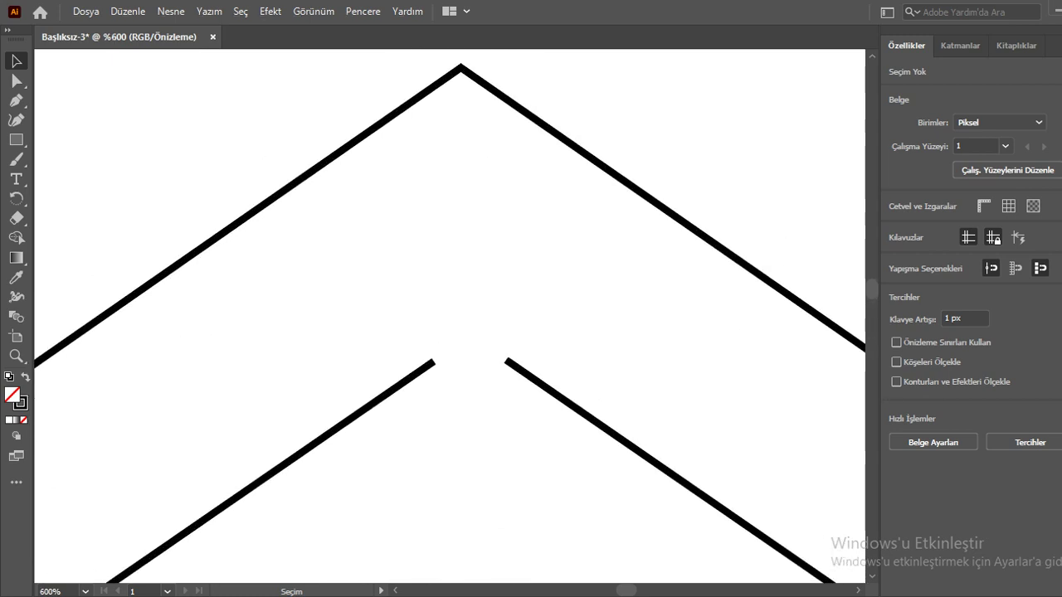
Connect the two inner nose lines and round their corners with the live-corner widget.
click(265, 477)
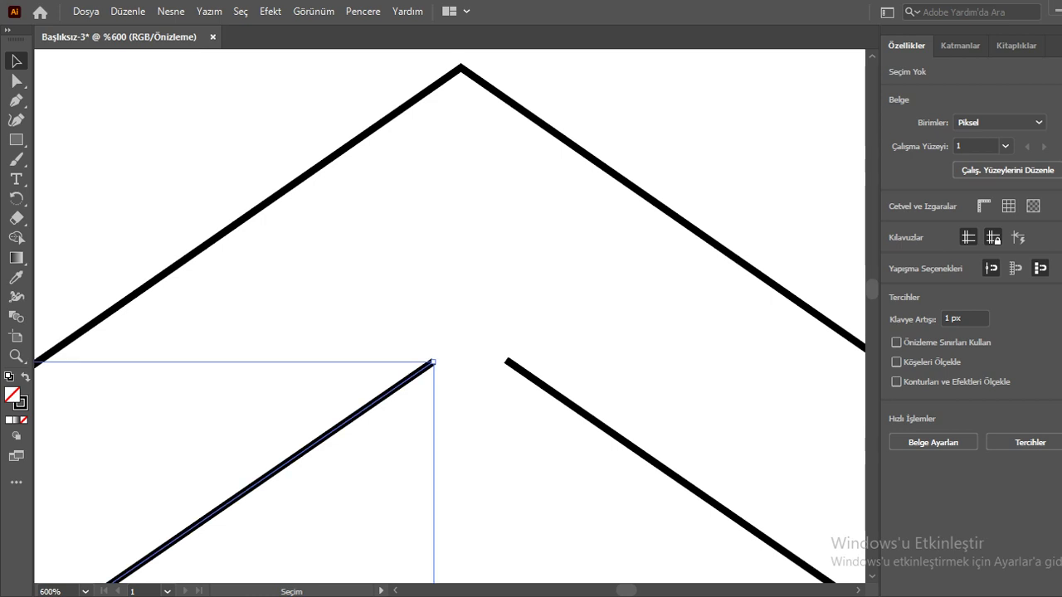
click(16, 81)
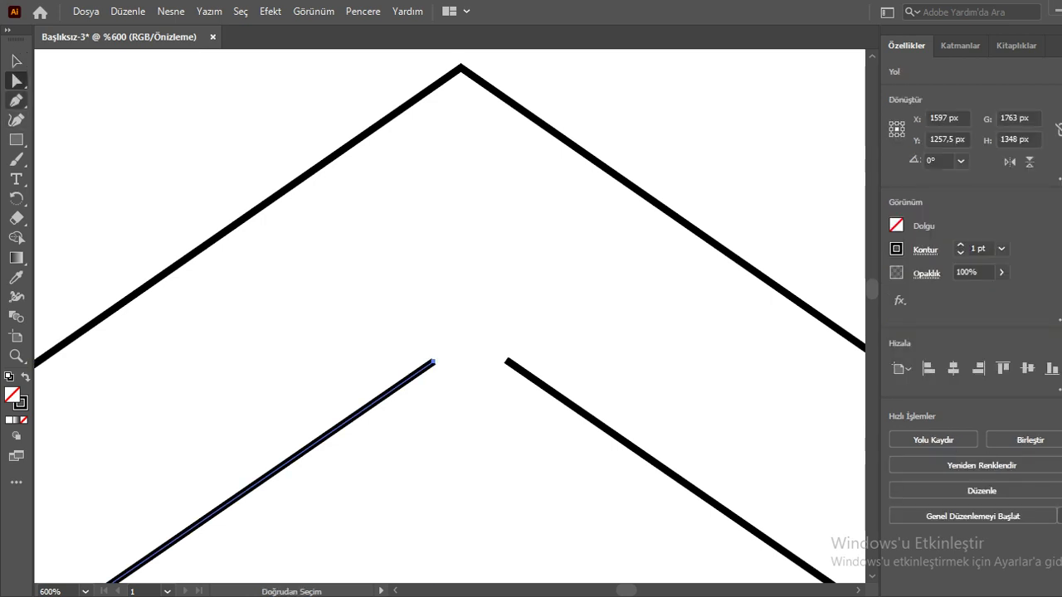
key(p)
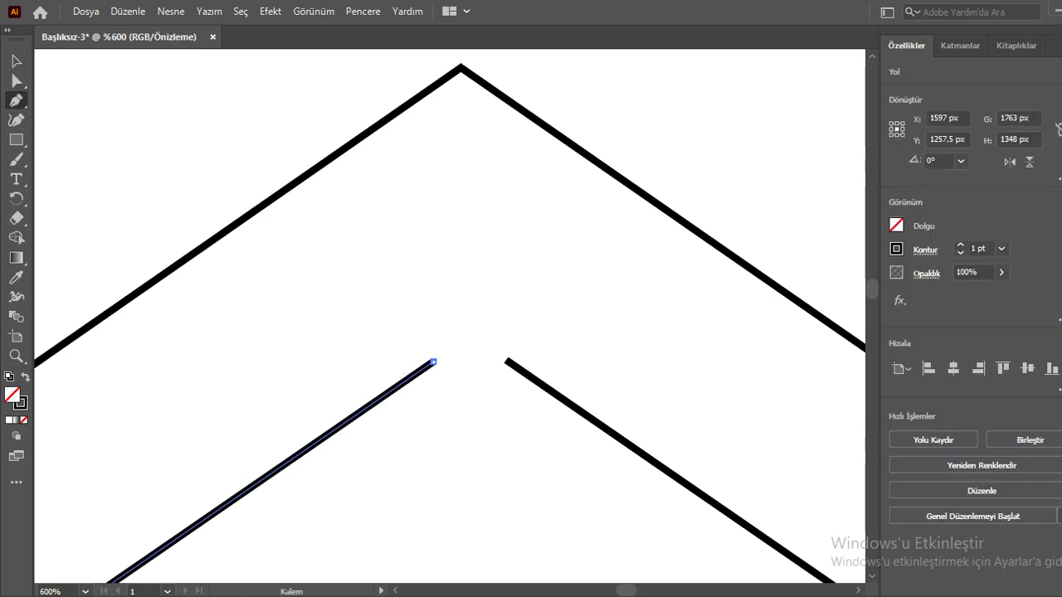
click(506, 360)
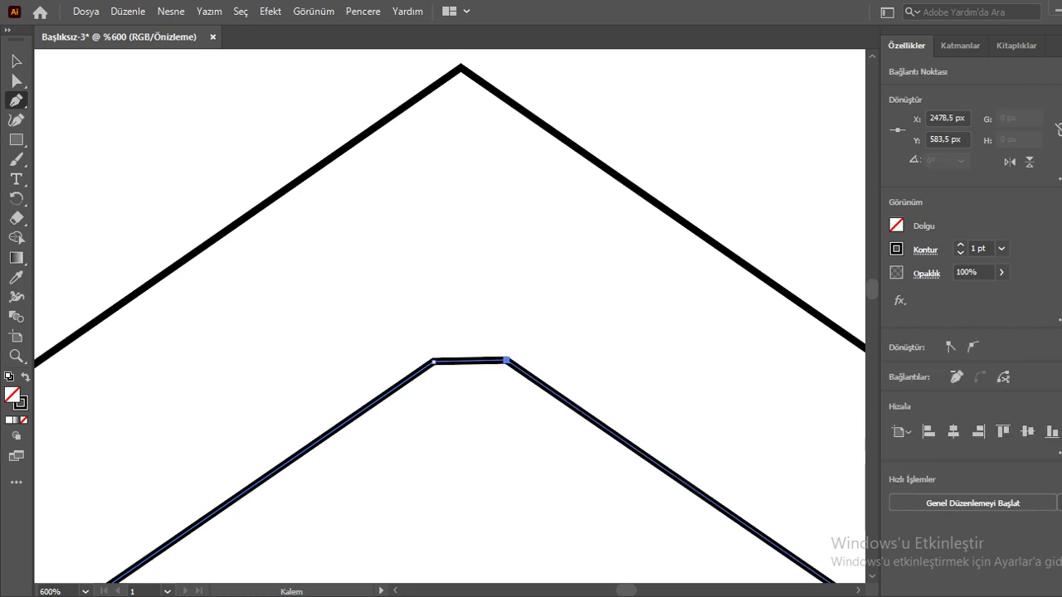
drag(434, 362, 506, 360)
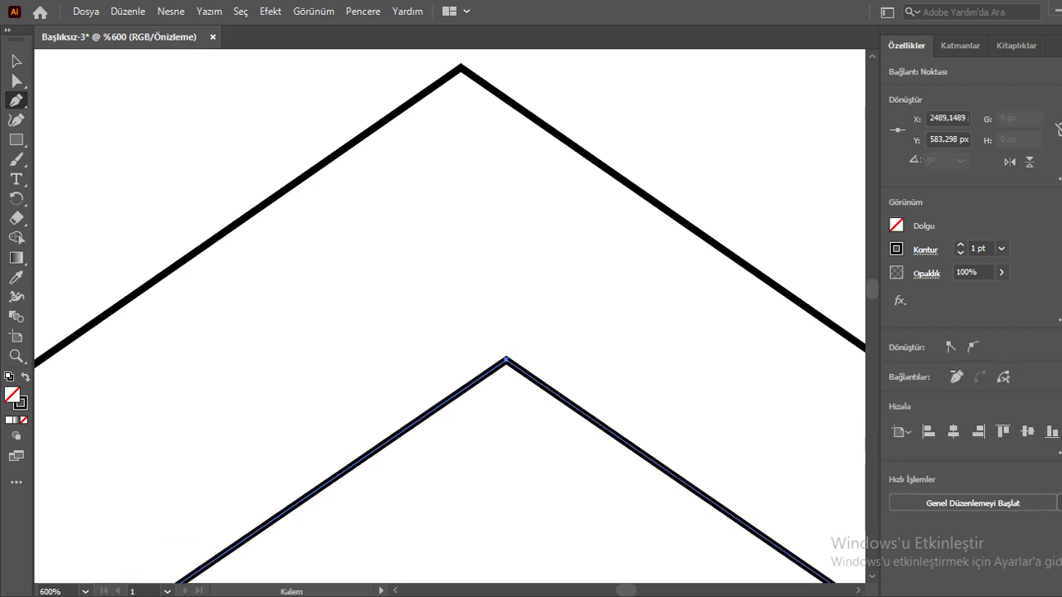
key(ctrl+z)
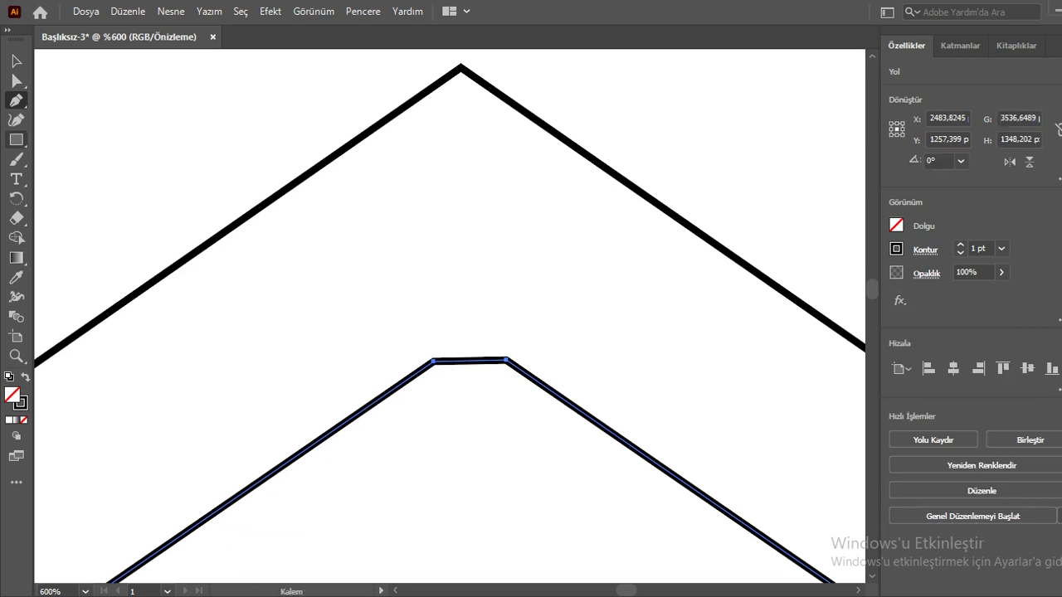
click(16, 81)
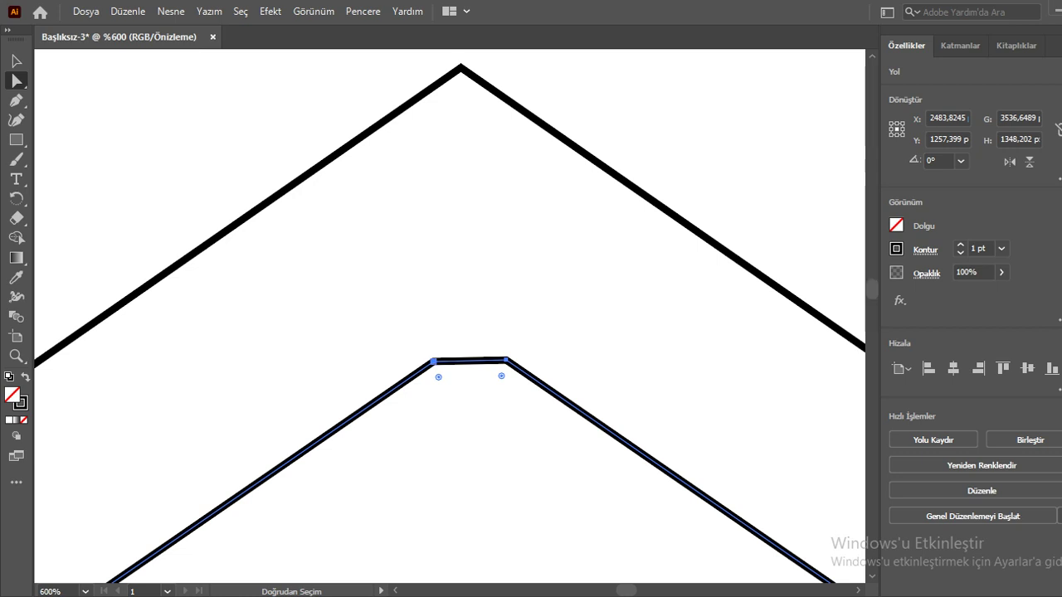
drag(438, 376, 471, 478)
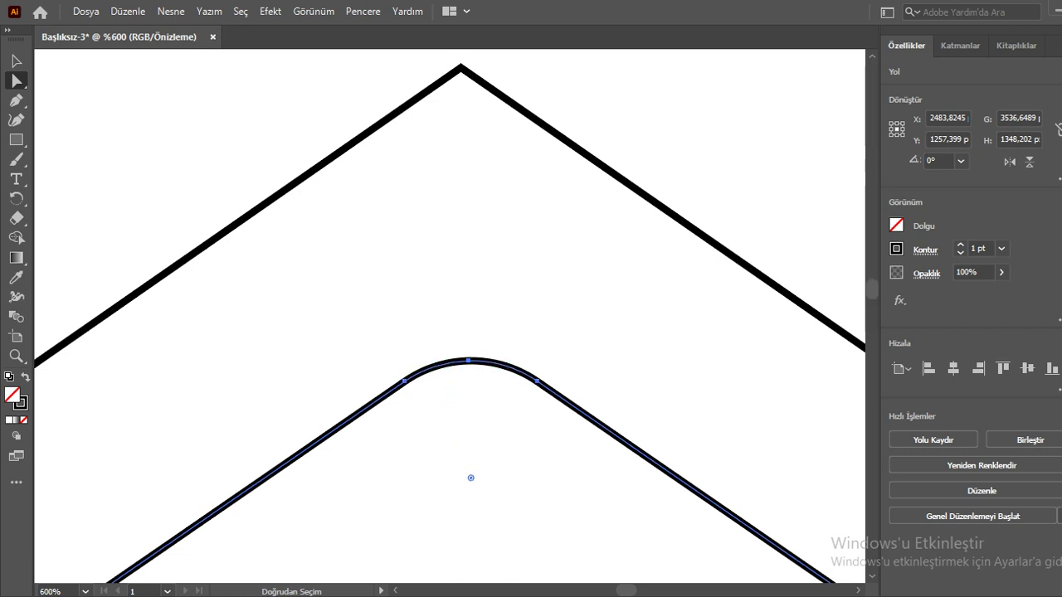
Round the outer chevron's pointed nose apex with a small live corner.
key(ctrl+shift+a)
scroll(448, 323, up, 2)
scroll(448, 324, up, 1)
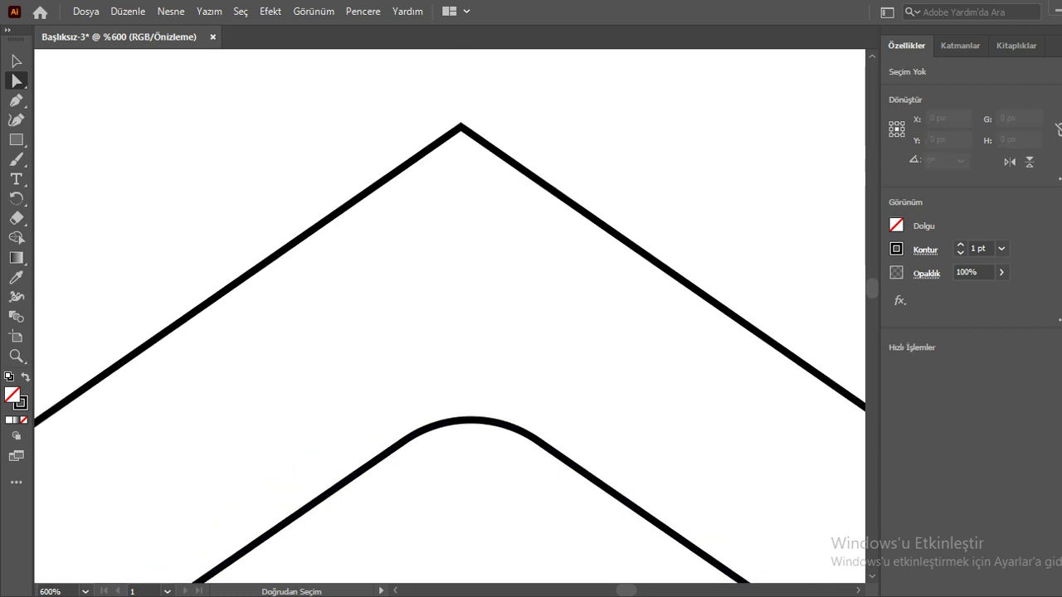
click(461, 127)
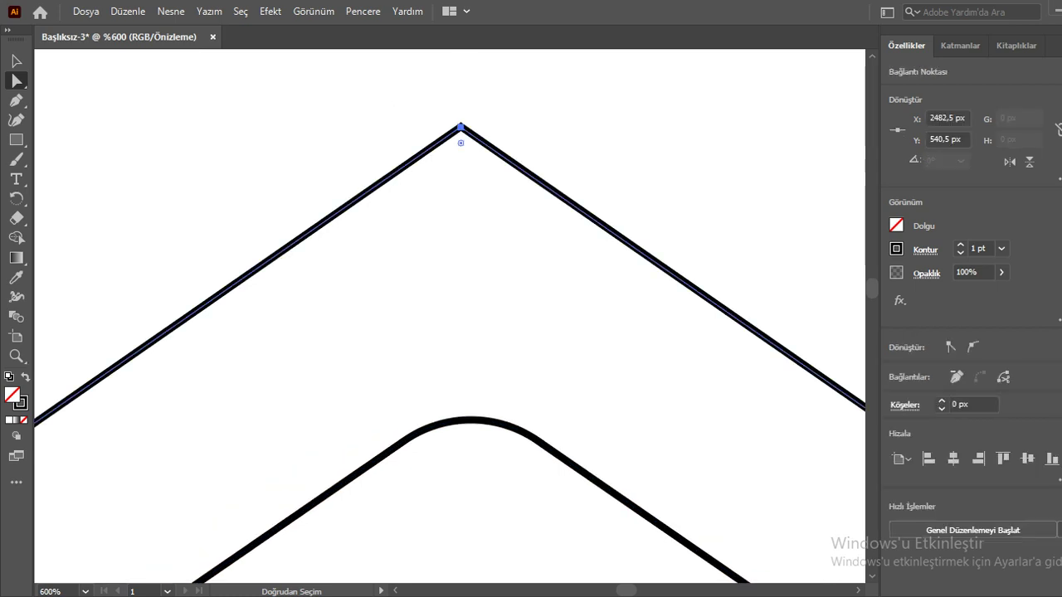
drag(461, 143, 461, 155)
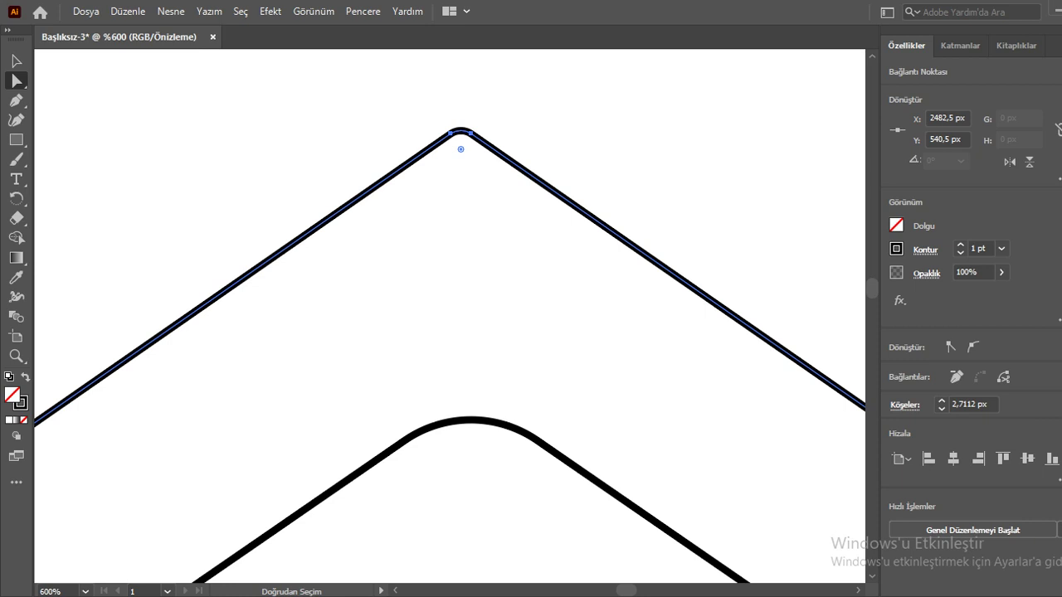
alt+click(423, 152)
scroll(423, 290, down, 1)
scroll(424, 303, down, 1)
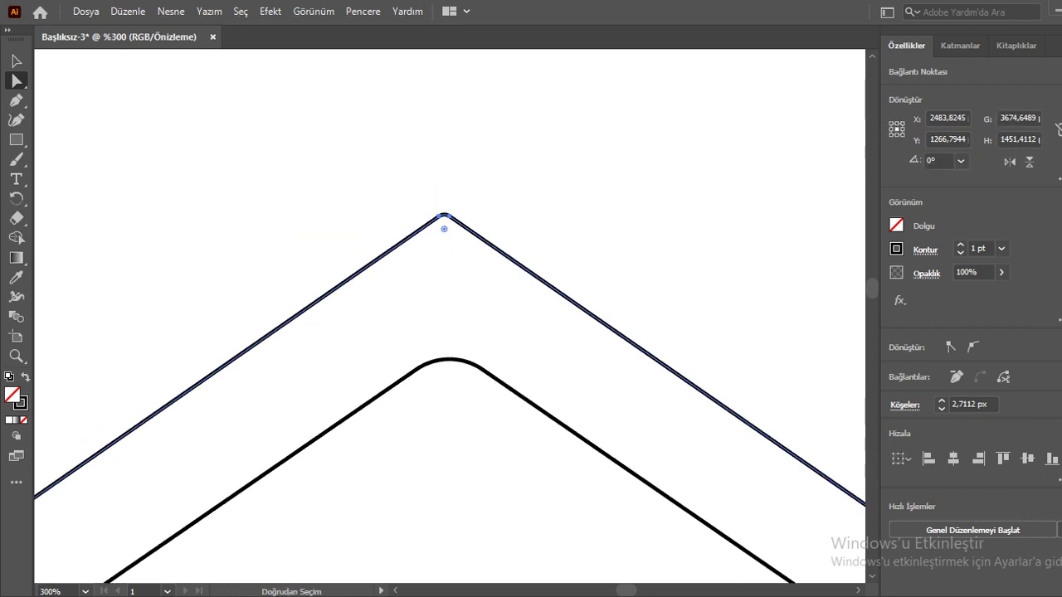
Deselect the chevron, zoom out and scroll down to the gap at the tail's V.
click(17, 61)
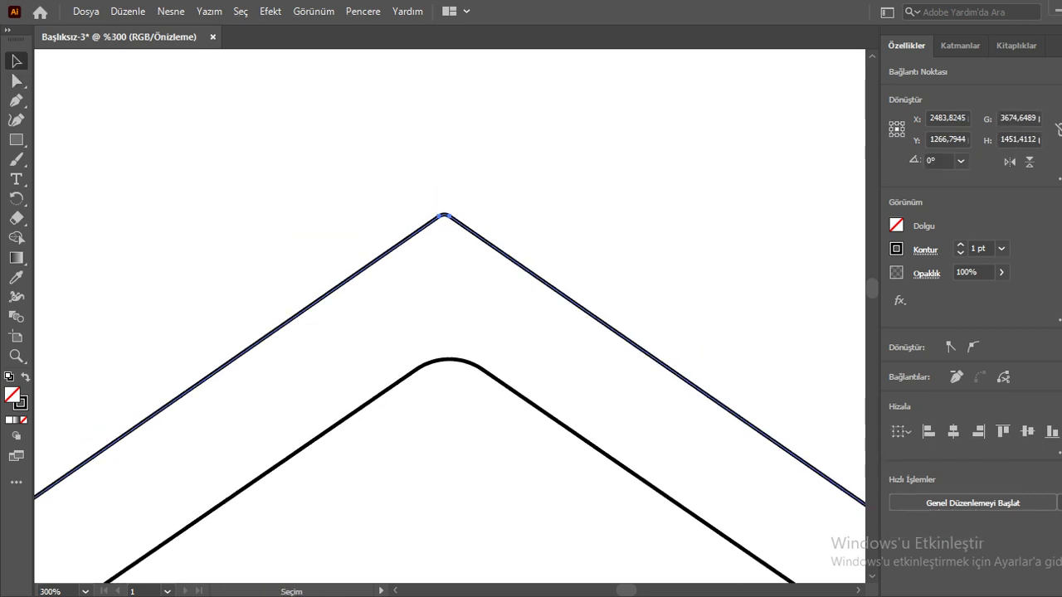
key(ctrl+shift+a)
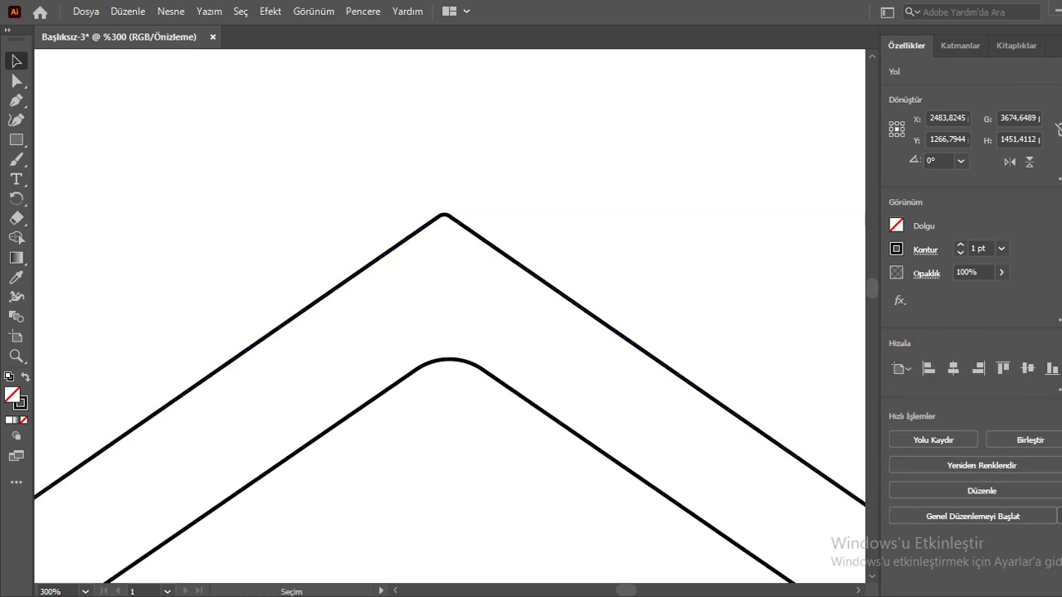
key(ctrl+minus)
key(ctrl+minus)
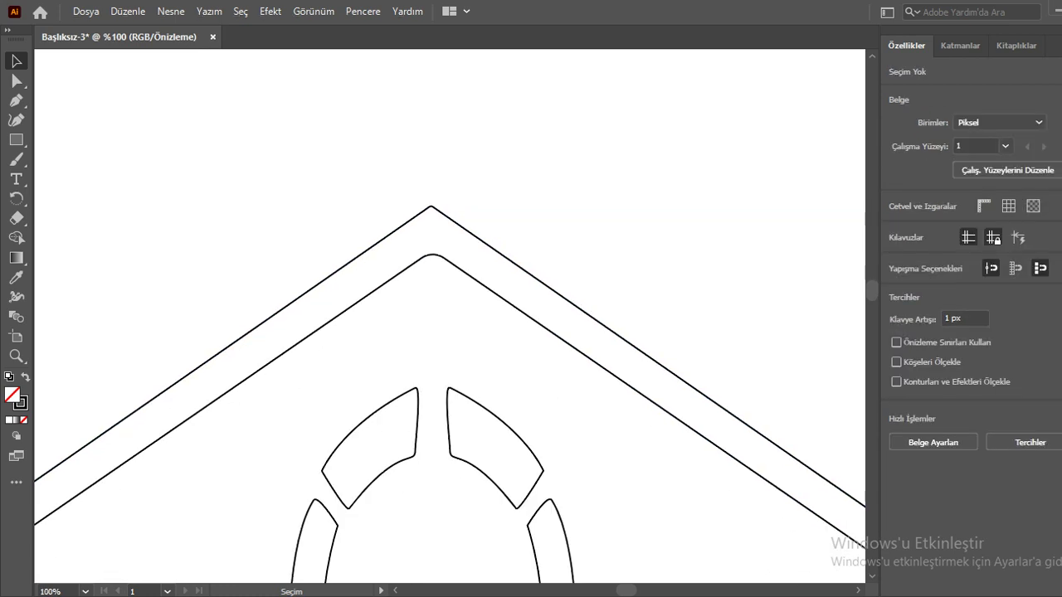
scroll(450, 315, down, 1)
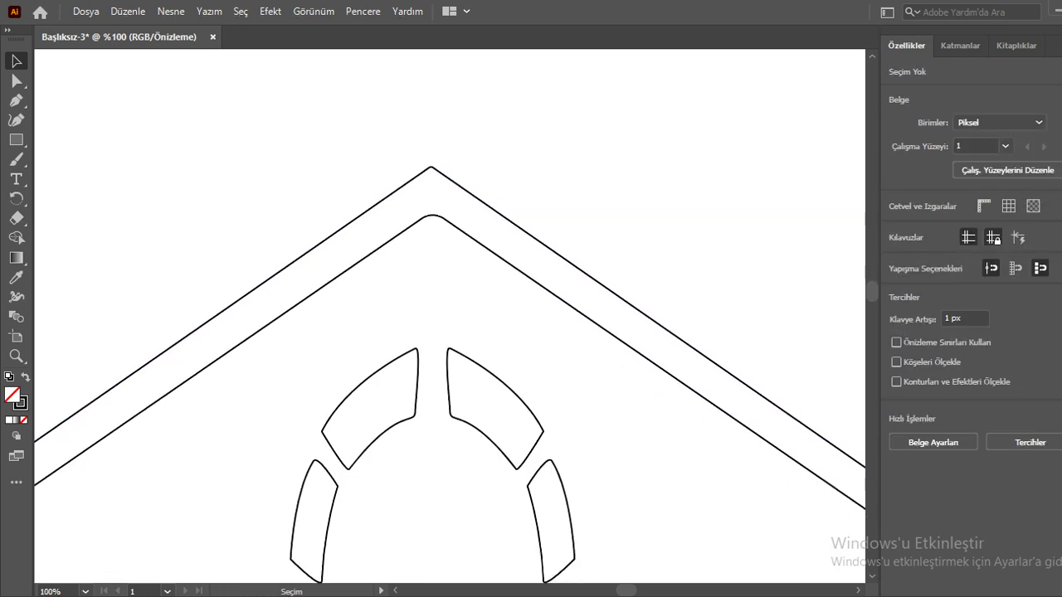
scroll(449, 316, down, 2)
scroll(449, 315, down, 2)
scroll(450, 315, down, 1)
scroll(450, 315, down, 3)
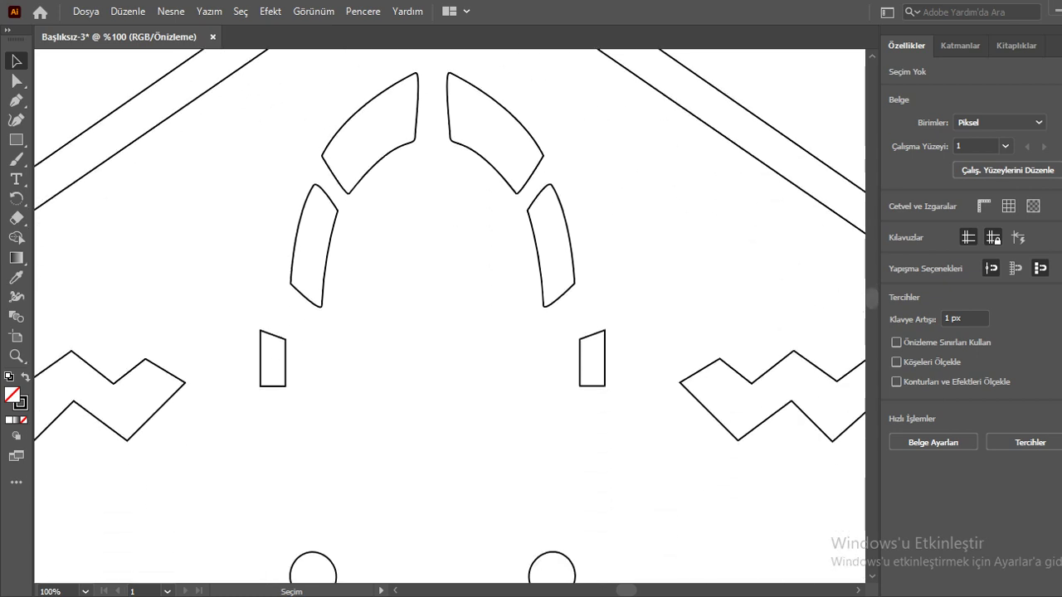
scroll(450, 315, down, 3)
scroll(449, 315, down, 3)
scroll(449, 315, down, 3)
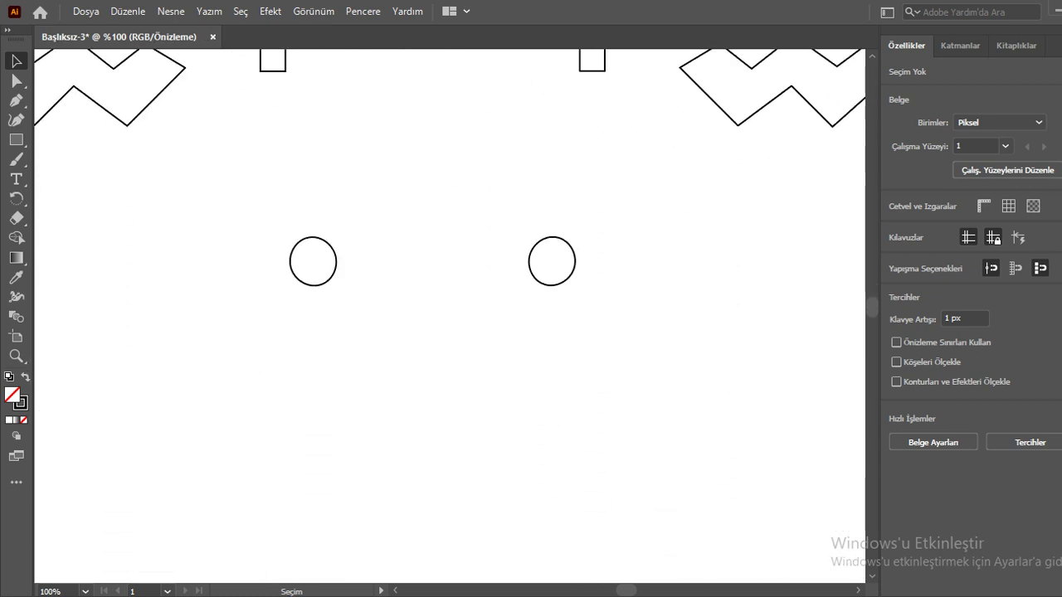
scroll(450, 315, down, 3)
scroll(450, 315, down, 3)
scroll(450, 316, down, 3)
scroll(450, 315, down, 3)
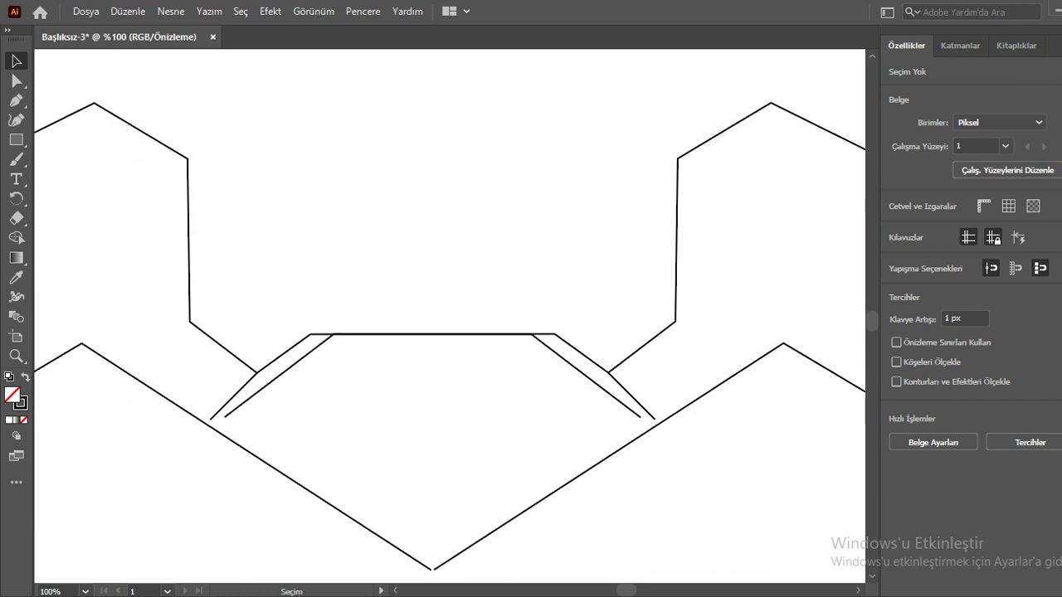
scroll(449, 315, down, 2)
scroll(450, 315, down, 1)
scroll(450, 315, down, 1)
scroll(450, 315, up, 1)
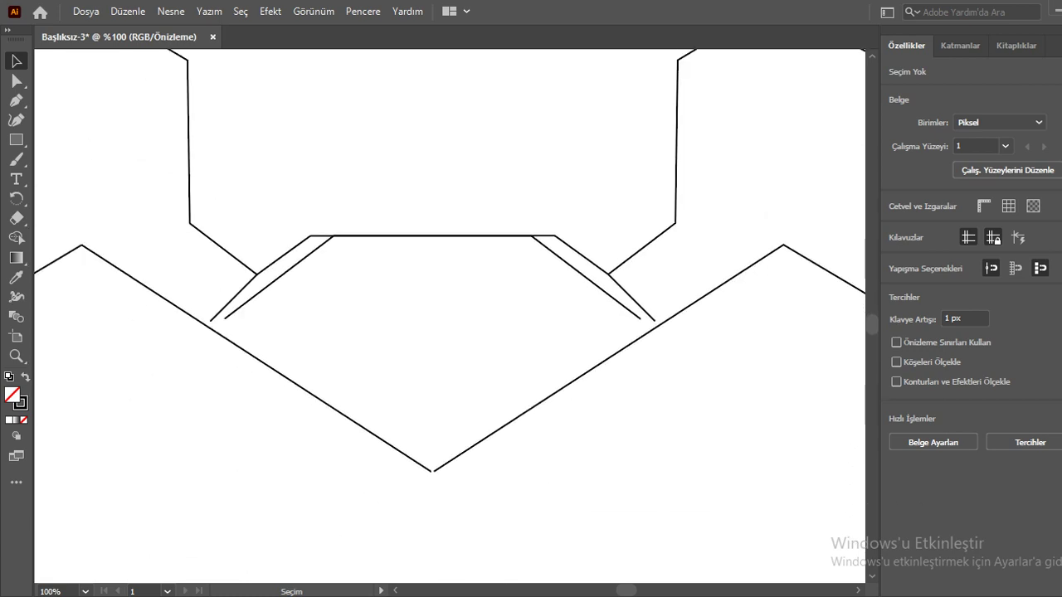
scroll(449, 315, down, 1)
scroll(450, 316, down, 2)
scroll(450, 315, down, 1)
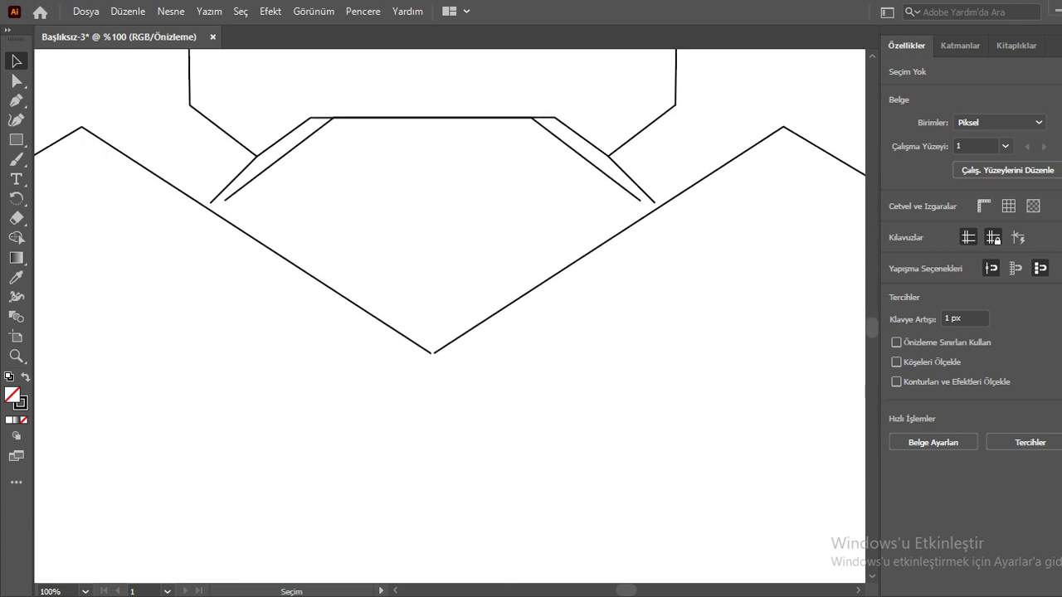
scroll(454, 424, up, 4)
scroll(370, 315, up, 2)
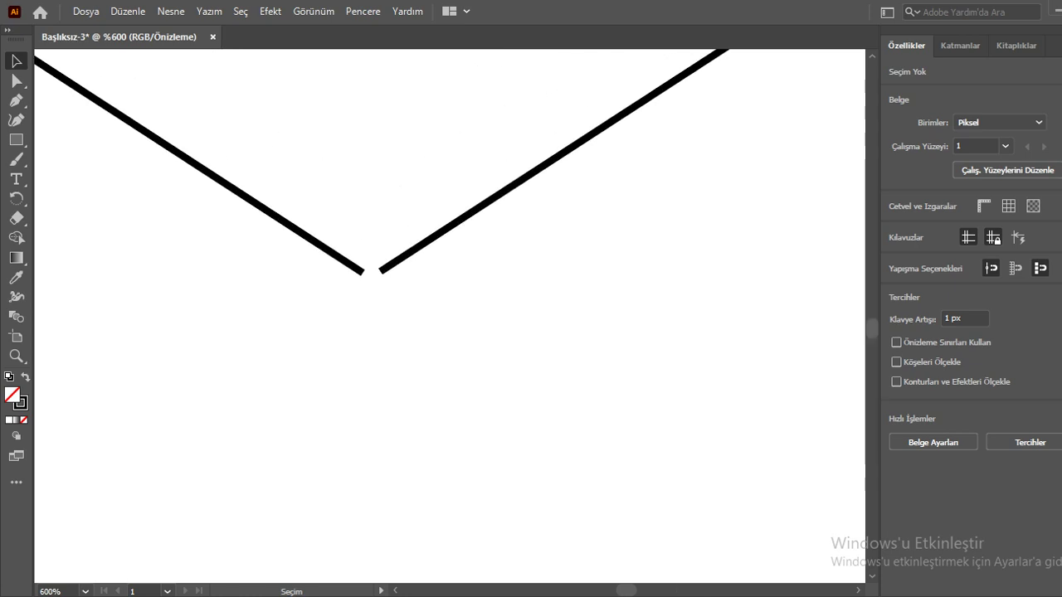
Connect the left and right V endpoints with the Pen tool, joining the halves.
key(ctrl+a)
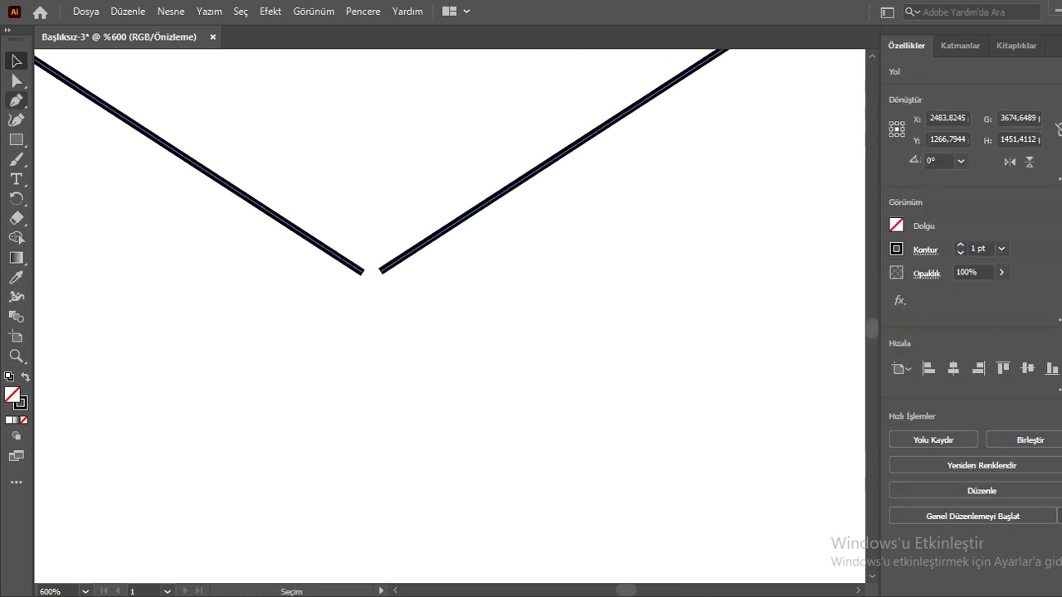
key(p)
click(362, 272)
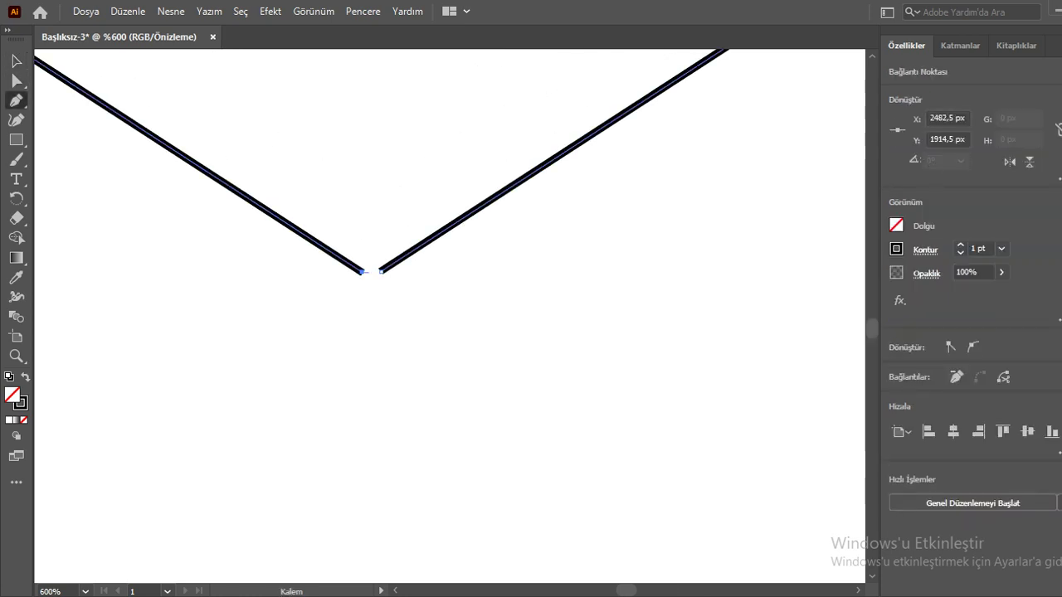
click(381, 270)
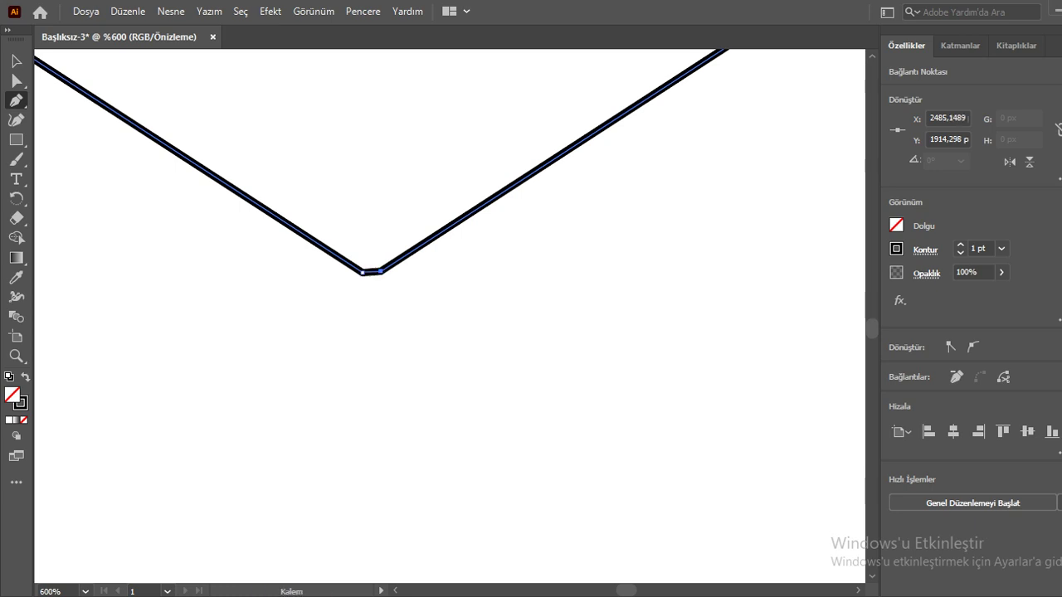
Round the joined V's bottom corner with a small live corner.
key(ctrl)
key(a)
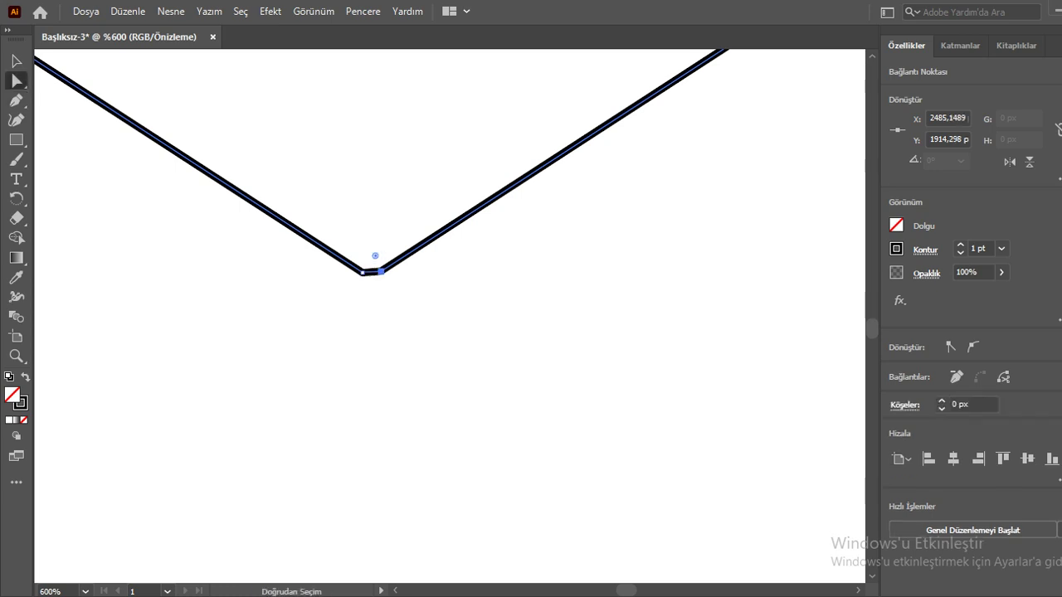
drag(375, 256, 372, 245)
click(362, 272)
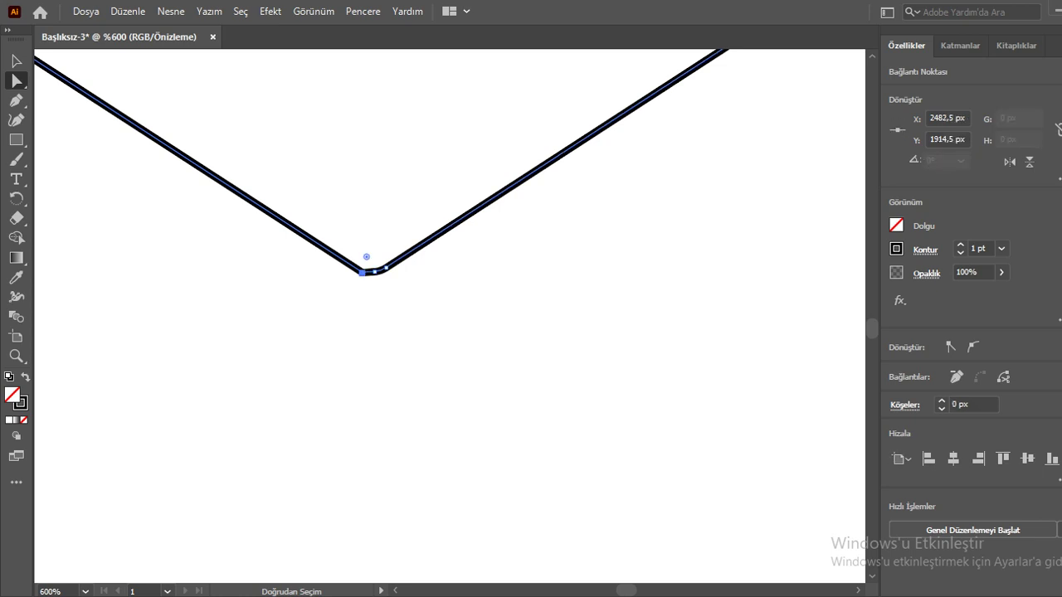
drag(366, 257, 371, 239)
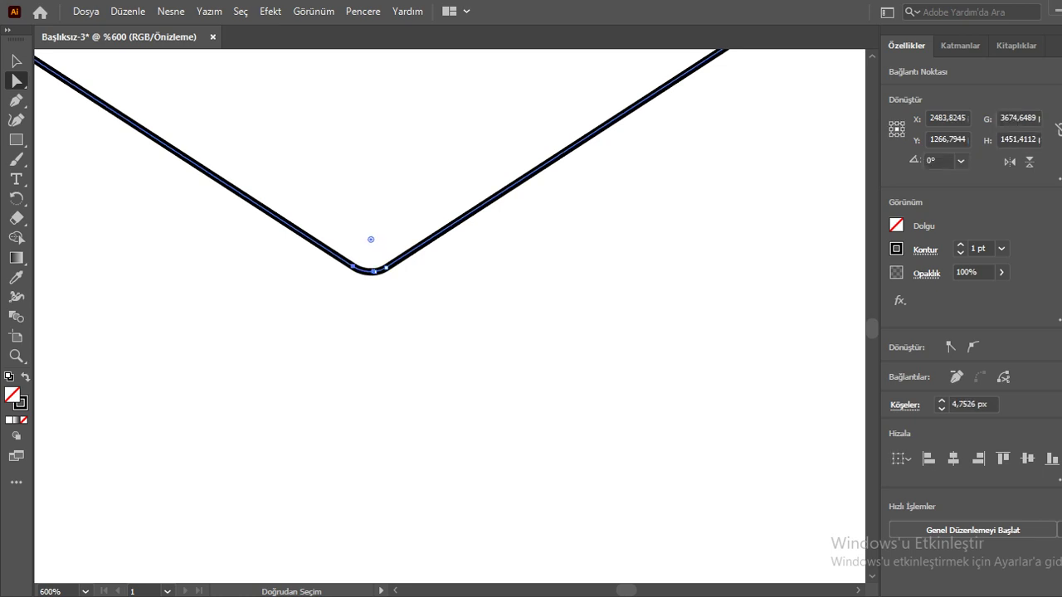
key(ctrl+shift+a)
Bring the tail section into view and select the tail's open inner outline.
key(ctrl+minus)
key(ctrl+minus)
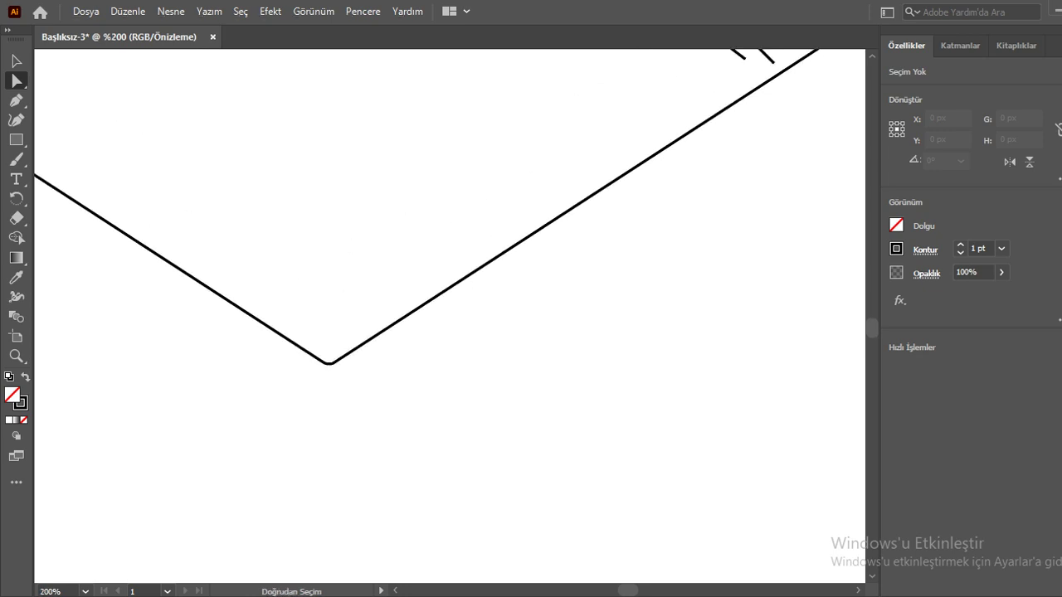
key(ctrl+minus)
key(ctrl+minus)
key(ctrl+minus)
key(ctrl+minus)
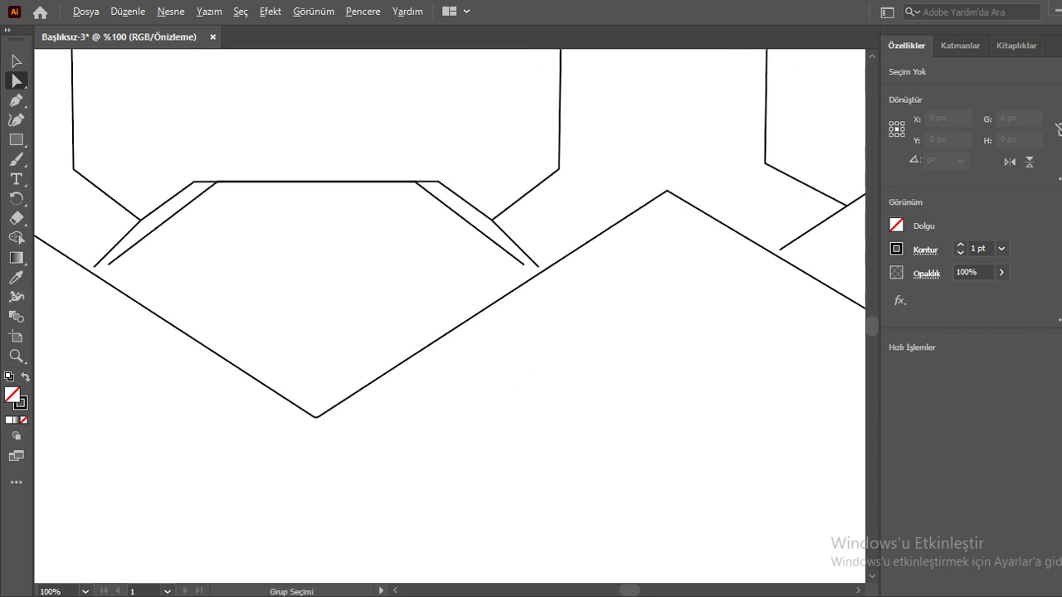
scroll(450, 316, up, 1)
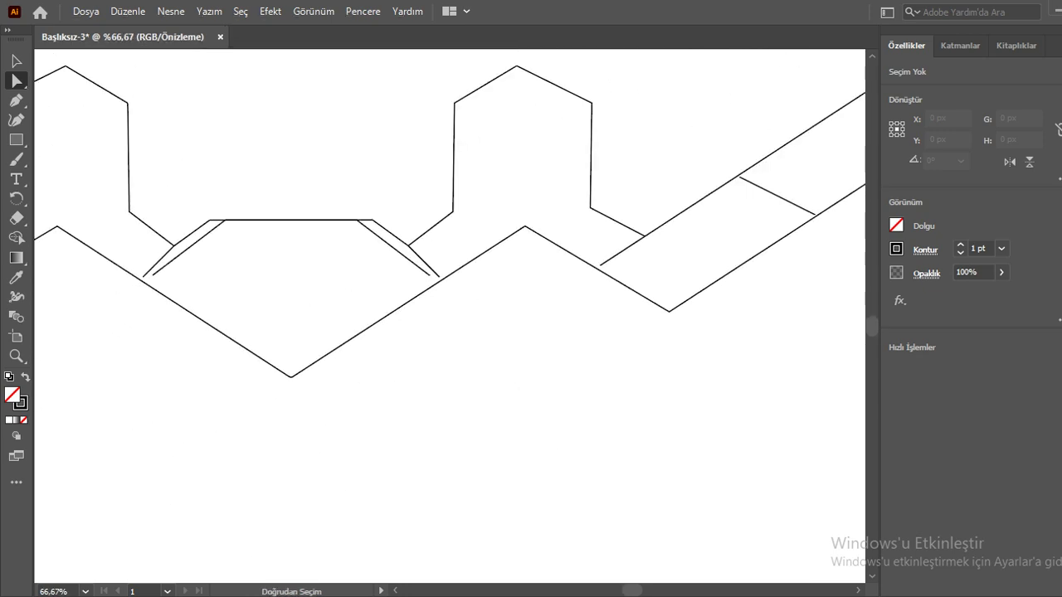
mouse_move(448, 332)
mouse_down()
mouse_move(641, 318)
mouse_move(608, 316)
mouse_move(624, 313)
mouse_up()
scroll(450, 315, up, 3)
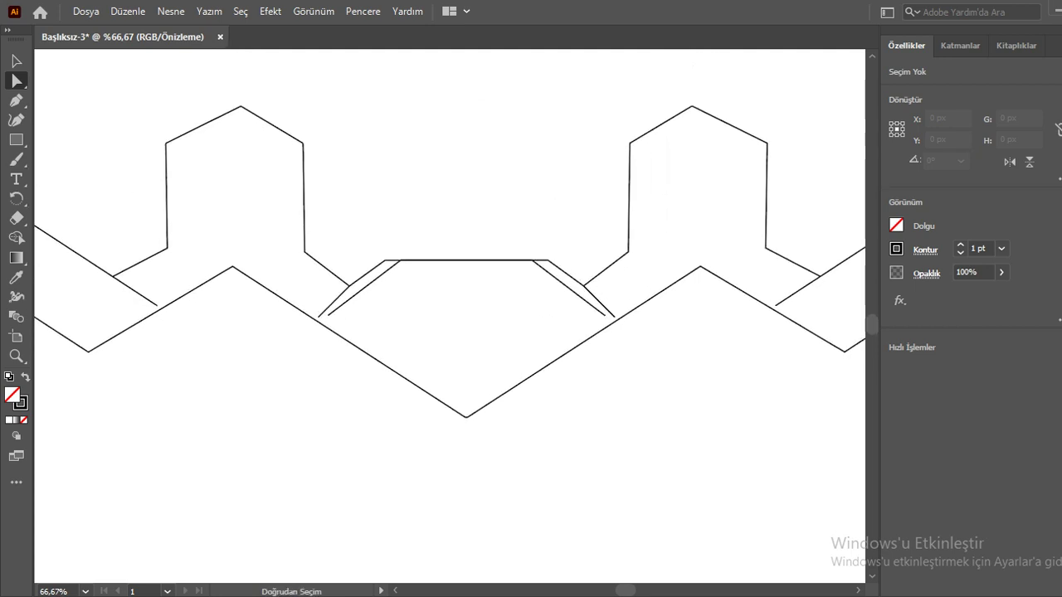
scroll(450, 315, down, 3)
key(ctrl+plus)
key(ctrl+plus)
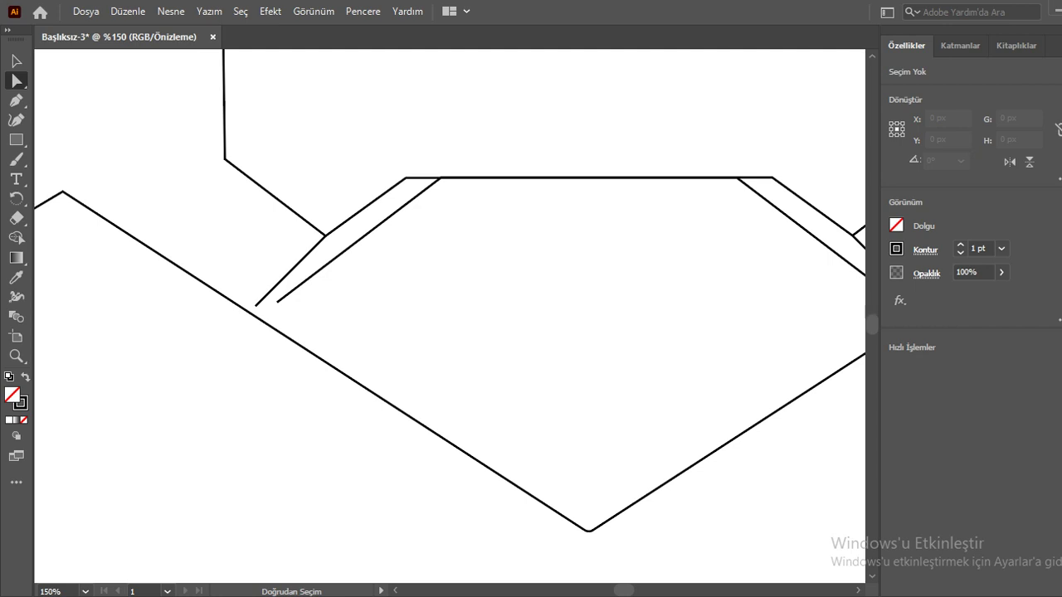
click(277, 302)
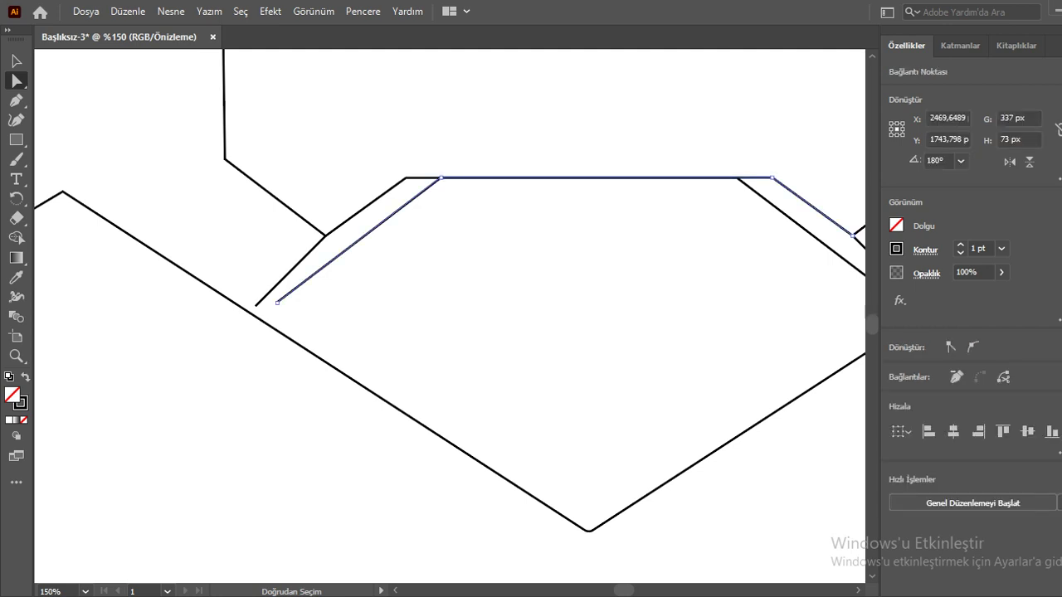
Delete the stray diagonal segment and zoom in on the junction near the hexagon.
key(Delete)
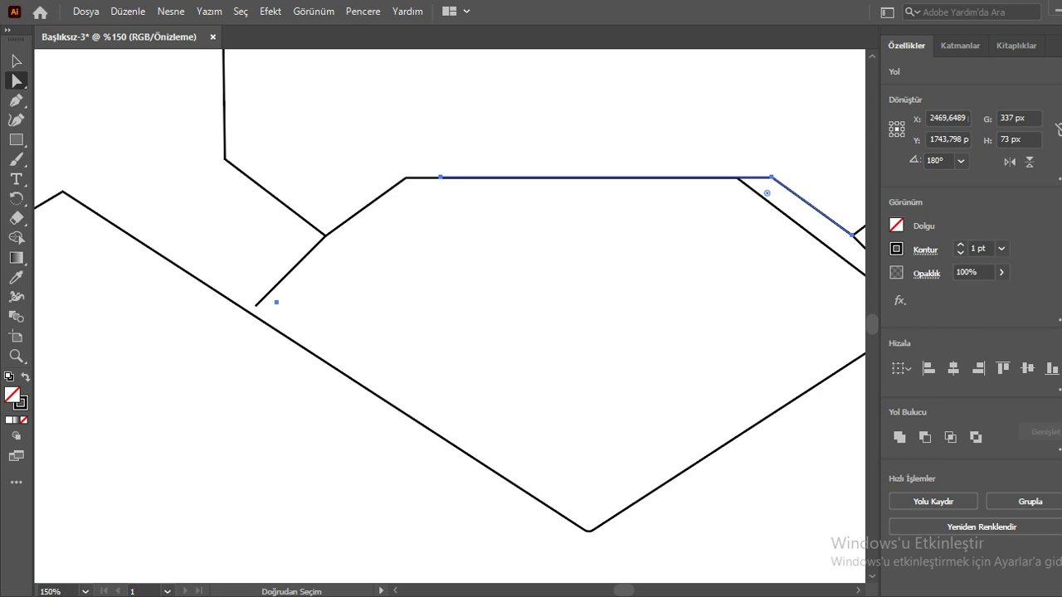
click(365, 206)
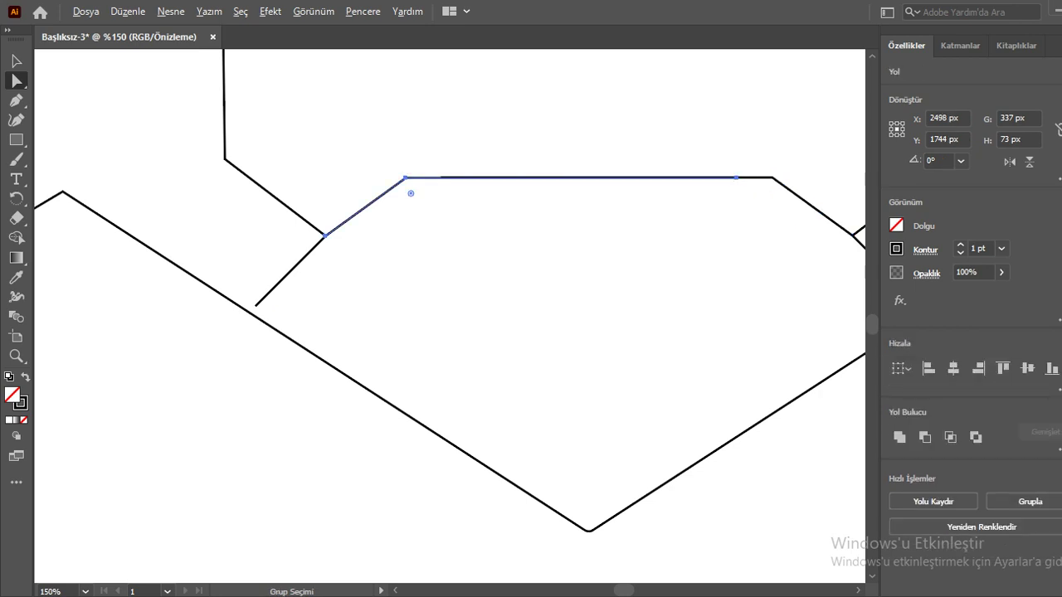
key(ctrl+minus)
key(ctrl+minus)
scroll(449, 245, up, 1)
key(ctrl+shift+a)
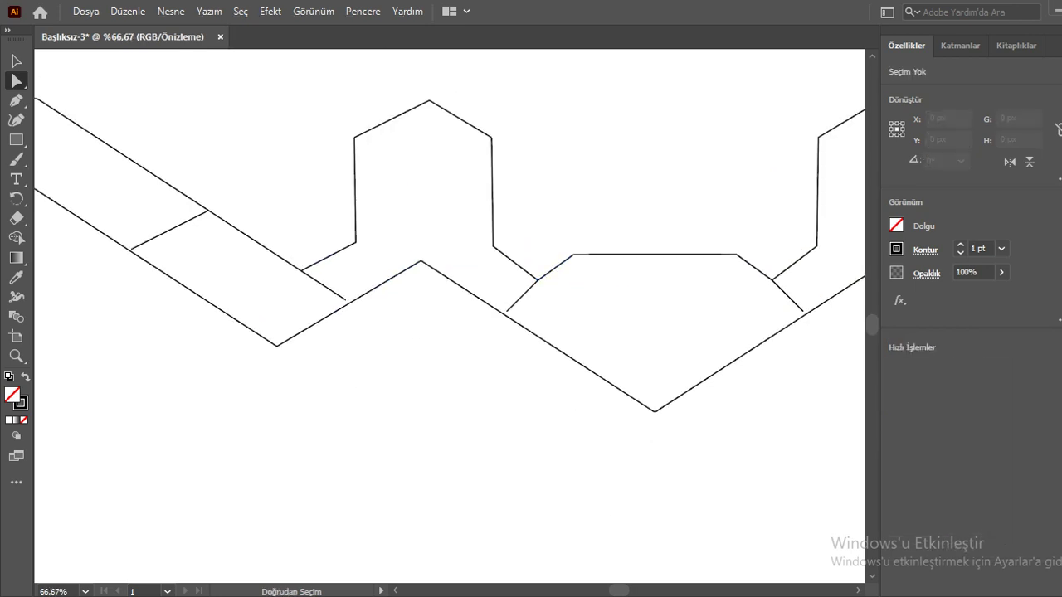
scroll(450, 258, right, 2)
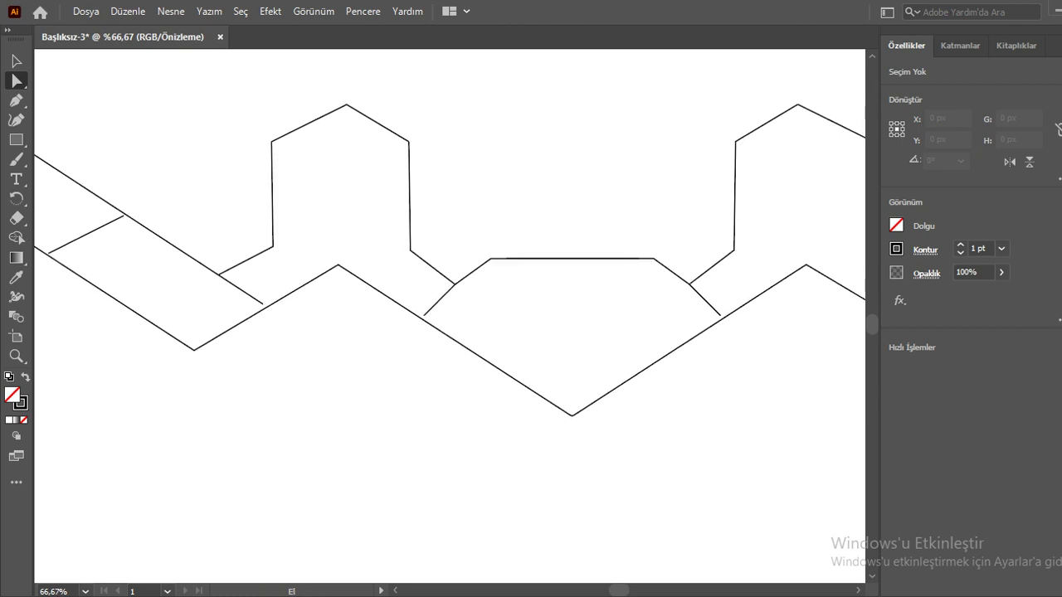
scroll(450, 258, right, 3)
scroll(450, 258, up, 1)
key(ctrl+plus)
key(ctrl+plus)
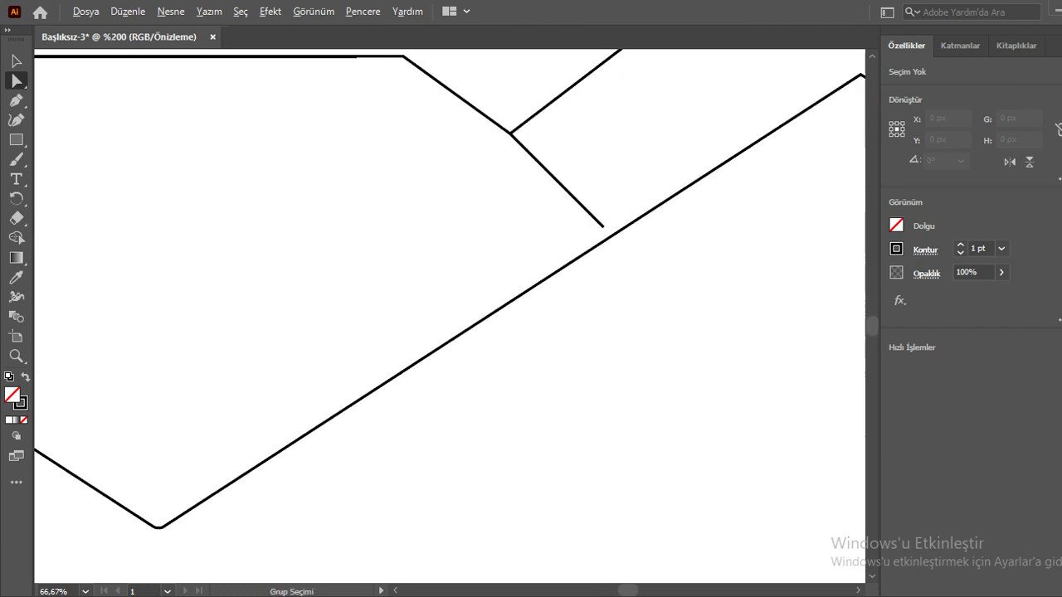
key(ctrl+plus)
key(ctrl+plus)
scroll(449, 315, up, 2)
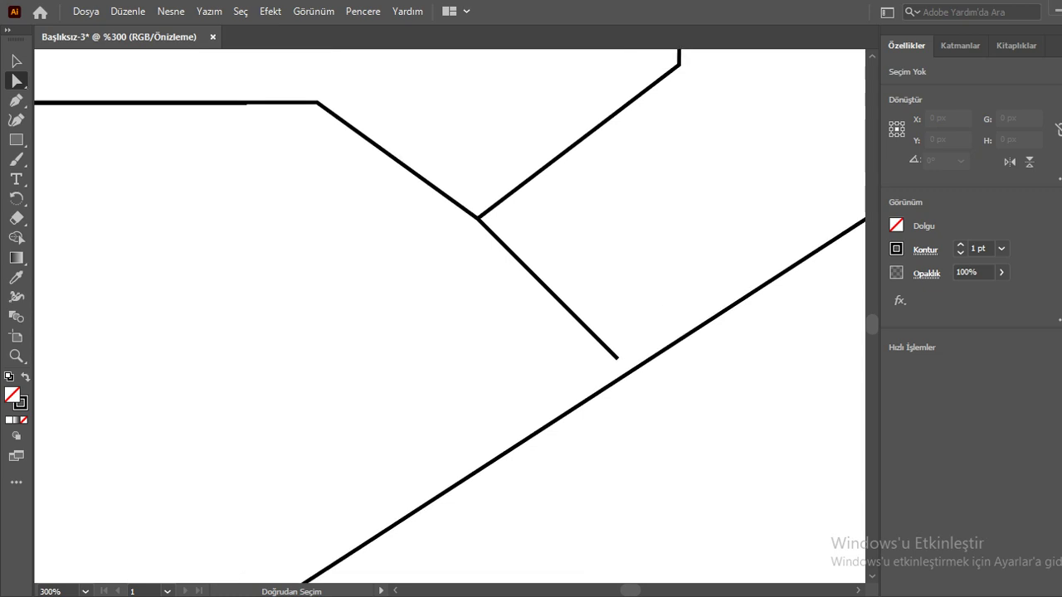
Drag the short nacelle line's endpoint down onto the long diagonal edge.
key(p)
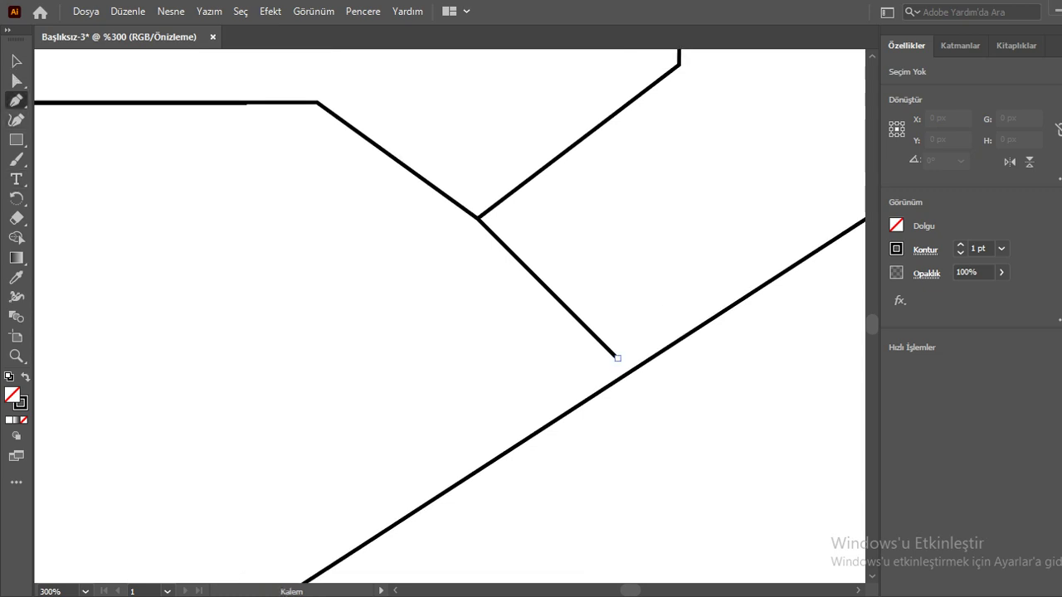
click(617, 358)
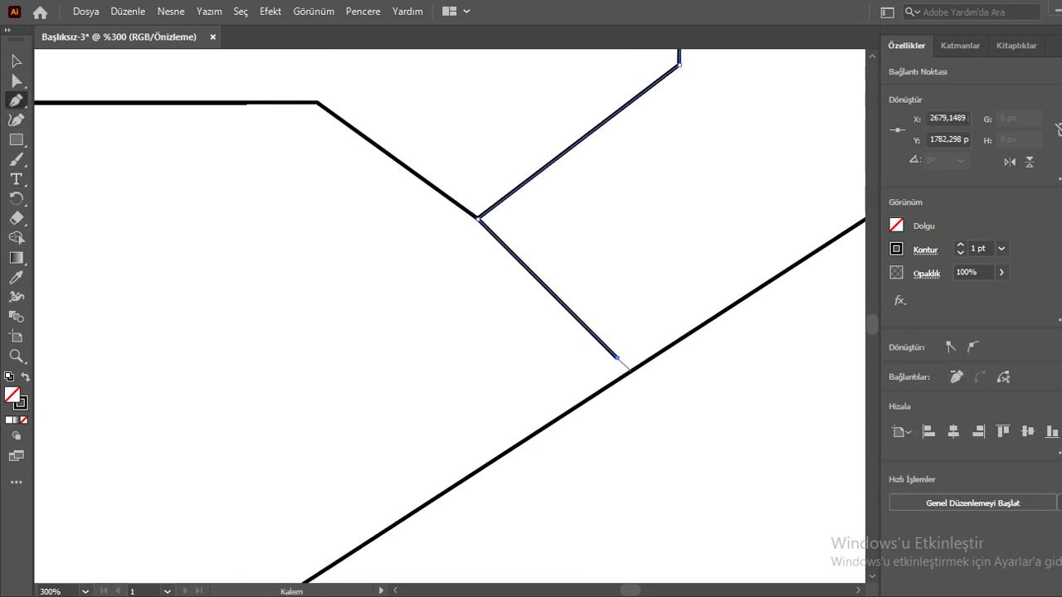
scroll(622, 364, up, 3)
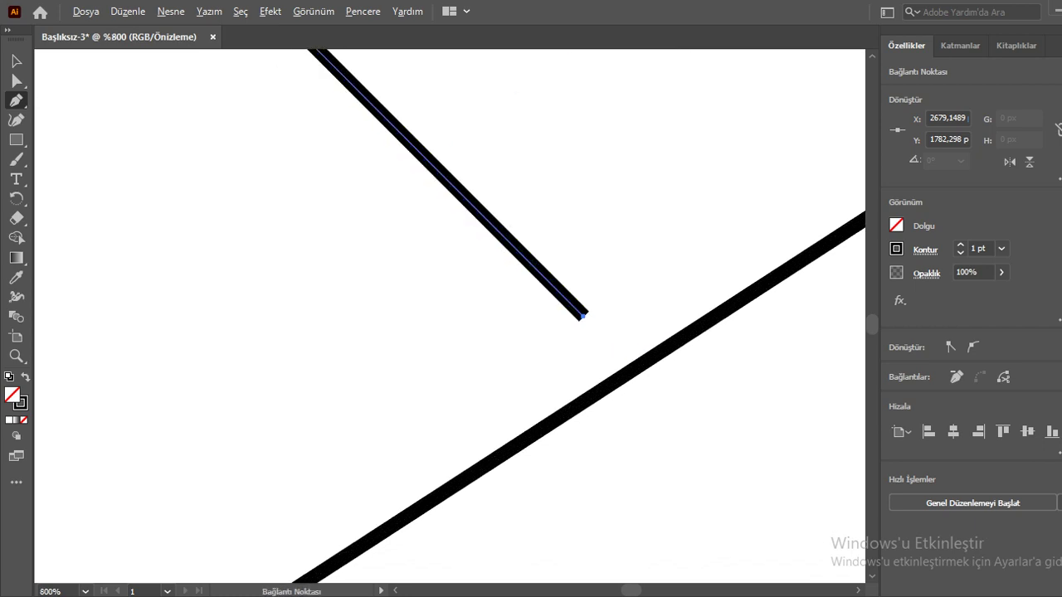
scroll(622, 365, up, 1)
scroll(623, 369, up, 1)
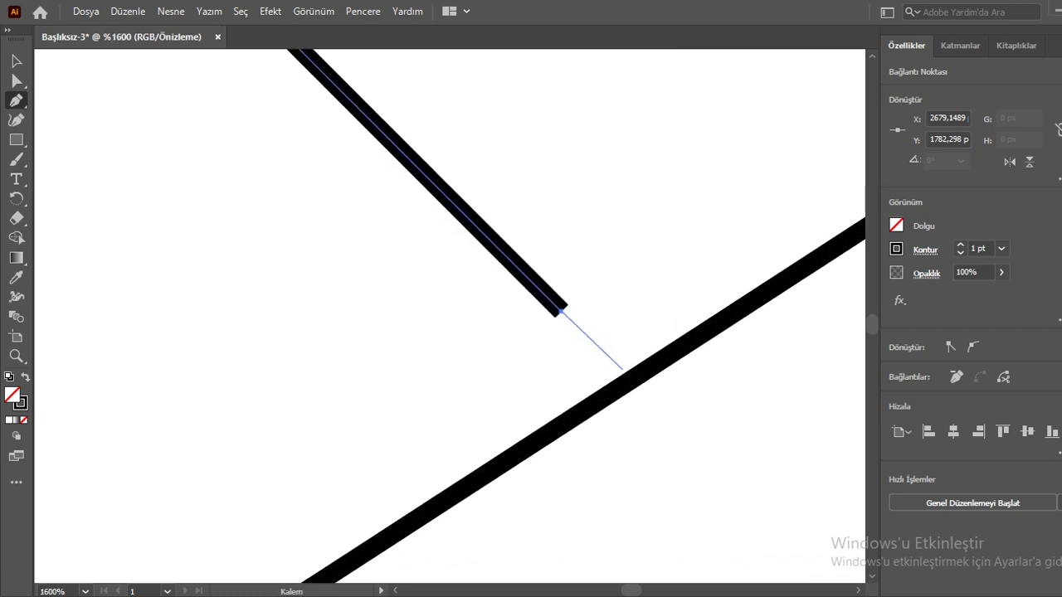
key(a)
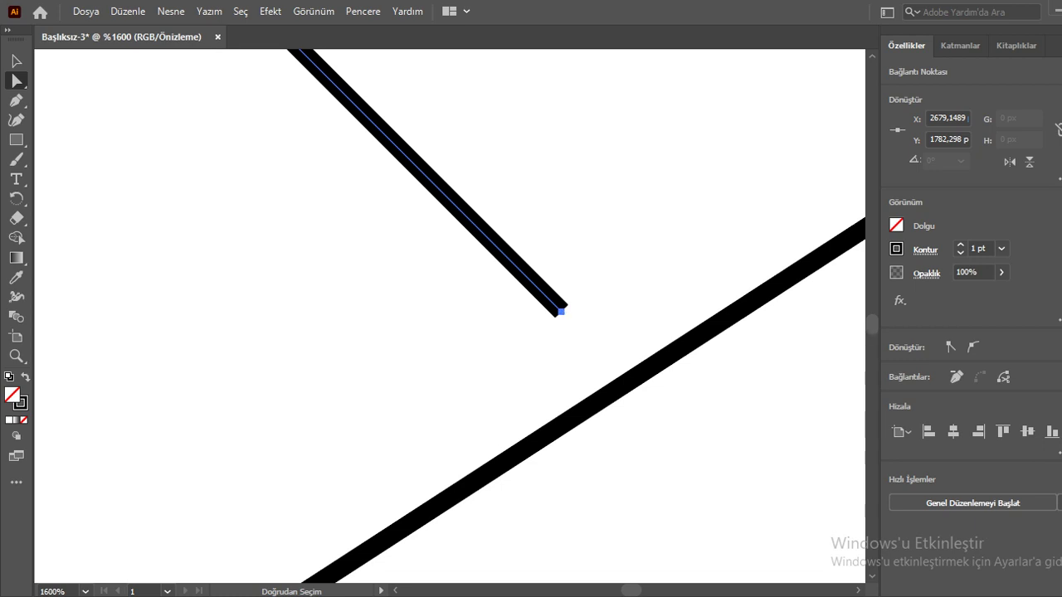
drag(561, 312, 622, 369)
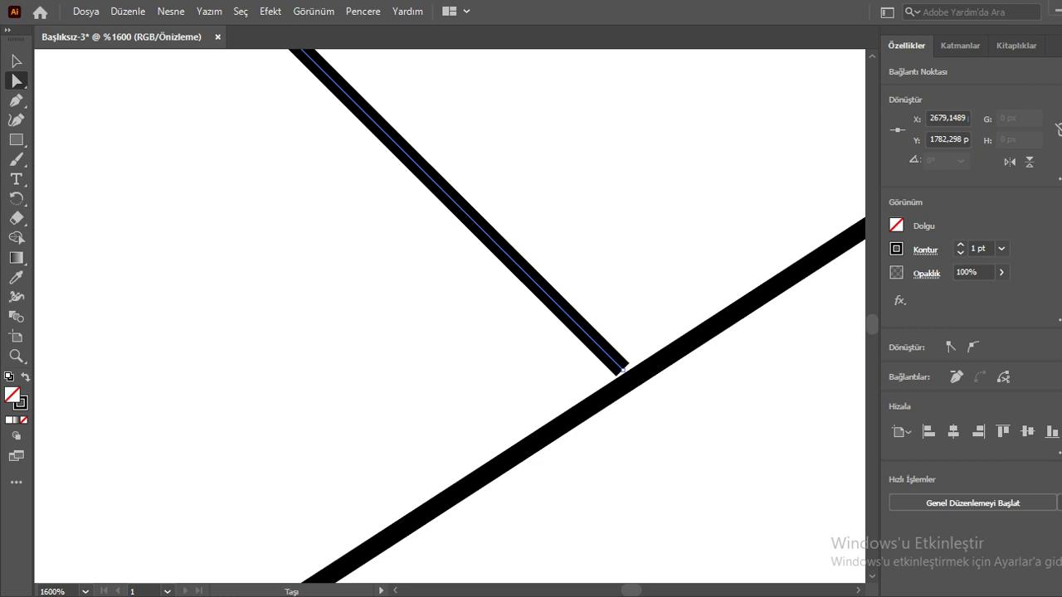
click(450, 367)
Move the first short line's loose endpoint onto the long diagonal line.
scroll(450, 367, down, 3)
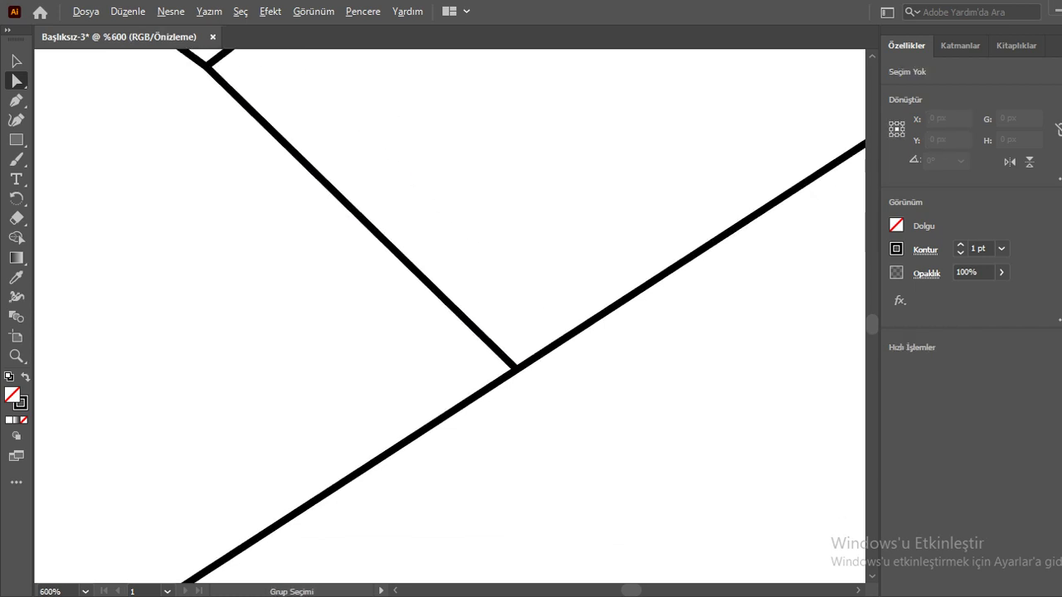
drag(332, 415, 833, 284)
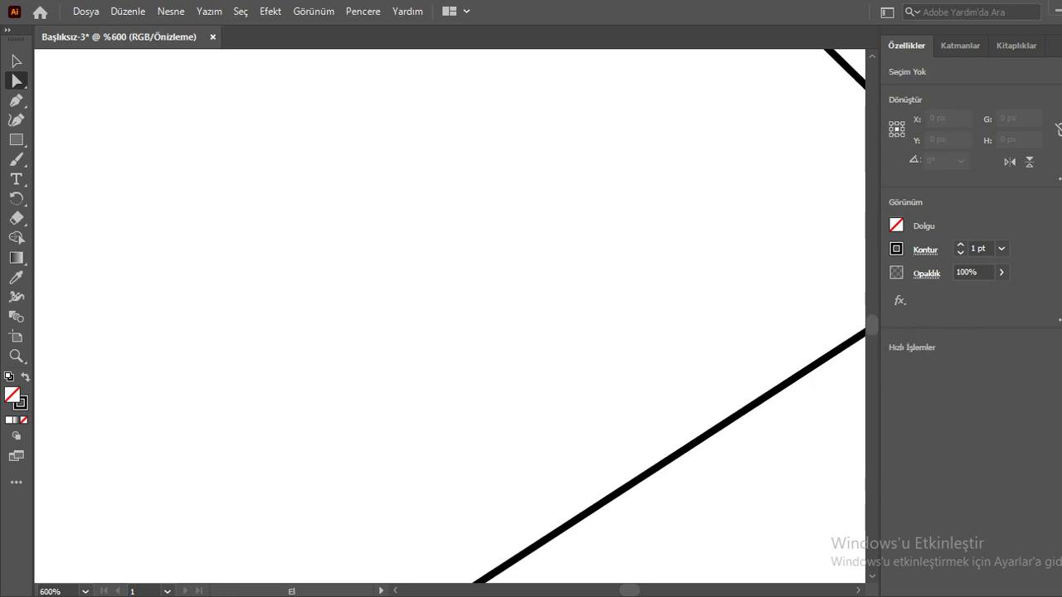
key(ctrl+1)
scroll(531, 347, up, 2)
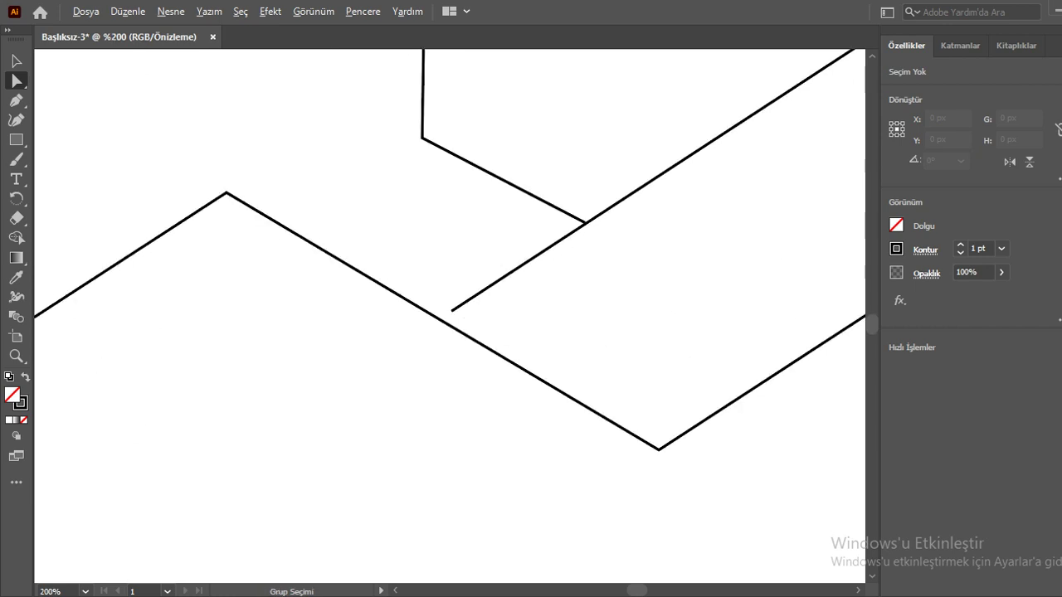
scroll(531, 347, up, 3)
click(301, 244)
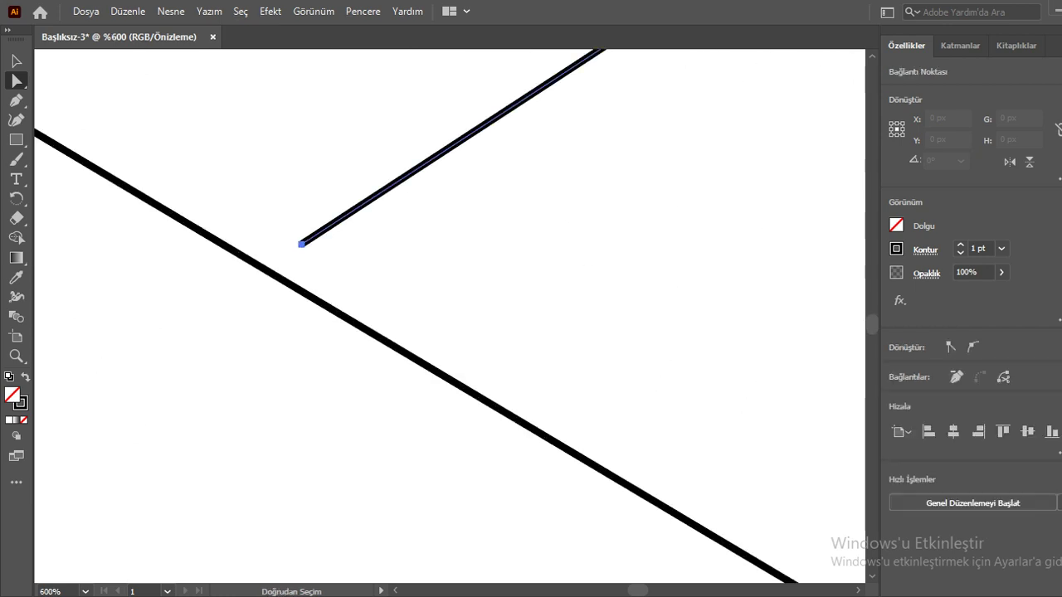
drag(301, 244, 263, 266)
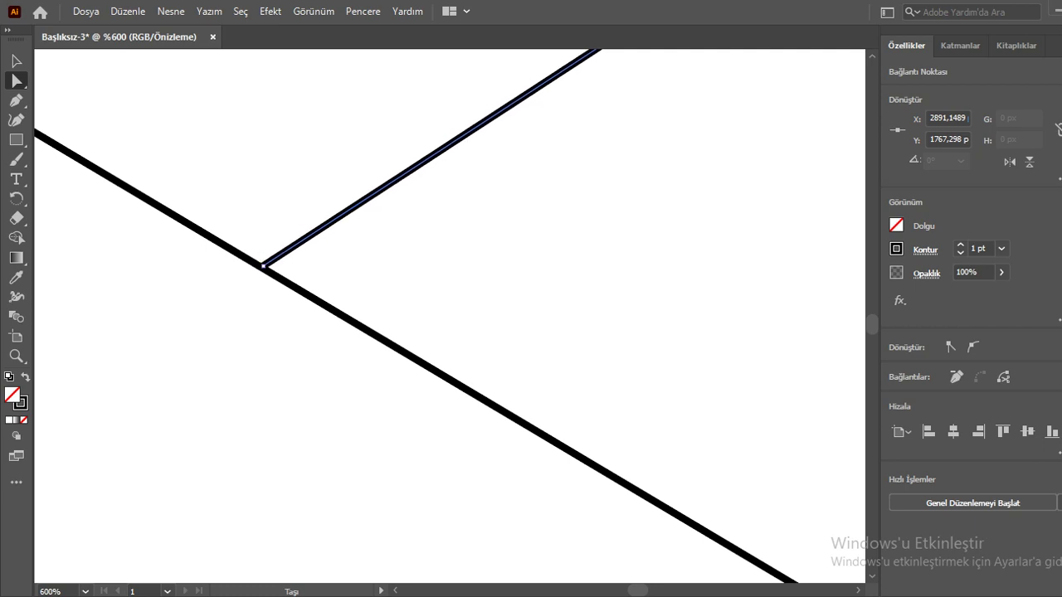
click(345, 273)
Extend the second short line so its endpoint sits on the long stroke.
scroll(345, 273, down, 3)
scroll(345, 273, down, 2)
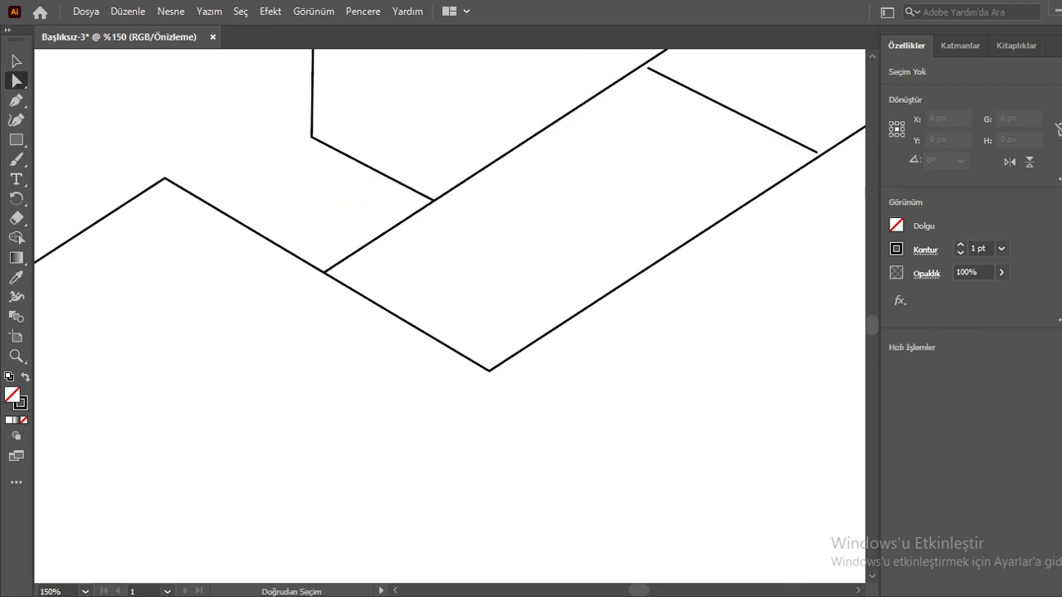
scroll(823, 152, up, 1)
scroll(823, 152, up, 2)
scroll(823, 152, up, 2)
scroll(823, 152, up, 2)
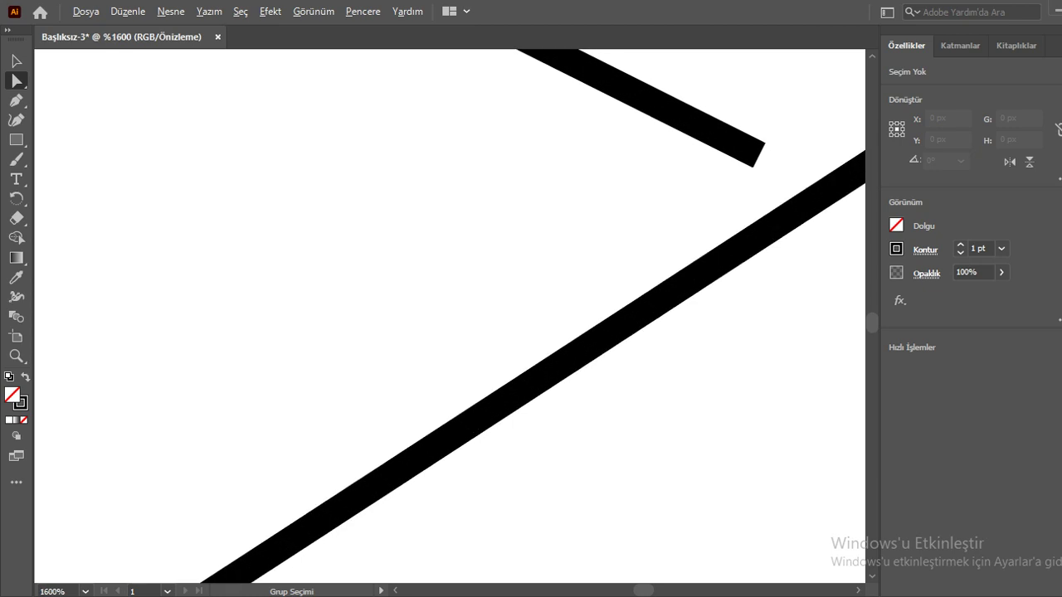
click(758, 154)
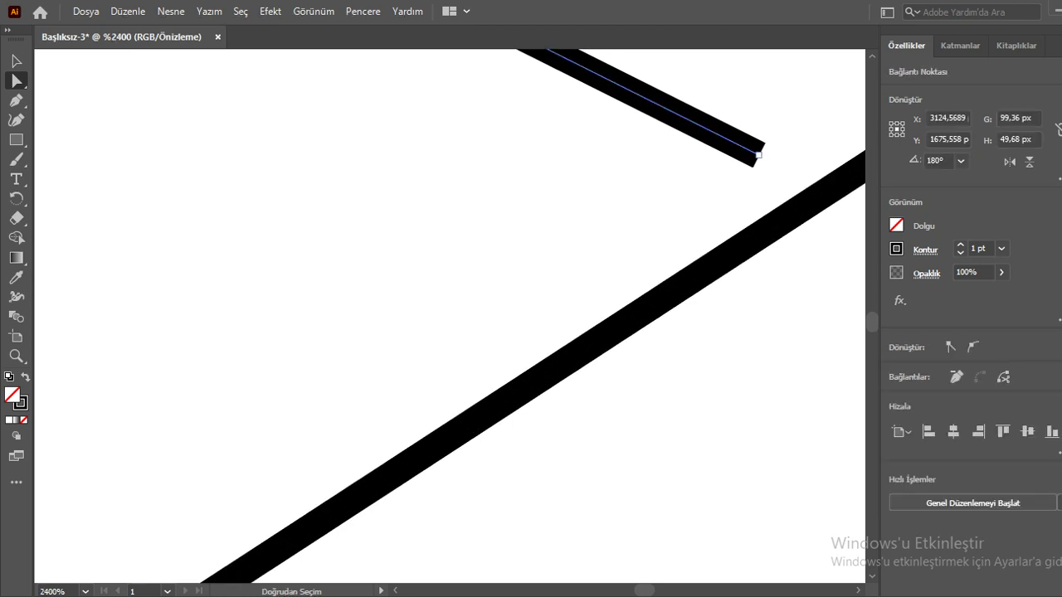
mouse_move(758, 154)
mouse_down()
mouse_move(792, 184)
mouse_move(820, 185)
mouse_up()
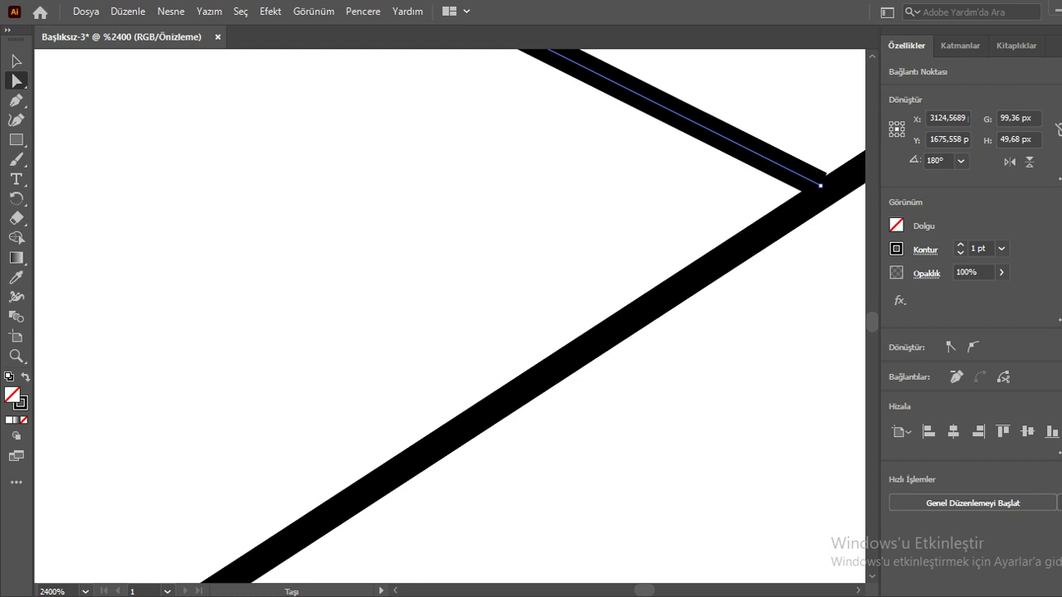
drag(820, 186, 848, 185)
key(ctrl+minus)
key(ctrl+minus)
key(ctrl+minus)
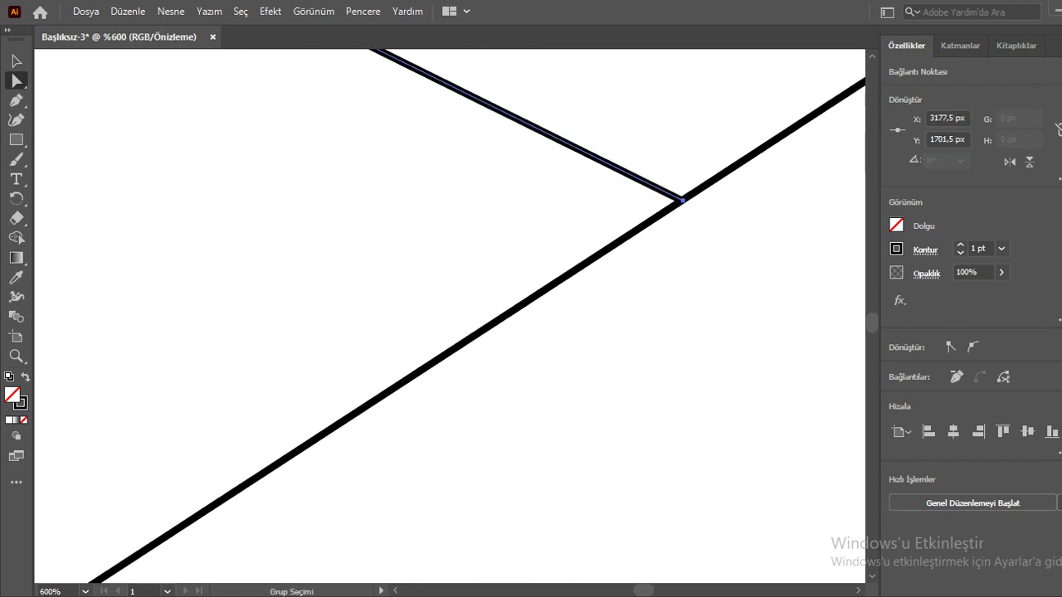
mouse_move(448, 315)
mouse_down()
mouse_move(565, 425)
mouse_move(600, 495)
mouse_up()
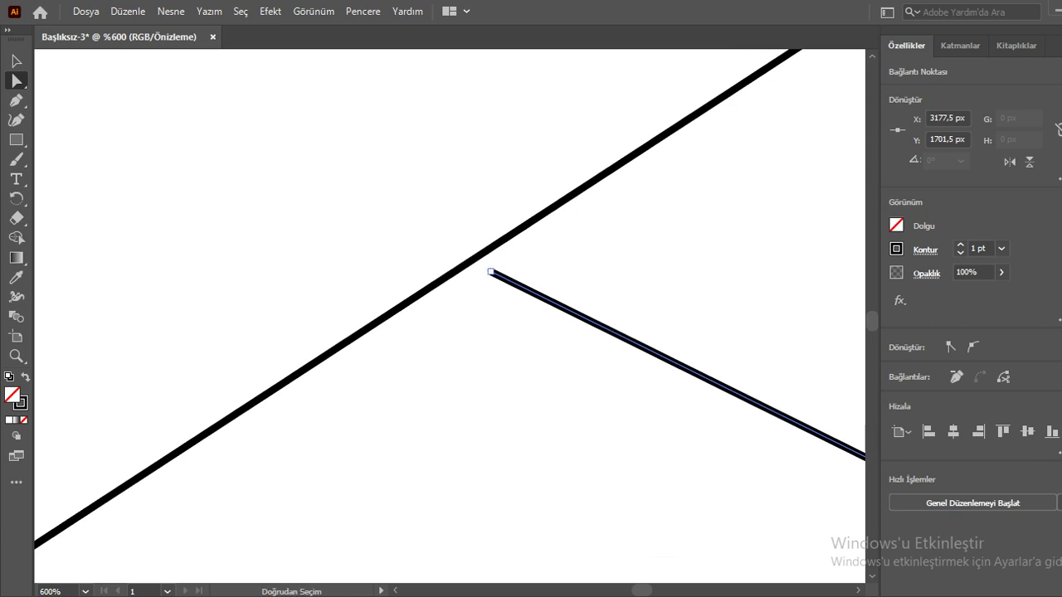
drag(490, 271, 470, 263)
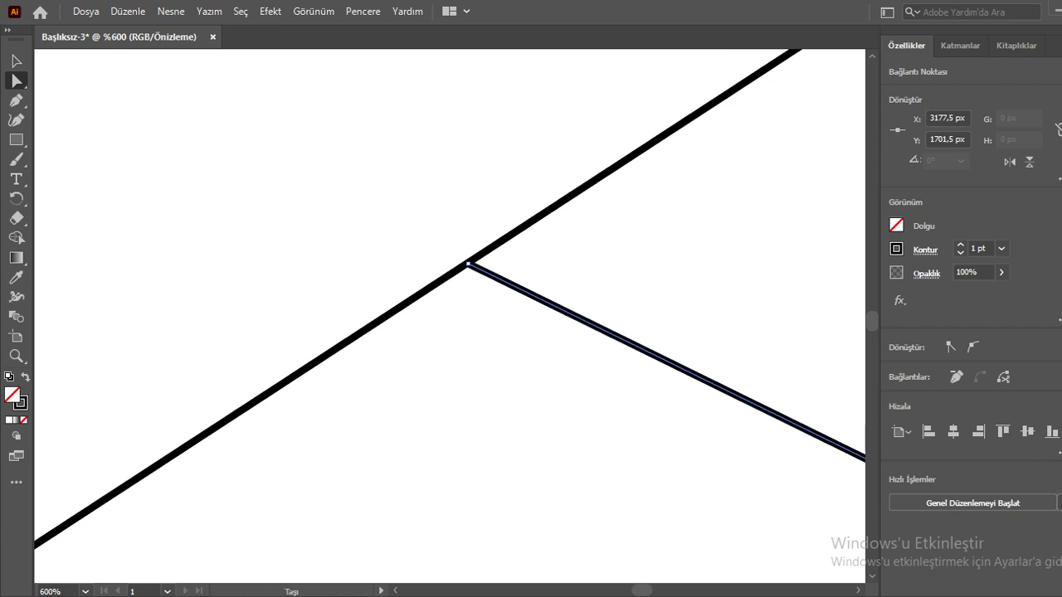
key(ctrl+minus)
key(ctrl+minus)
key(ctrl+minus)
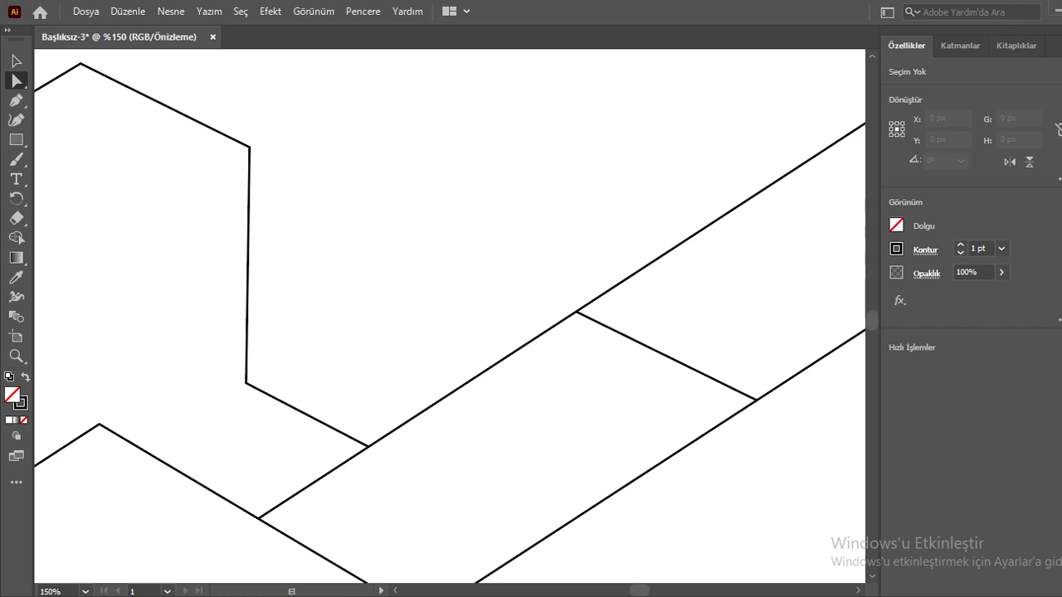
Move the upper cross line's loose end down onto the lower line.
scroll(450, 316, right, 5)
scroll(450, 316, right, 2)
scroll(450, 316, right, 3)
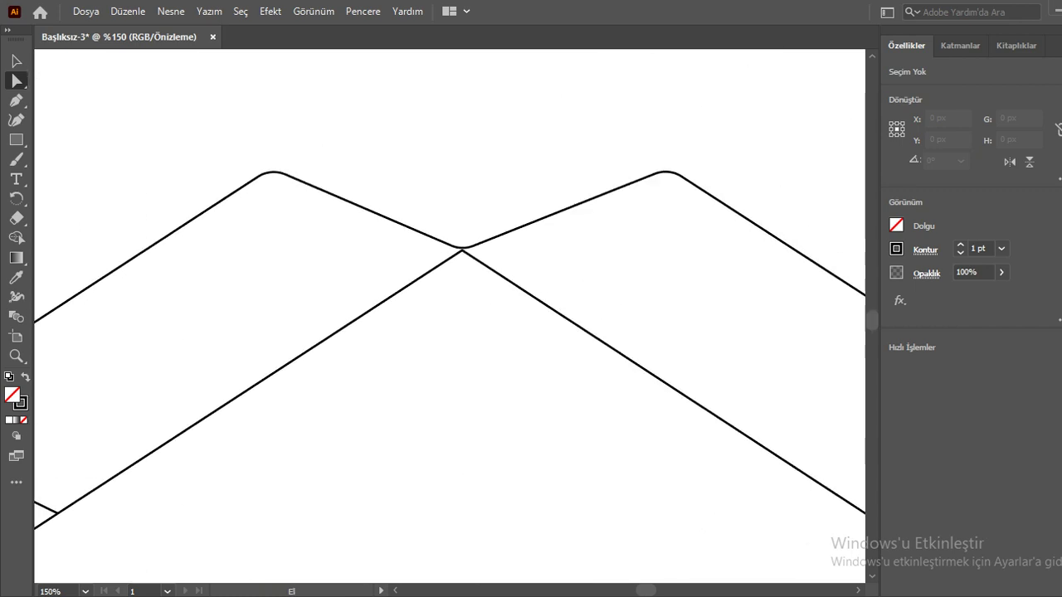
scroll(448, 249, up, 1)
scroll(448, 154, up, 2)
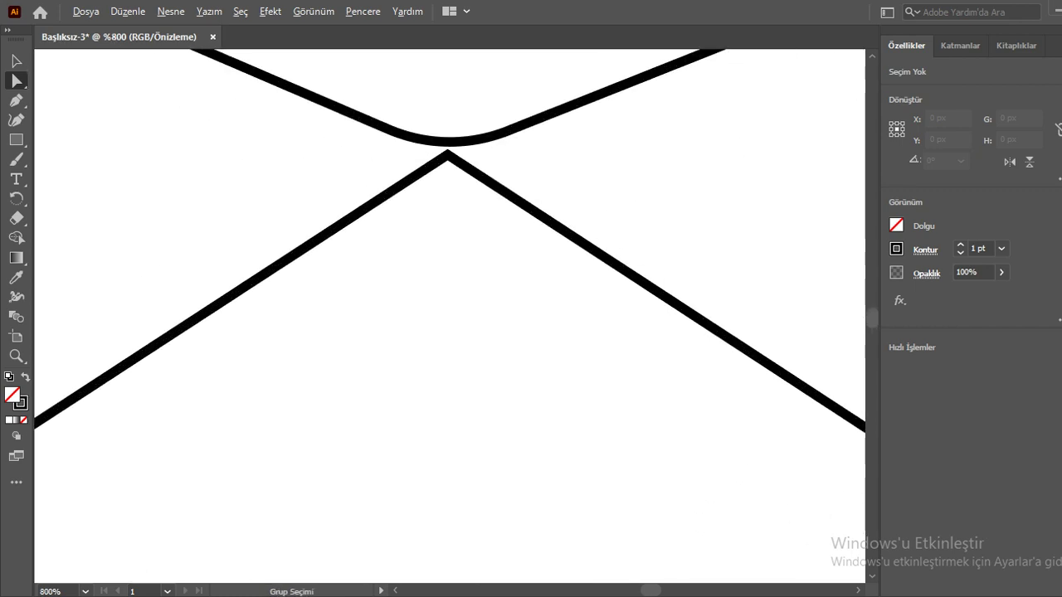
scroll(434, 270, down, 7)
scroll(434, 270, down, 3)
scroll(672, 376, up, 6)
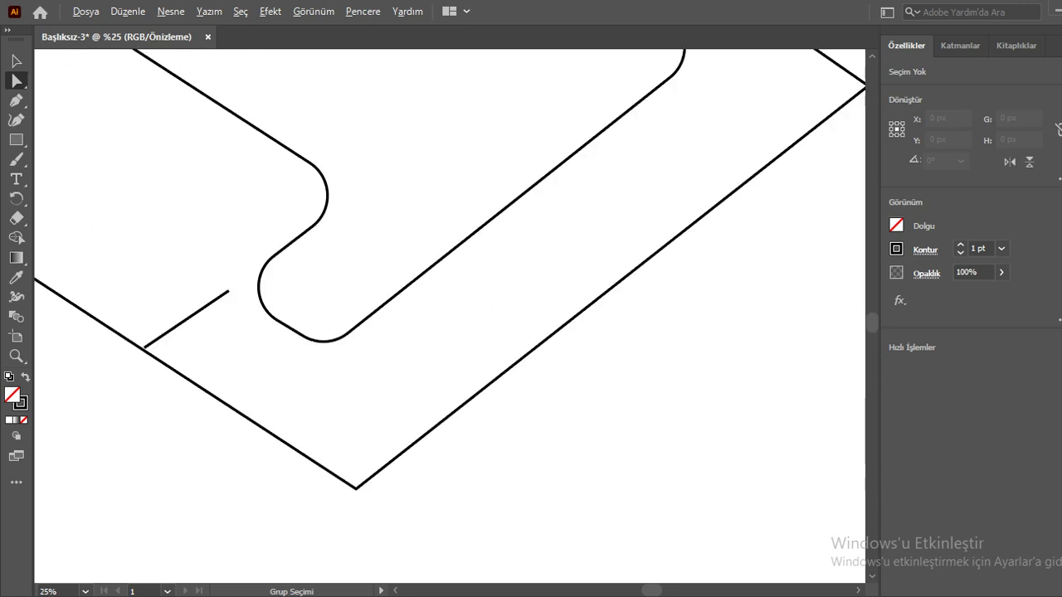
scroll(672, 377, left, 2)
scroll(672, 377, left, 3)
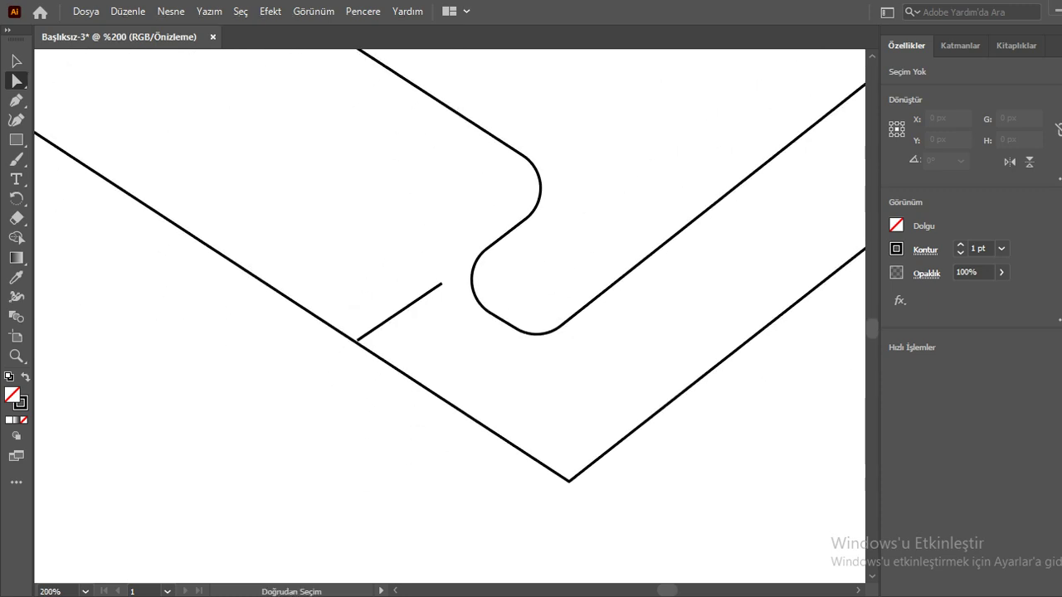
scroll(355, 336, up, 4)
scroll(355, 336, up, 1)
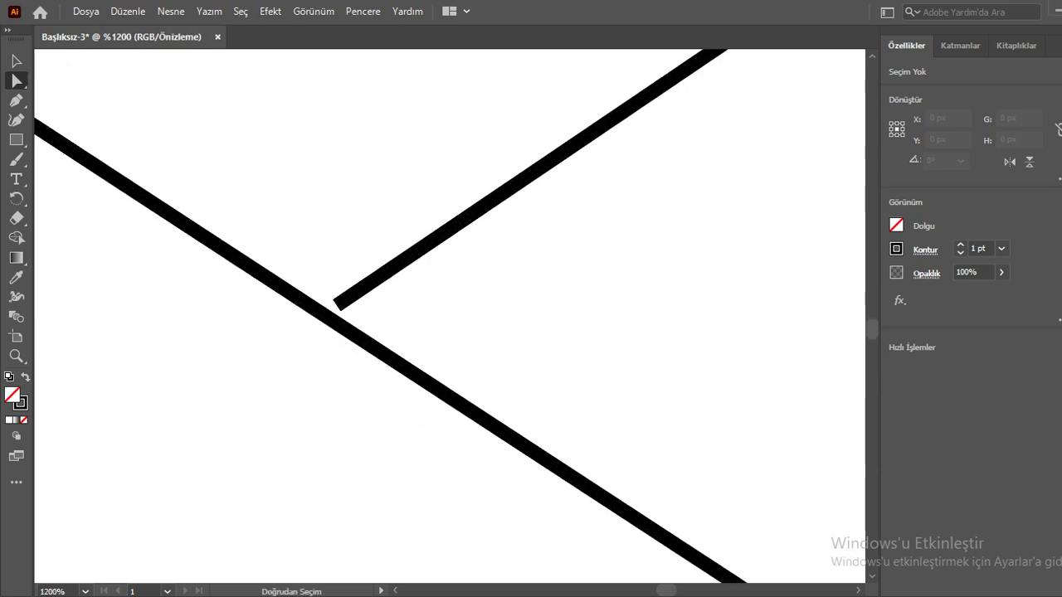
click(337, 305)
drag(337, 304, 249, 321)
Attach the cross line's other end to the rounded shape, then deselect.
mouse_move(448, 315)
mouse_down()
mouse_move(336, 440)
mouse_move(283, 472)
mouse_up()
drag(494, 234, 606, 154)
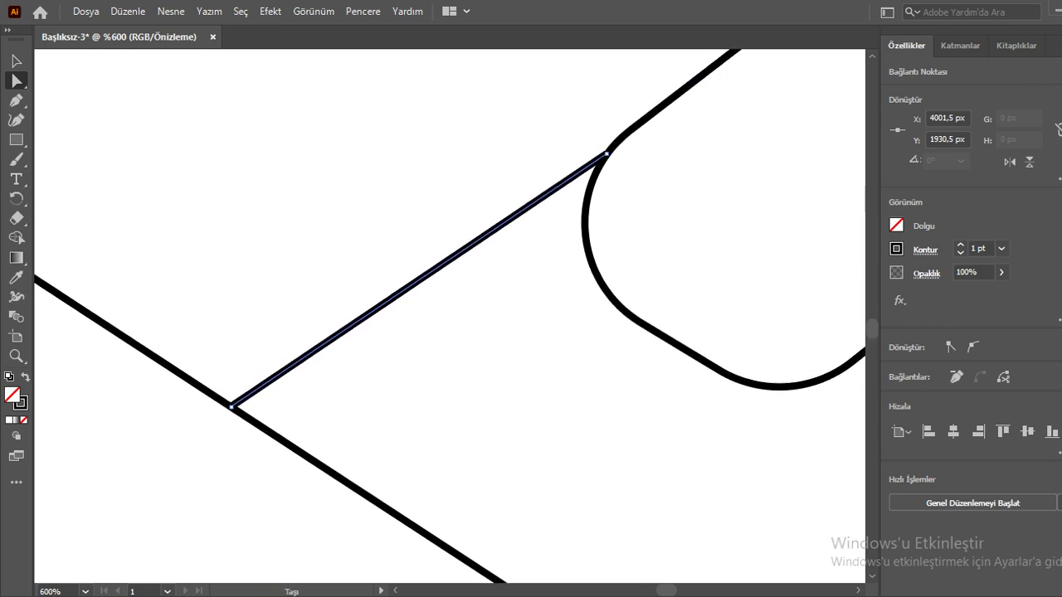
key(ctrl+shift+a)
key(ctrl+minus)
key(ctrl+minus)
key(ctrl+minus)
key(ctrl+minus)
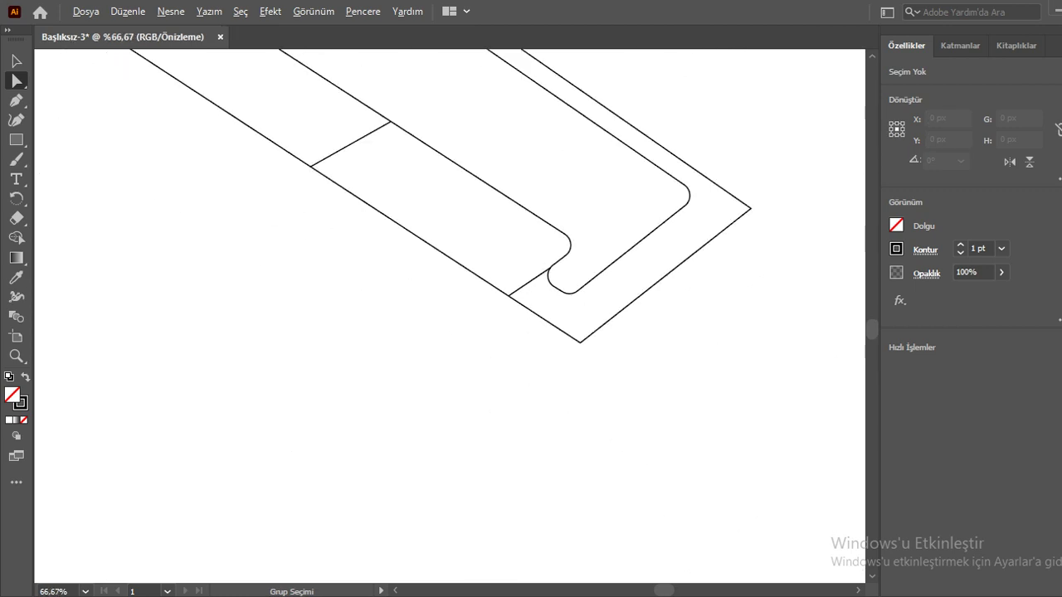
scroll(448, 315, up, 1)
scroll(448, 316, up, 1)
scroll(448, 315, up, 4)
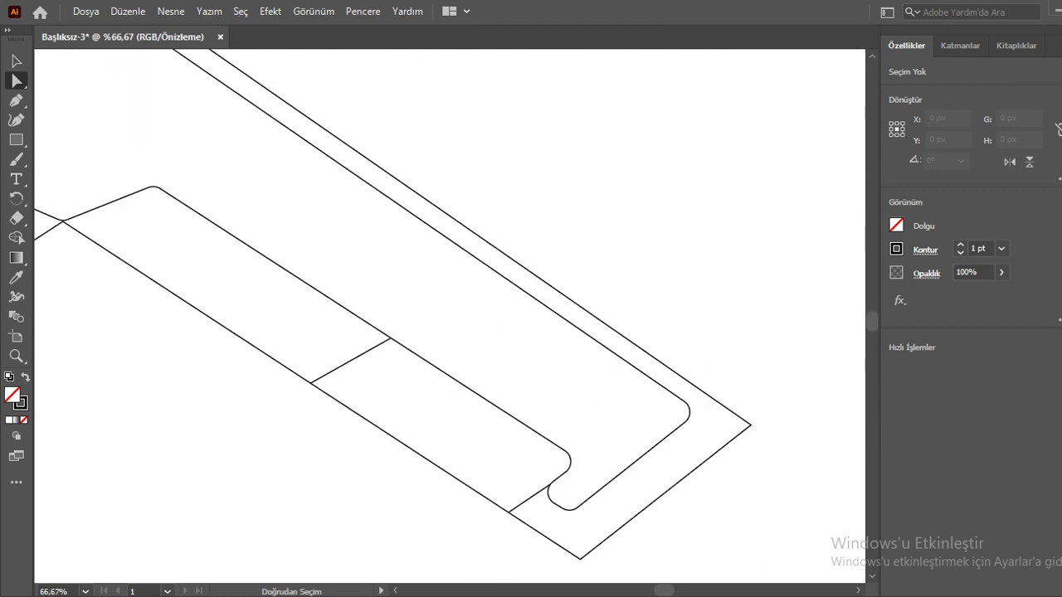
scroll(126, 170, up, 3)
scroll(126, 170, up, 3)
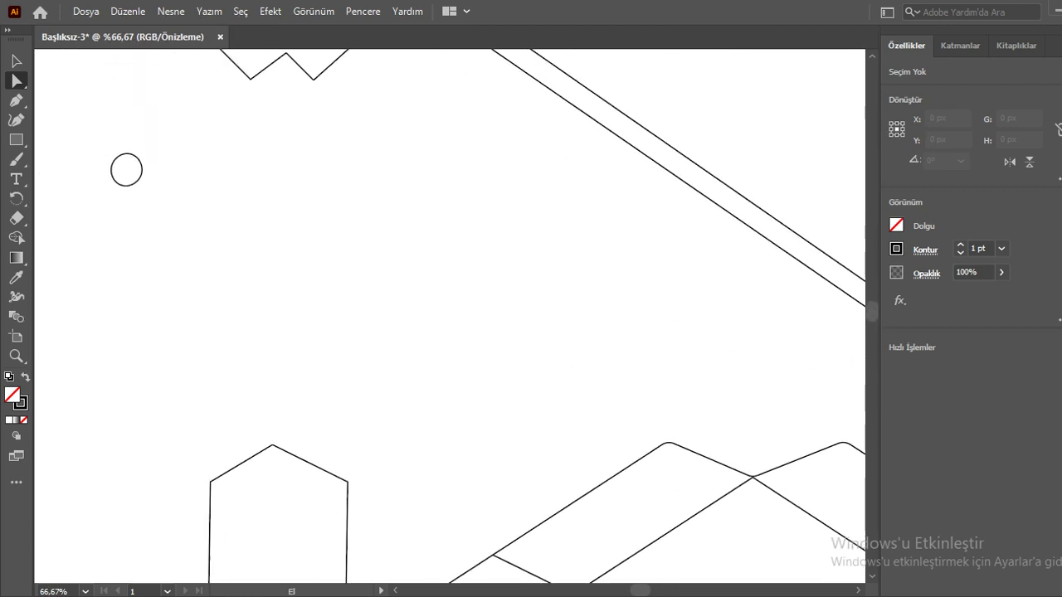
Pan across the cockpit and wing shapes and zoom in on the wingtip notch.
mouse_move(414, 249)
mouse_down()
mouse_move(584, 411)
mouse_move(618, 422)
mouse_up()
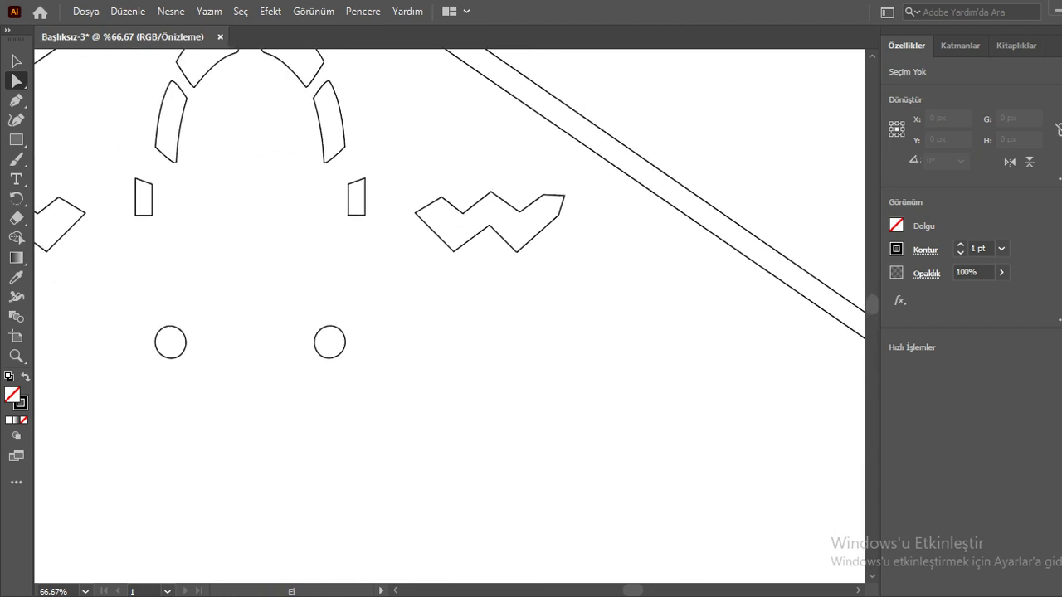
mouse_move(415, 248)
mouse_down()
mouse_move(541, 368)
mouse_move(675, 296)
mouse_up()
drag(414, 249, 821, 233)
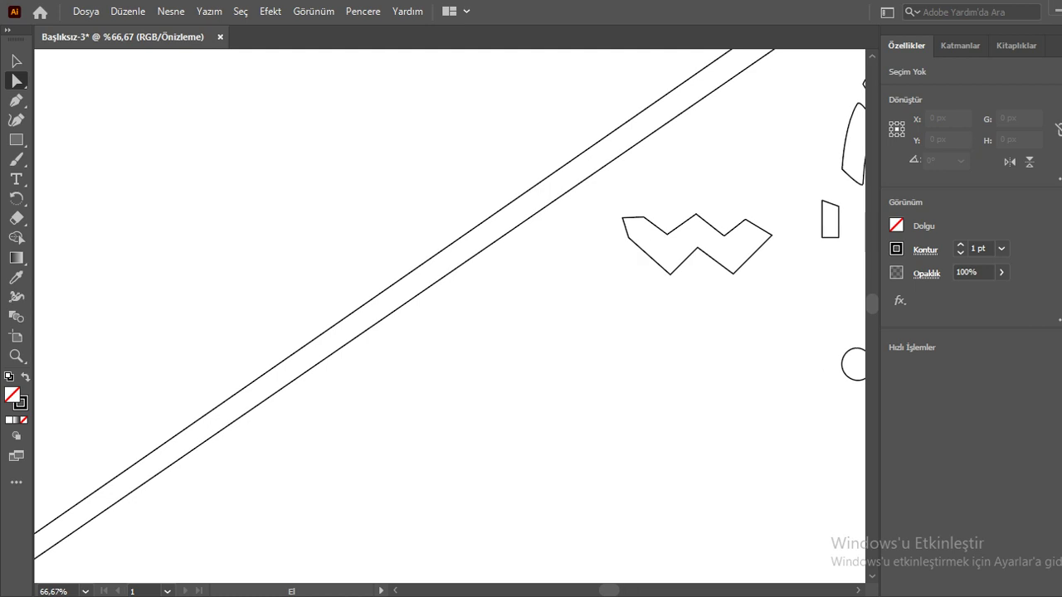
drag(497, 373, 498, 241)
drag(415, 332, 649, 188)
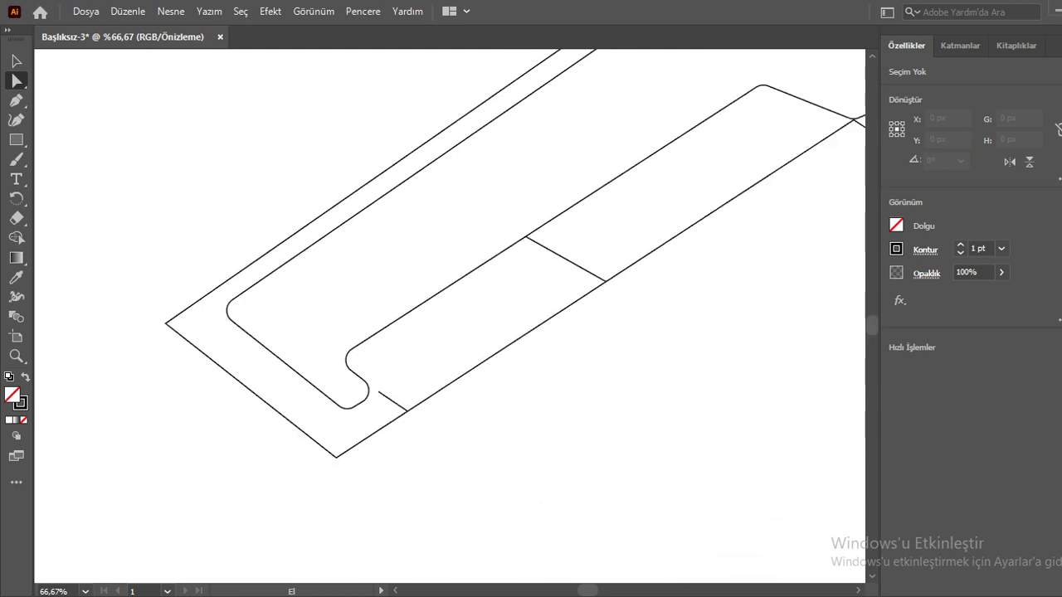
drag(498, 332, 455, 245)
drag(324, 329, 266, 279)
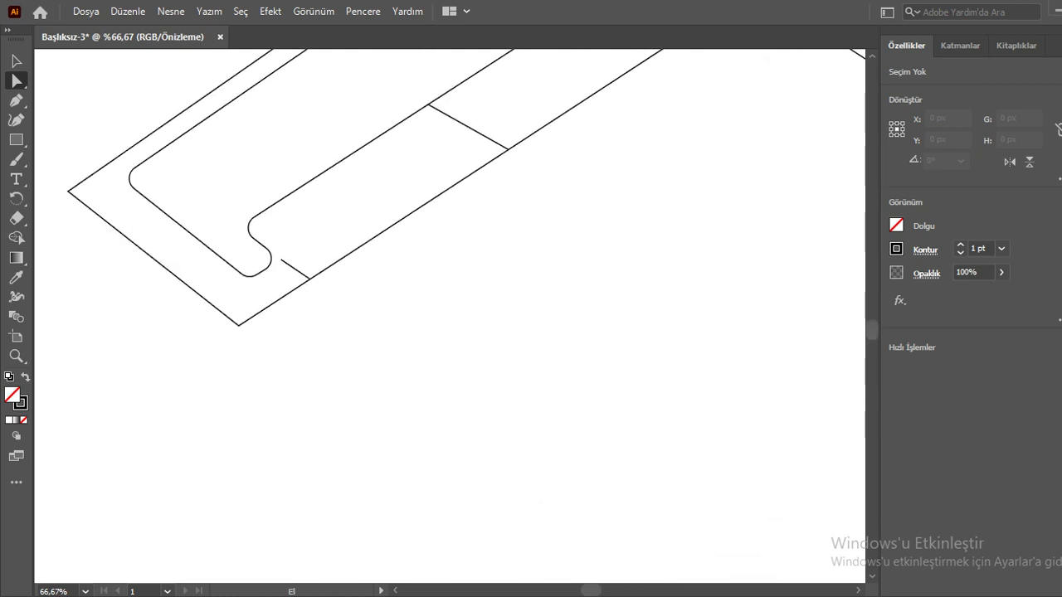
scroll(265, 280, up, 1)
scroll(265, 280, up, 1)
scroll(265, 280, up, 5)
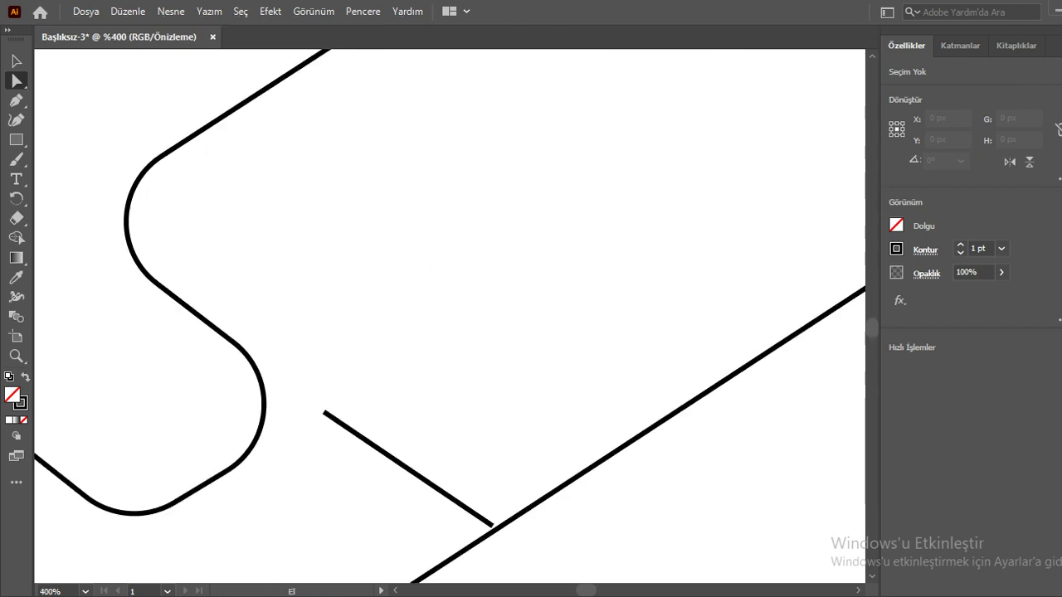
Snap the short cross line's ends onto the rounded notch curve and the long edge.
drag(498, 414, 508, 276)
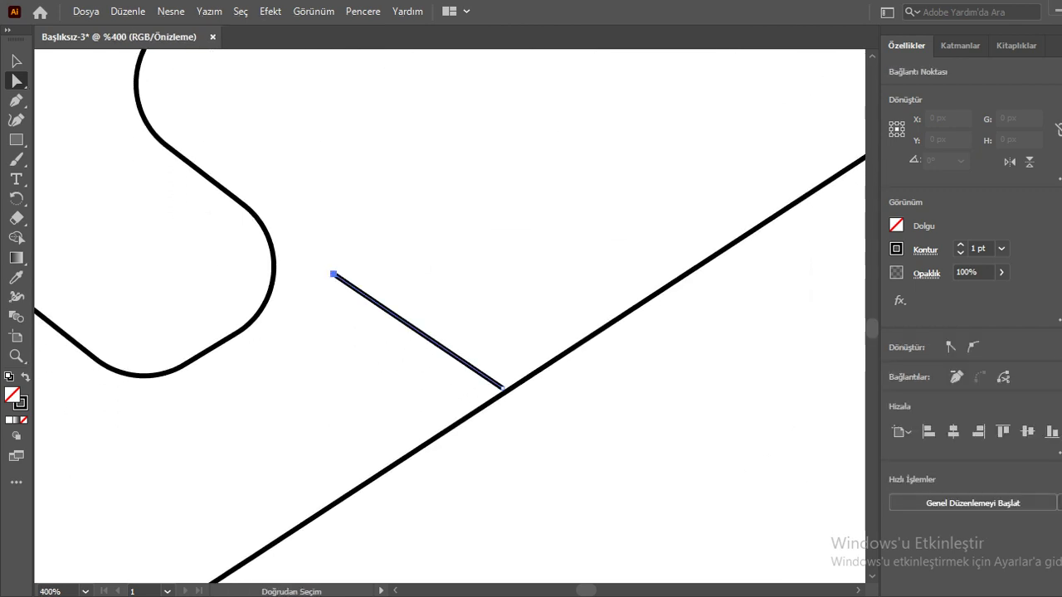
drag(333, 273, 263, 224)
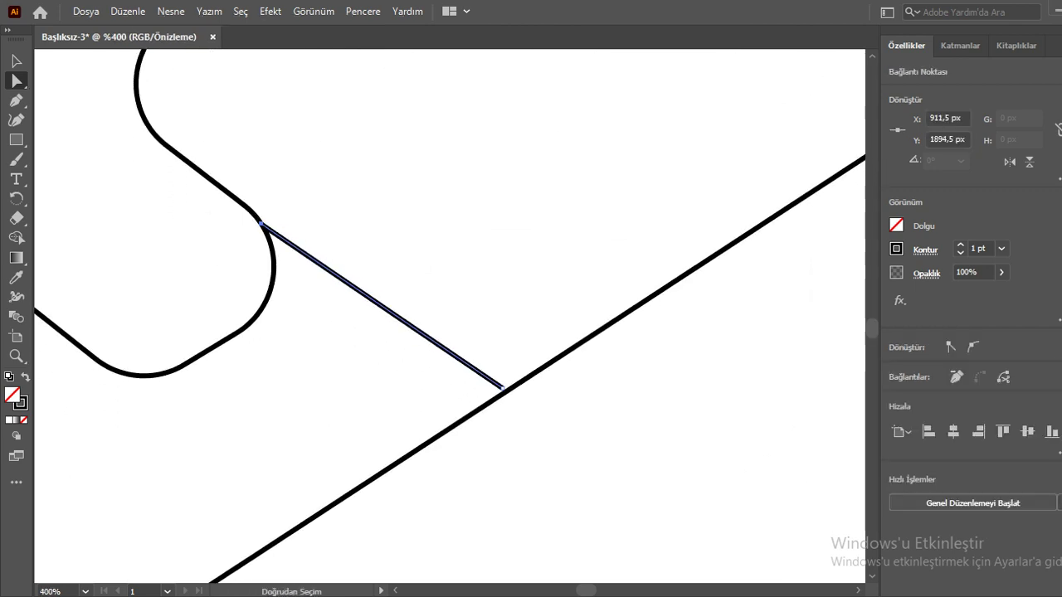
scroll(262, 224, down, 2)
scroll(541, 421, up, 2)
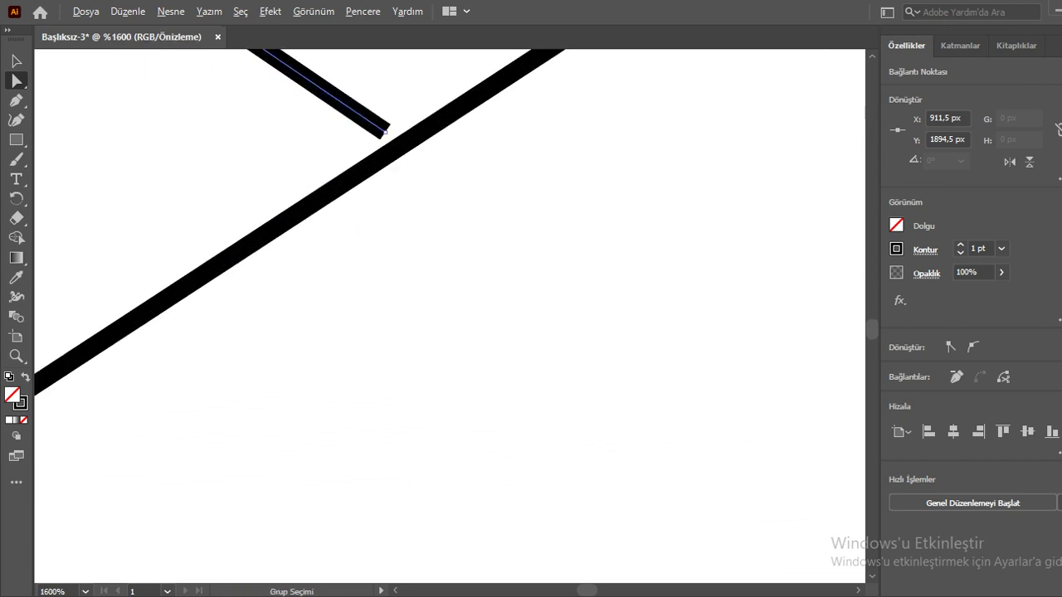
scroll(540, 422, up, 4)
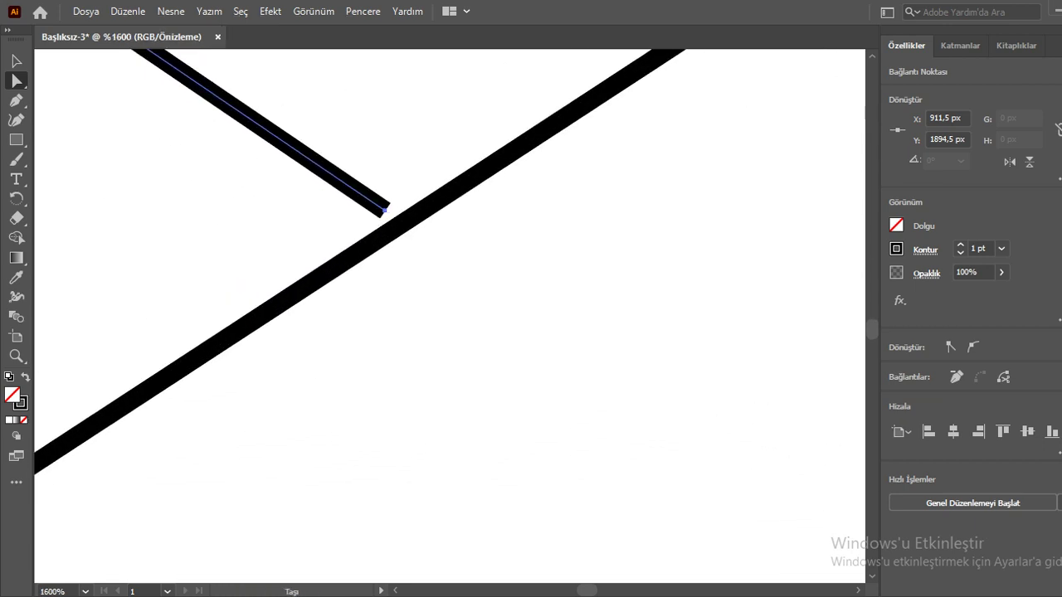
mouse_move(384, 211)
mouse_down()
mouse_move(404, 214)
mouse_move(396, 224)
mouse_up()
click(526, 225)
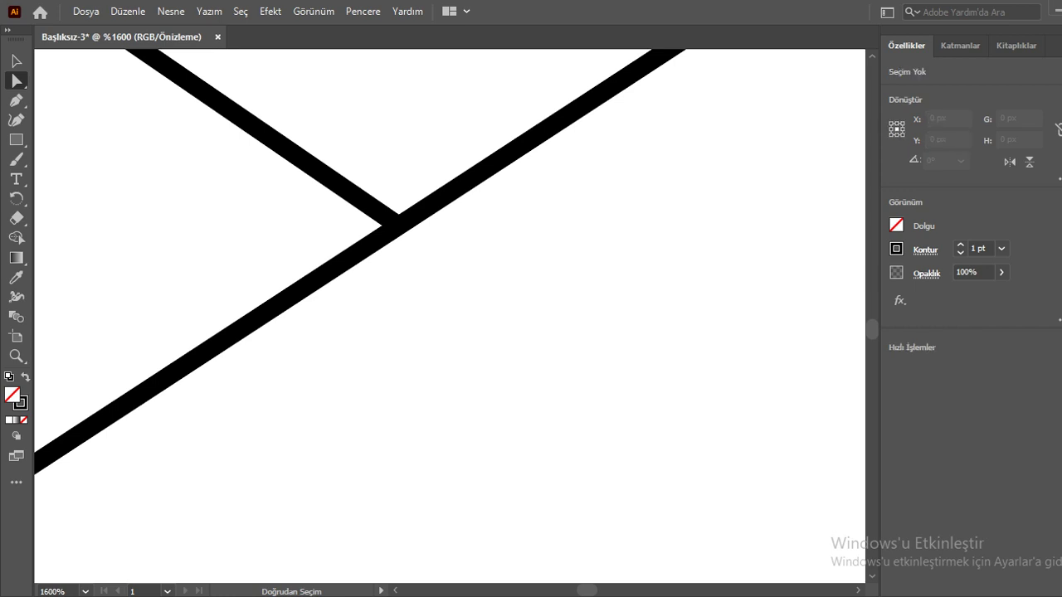
scroll(525, 225, down, 4)
Move the lower line's end anchor at the upper-left junction onto the edge.
mouse_move(525, 225)
mouse_down()
mouse_move(92, 509)
mouse_move(609, 174)
mouse_up()
key(ctrl+minus)
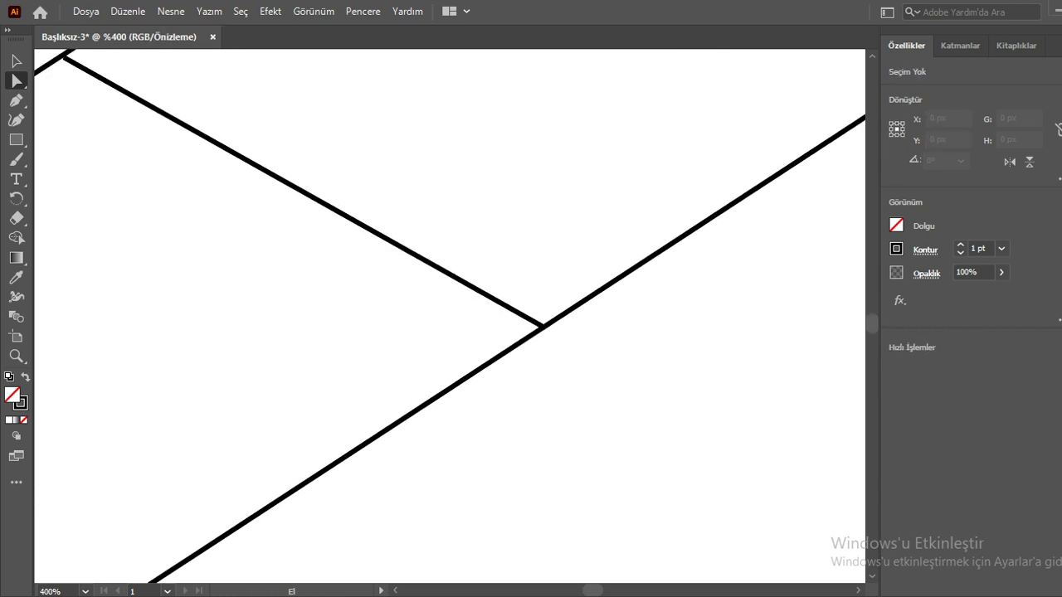
drag(91, 130, 168, 232)
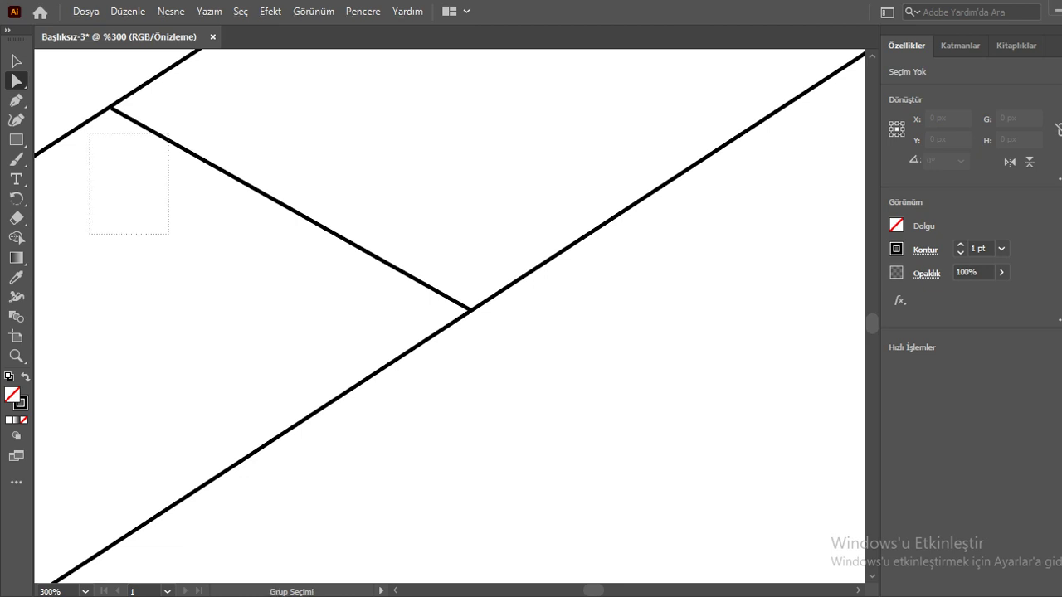
key(ctrl+shift+a)
scroll(90, 166, up, 5)
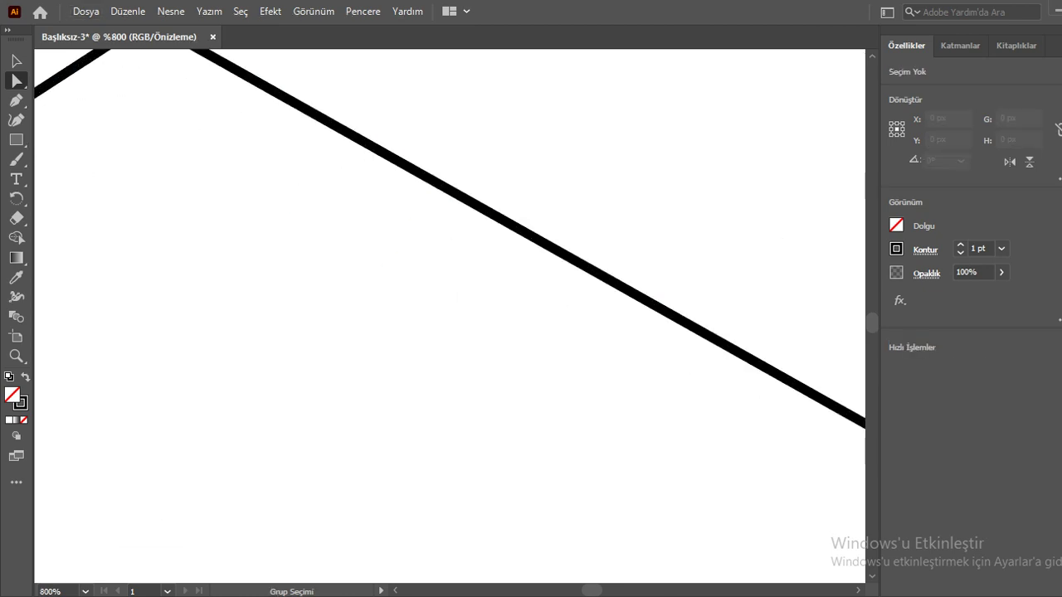
drag(89, 167, 203, 423)
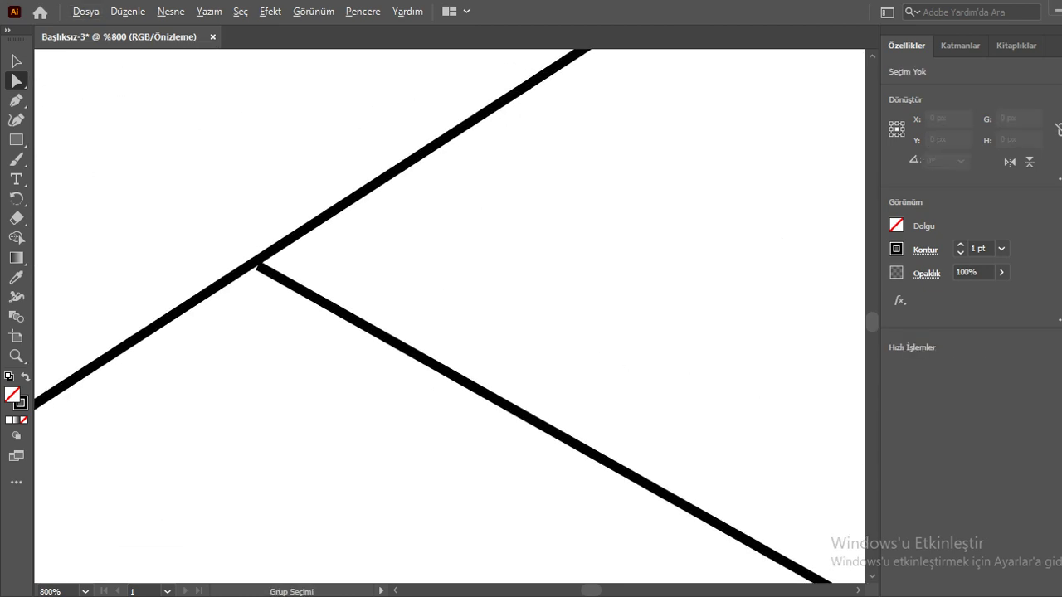
click(258, 266)
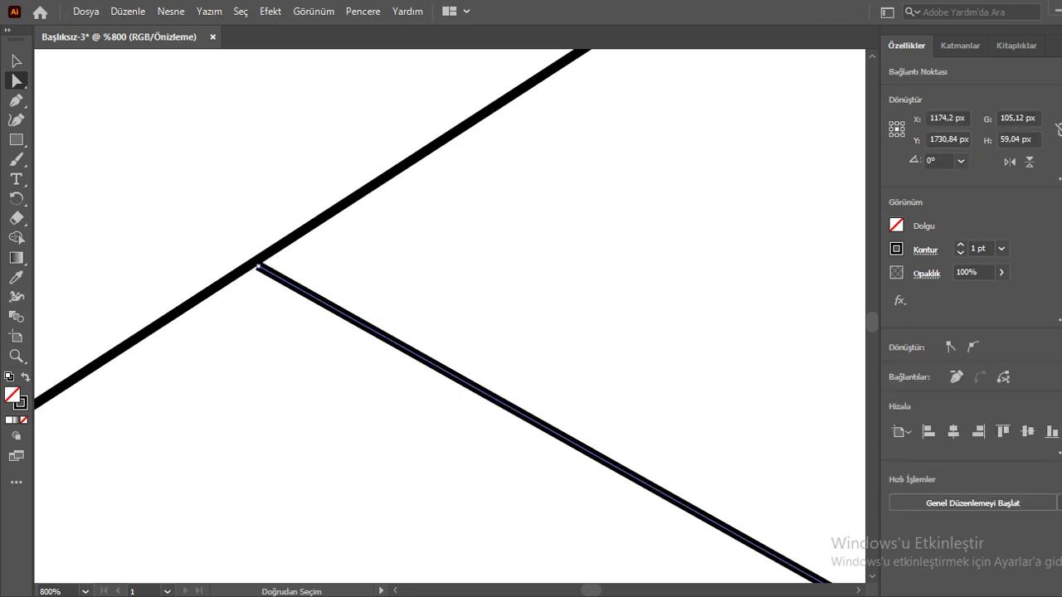
drag(258, 267, 256, 267)
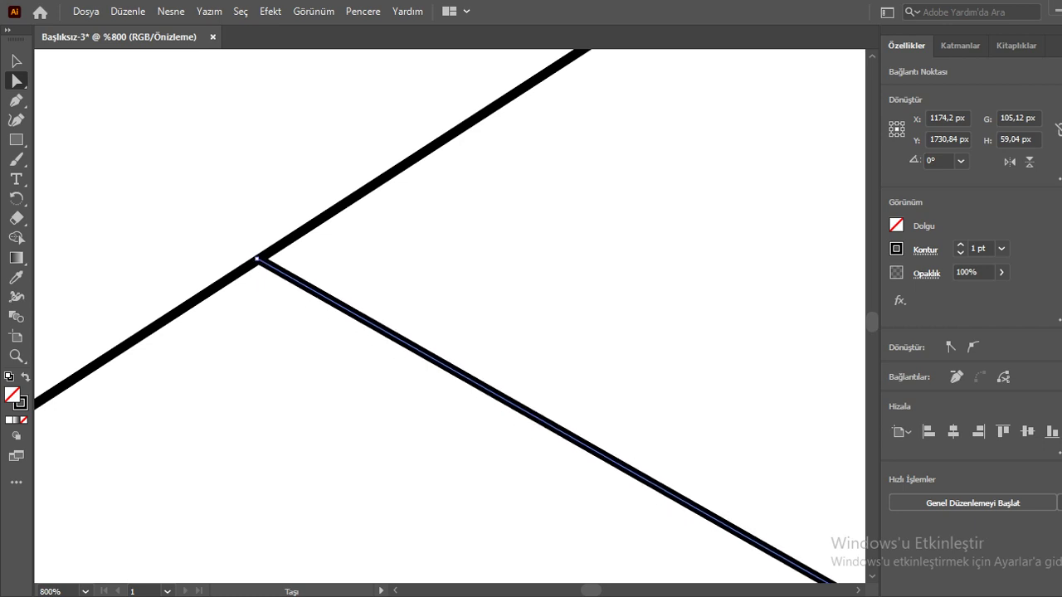
click(507, 273)
scroll(507, 273, down, 3)
drag(580, 249, 348, 431)
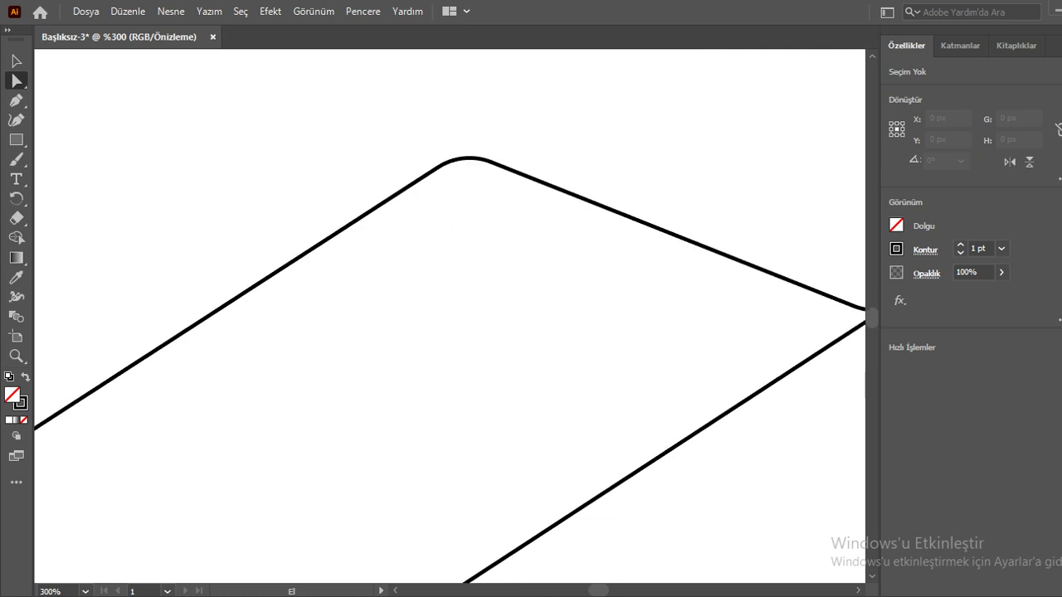
mouse_move(332, 332)
mouse_down()
mouse_move(704, 336)
mouse_move(633, 336)
mouse_move(609, 204)
mouse_up()
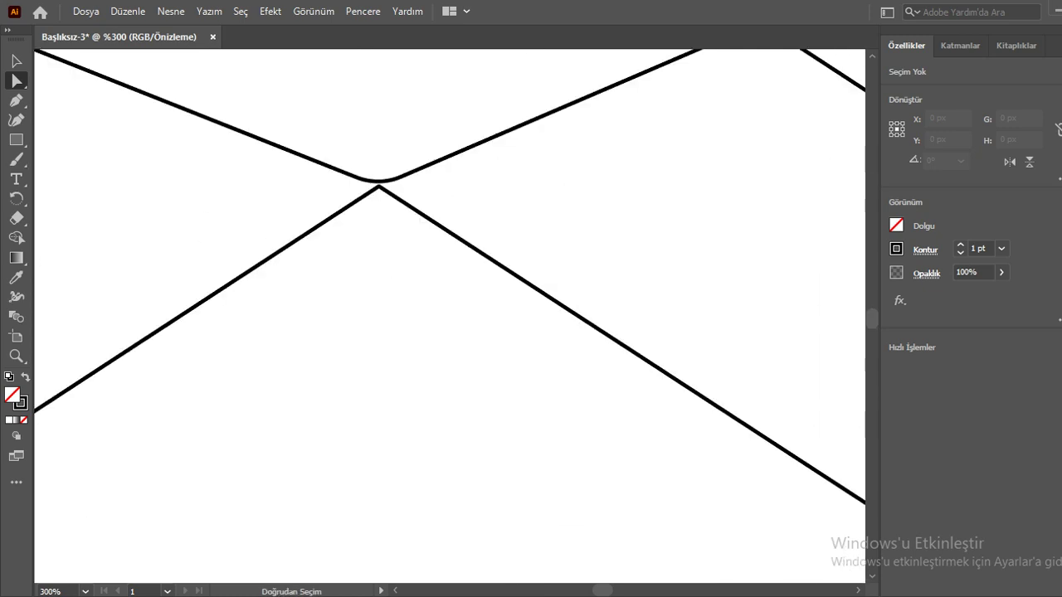
scroll(544, 369, down, 5)
Delete the stray hexagon path segment.
scroll(524, 463, down, 2)
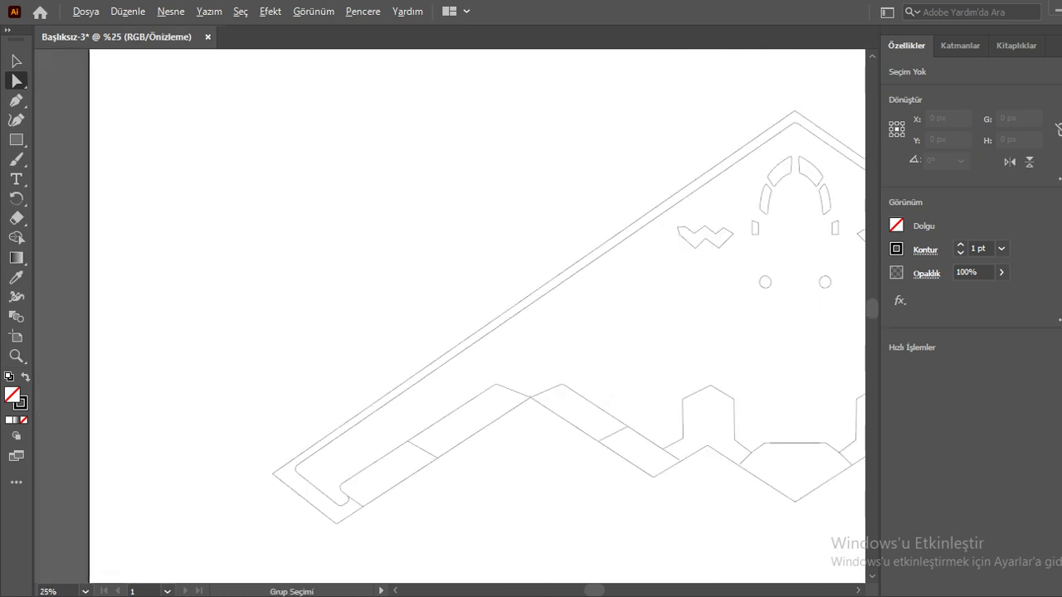
scroll(524, 463, down, 1)
scroll(540, 251, down, 1)
scroll(540, 251, up, 1)
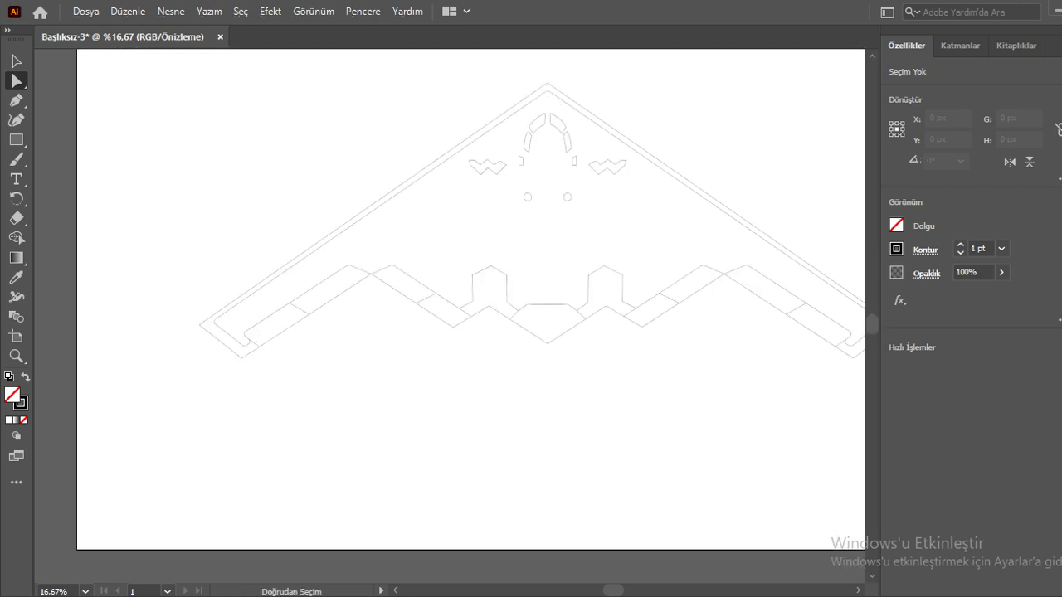
scroll(541, 251, up, 3)
scroll(545, 296, up, 3)
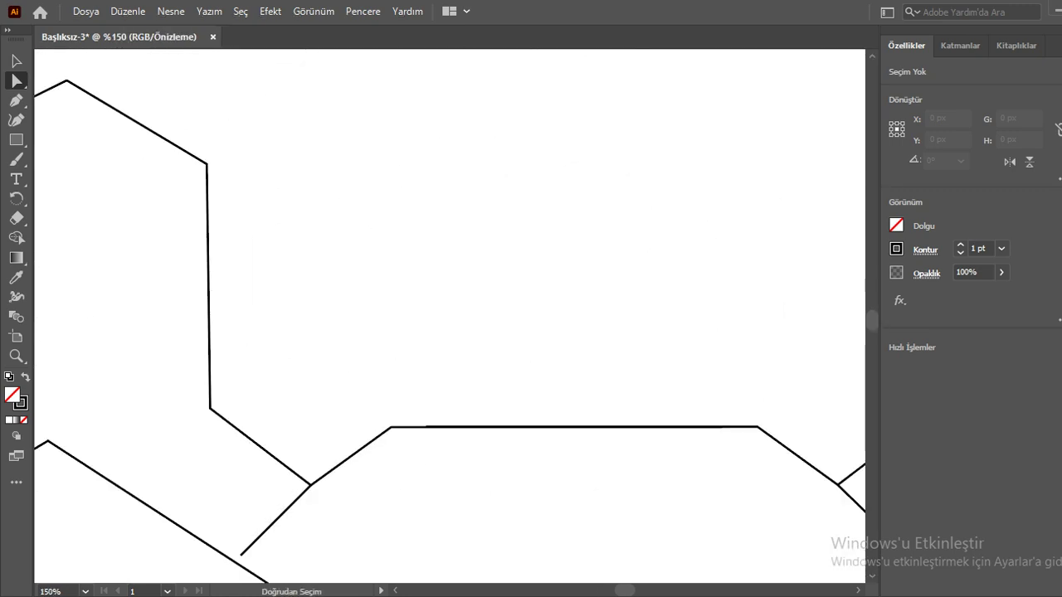
scroll(545, 295, down, 1)
scroll(468, 388, up, 2)
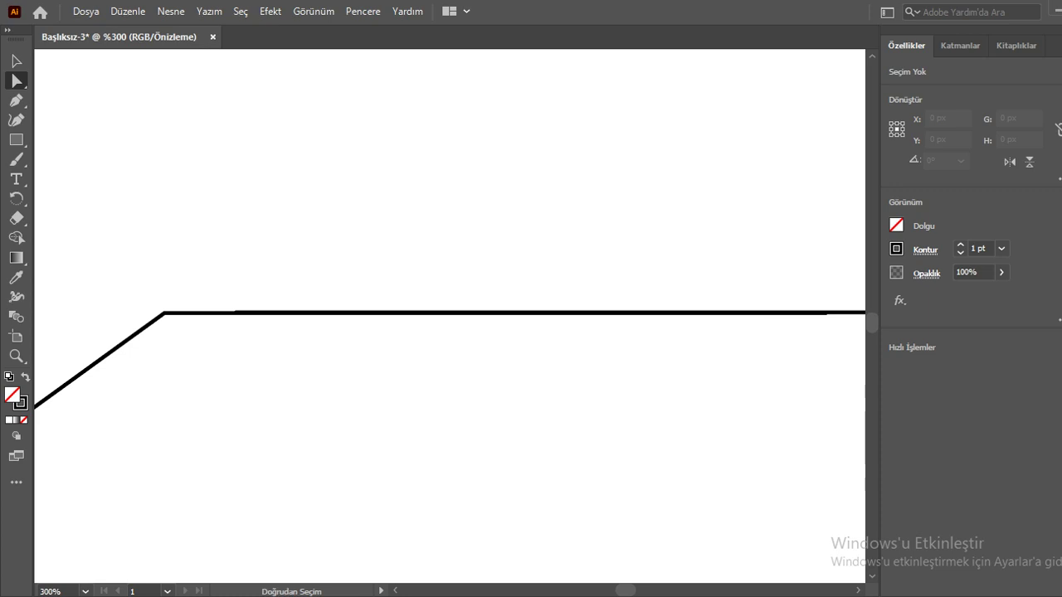
click(498, 313)
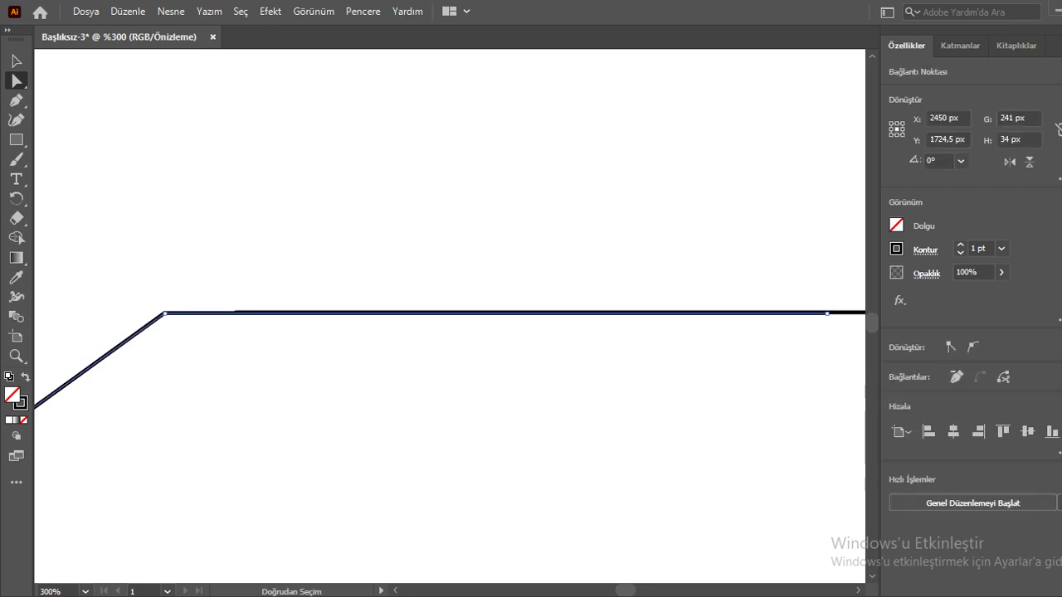
key(Delete)
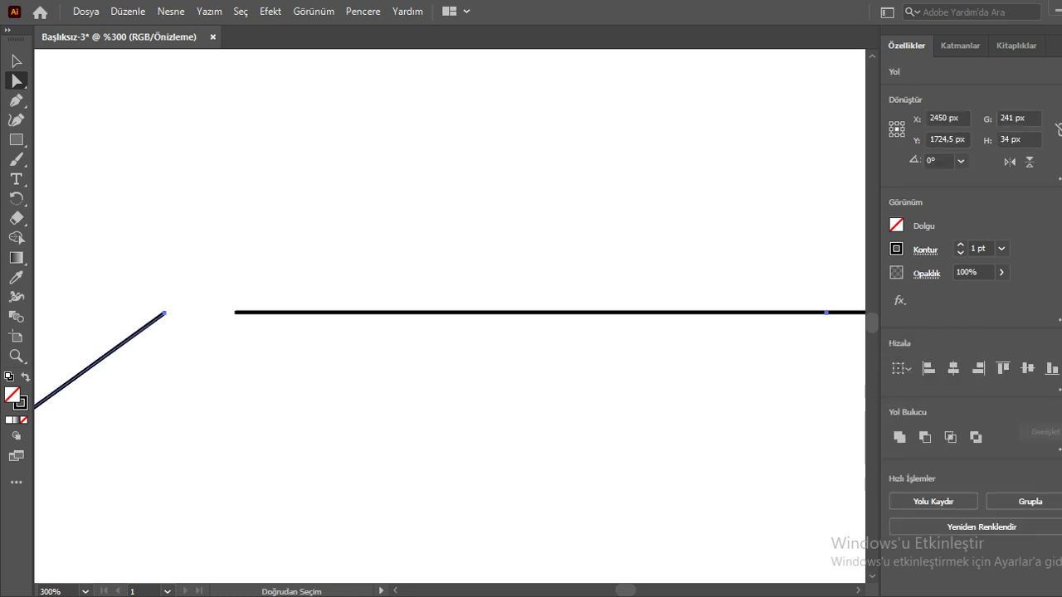
Join the horizontal line's end to the diagonal stroke, forming a closed corner.
scroll(573, 410, down, 3)
scroll(372, 430, up, 3)
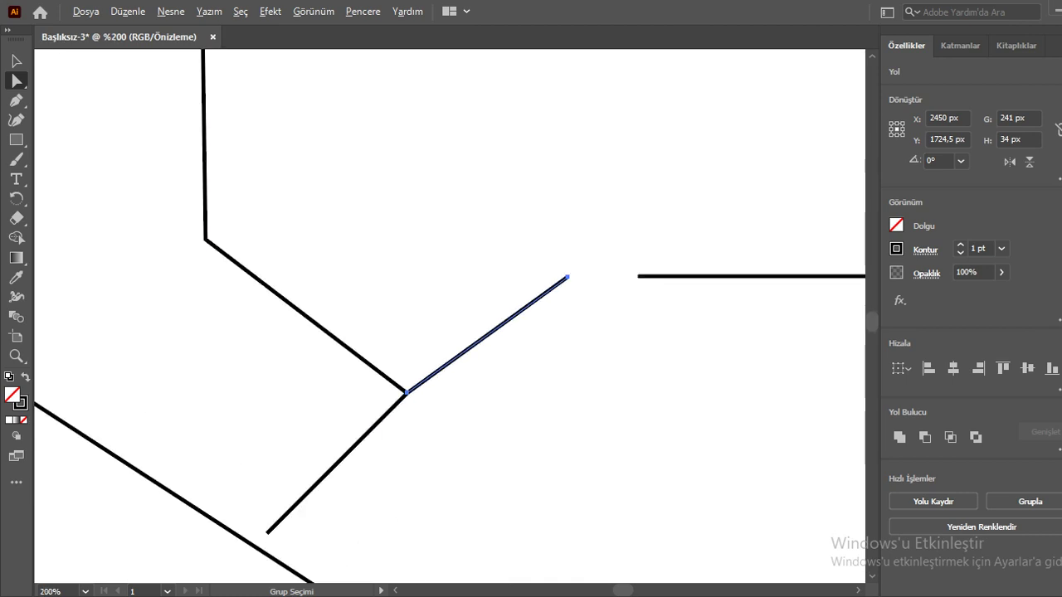
scroll(372, 430, up, 1)
scroll(372, 430, up, 1)
click(637, 316)
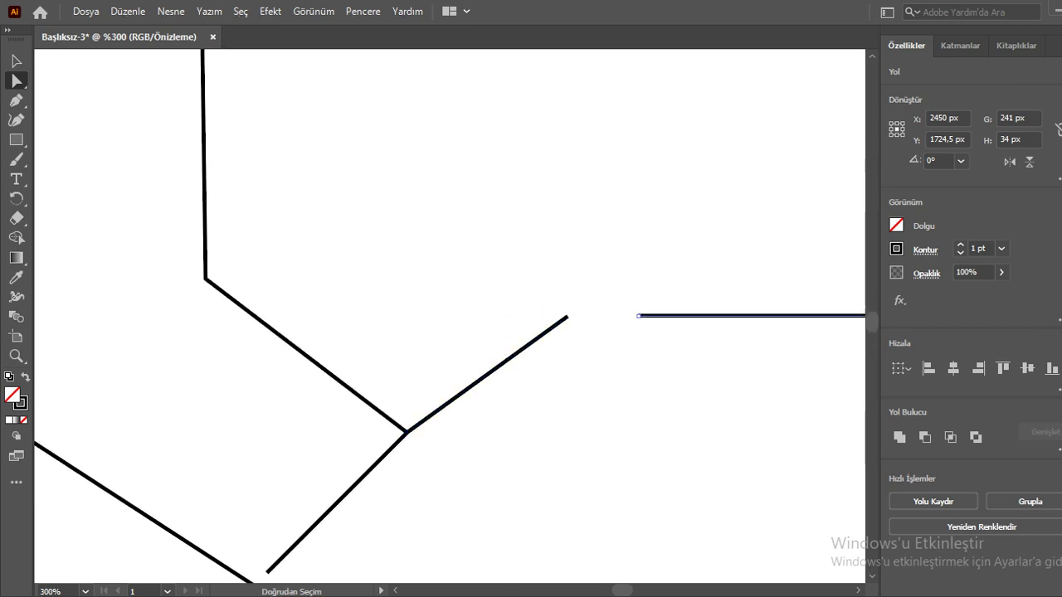
drag(637, 316, 565, 319)
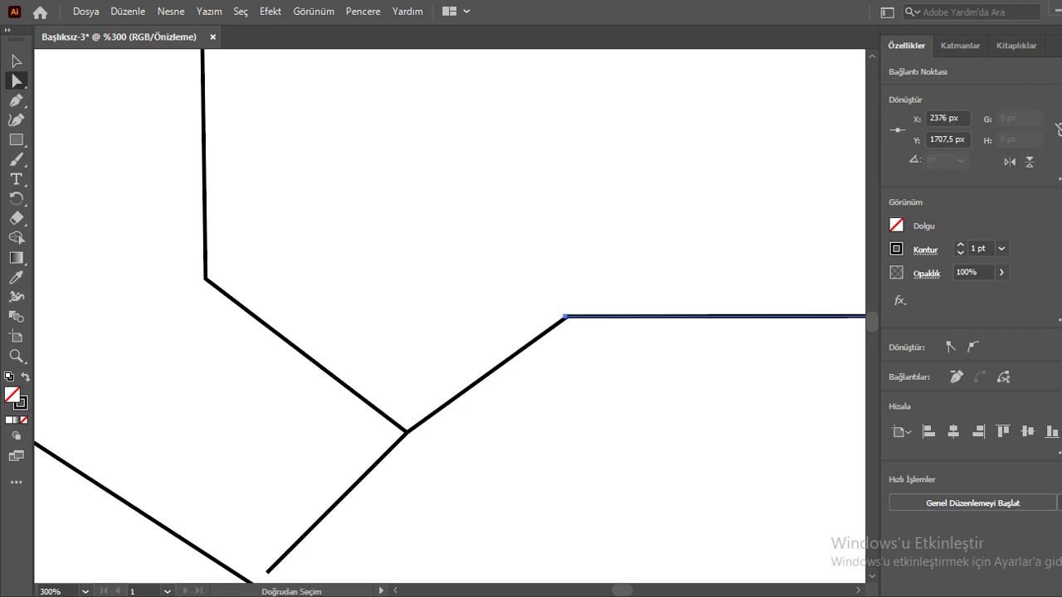
scroll(582, 359, up, 1)
scroll(583, 360, up, 2)
click(519, 249)
scroll(518, 249, up, 1)
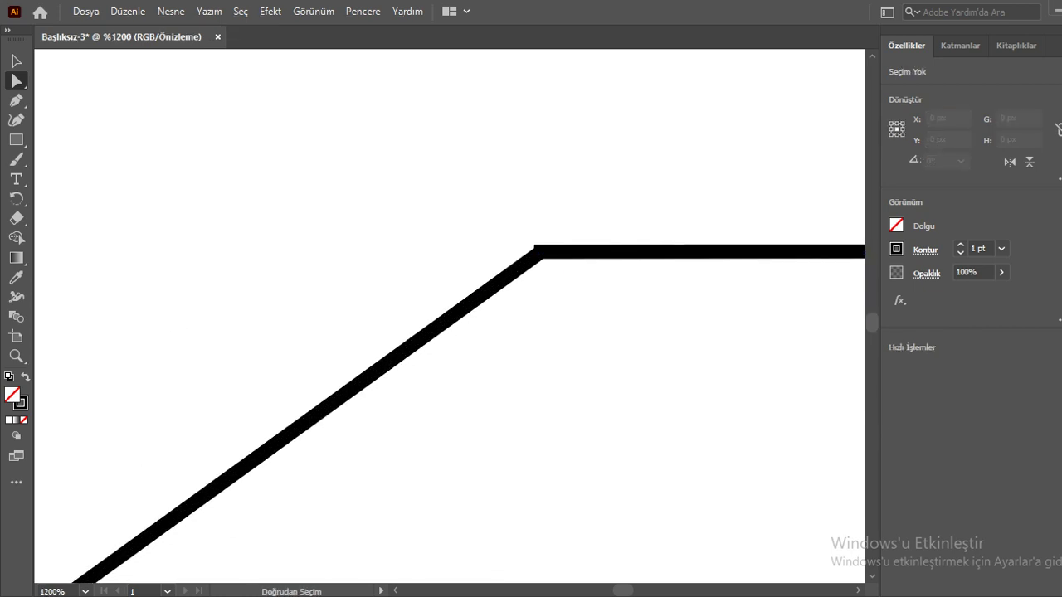
click(515, 270)
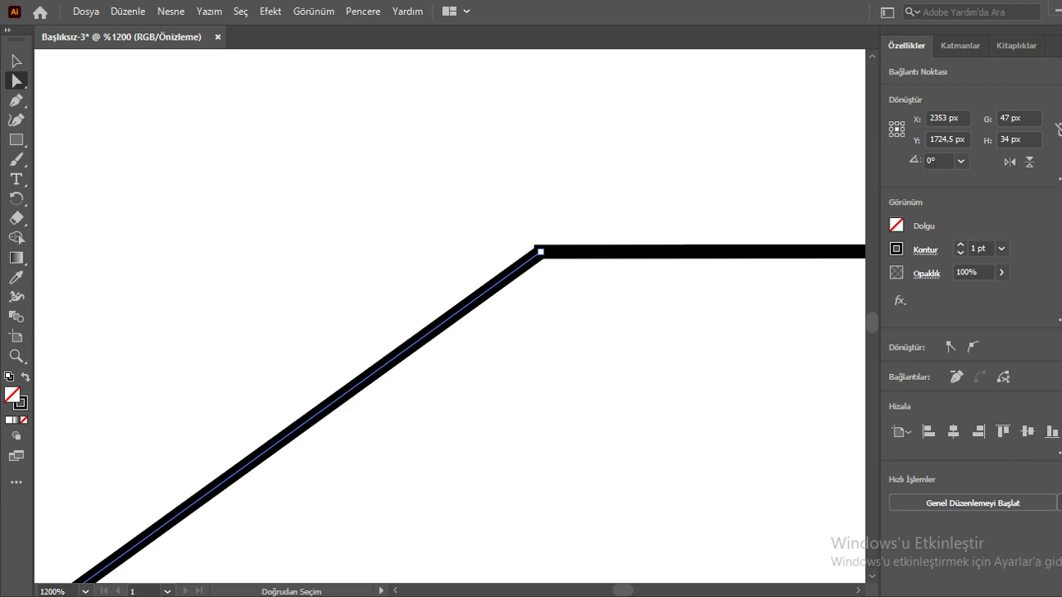
click(540, 250)
click(614, 325)
Scroll around the drawing to look for the next gap in the outline.
scroll(614, 325, down, 2)
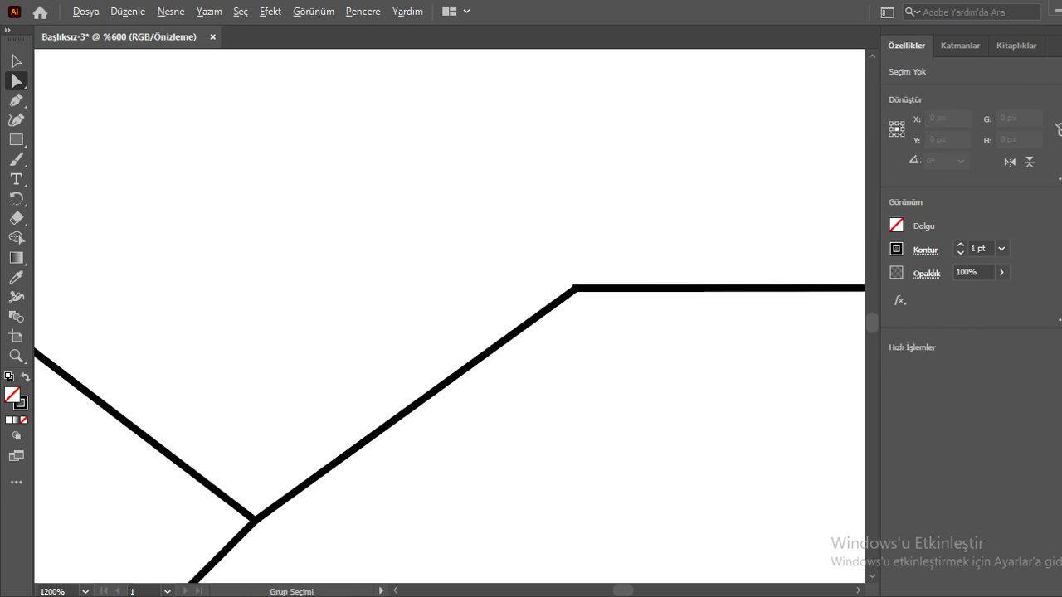
scroll(614, 325, down, 1)
scroll(450, 315, right, 5)
scroll(450, 315, right, 3)
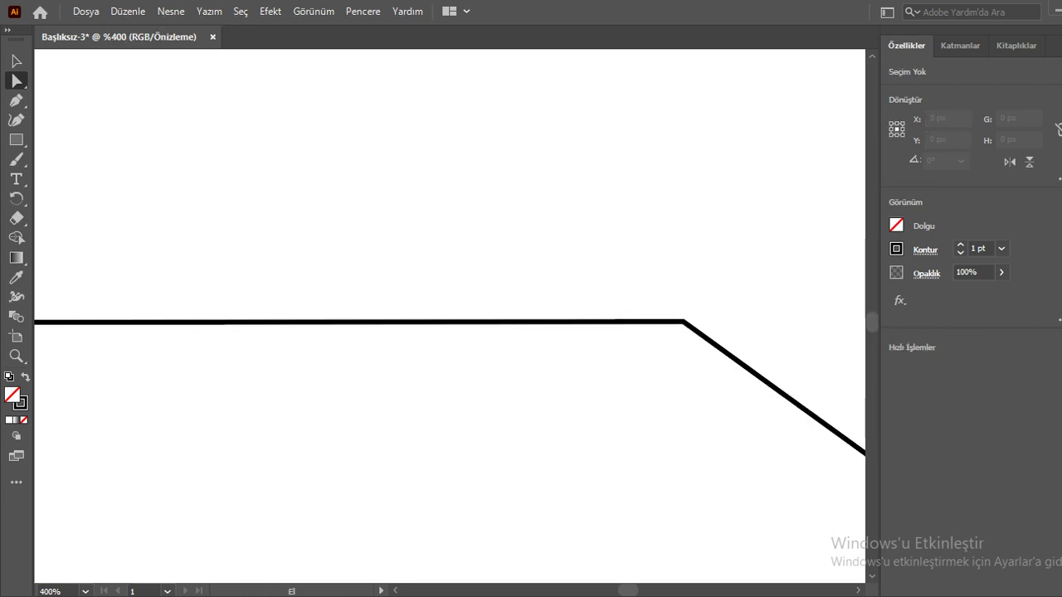
scroll(449, 315, down, 2)
scroll(450, 315, right, 3)
scroll(450, 315, down, 5)
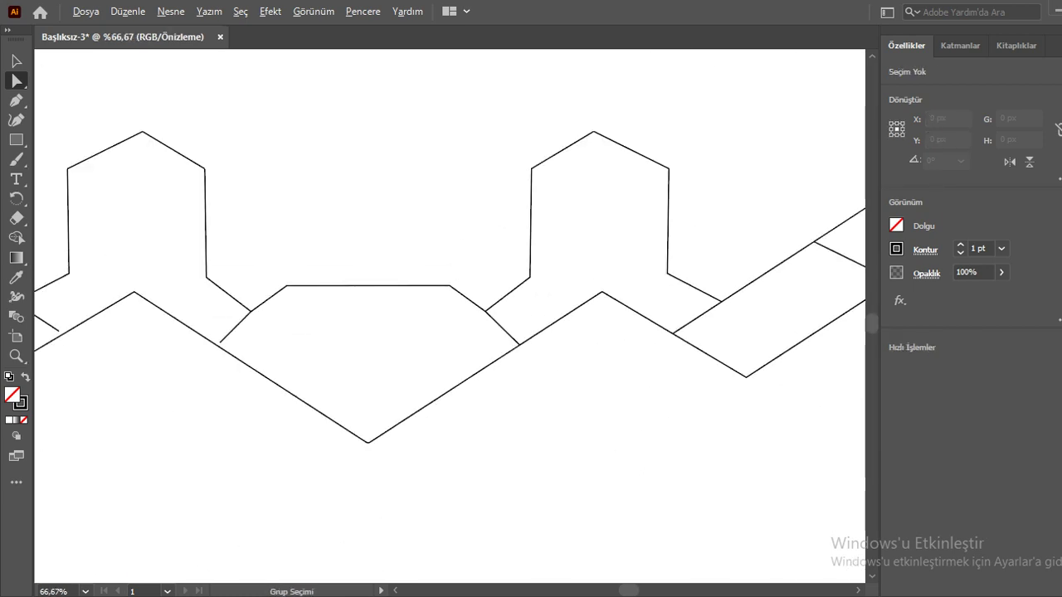
scroll(338, 337, left, 3)
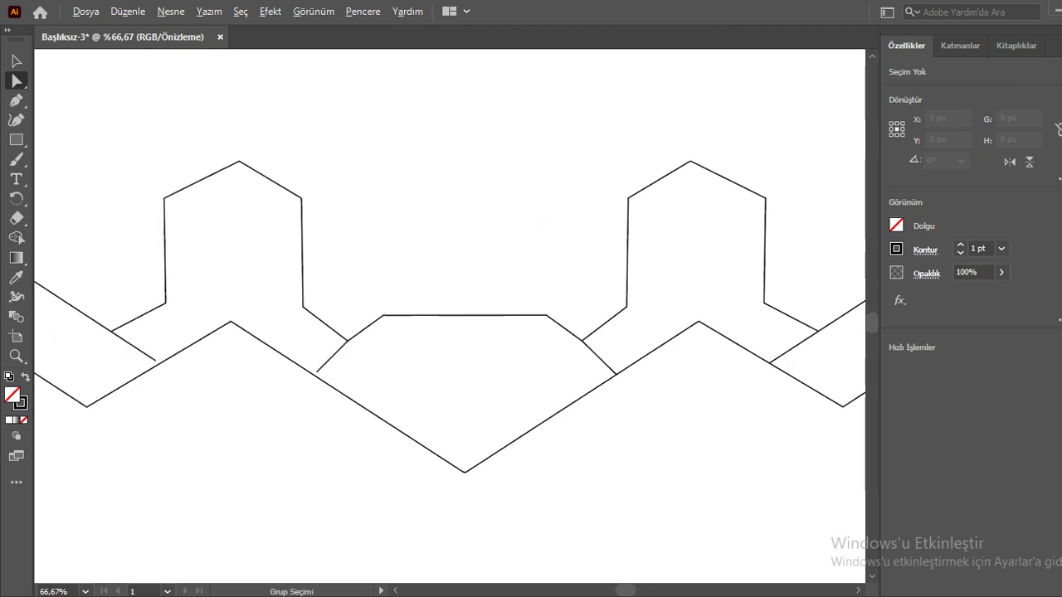
scroll(339, 337, up, 3)
scroll(379, 294, left, 3)
scroll(379, 294, down, 2)
scroll(379, 295, up, 4)
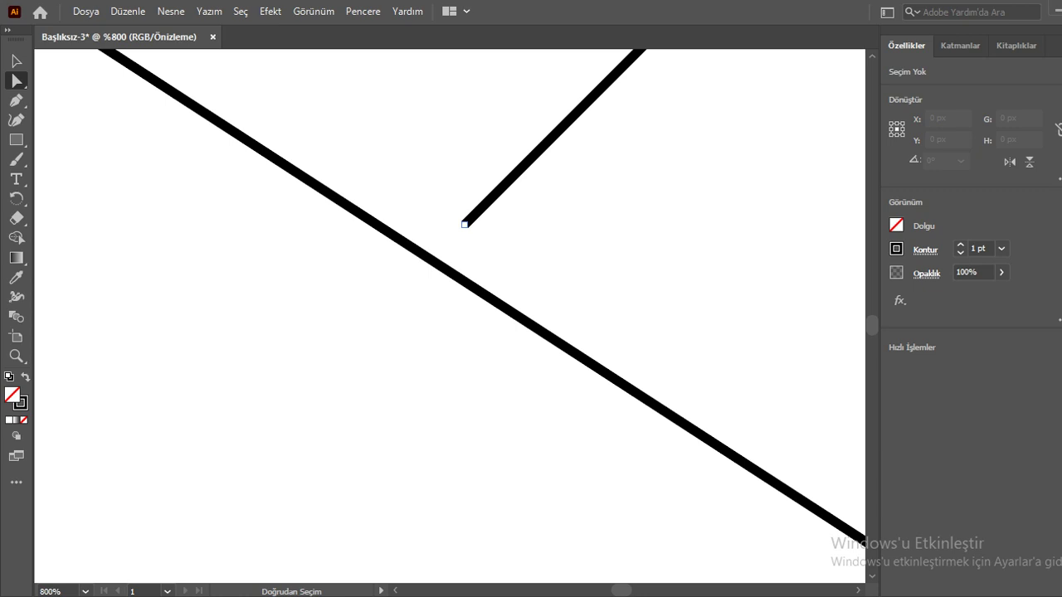
Snap the short connector line's end onto the long diagonal outline edge.
drag(465, 224, 428, 260)
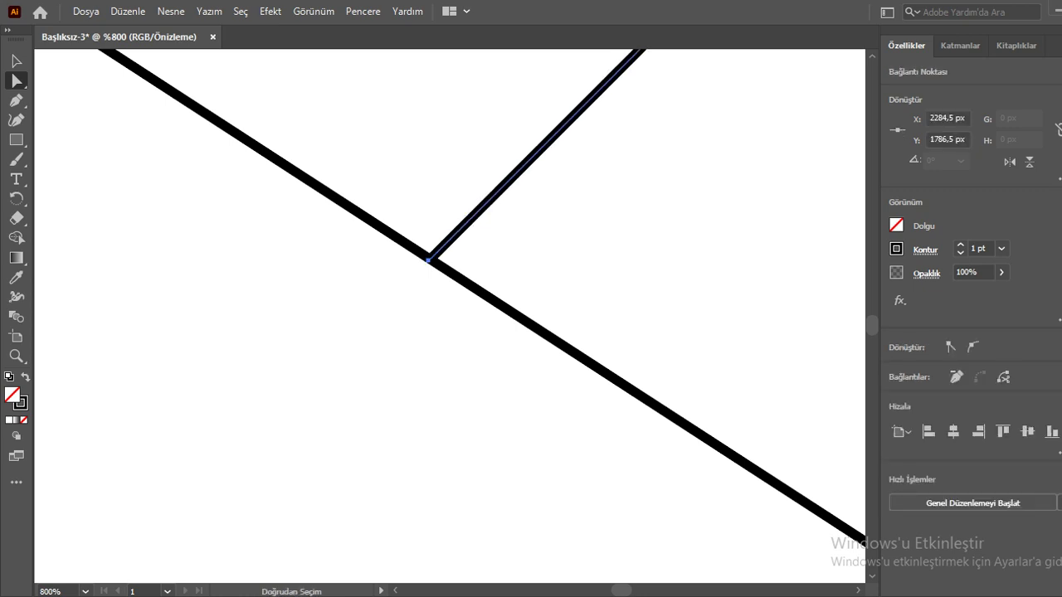
drag(322, 241, 231, 301)
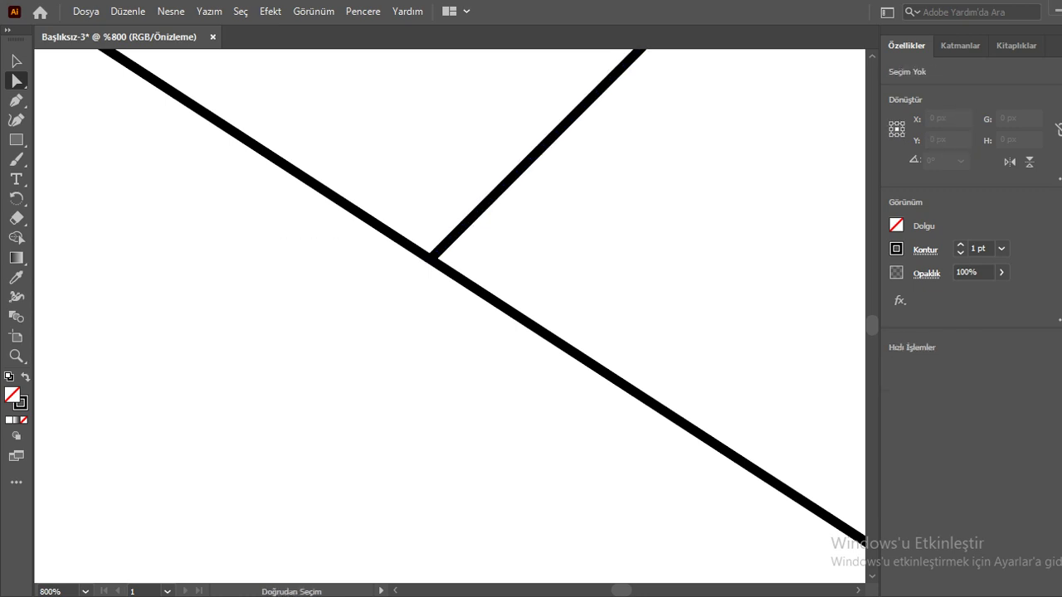
drag(448, 298, 736, 466)
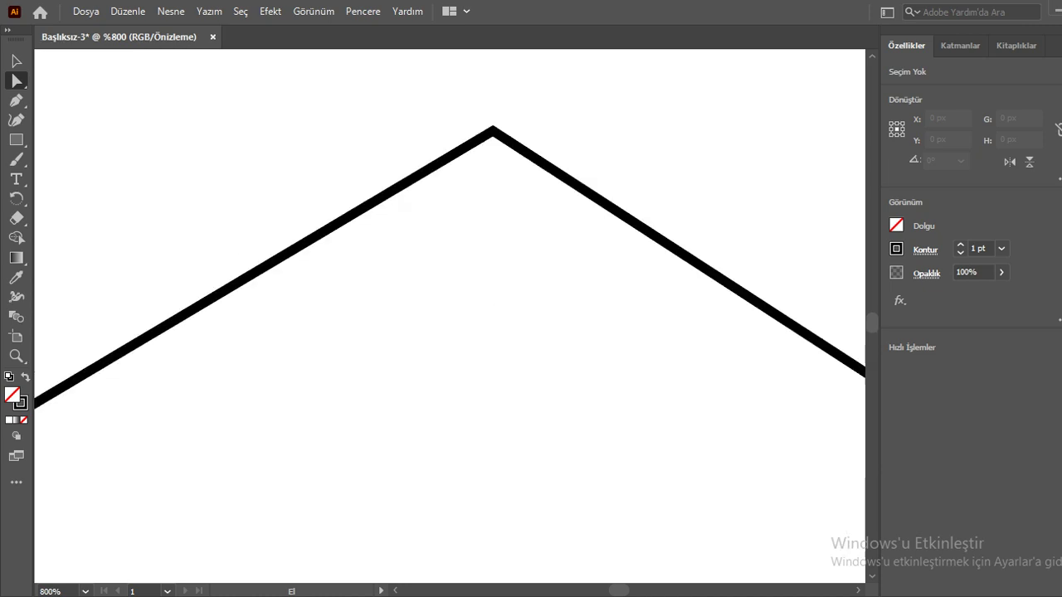
key(ctrl+minus)
key(ctrl+minus)
key(ctrl+minus)
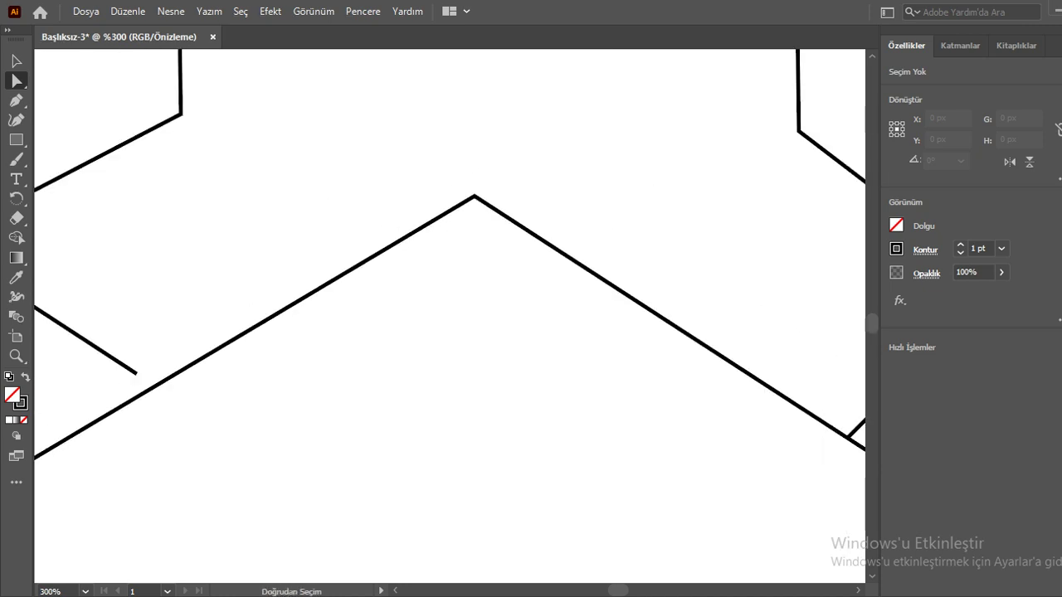
key(ctrl+plus)
key(ctrl+plus)
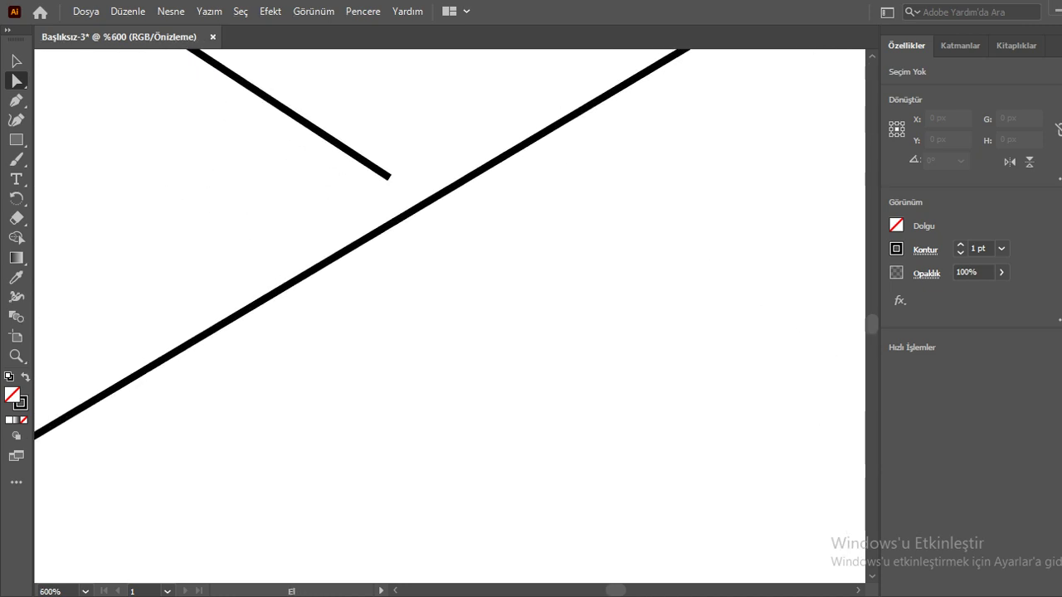
scroll(448, 315, up, 1)
Snap the upper line's loose endpoint onto the lower line at the crossing.
click(387, 208)
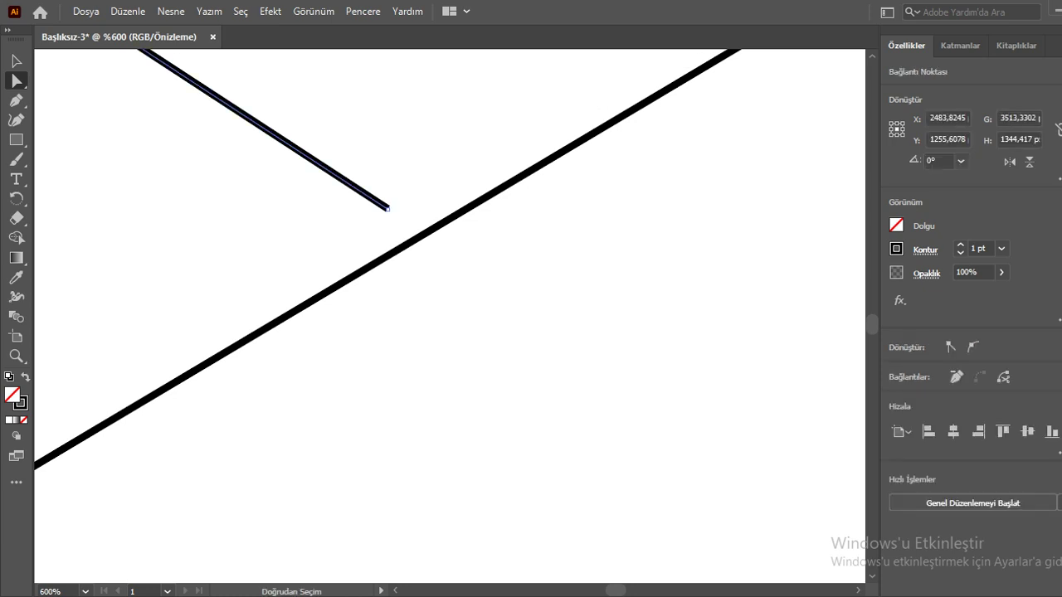
drag(388, 209, 421, 235)
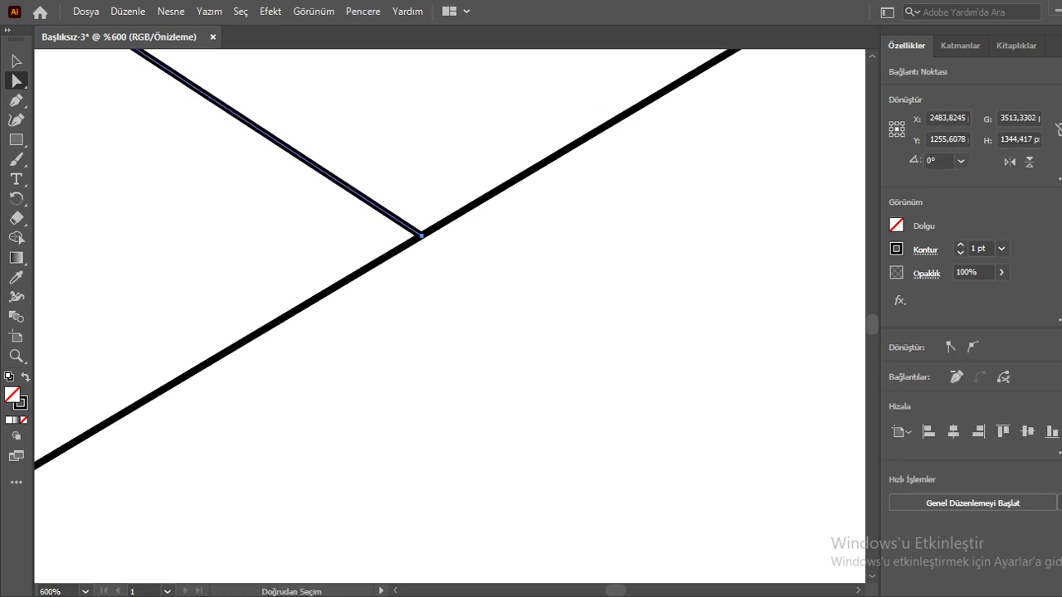
key(ctrl+minus)
key(ctrl+minus)
key(ctrl+minus)
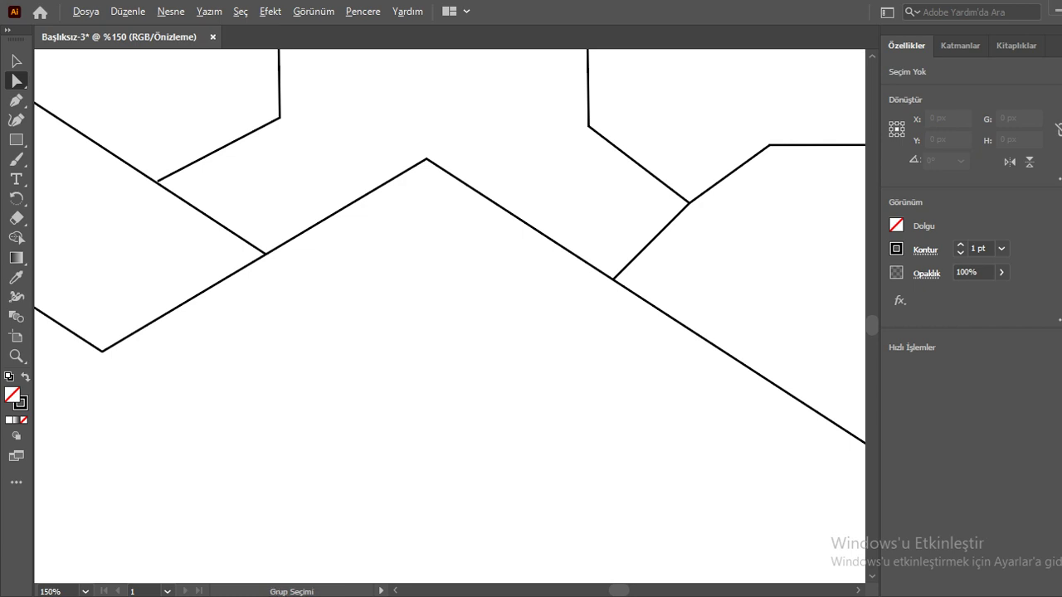
key(ctrl+plus)
key(ctrl+plus)
key(ctrl+plus)
key(ctrl+plus)
key(ctrl+plus)
key(ctrl+plus)
key(ctrl+plus)
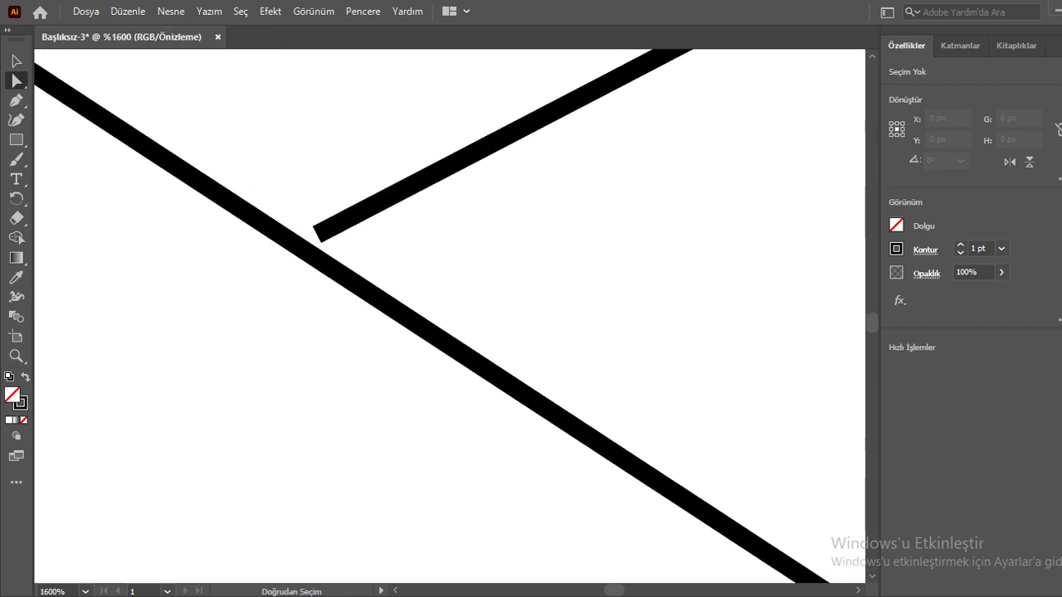
scroll(448, 315, up, 1)
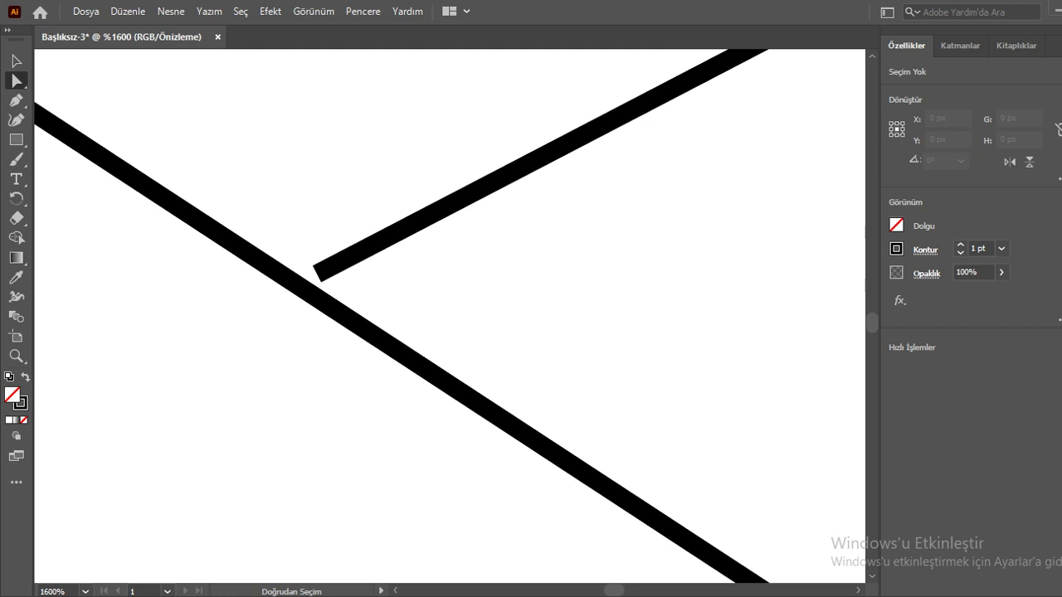
Snap the upper lines' left endpoints down onto the diagonal and the lower line.
click(317, 272)
drag(316, 273, 307, 289)
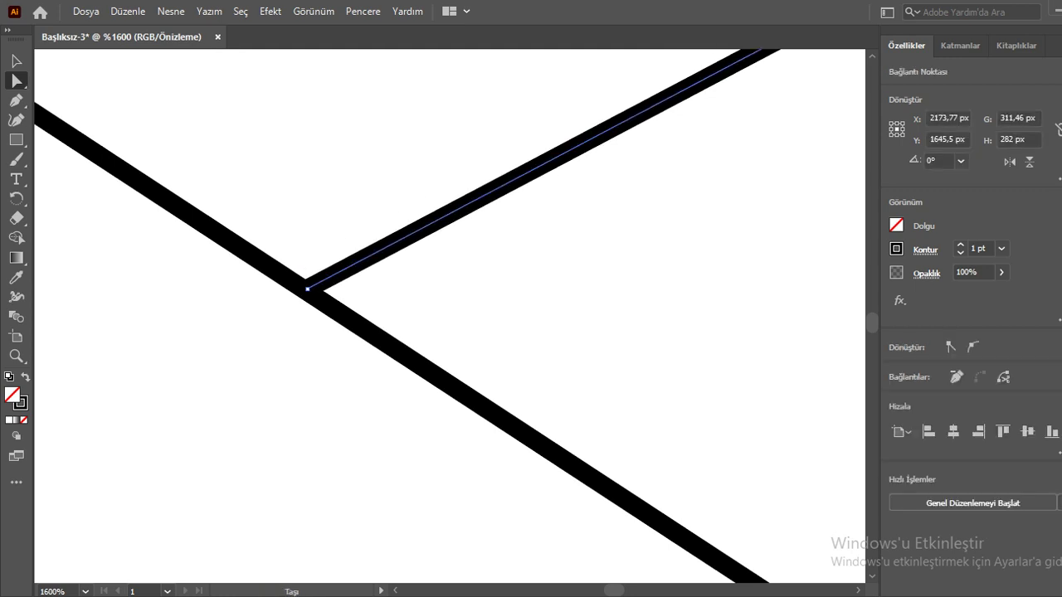
key(ctrl+shift+a)
scroll(94, 255, down, 3)
scroll(94, 255, down, 2)
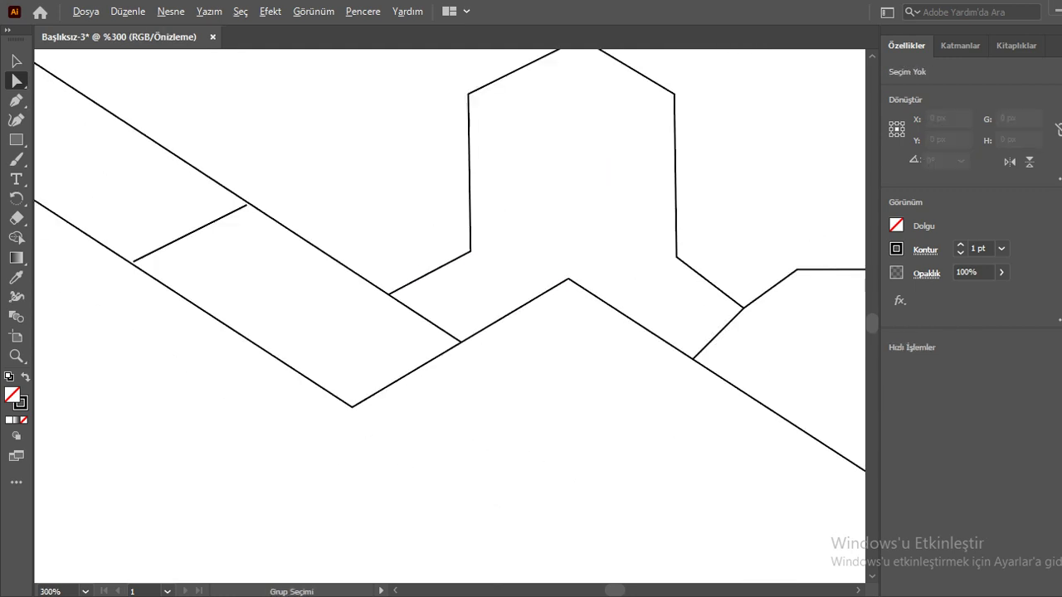
scroll(111, 268, up, 1)
scroll(111, 268, up, 5)
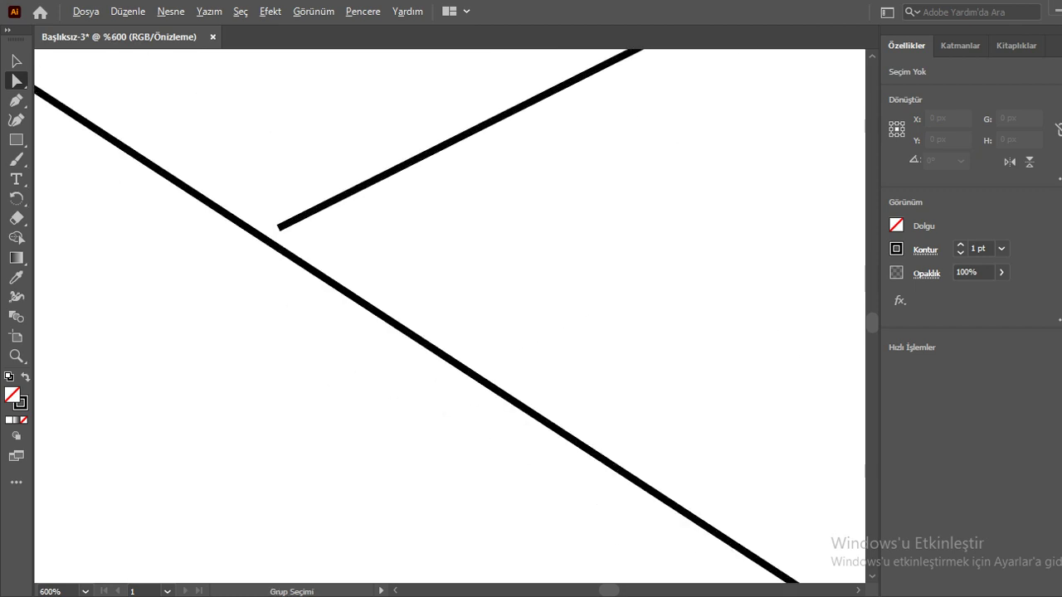
drag(290, 219, 273, 238)
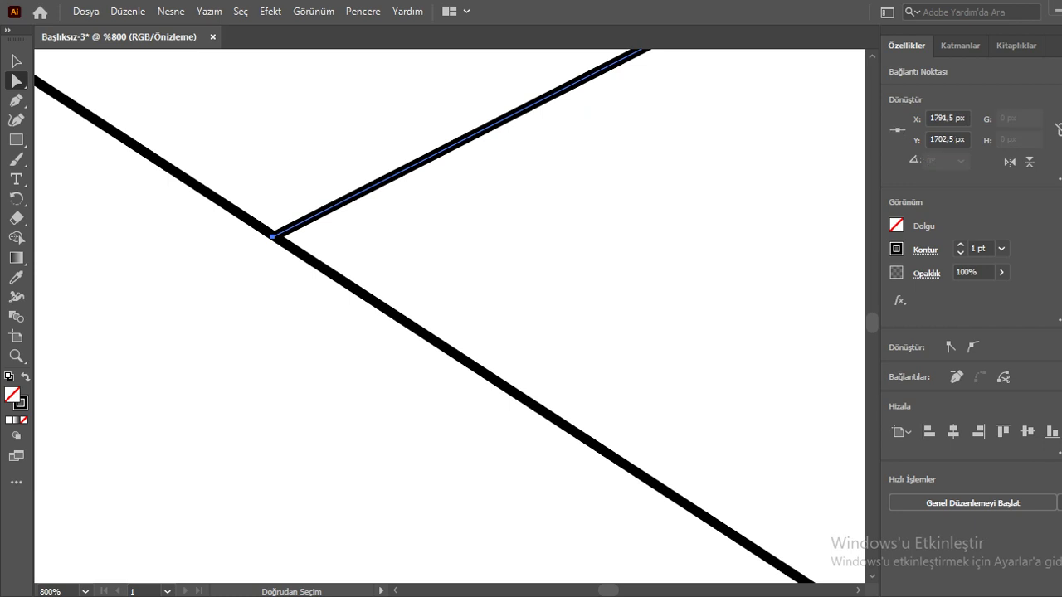
drag(550, 125, 585, 158)
scroll(448, 316, up, 3)
scroll(448, 315, up, 3)
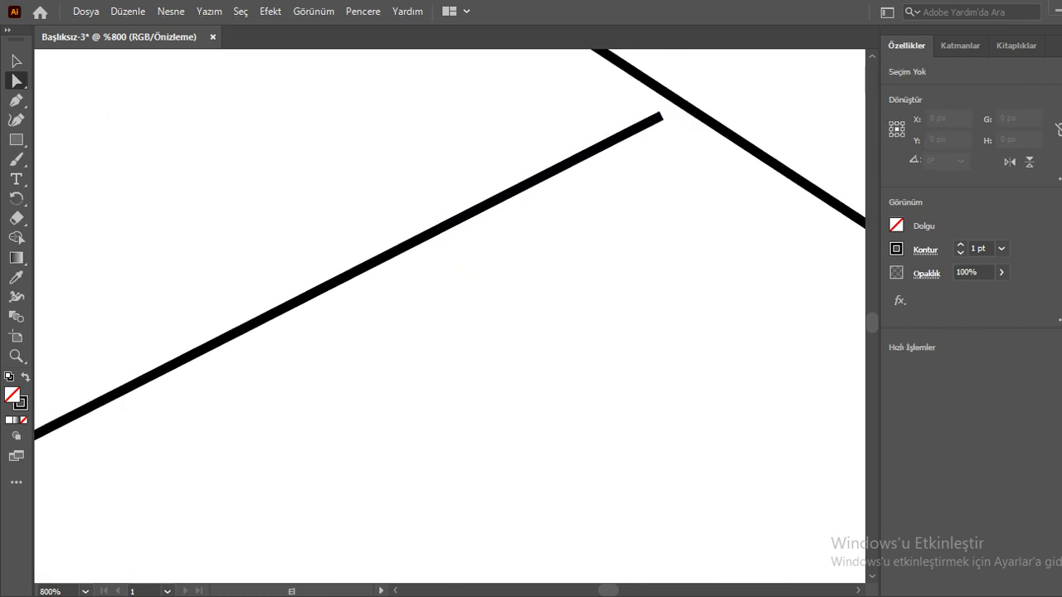
scroll(448, 315, up, 2)
Join the lower line's right endpoint to the upper line, then move to the nacelles.
click(584, 164)
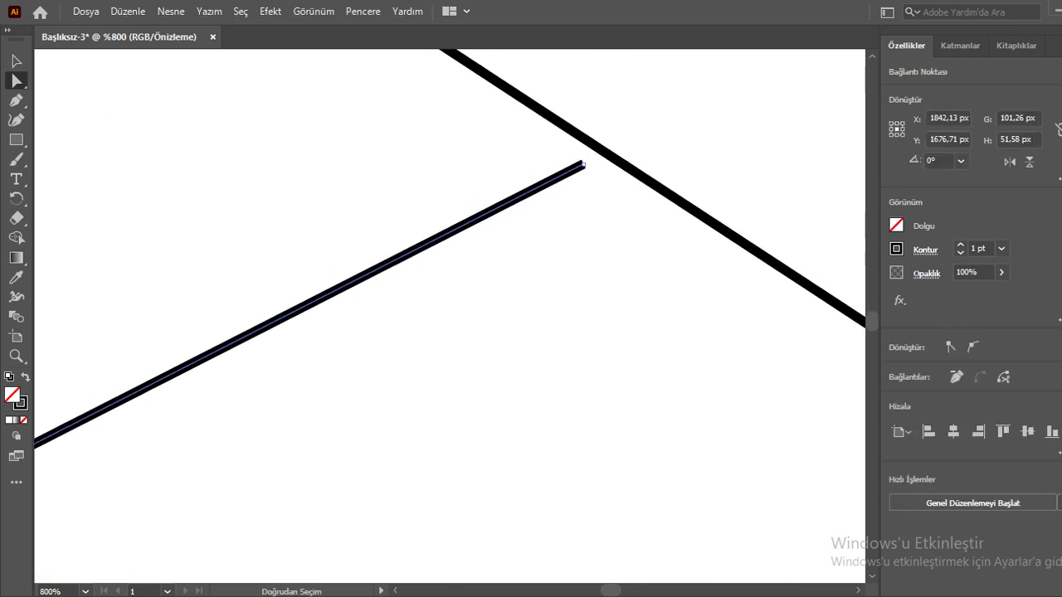
drag(584, 164, 604, 152)
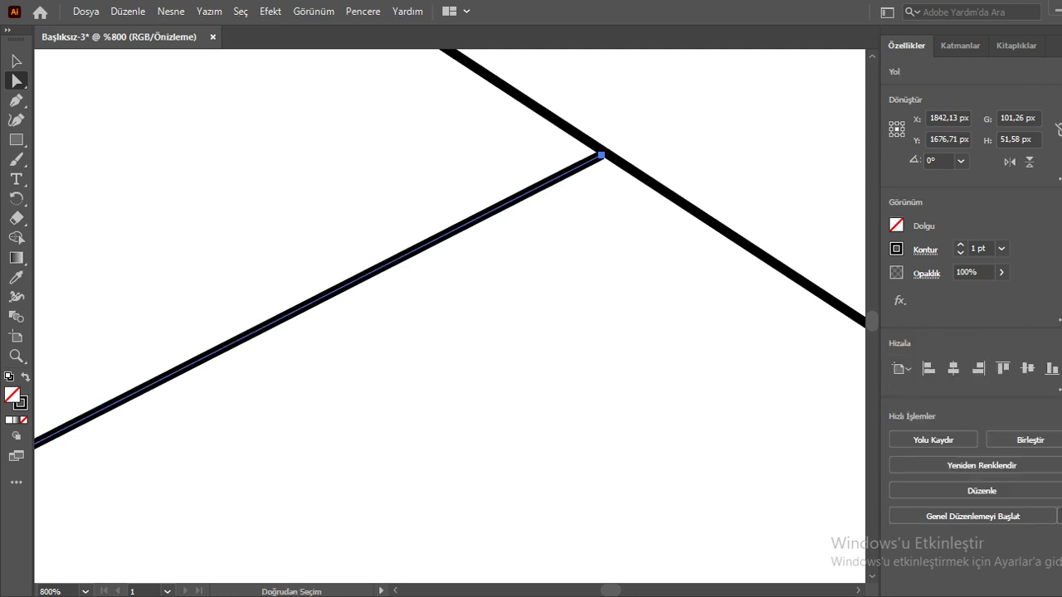
click(485, 269)
scroll(485, 270, down, 3)
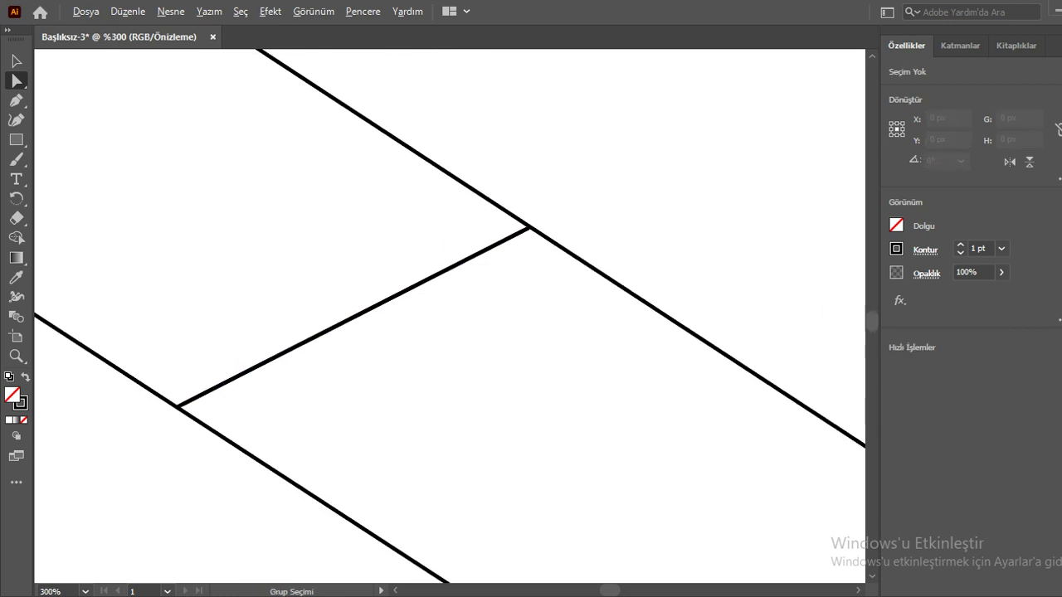
scroll(485, 270, down, 5)
drag(580, 332, 350, 357)
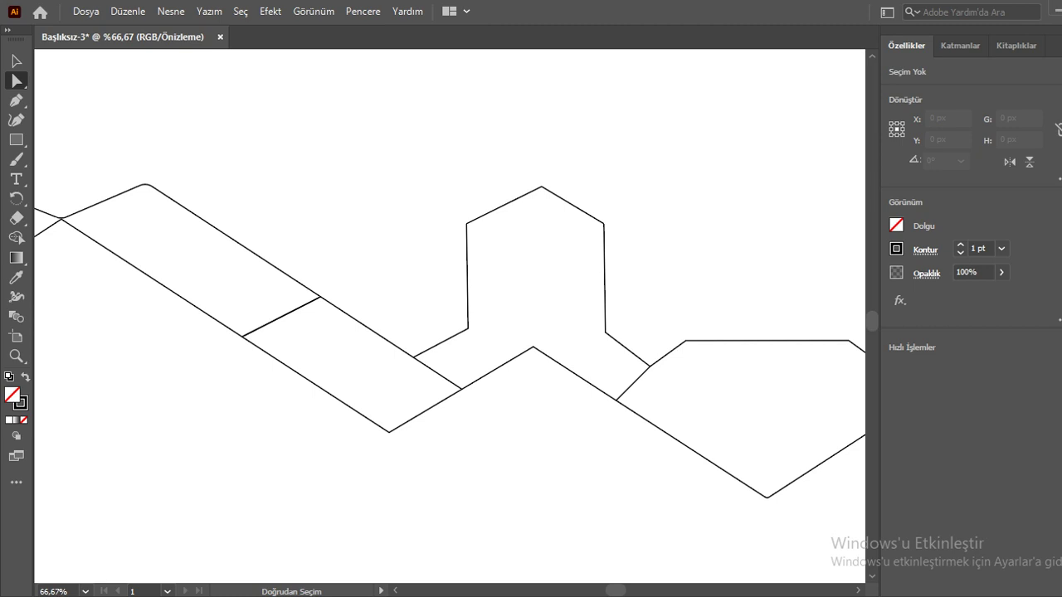
Lower the hexagonal nacelle's top anchor and nudge it slightly left to recentre the peak.
scroll(553, 223, up, 2)
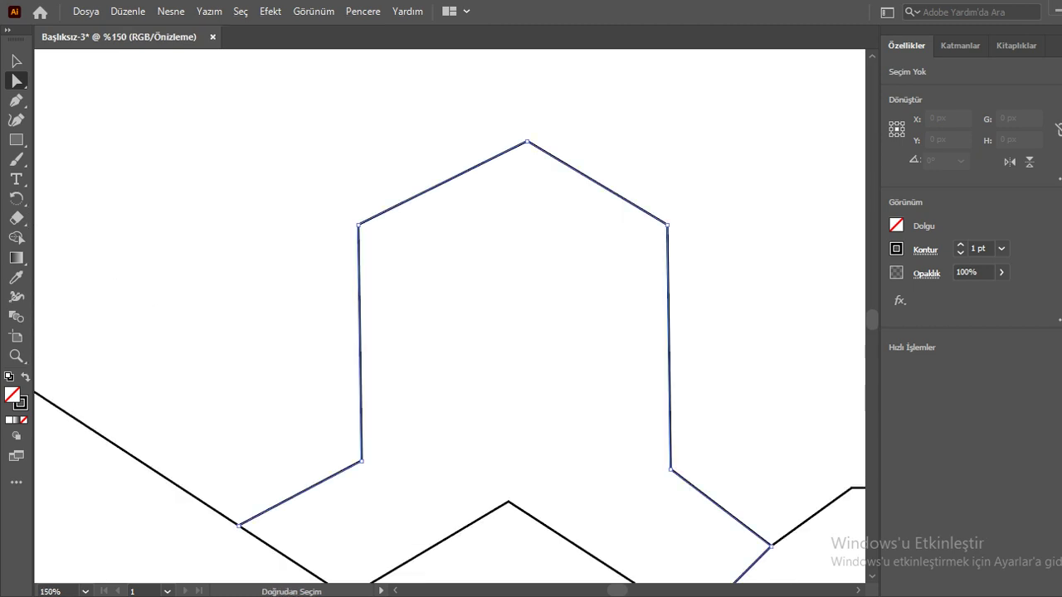
click(360, 331)
drag(526, 141, 514, 147)
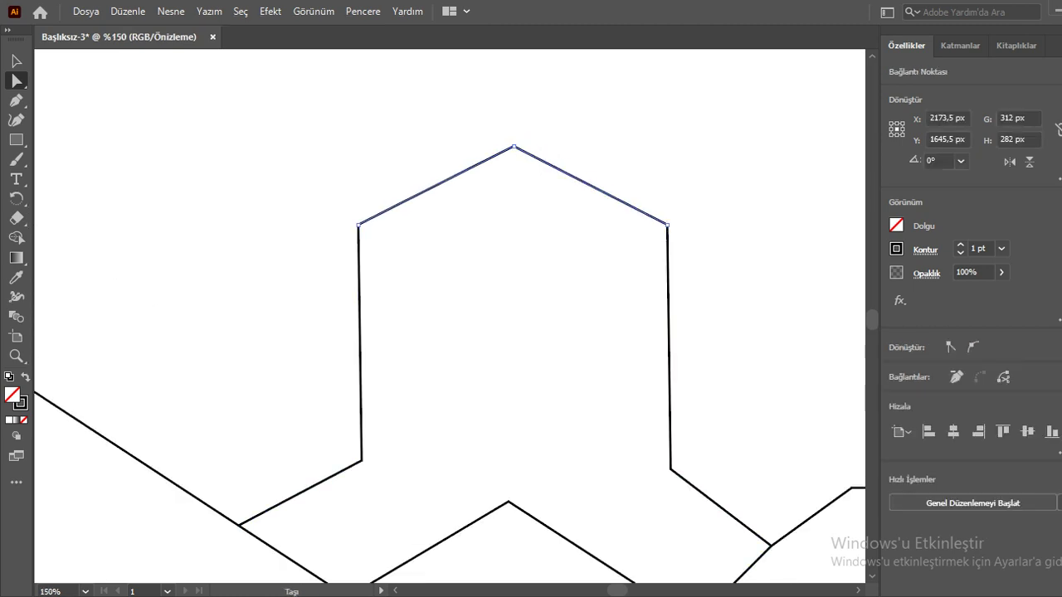
drag(514, 147, 518, 162)
alt+click(518, 162)
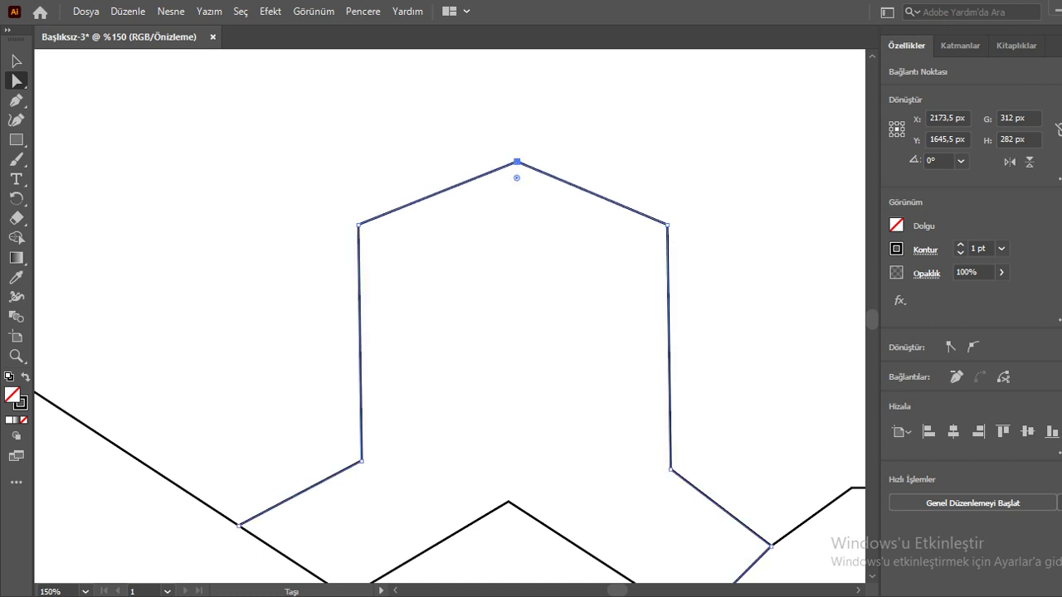
key(ctrl+shift+a)
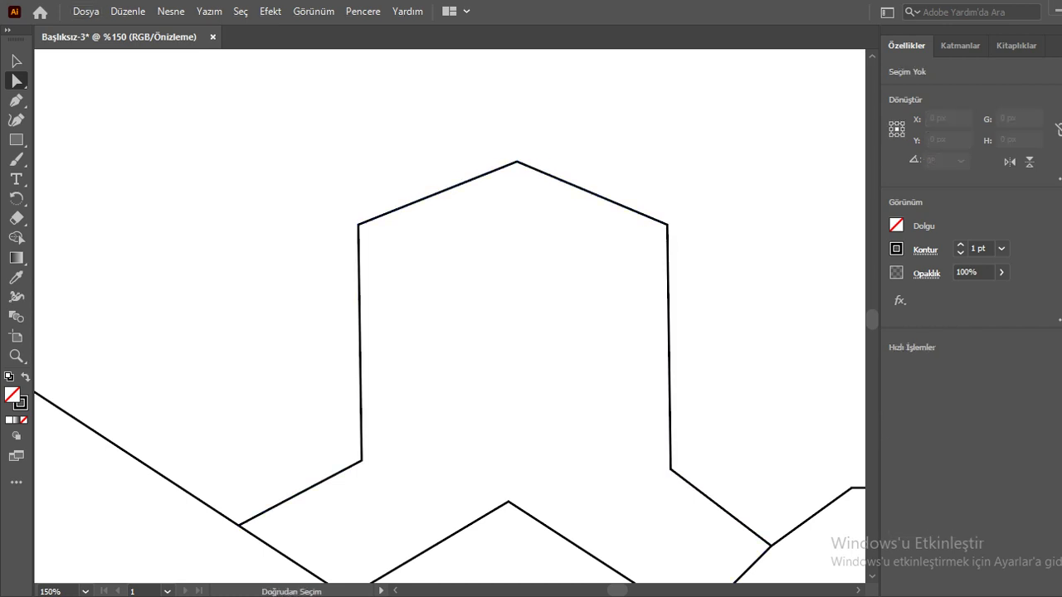
drag(518, 162, 512, 162)
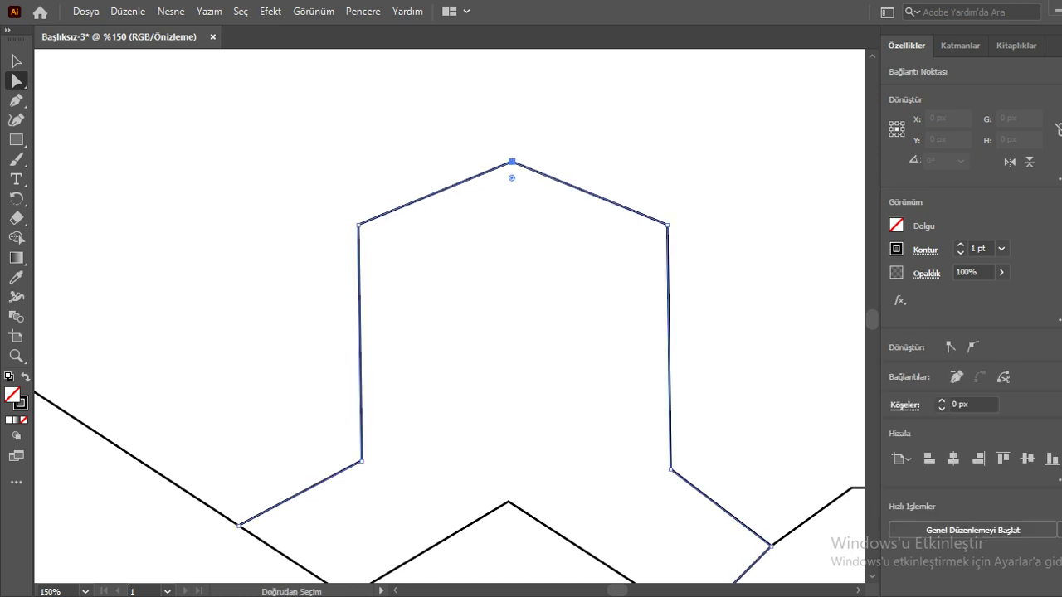
key(ctrl+shift+a)
Show the Layers panel and zoom out to centre the whole bomber outline.
click(960, 45)
key(ctrl+minus)
key(ctrl+minus)
key(ctrl+minus)
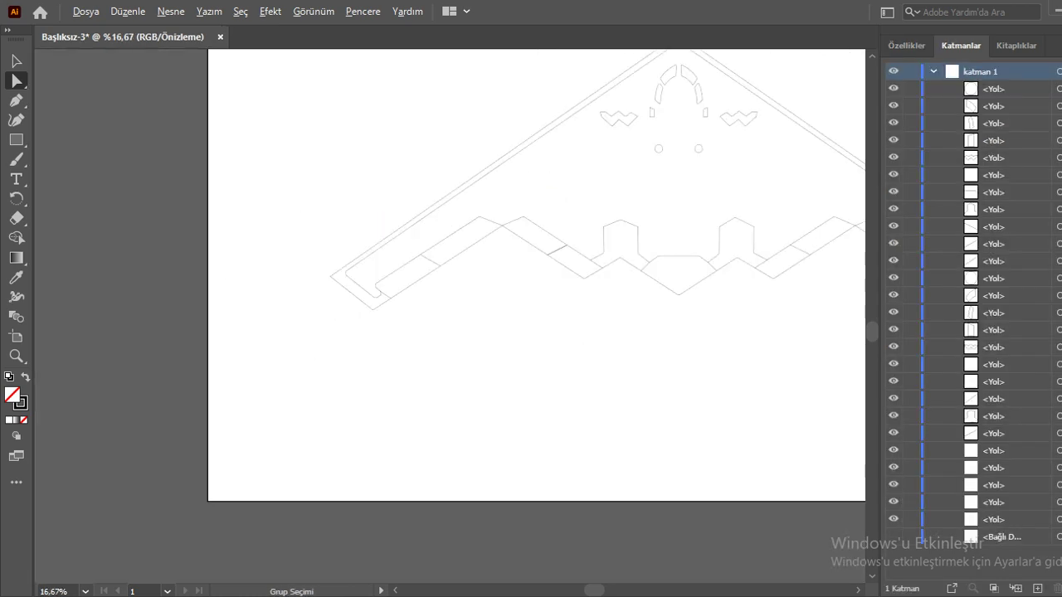
drag(531, 315, 317, 358)
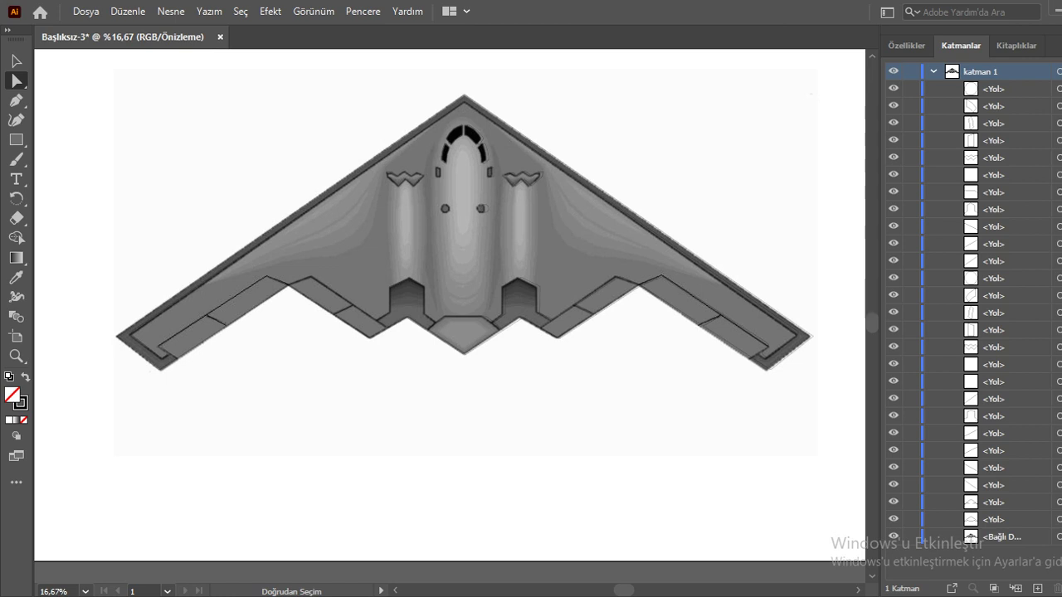
Toggle the linked reference image layer's visibility six times, leaving it visible.
click(894, 537)
click(893, 537)
click(893, 537)
click(893, 537)
click(893, 537)
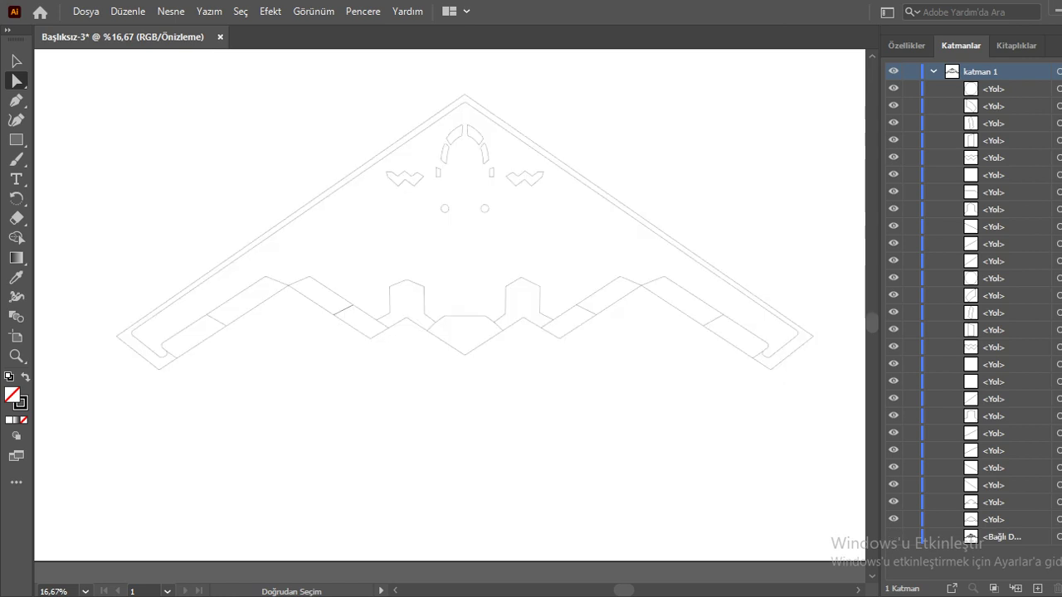
click(894, 537)
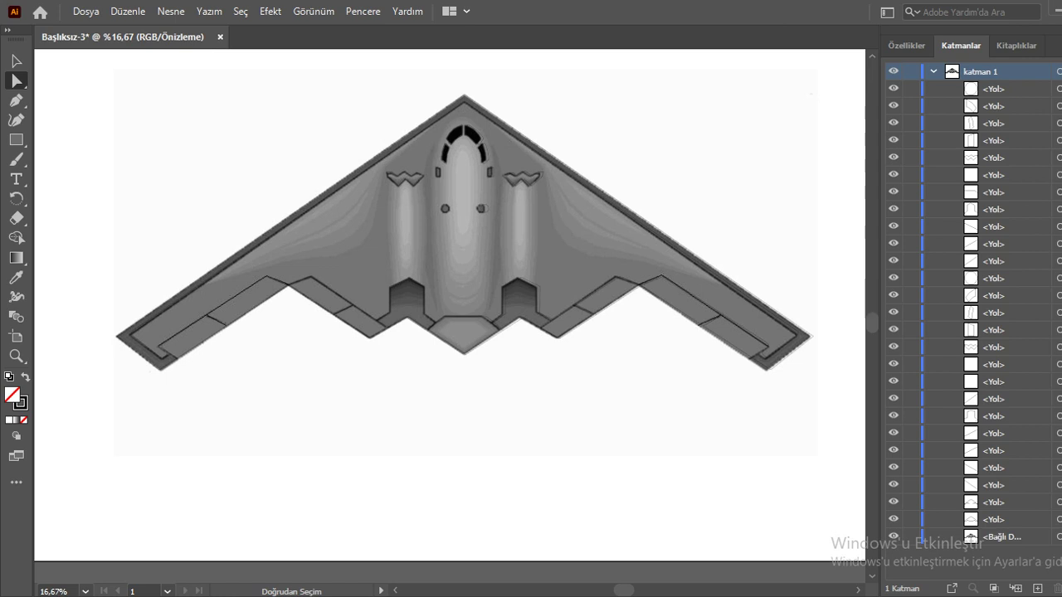
click(894, 537)
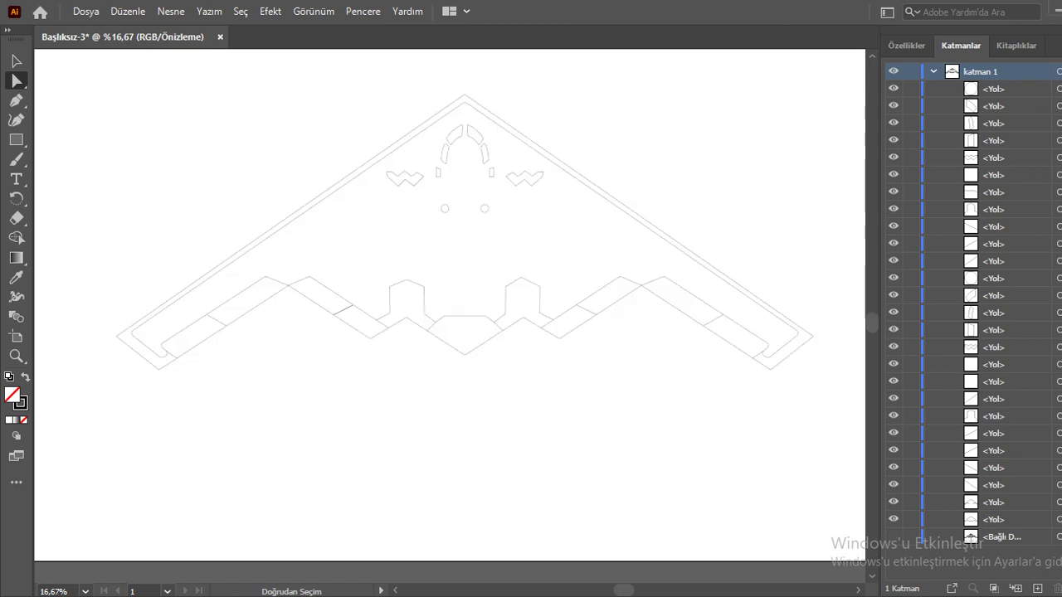
click(893, 536)
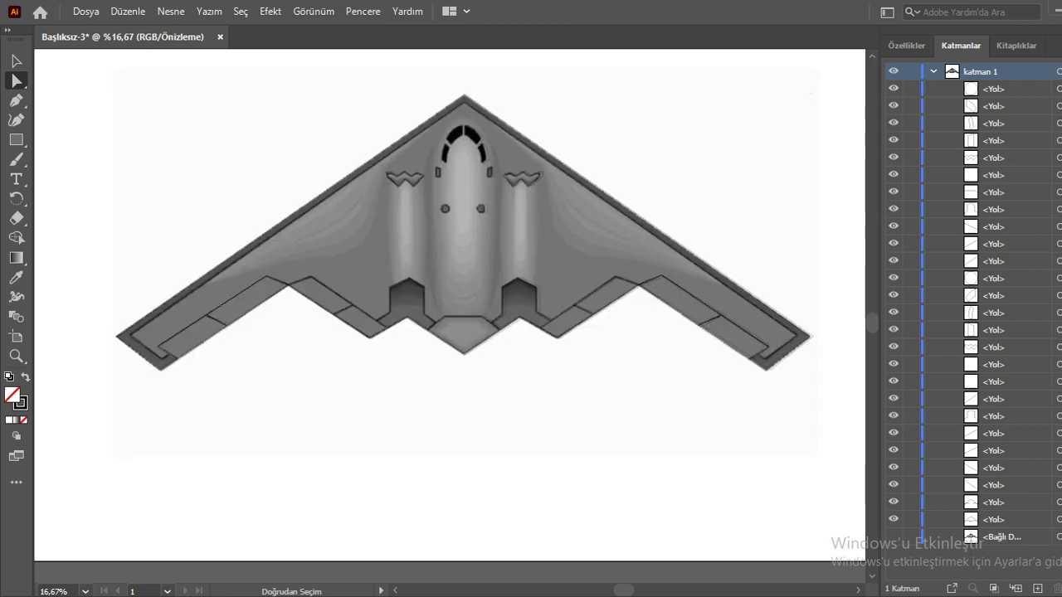
click(894, 536)
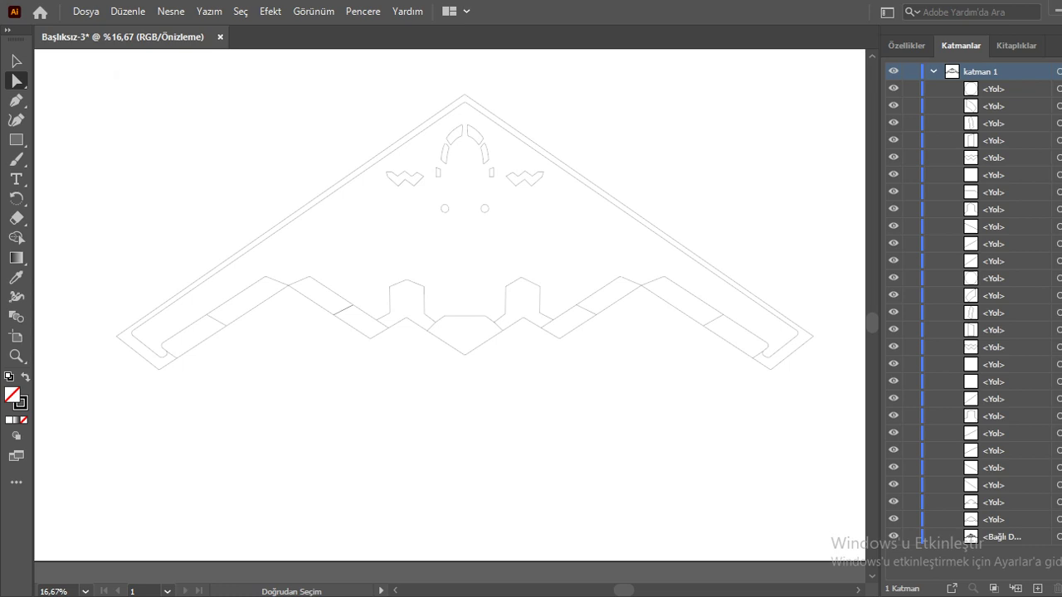
click(893, 537)
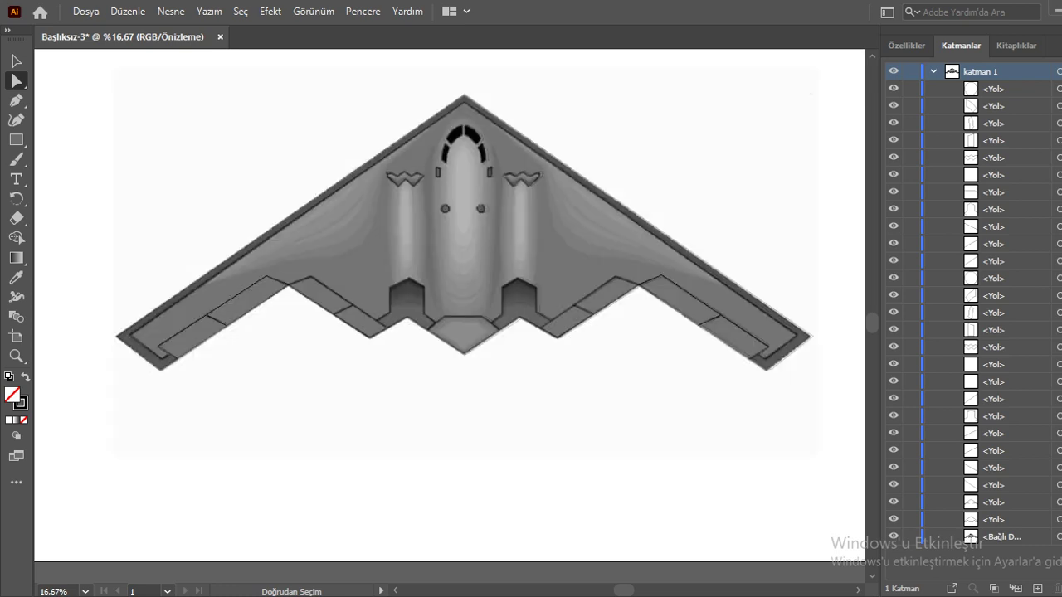
click(894, 537)
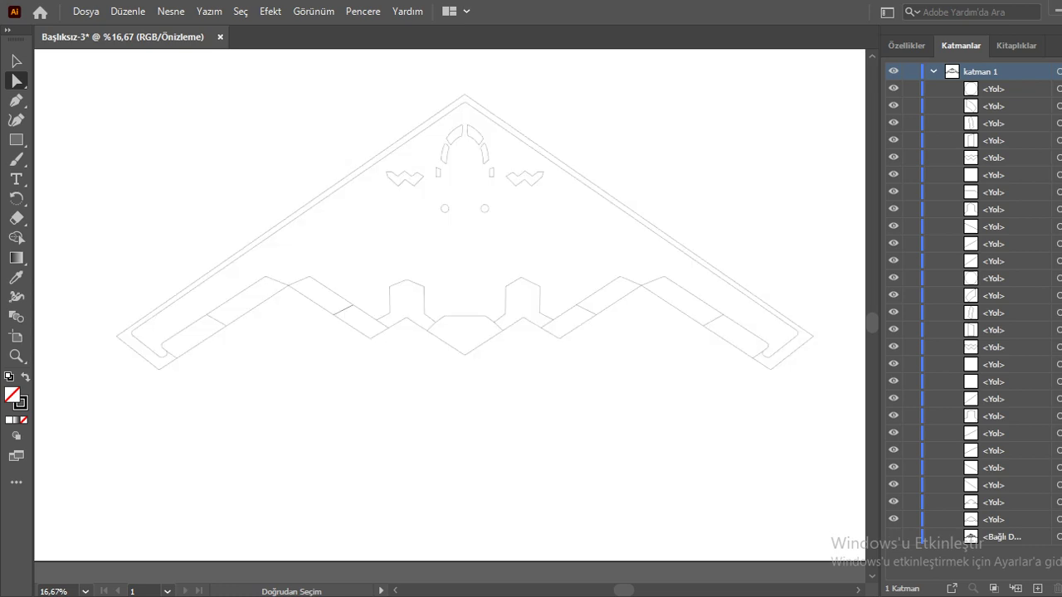
click(893, 536)
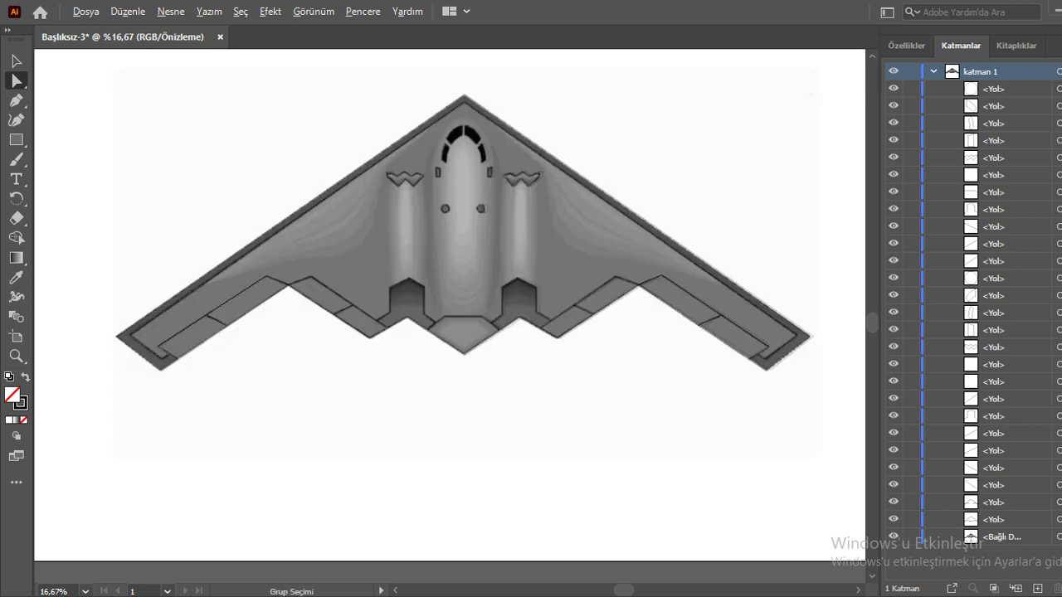
Hide the shaded reference image and bring the stray vertical line into view.
scroll(389, 212, up, 4)
scroll(450, 316, up, 2)
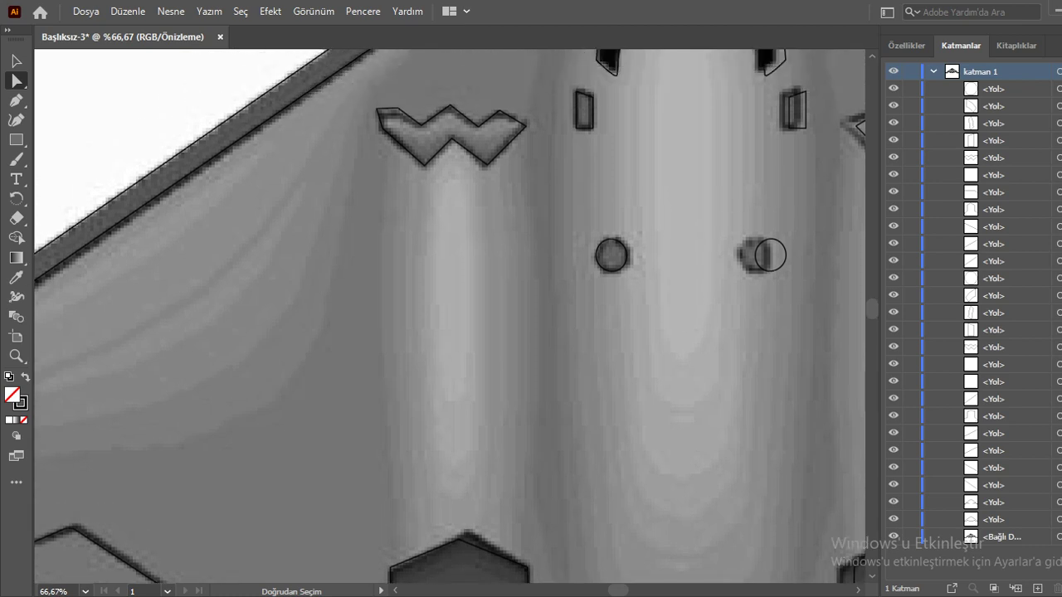
scroll(449, 316, up, 2)
key(p)
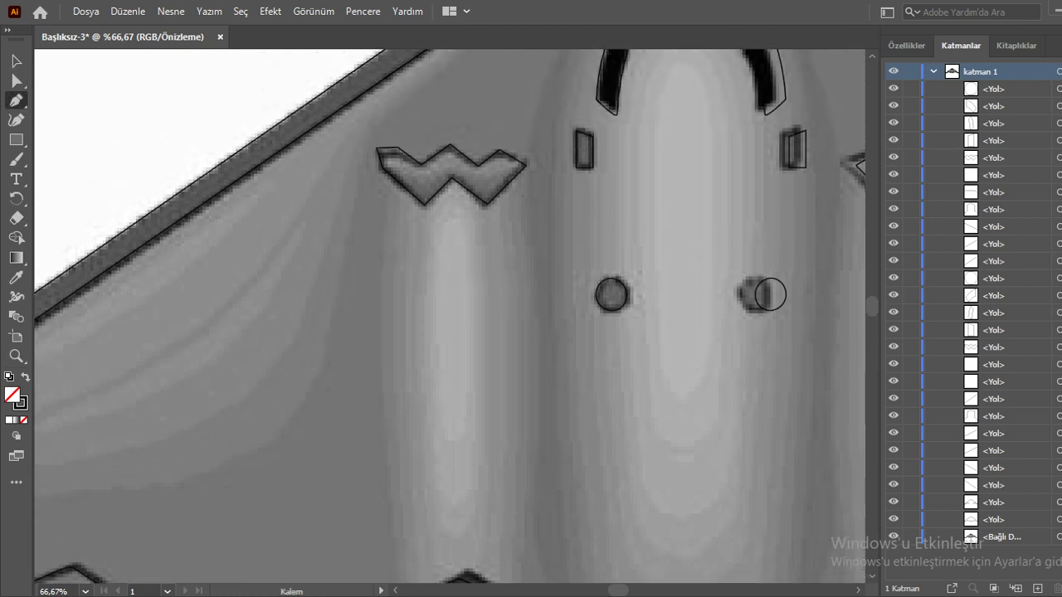
click(894, 537)
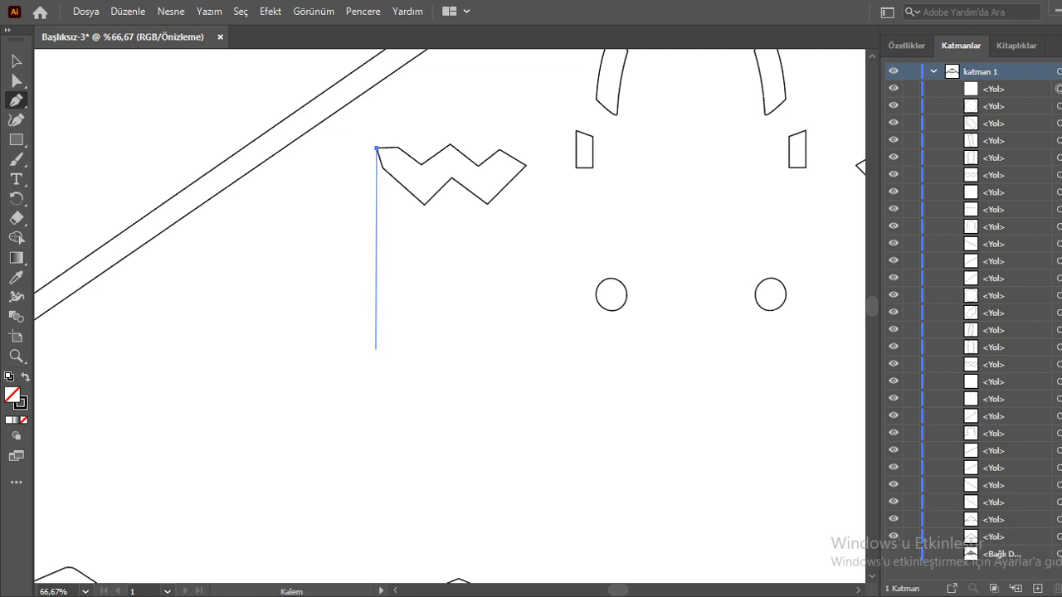
key(ctrl+minus)
mouse_move(390, 399)
mouse_down()
mouse_move(391, 334)
mouse_move(398, 473)
mouse_up()
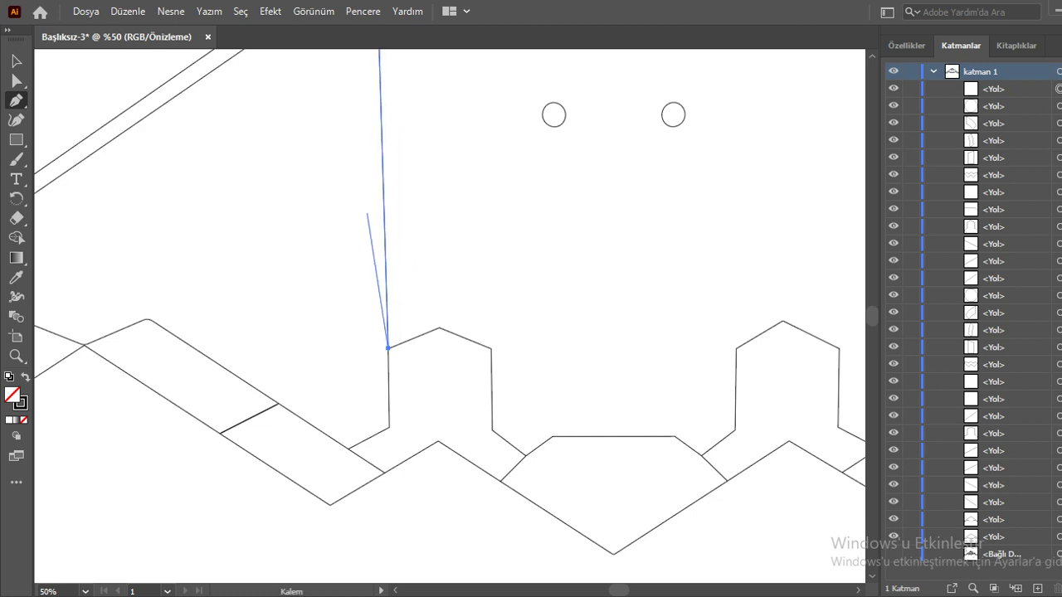
scroll(370, 207, up, 3)
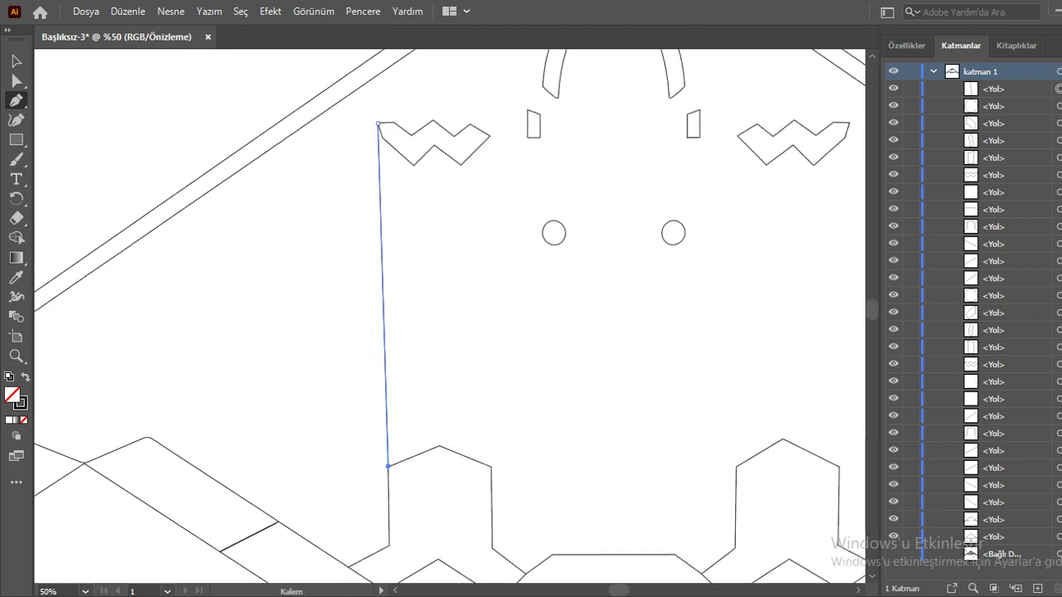
Delete the stray vertical line below the left intake and its leftover anchor.
click(380, 285)
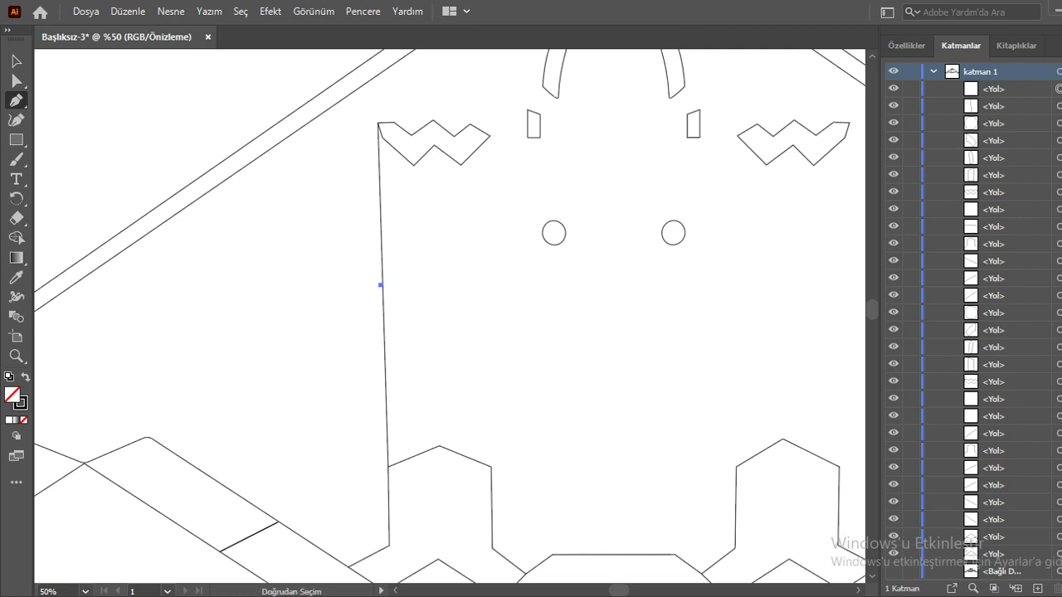
key(ctrl+z)
key(a)
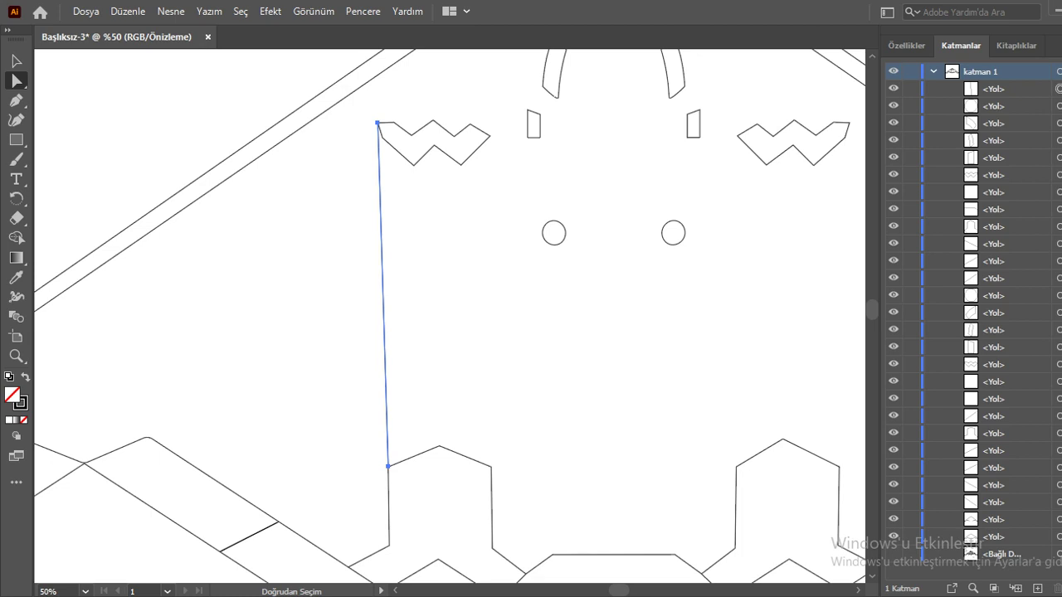
key(Delete)
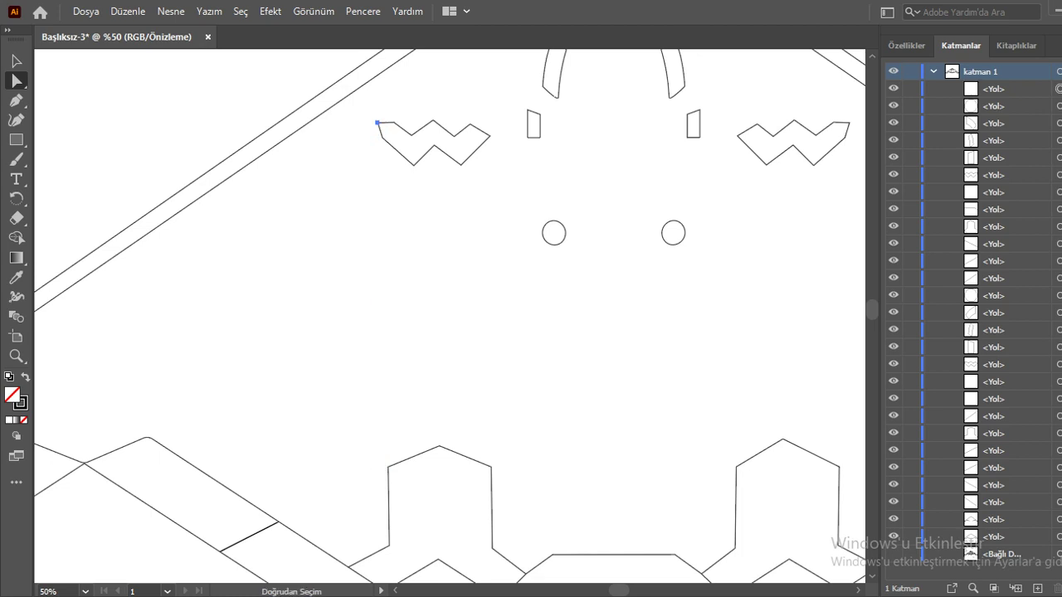
key(shift+grave)
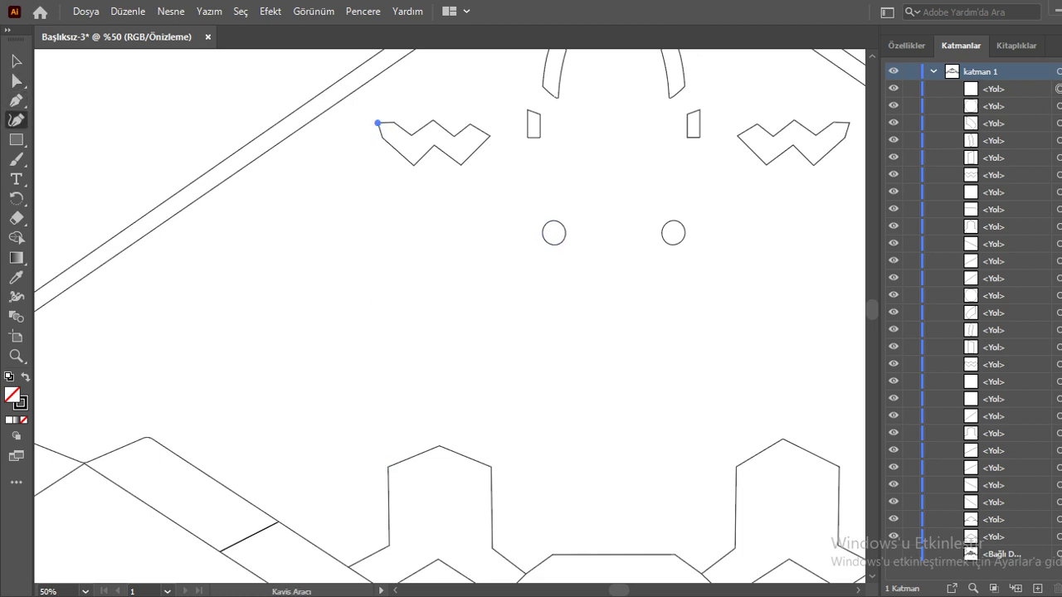
key(Delete)
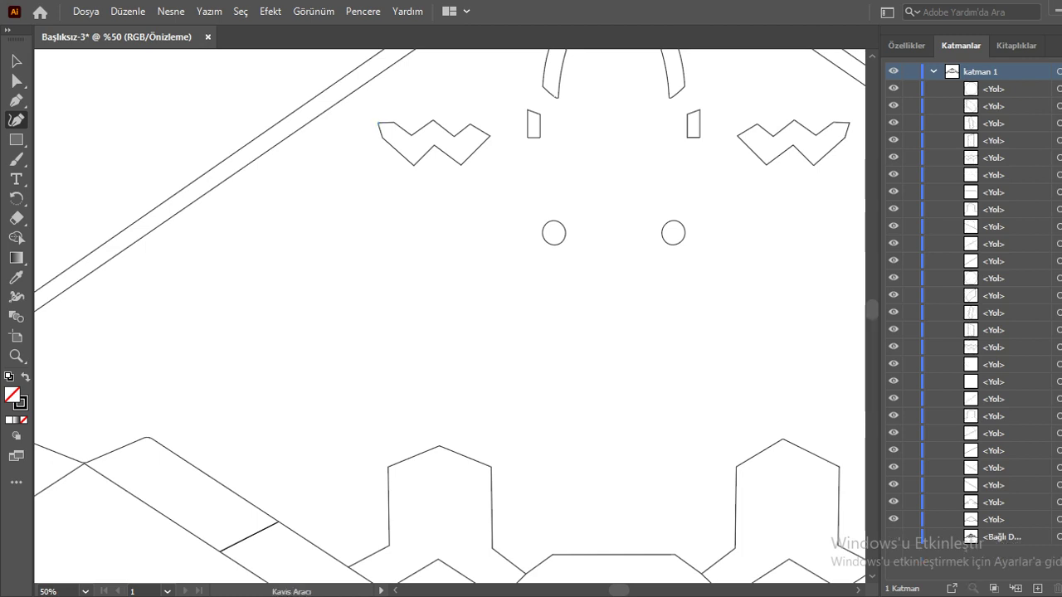
key(ctrl+plus)
key(ctrl+plus)
scroll(448, 315, up, 2)
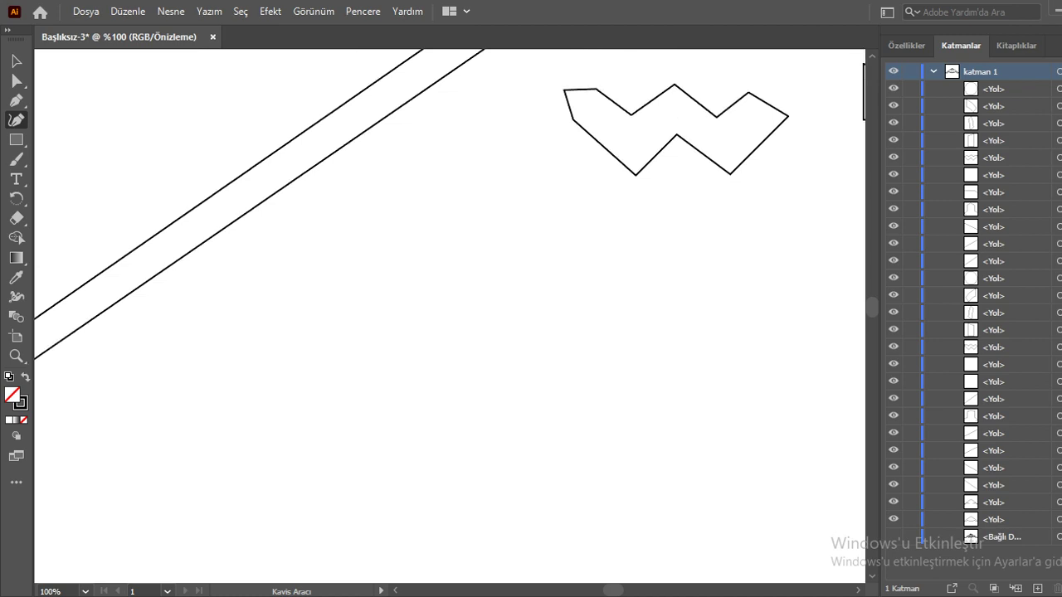
scroll(448, 315, up, 2)
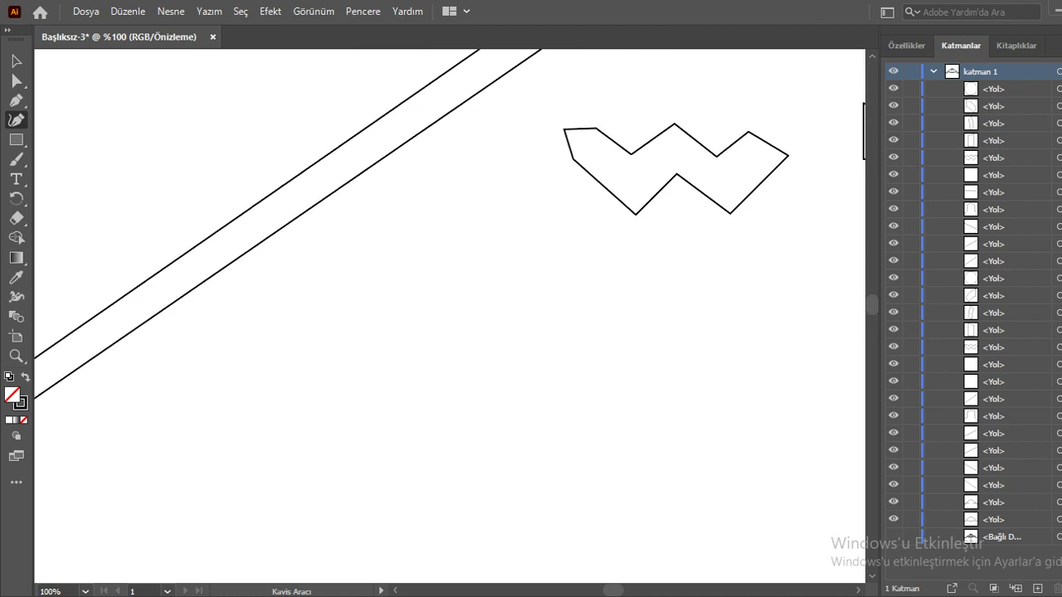
scroll(565, 148, up, 3)
scroll(565, 148, up, 1)
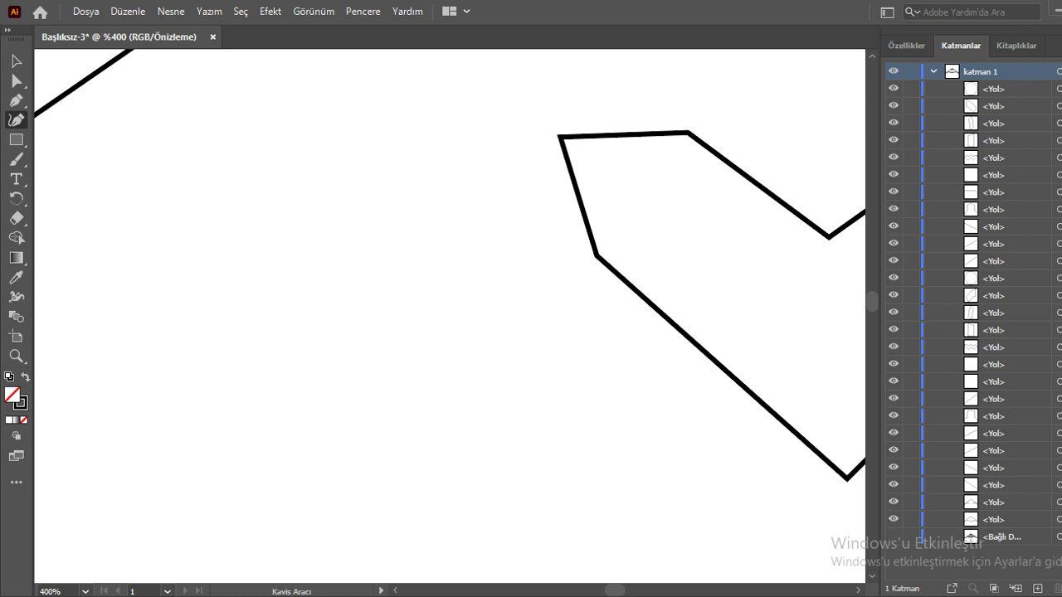
click(560, 137)
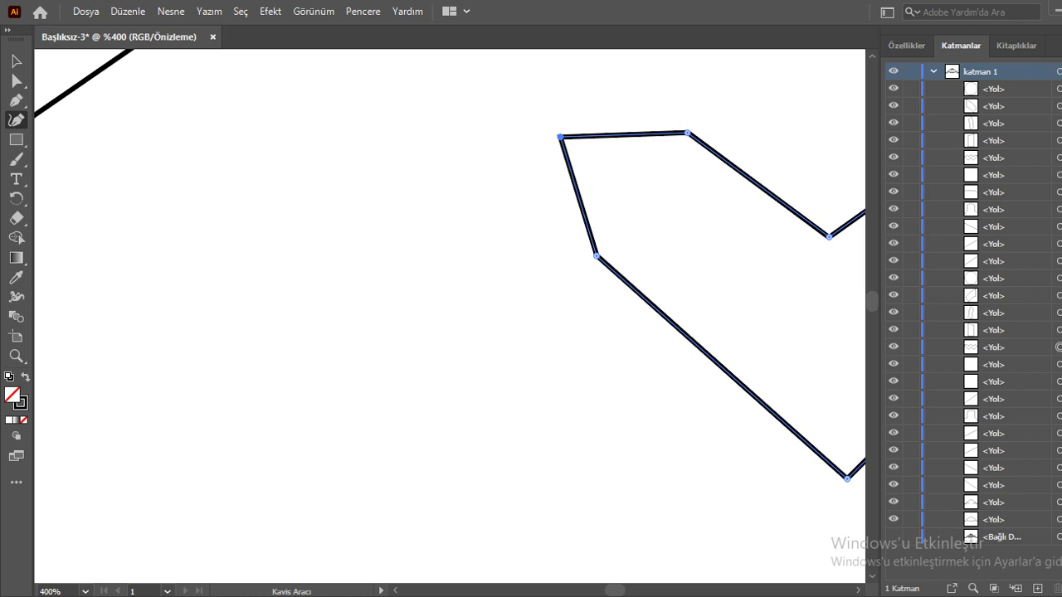
drag(561, 137, 551, 319)
key(ctrl+z)
click(15, 100)
key(shift+grave)
ctrl+click(553, 149)
ctrl+click(564, 149)
key(p)
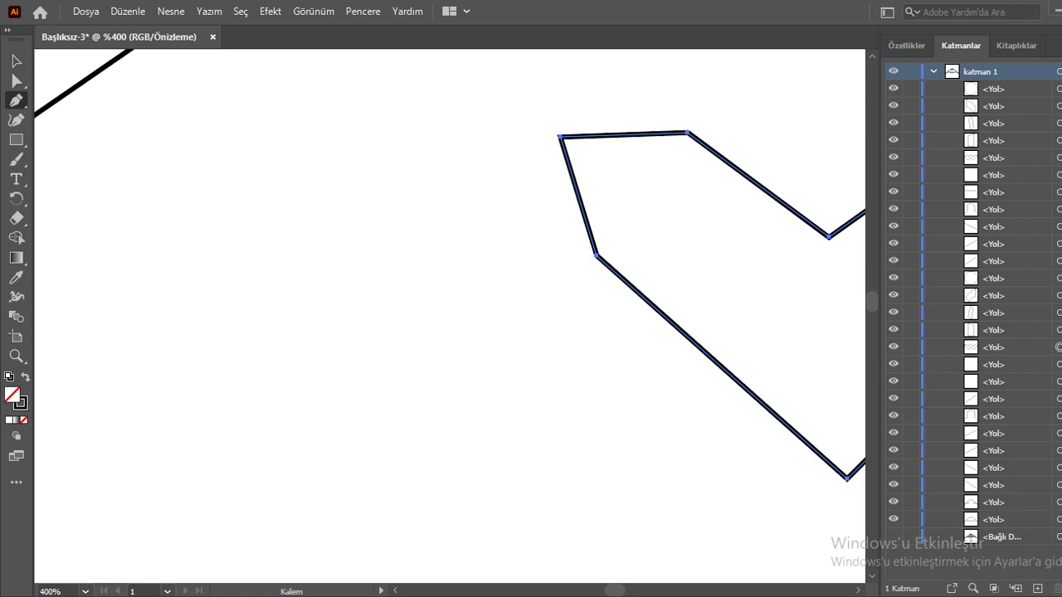
click(559, 137)
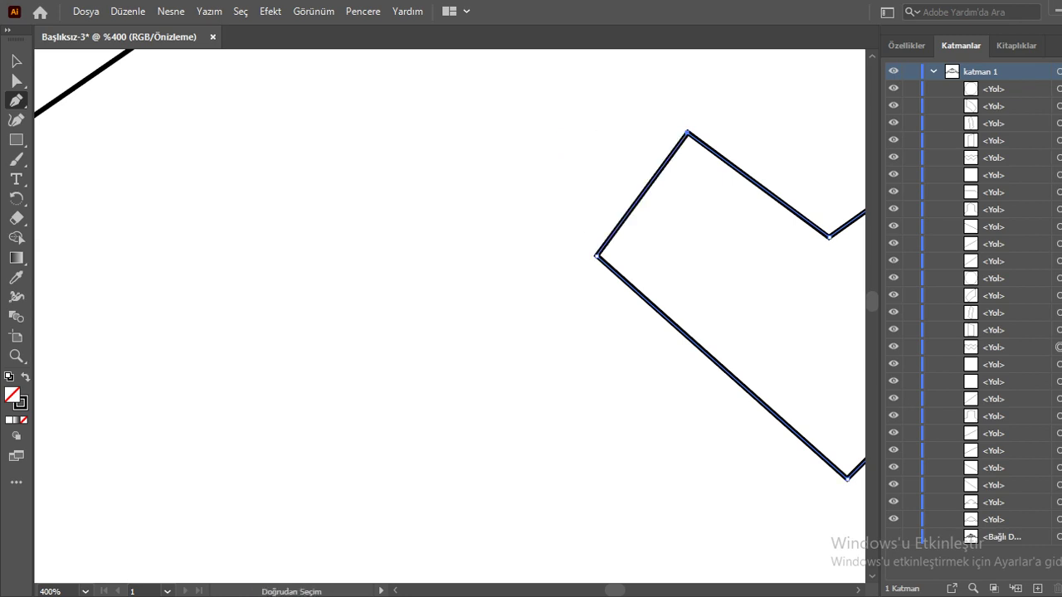
key(ctrl+z)
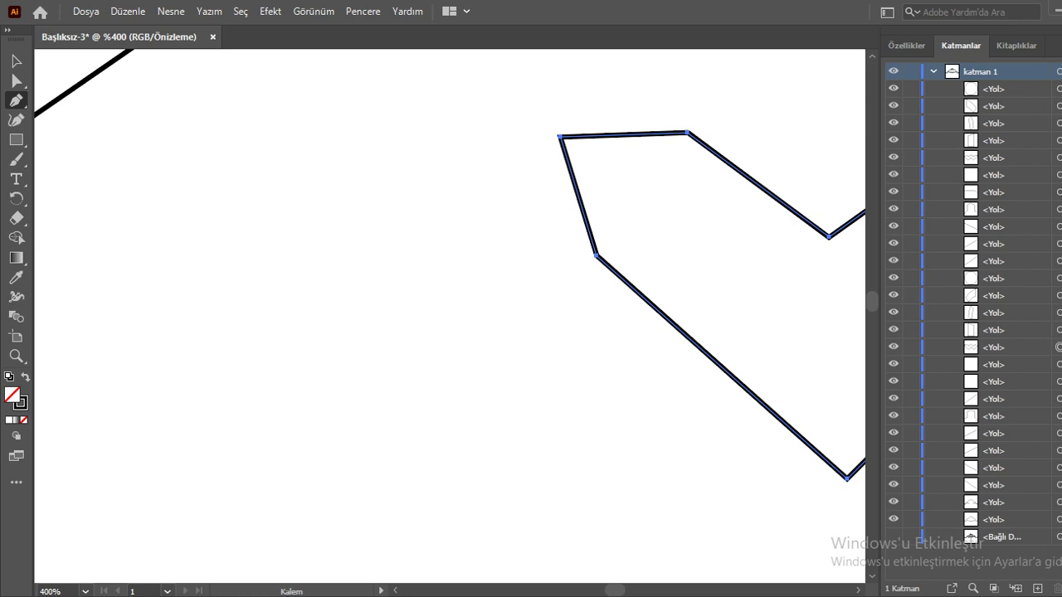
ctrl+click(559, 137)
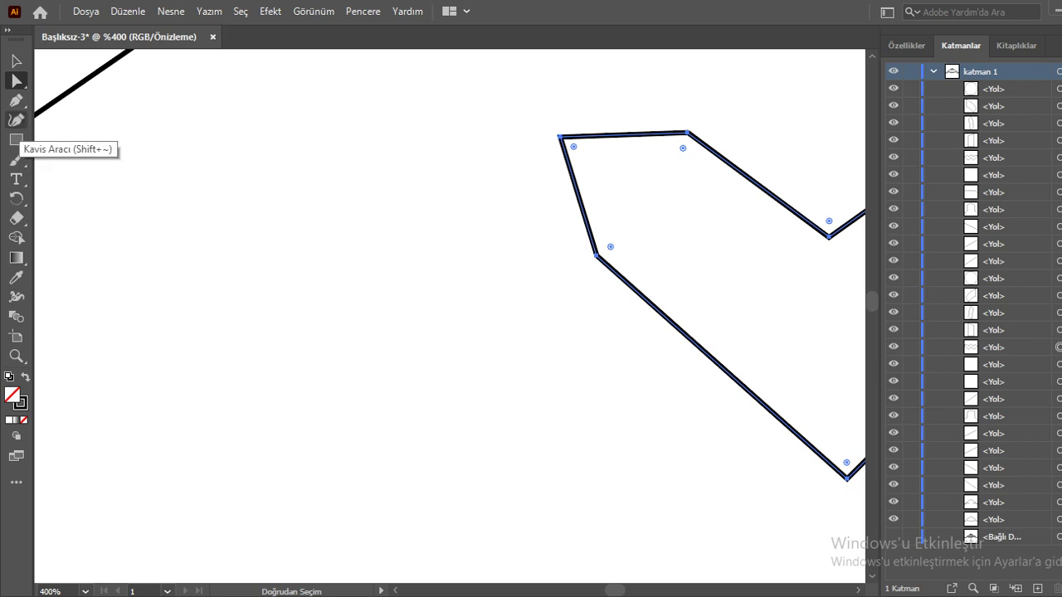
click(16, 121)
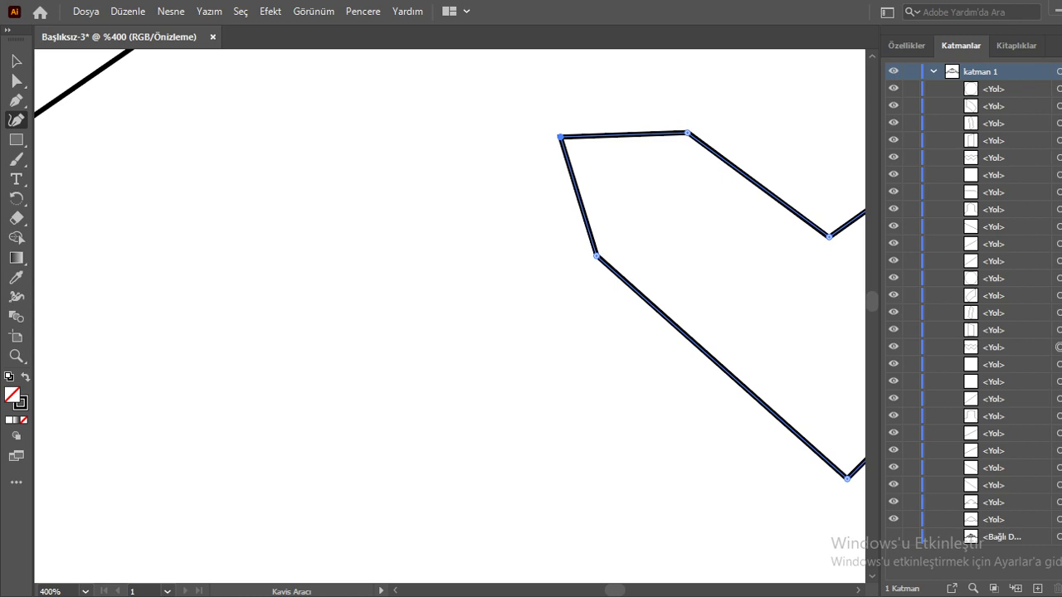
scroll(448, 315, right, 3)
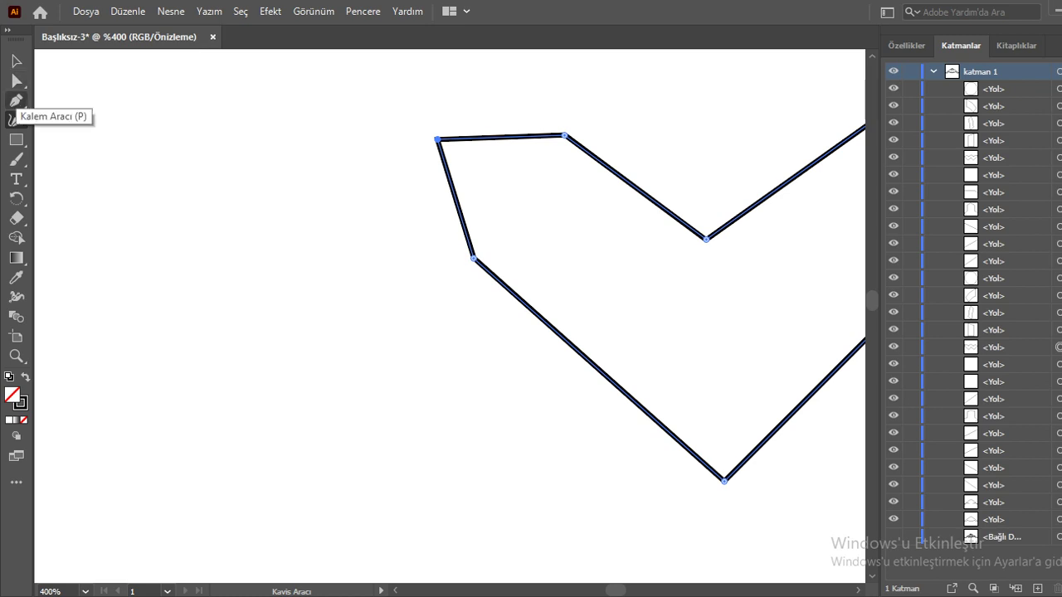
click(16, 100)
click(438, 139)
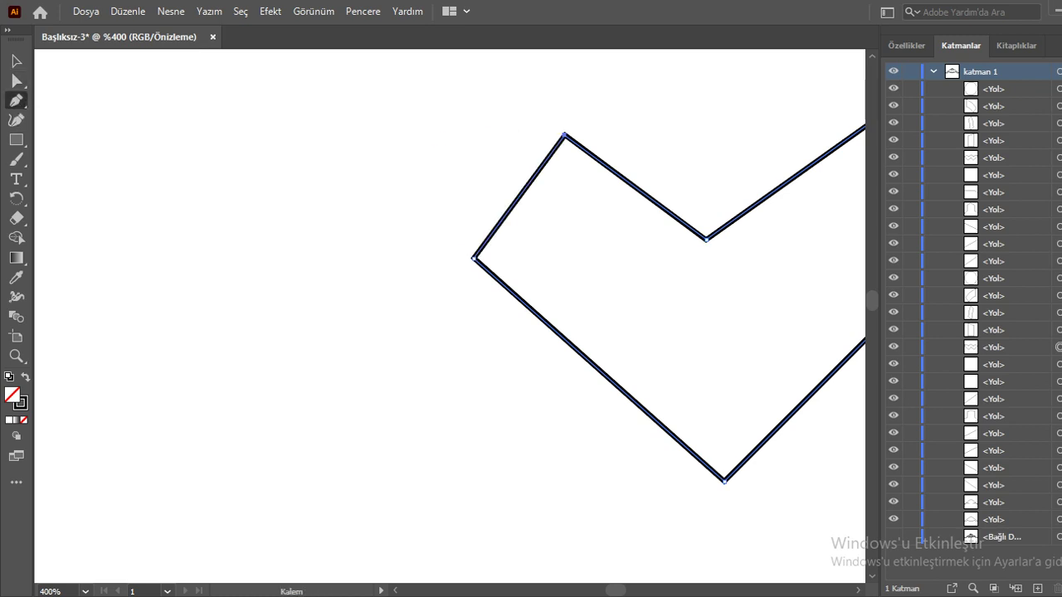
key(ctrl+z)
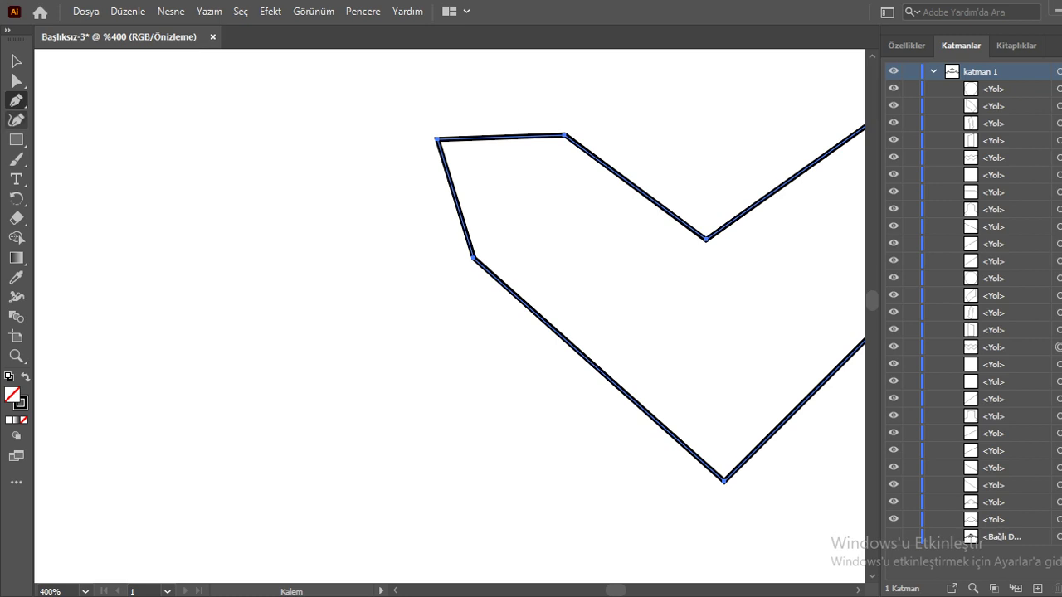
click(16, 120)
Show the path's properties and select only the intake's top-left corner anchor.
click(906, 46)
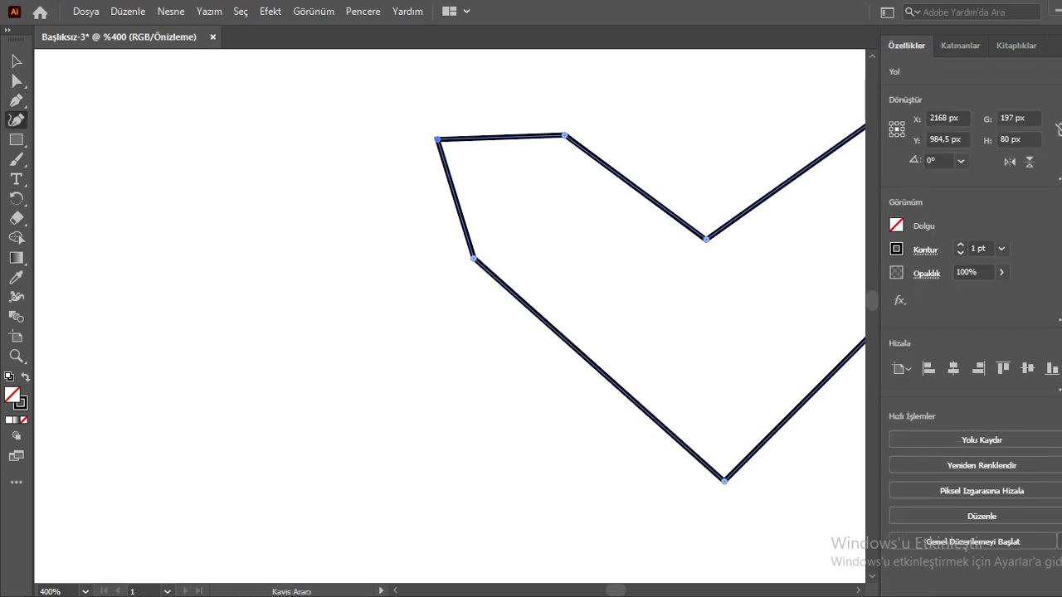
scroll(650, 289, down, 1)
scroll(649, 289, down, 1)
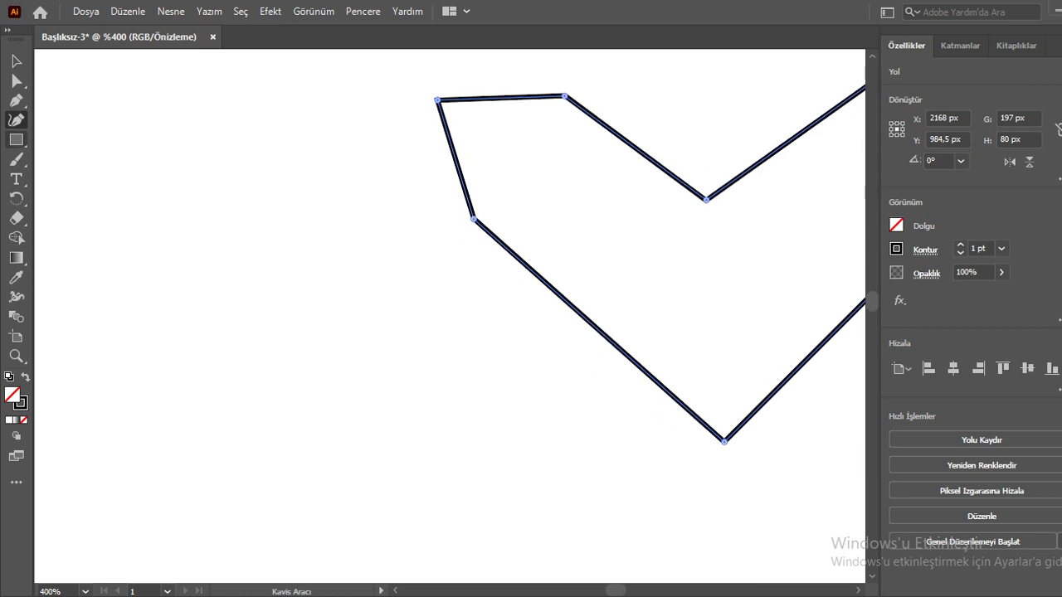
click(16, 80)
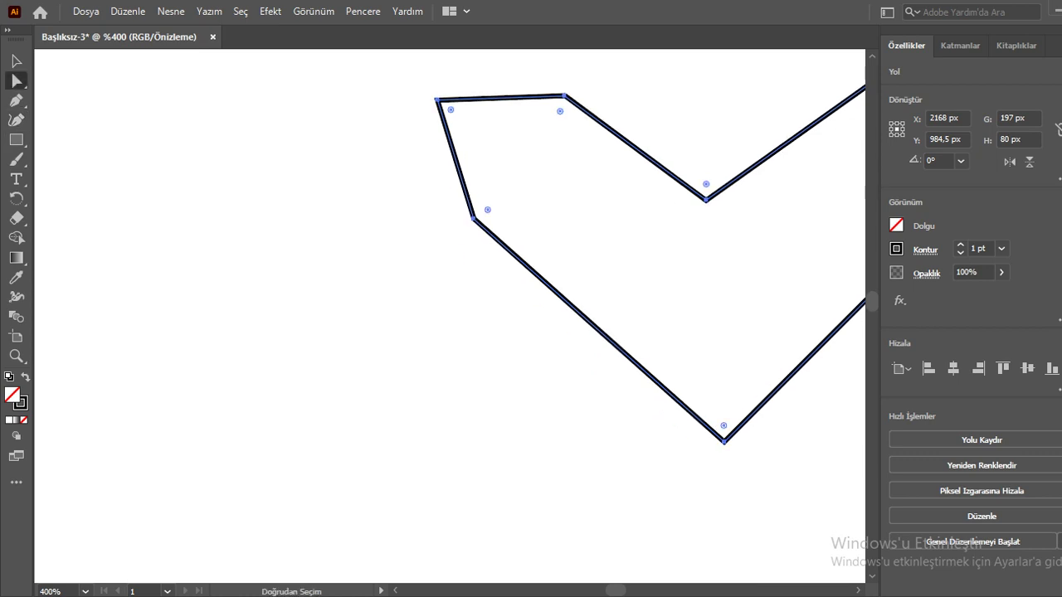
click(437, 100)
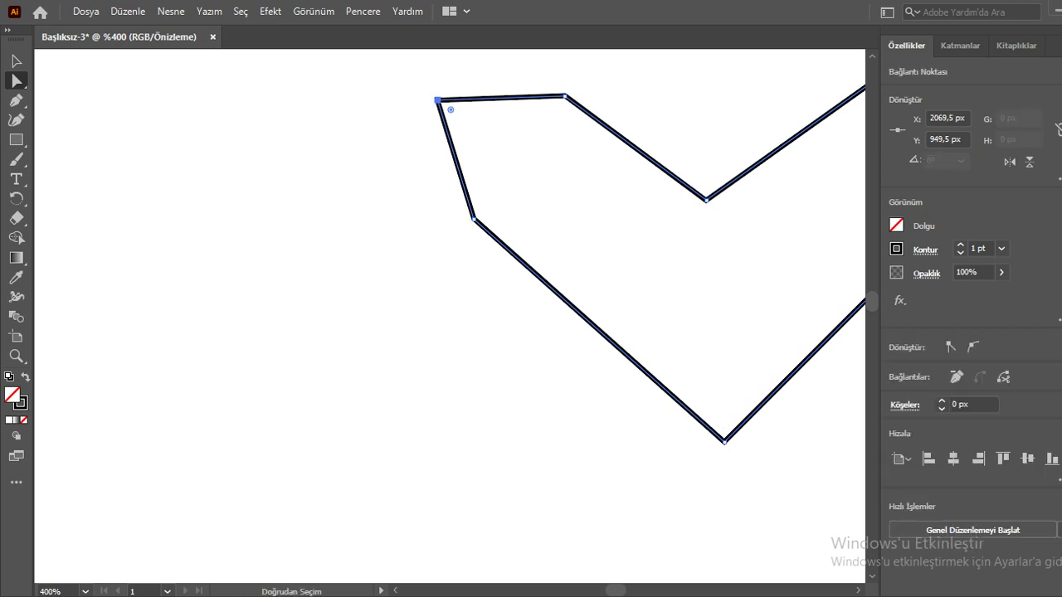
Switch to the Curvature tool and scroll through the drawing to review it.
click(16, 120)
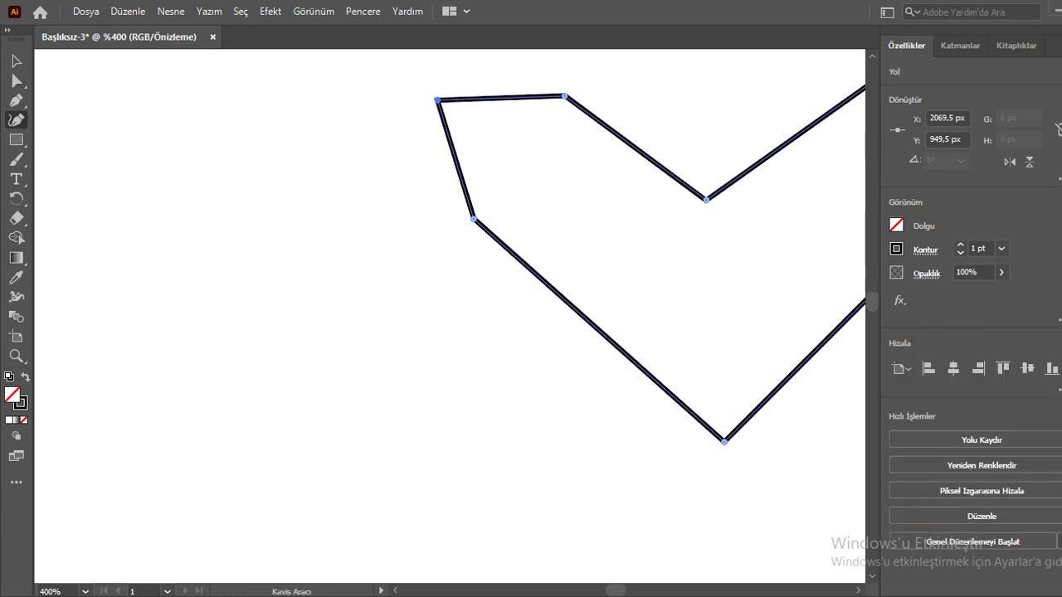
scroll(723, 263, down, 2)
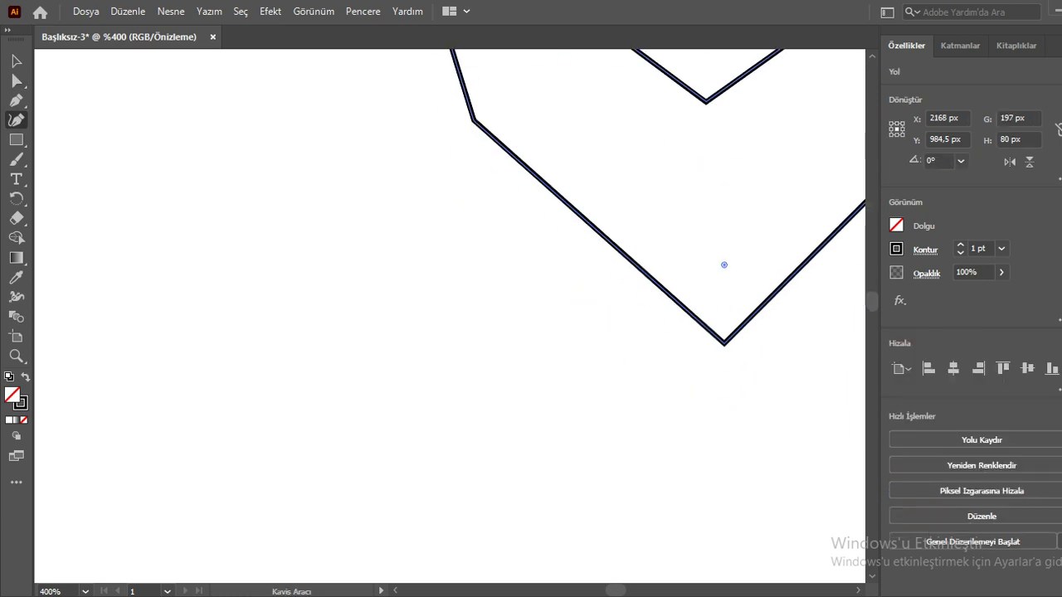
scroll(723, 263, down, 2)
scroll(723, 263, down, 4)
scroll(724, 263, down, 2)
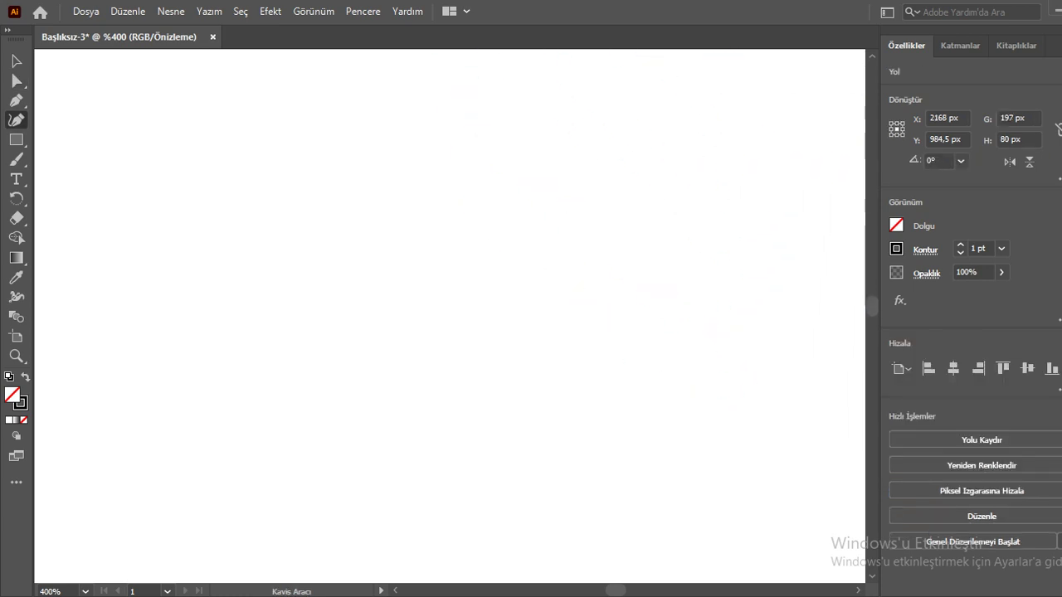
scroll(724, 263, down, 2)
scroll(723, 263, down, 2)
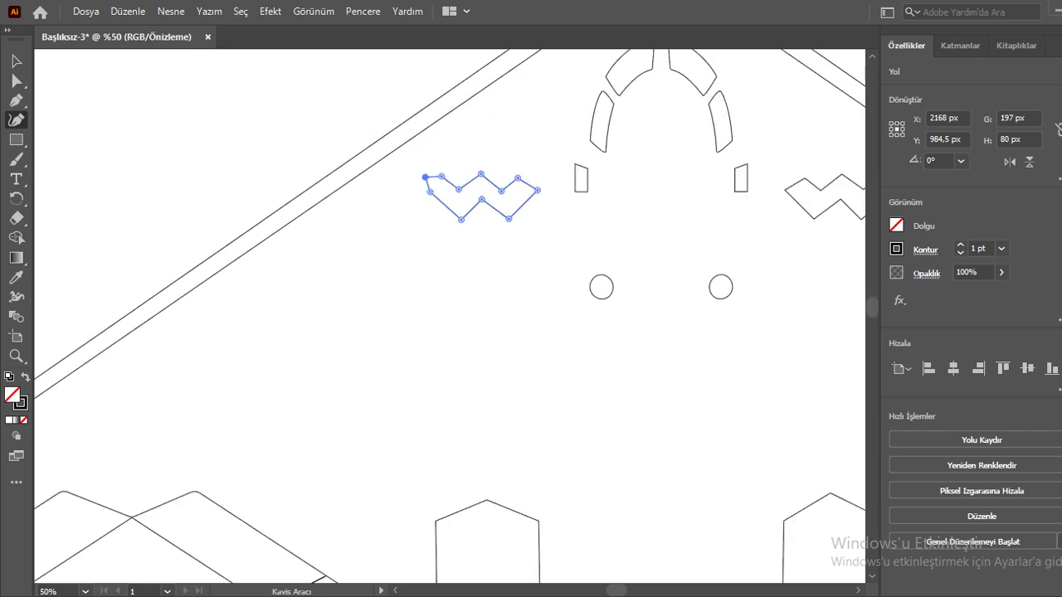
scroll(723, 263, down, 2)
scroll(723, 263, down, 1)
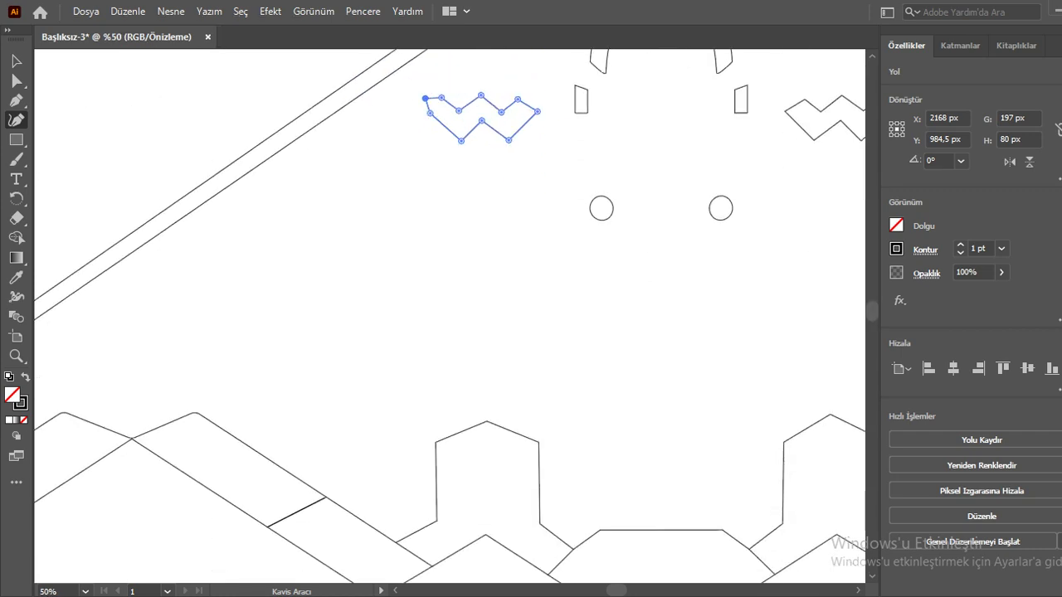
scroll(436, 454, up, 2)
scroll(436, 454, up, 2)
scroll(436, 454, up, 1)
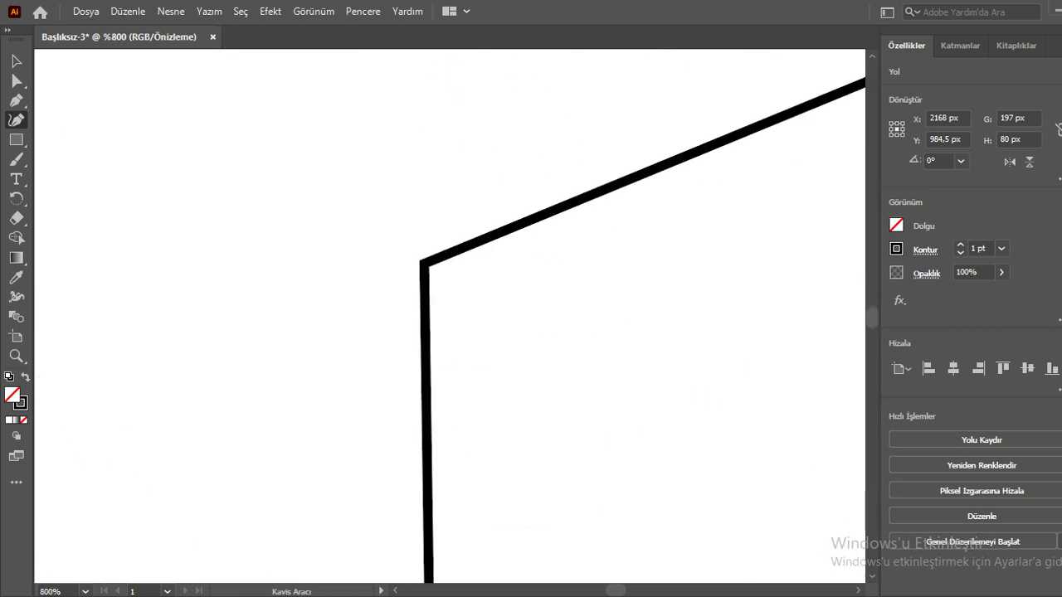
Select the hexagon outline path, then deselect it and scroll back up.
click(424, 264)
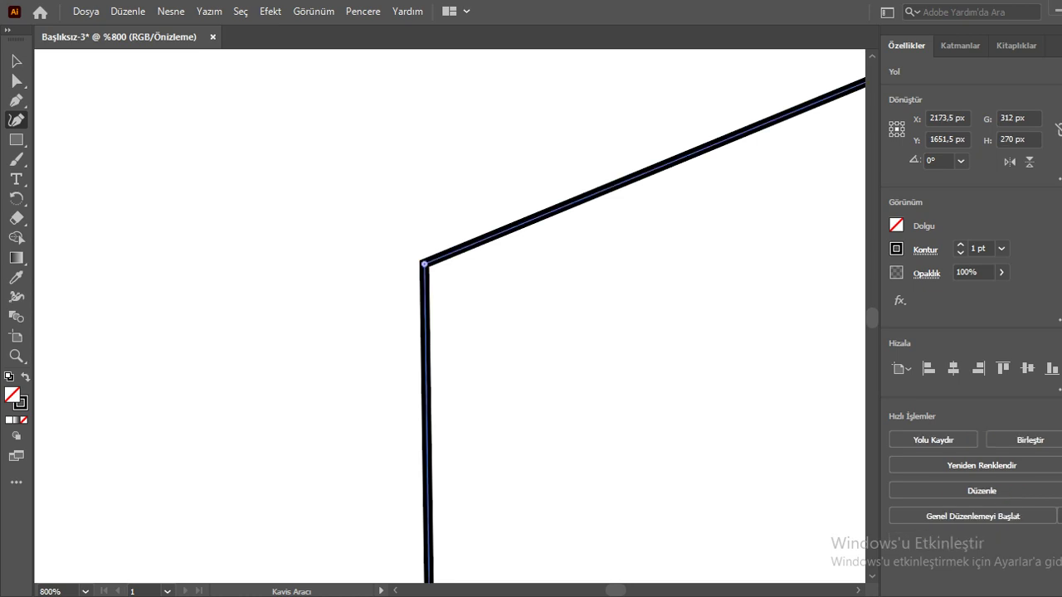
scroll(448, 315, down, 5)
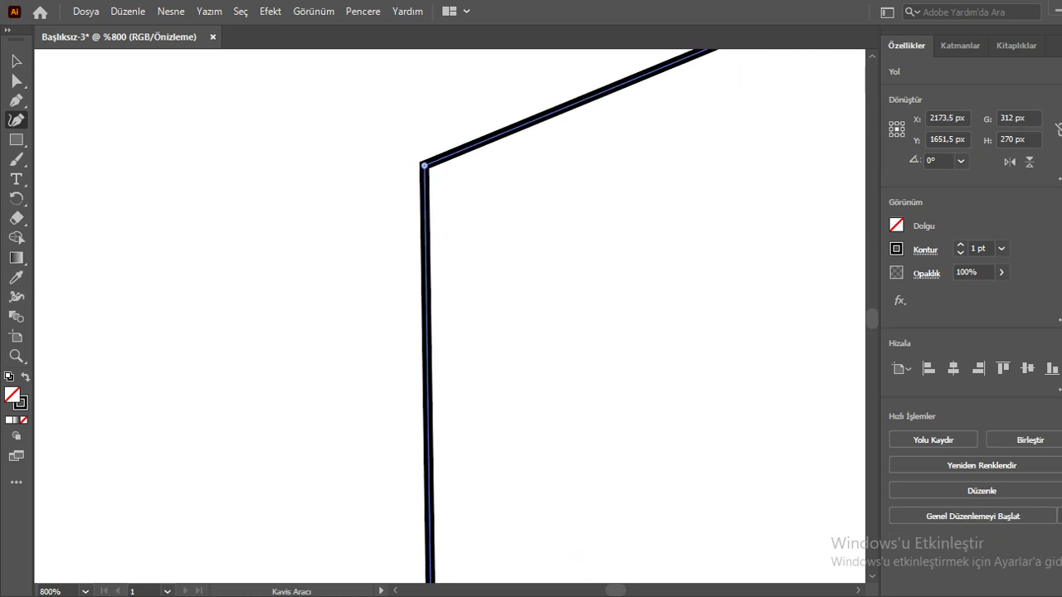
scroll(432, 242, down, 7)
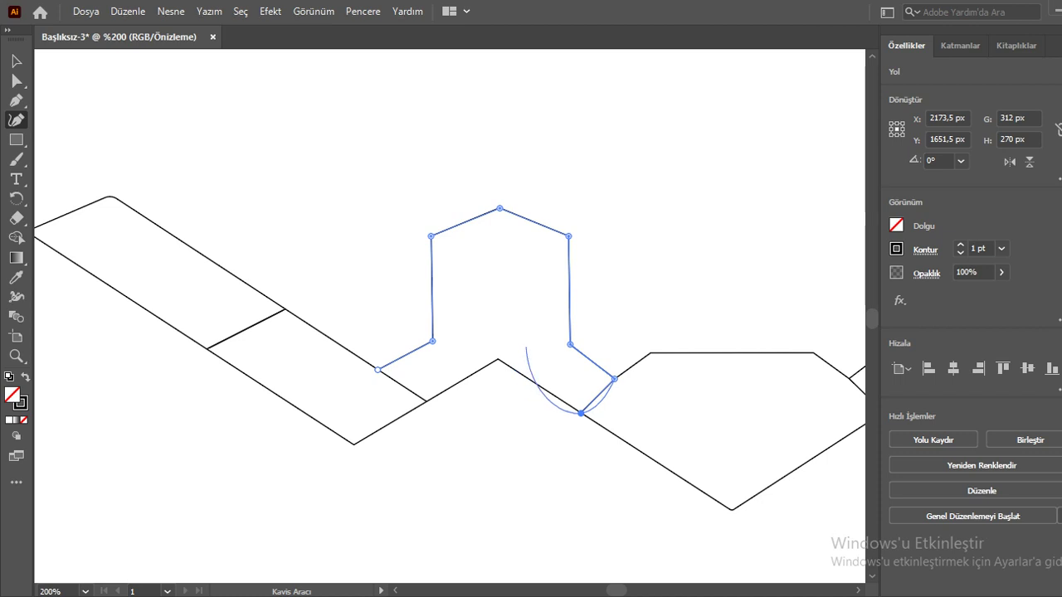
ctrl+click(514, 348)
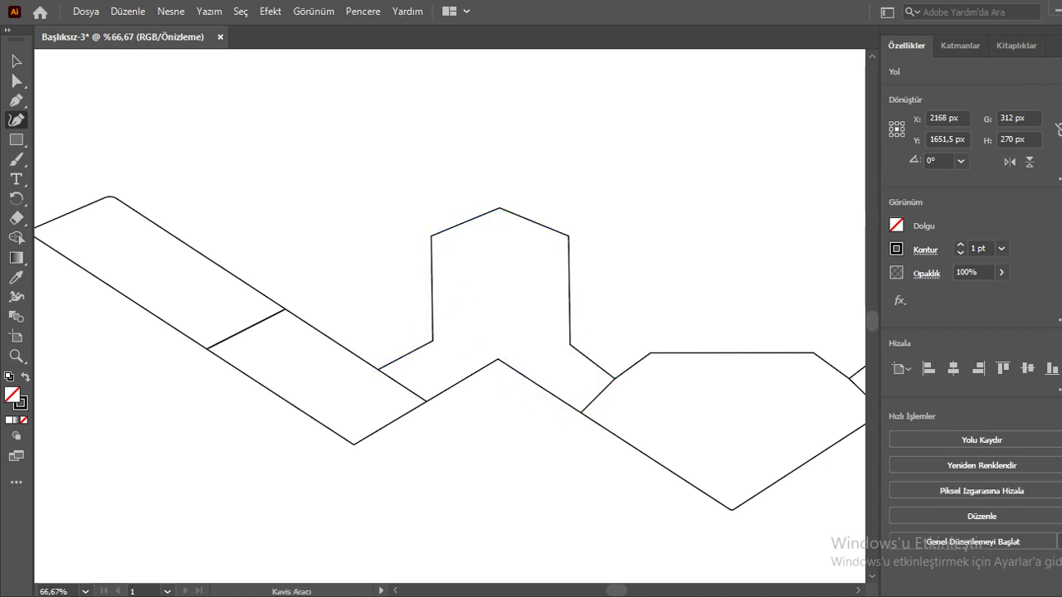
scroll(448, 373, up, 2)
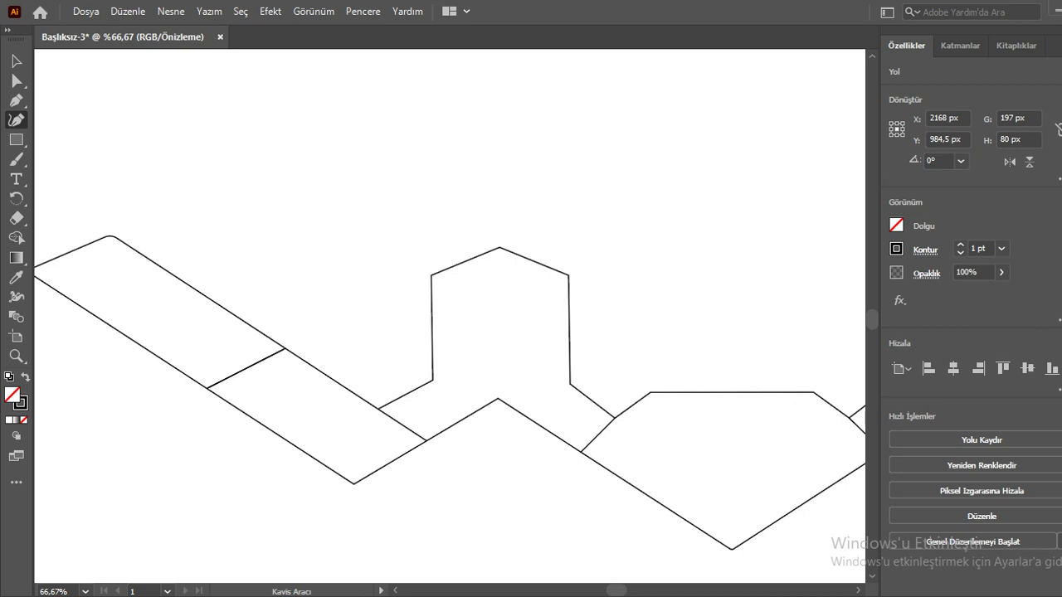
scroll(448, 315, up, 2)
scroll(448, 315, up, 9)
scroll(448, 316, up, 3)
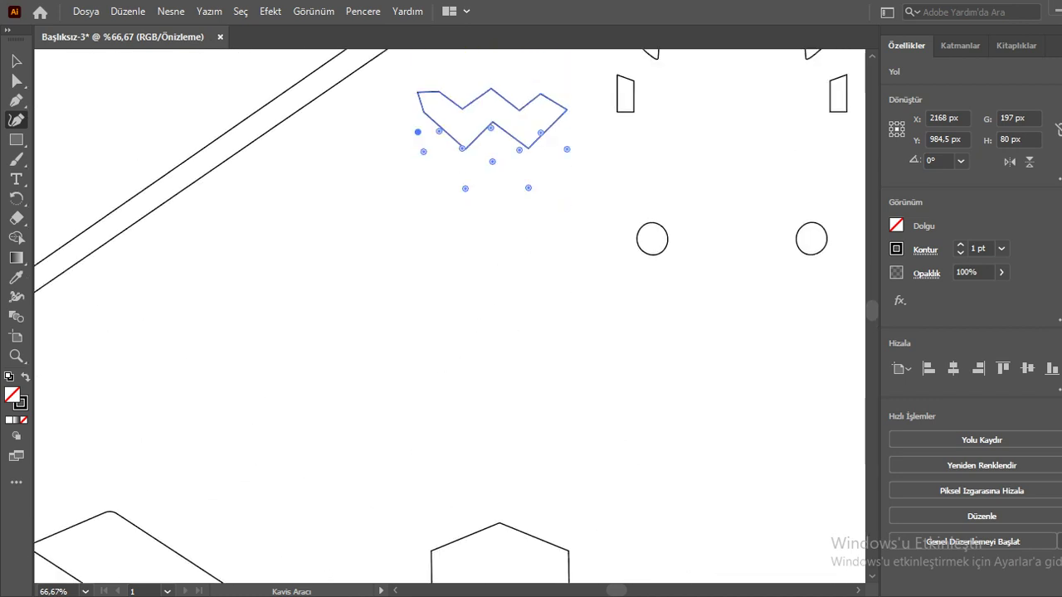
scroll(448, 316, up, 2)
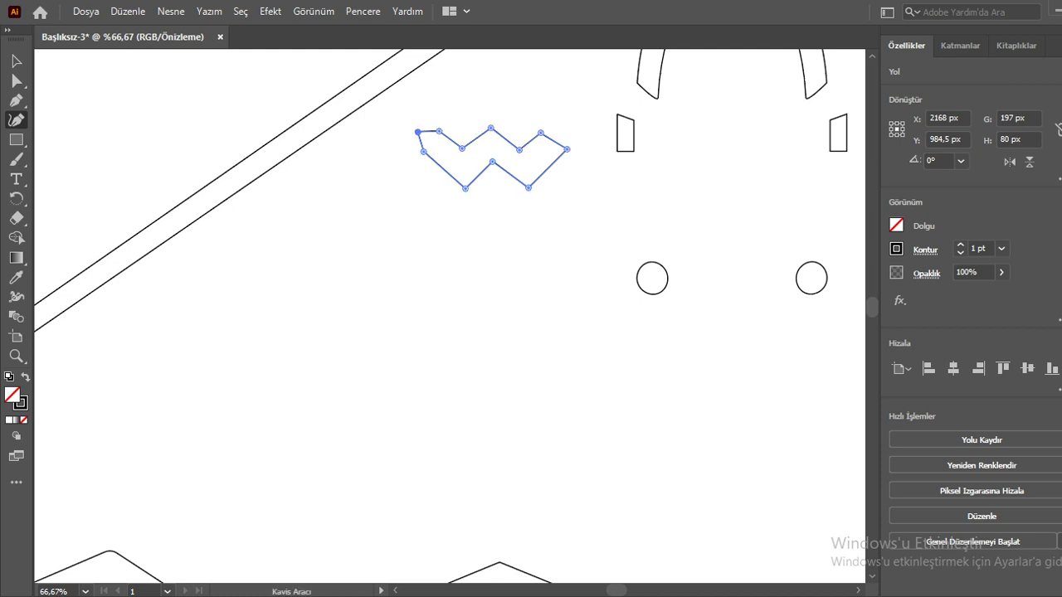
Undo the stray anchor point, clear the selection and return to the Curvature tool.
click(394, 251)
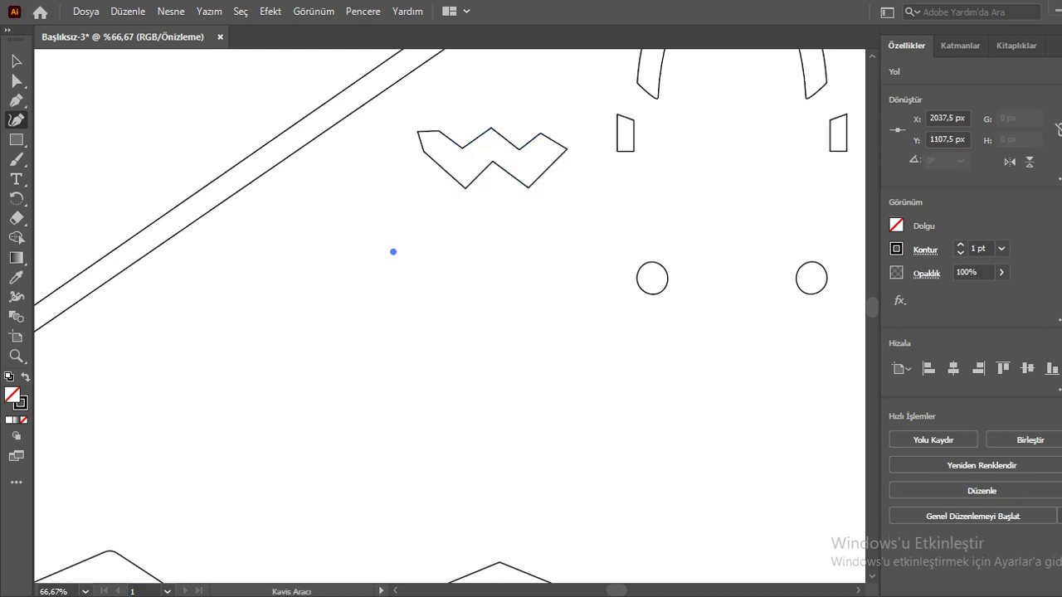
key(ctrl+z)
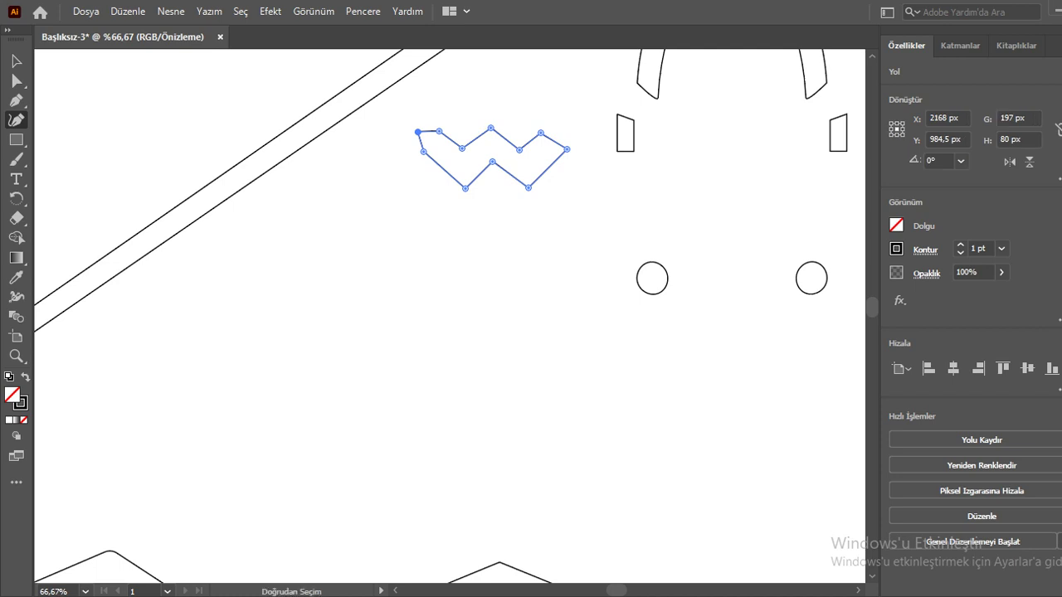
key(ctrl+shift+a)
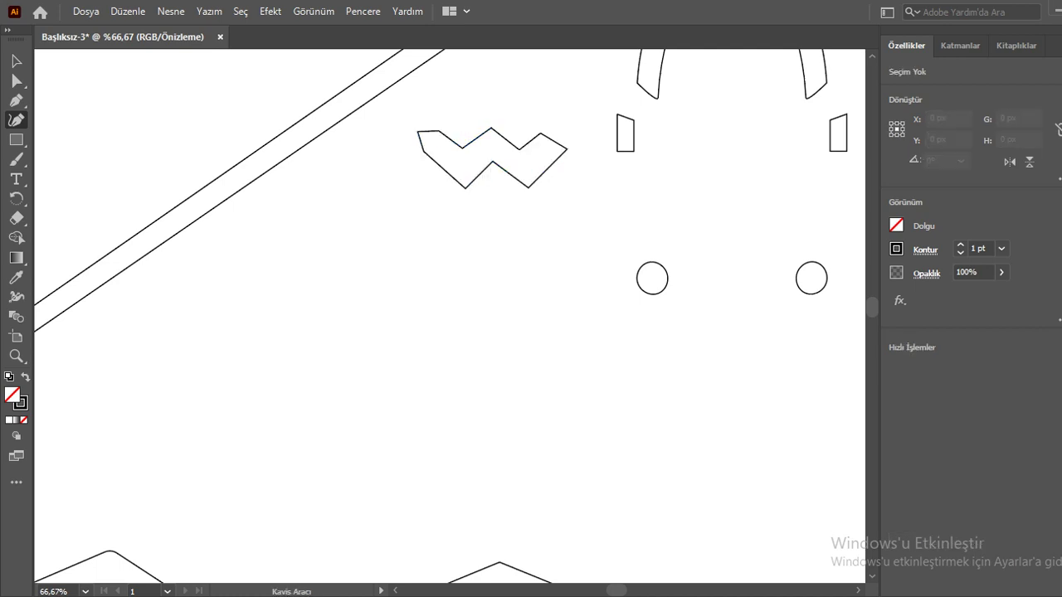
key(p)
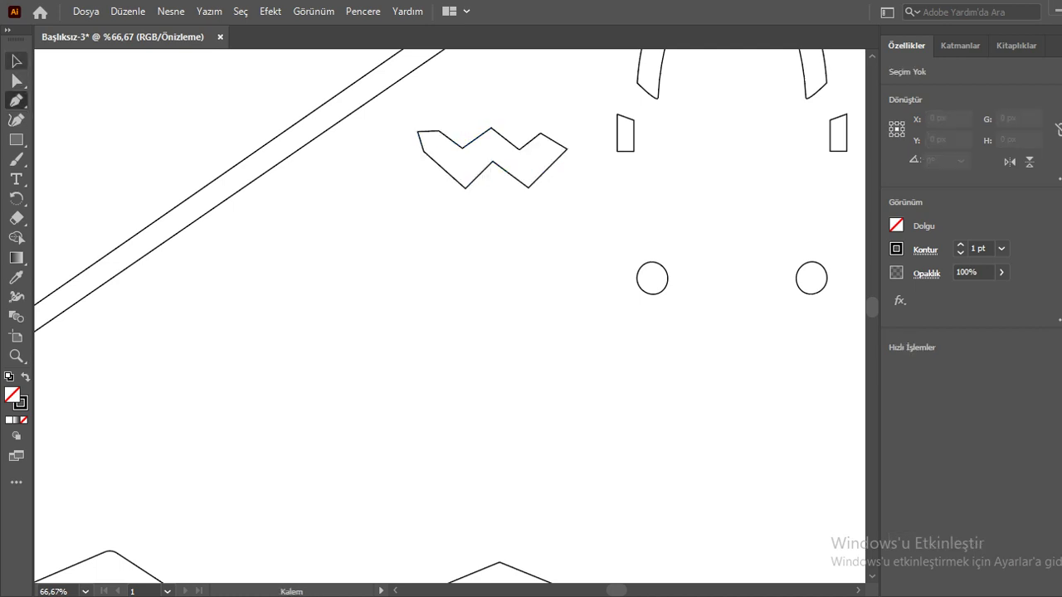
key(a)
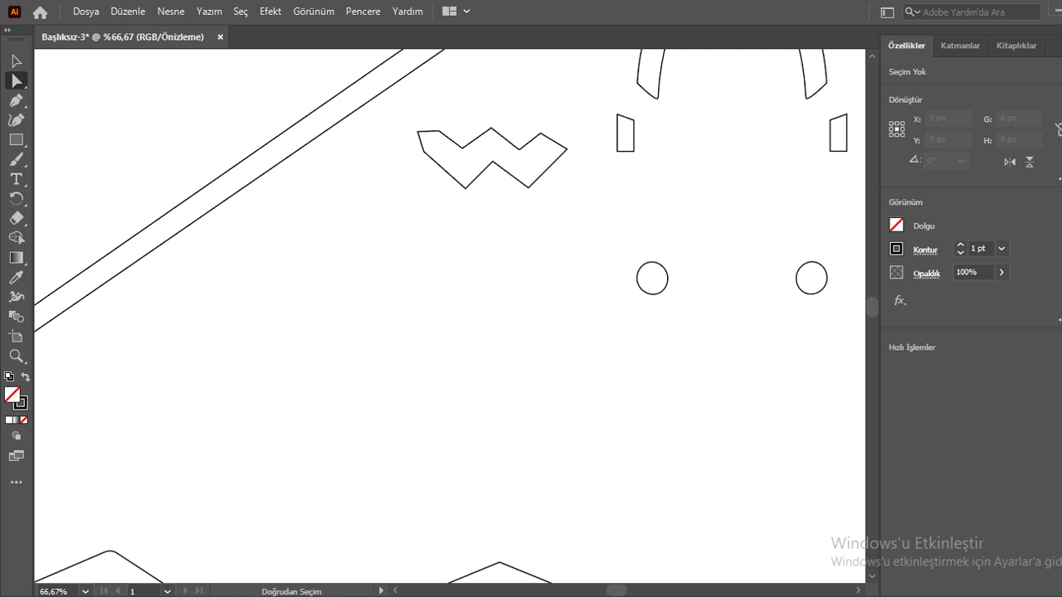
key(ctrl+z)
key(shift+grave)
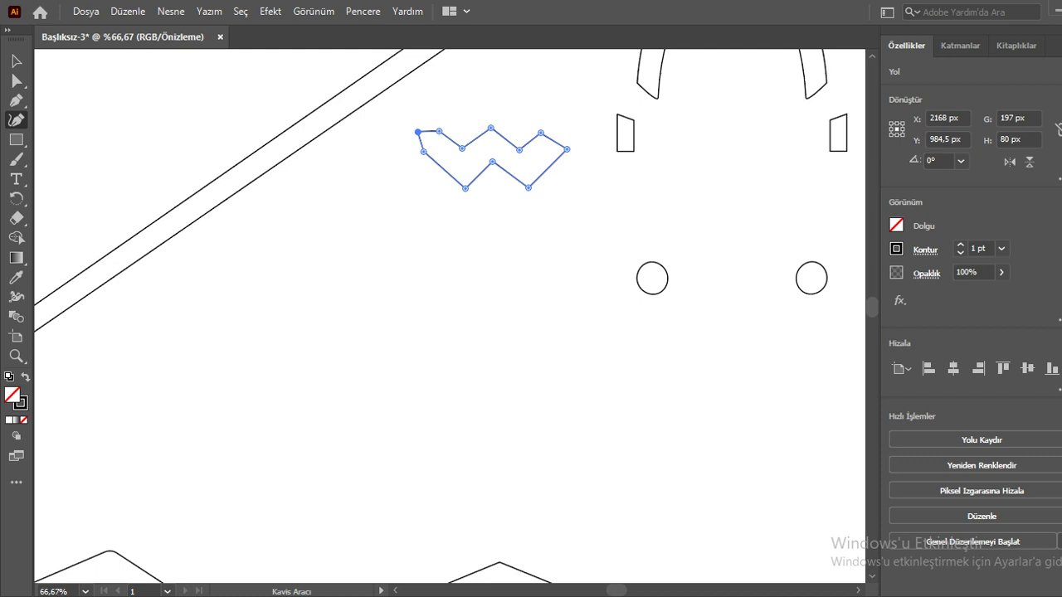
Zoom in three levels and place a new point beside the zigzag's upper-left corner.
key(ctrl+equal)
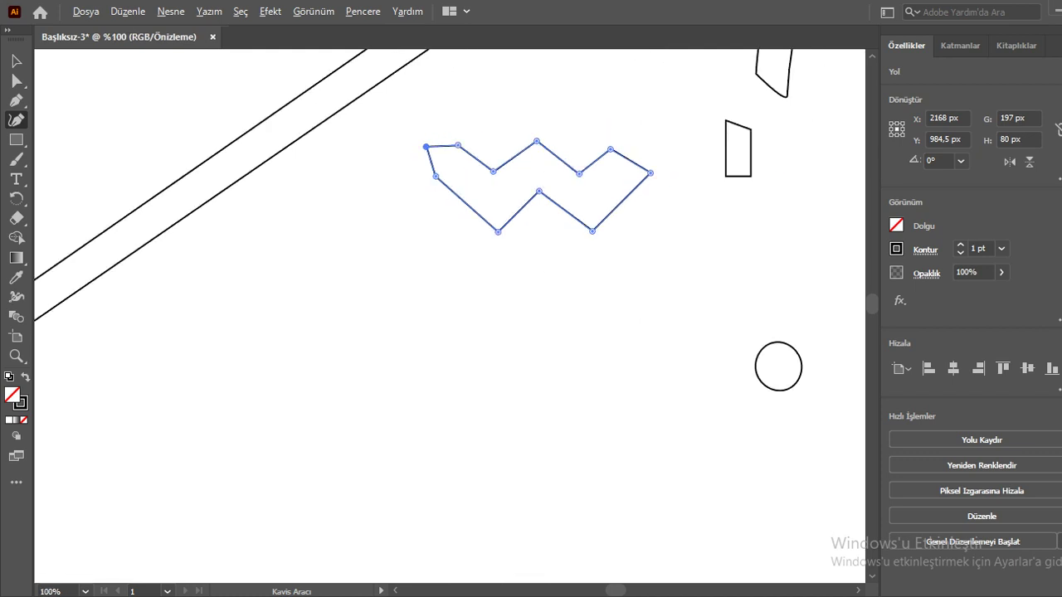
key(ctrl+equal)
key(ctrl+equal)
key(ctrl+equal)
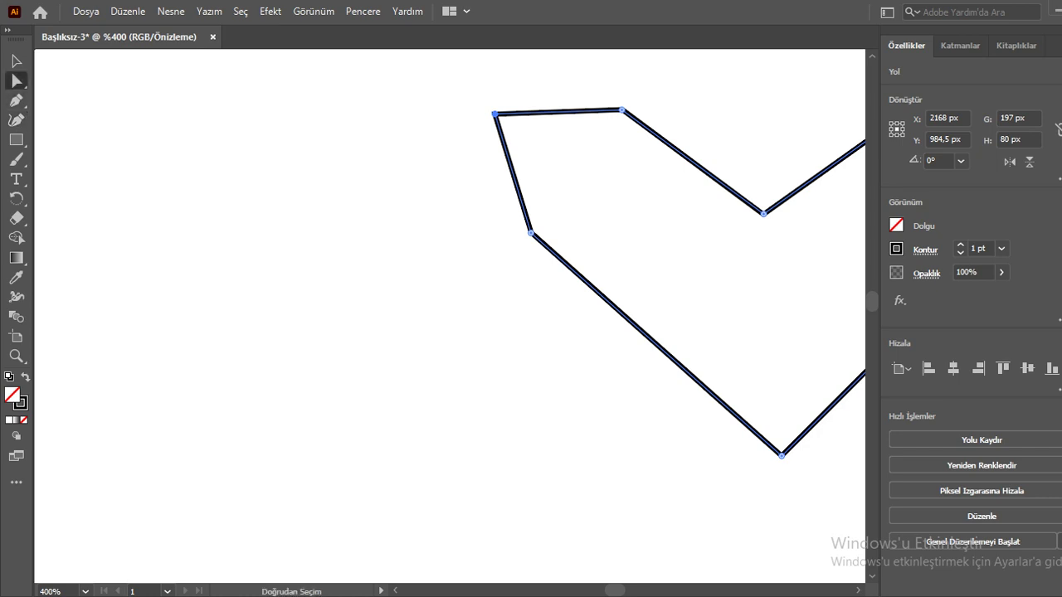
key(ctrl+equal)
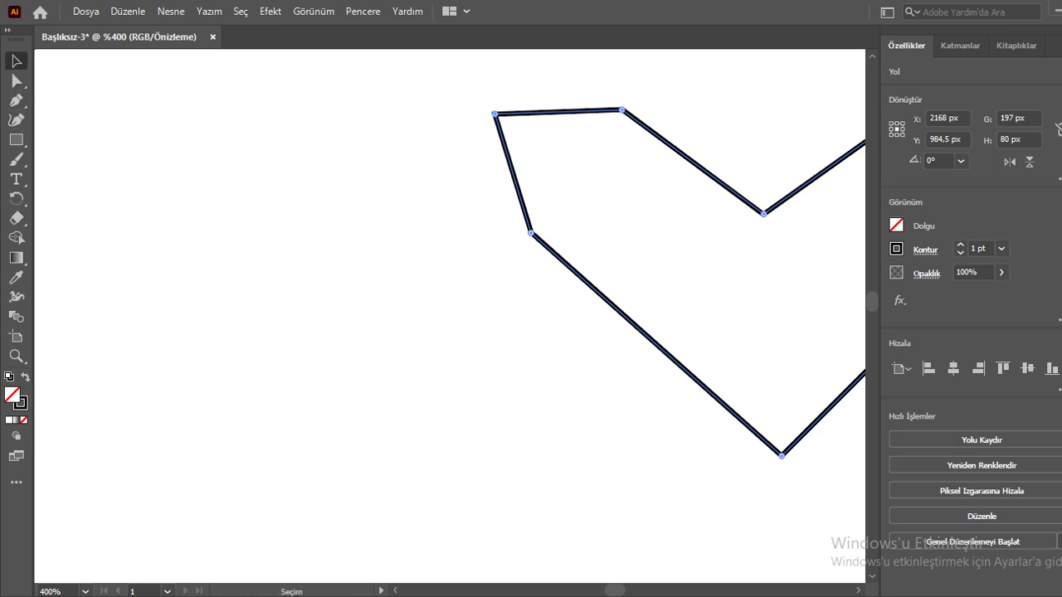
click(16, 61)
click(16, 119)
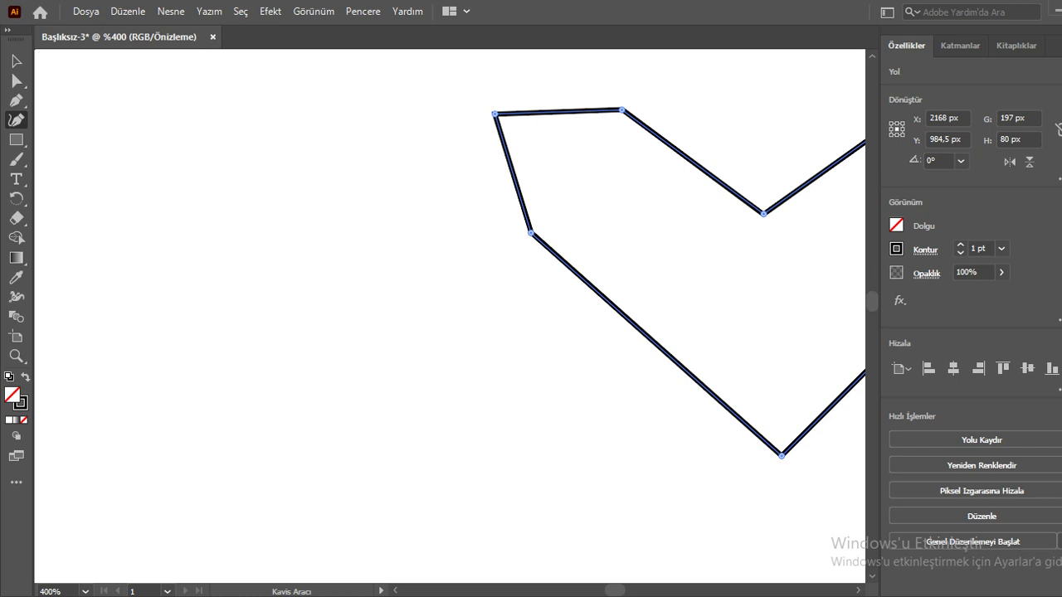
click(494, 168)
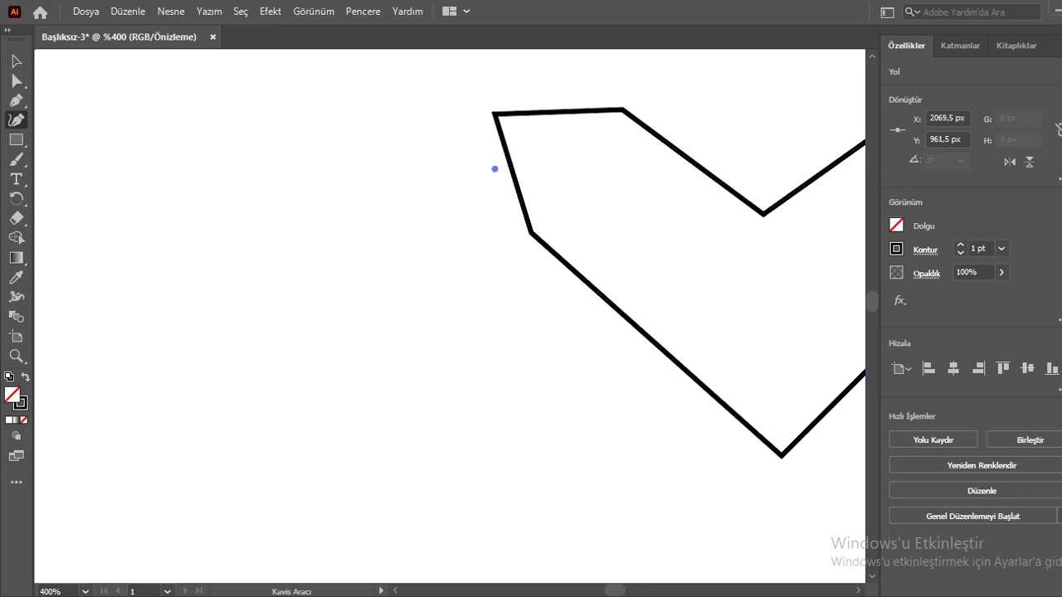
Snap the new point onto the zigzag's upper-left corner and add an anchor at the hexagon's corner.
drag(494, 168, 494, 114)
scroll(495, 113, down, 1)
scroll(494, 113, down, 2)
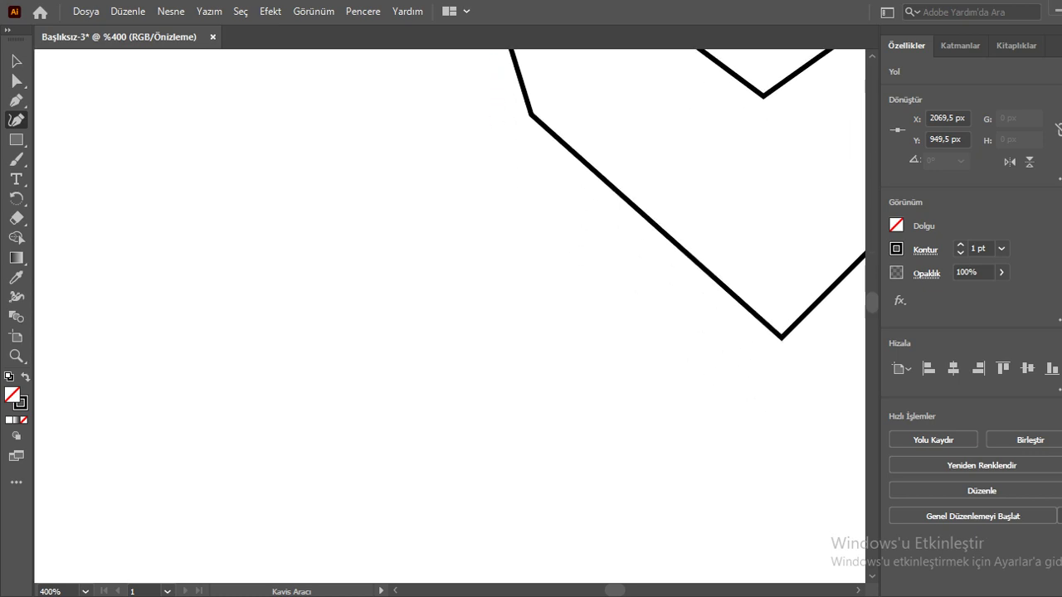
scroll(495, 114, down, 5)
scroll(494, 114, down, 2)
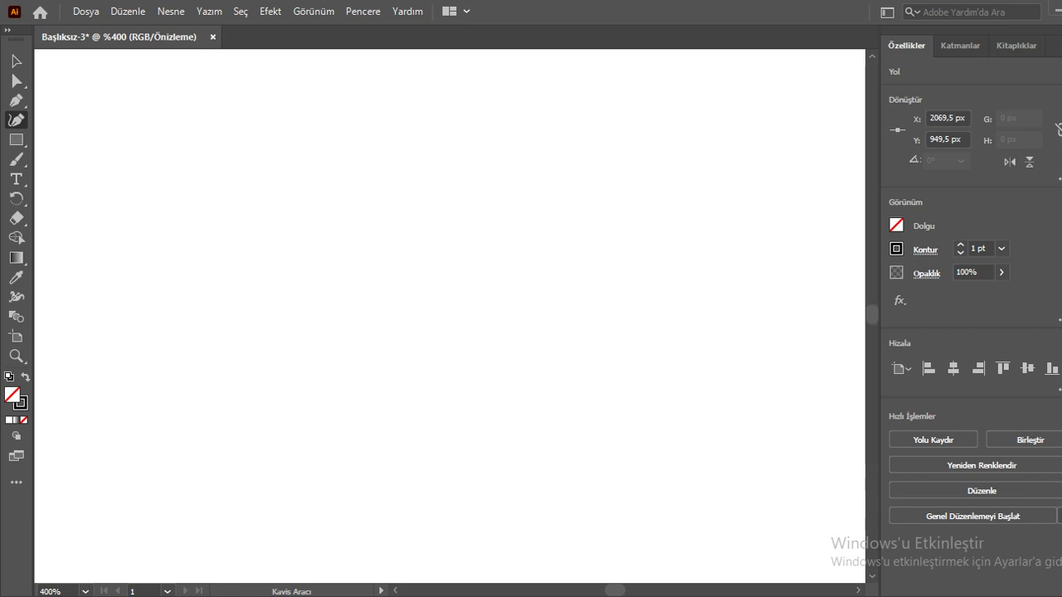
key(ctrl+minus)
key(ctrl+minus)
key(ctrl+minus)
key(ctrl+minus)
key(ctrl+minus)
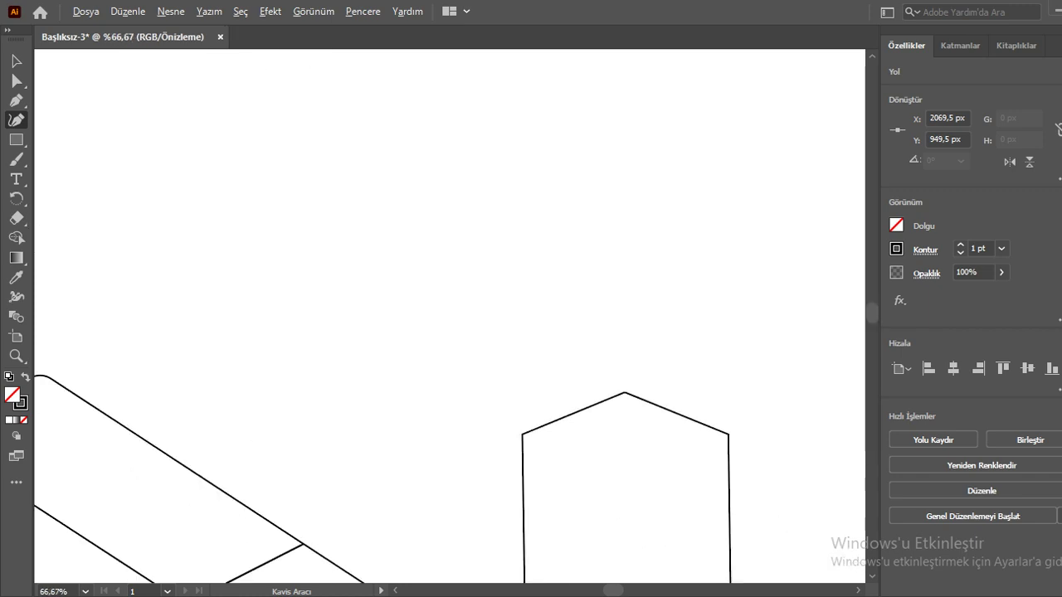
key(ctrl+plus)
key(ctrl+plus)
key(ctrl+plus)
key(ctrl+plus)
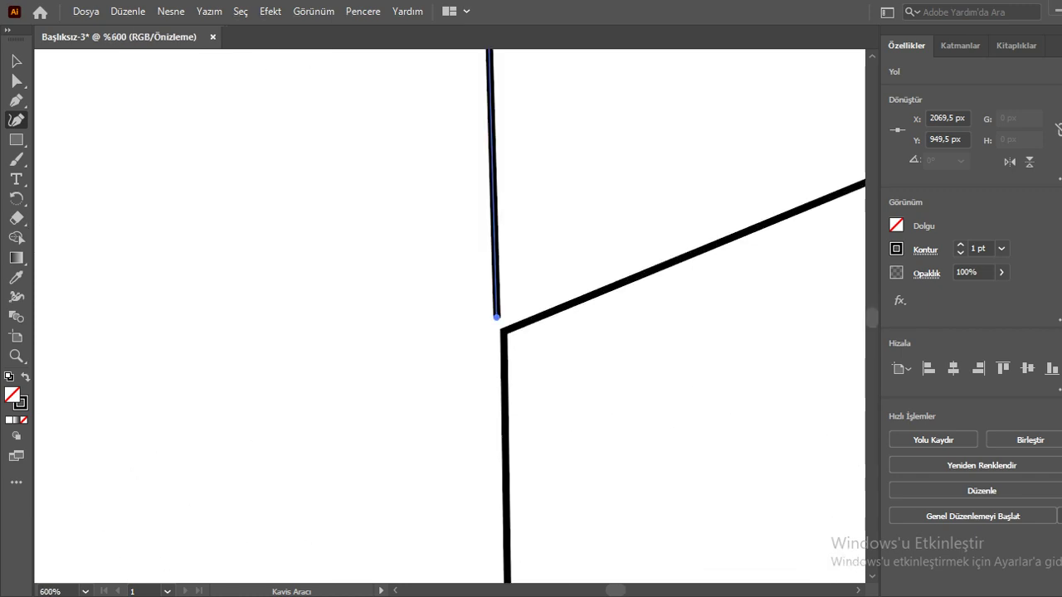
click(496, 317)
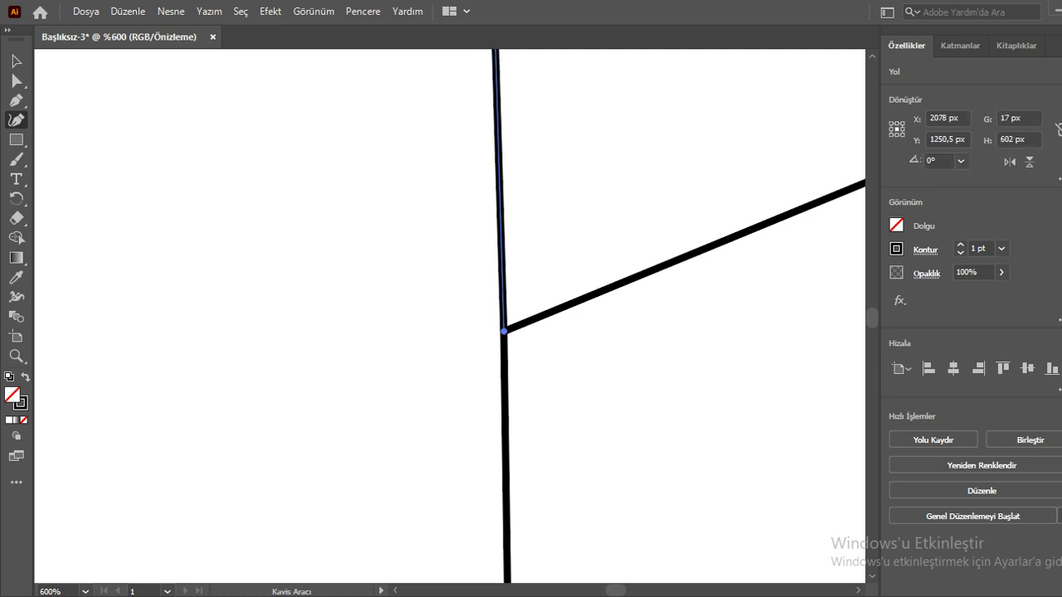
Place the curve's final anchor, end the path and deselect it with Direct Selection.
key(ctrl+minus)
key(ctrl+minus)
key(ctrl+minus)
key(ctrl+minus)
key(ctrl+minus)
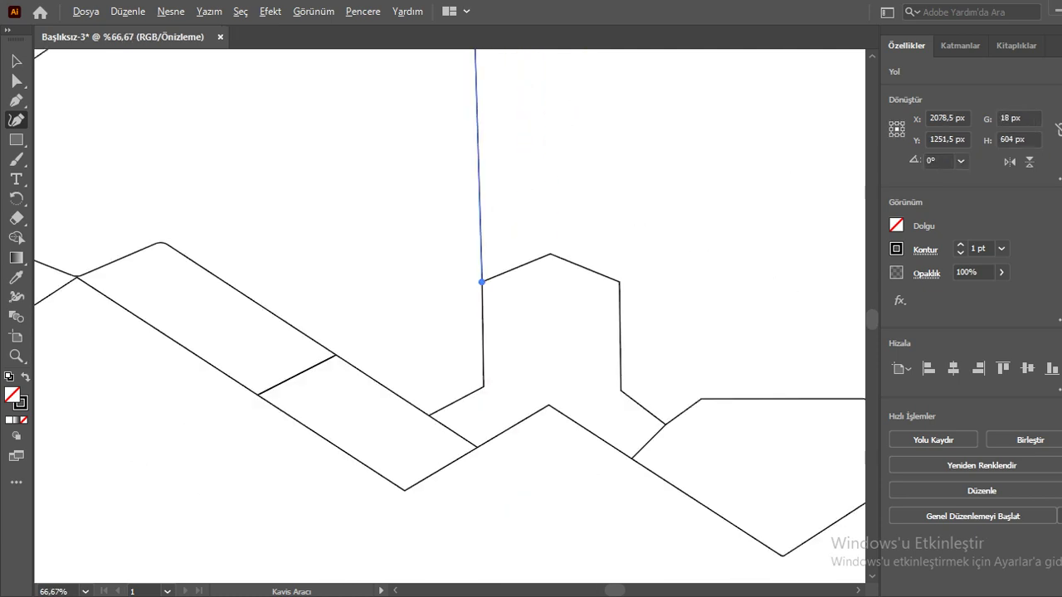
scroll(472, 382, up, 5)
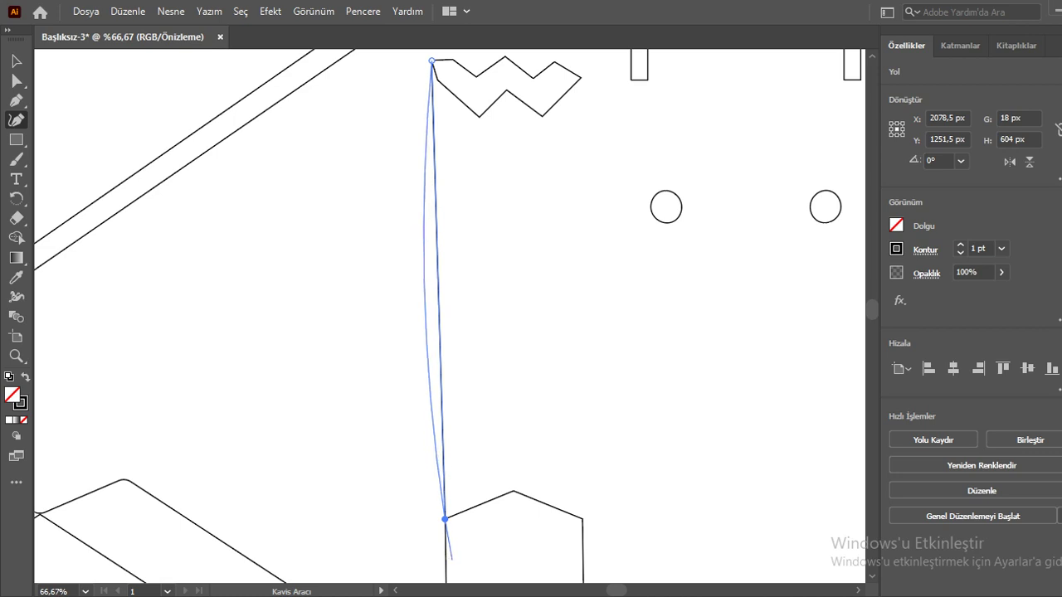
click(452, 560)
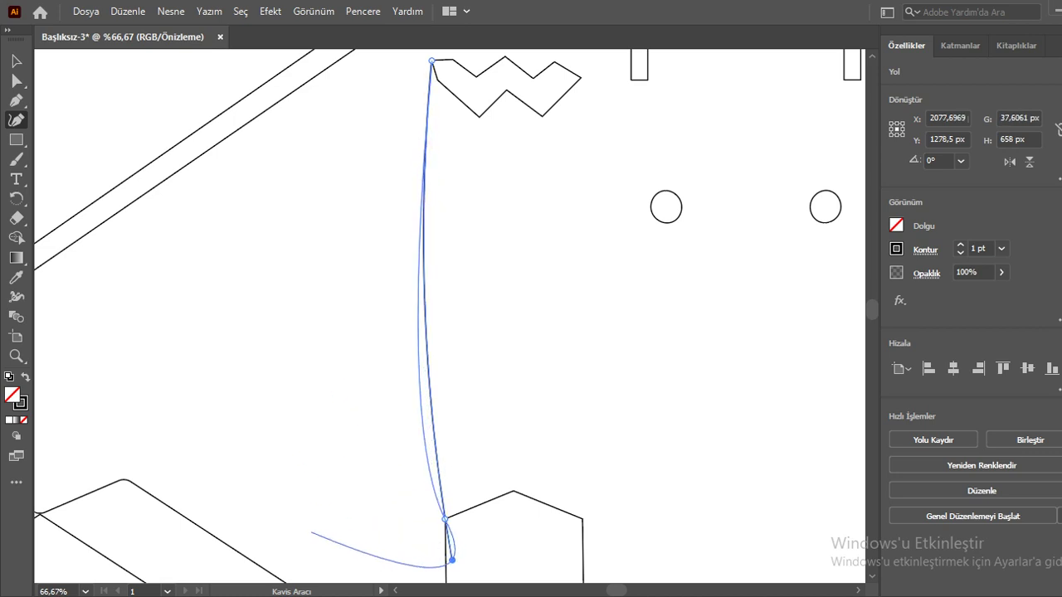
key(Escape)
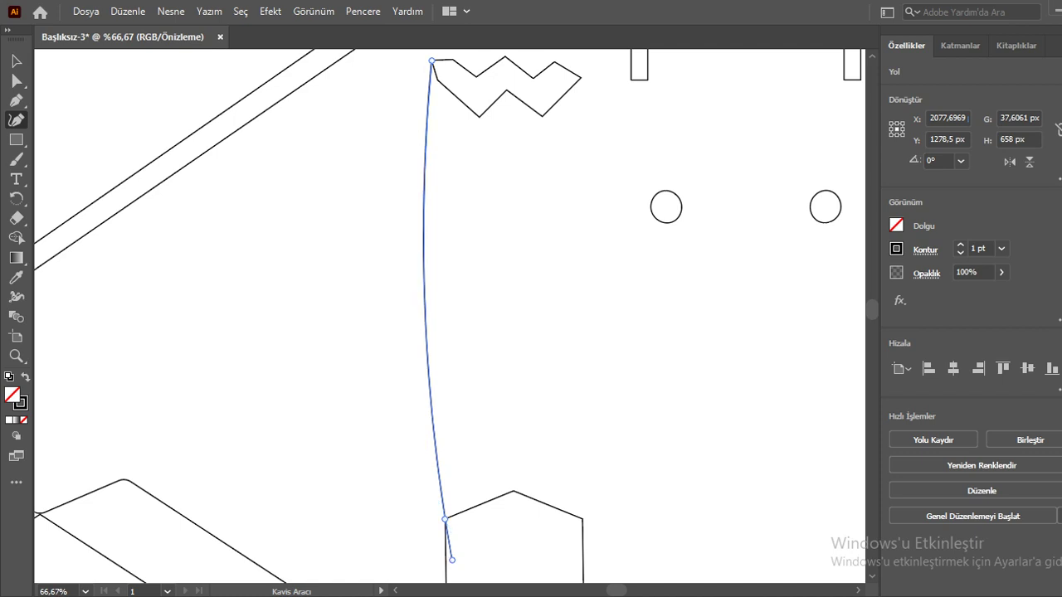
key(a)
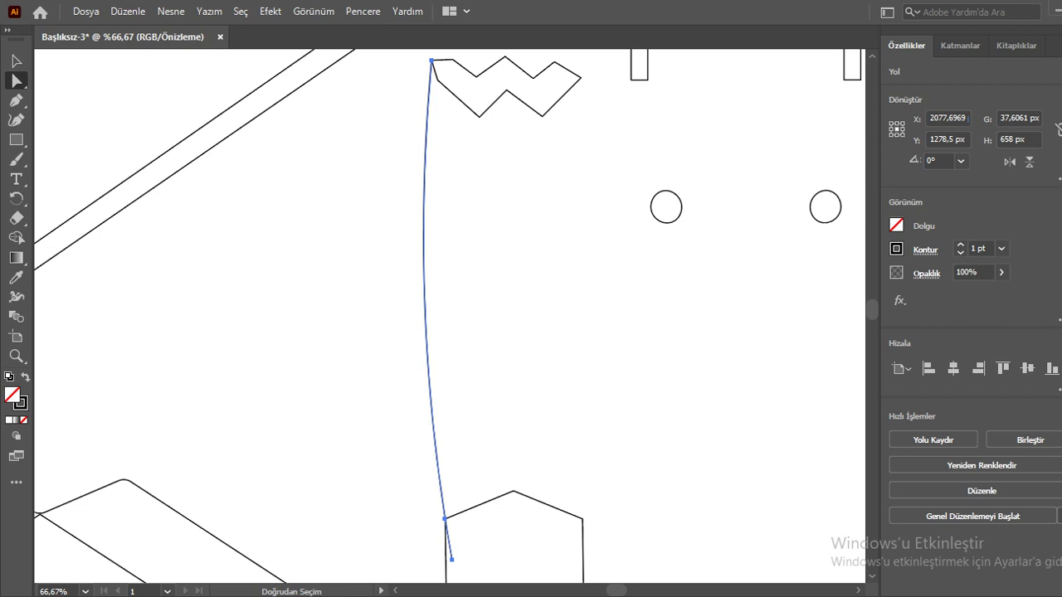
scroll(448, 315, down, 3)
key(ctrl+shift+a)
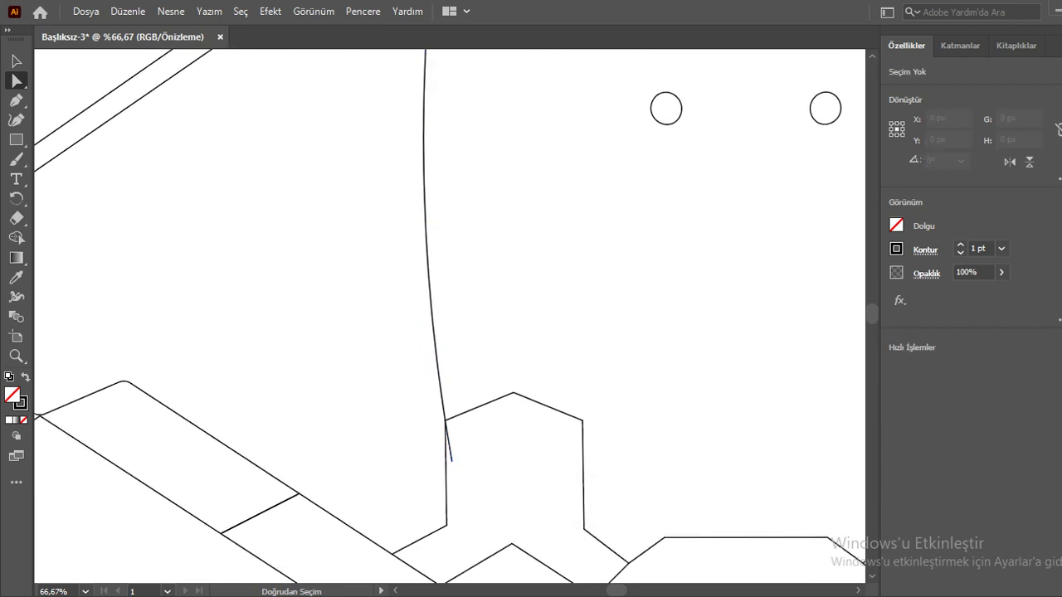
scroll(448, 315, down, 3)
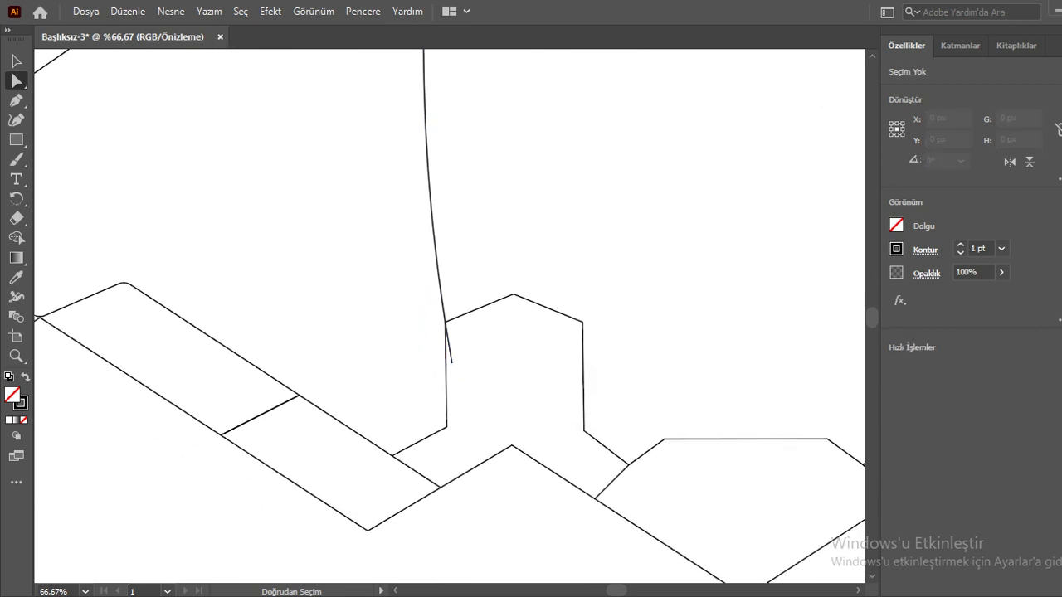
scroll(436, 316, up, 8)
Select and delete the short stray diagonal tail at the curve's bottom.
drag(435, 316, 483, 315)
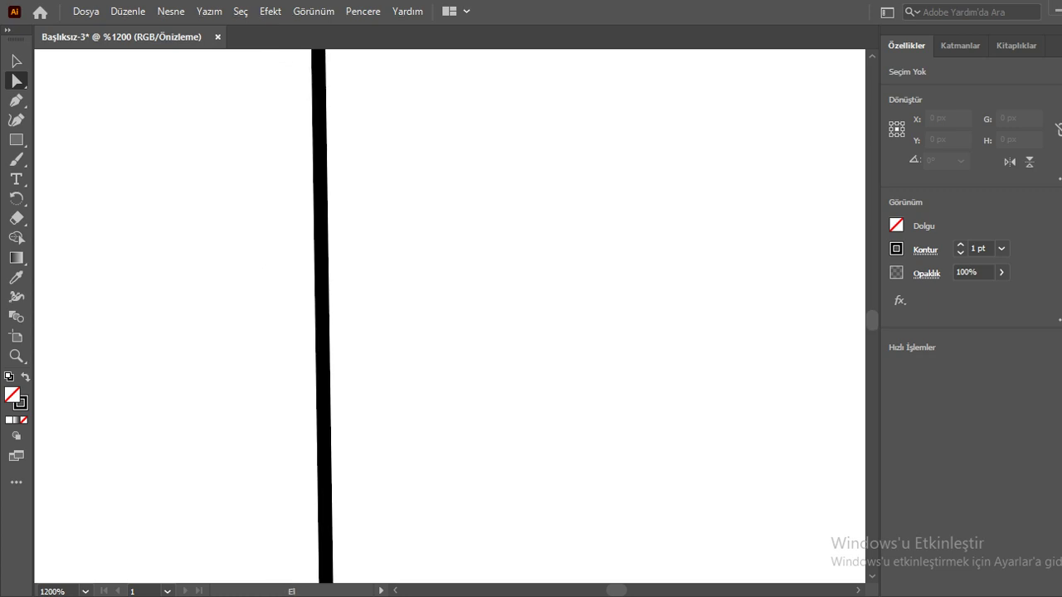
drag(432, 83, 411, 564)
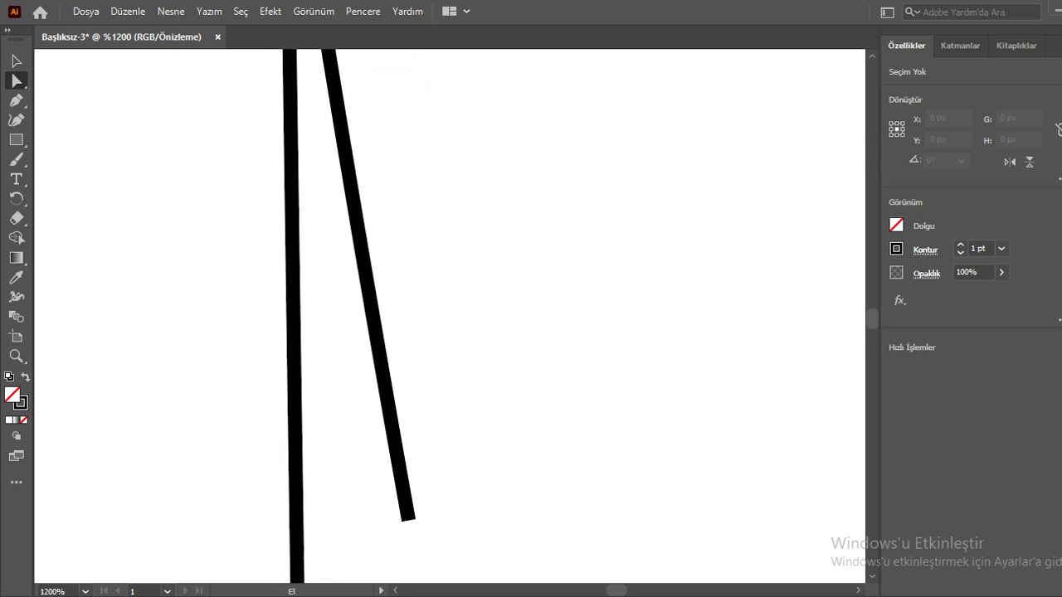
drag(390, 248, 382, 349)
scroll(348, 315, down, 2)
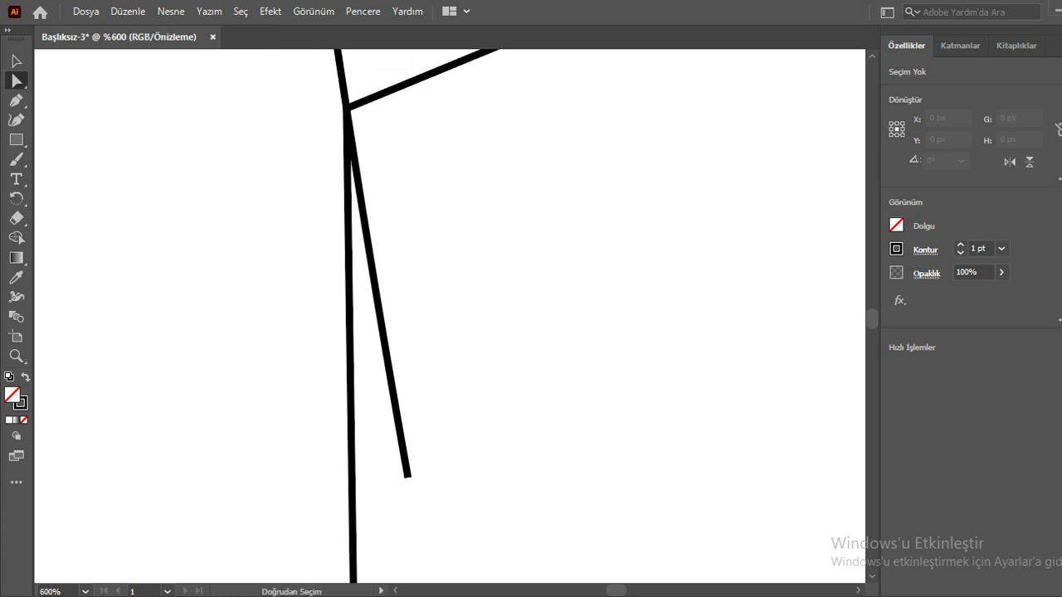
click(377, 298)
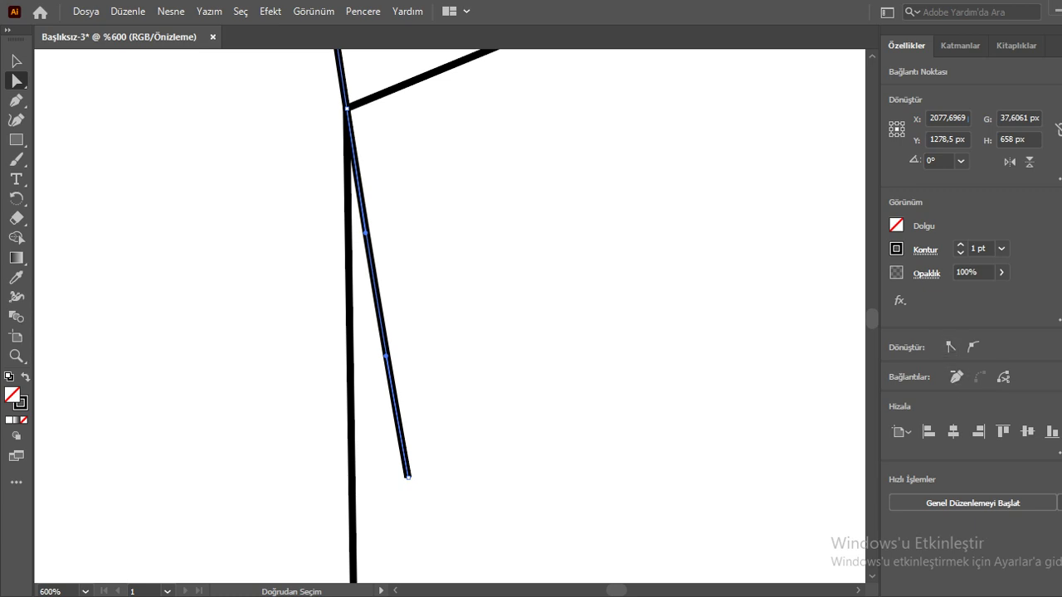
drag(150, 480, 408, 44)
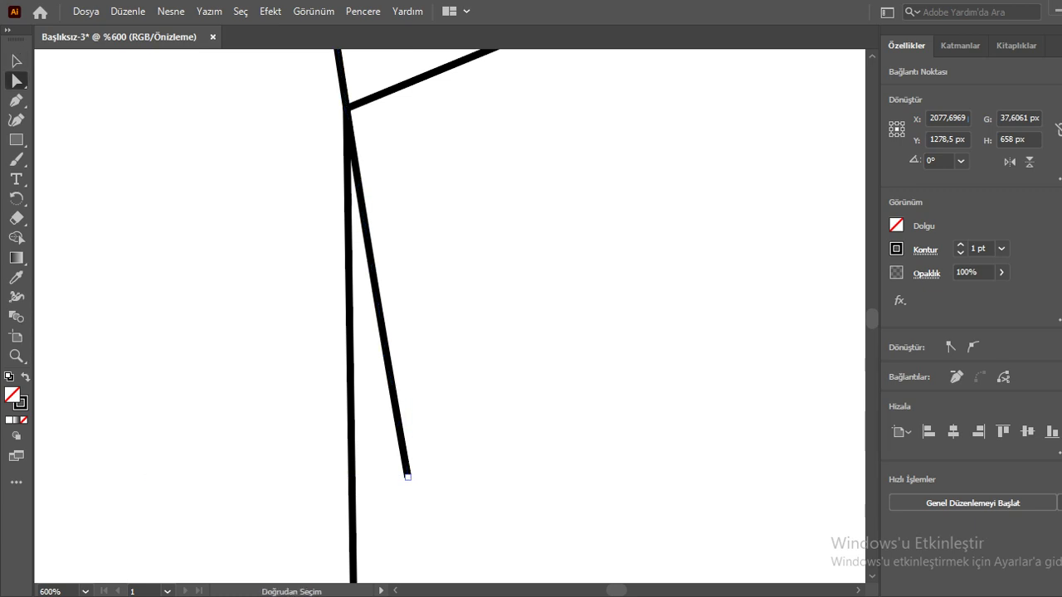
key(Delete)
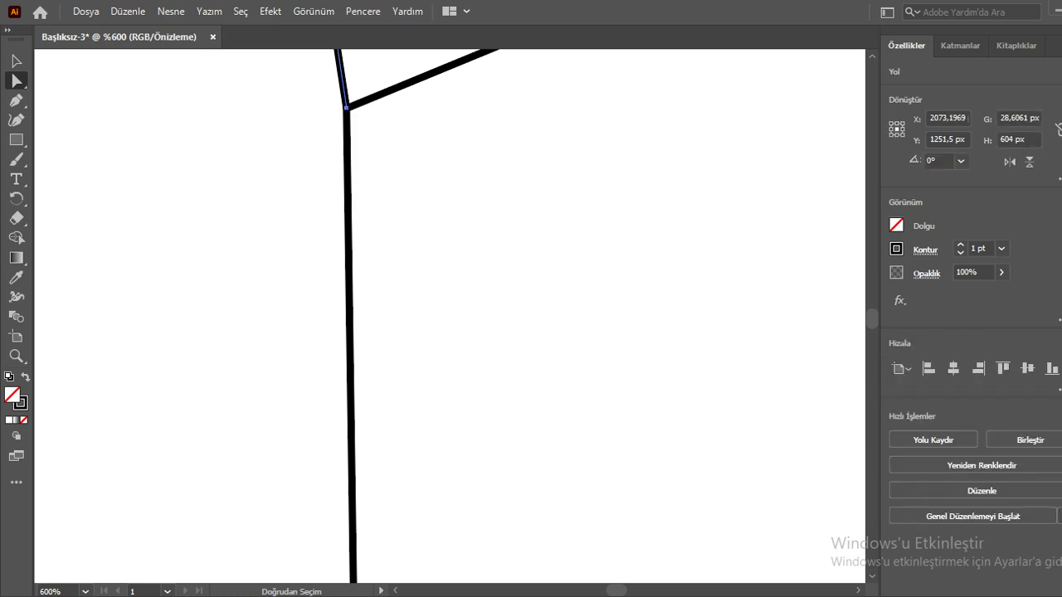
Deselect the trimmed path and zoom out, then back in on the nacelle area.
scroll(448, 315, up, 3)
key(ctrl+shift+a)
scroll(448, 316, right, 3)
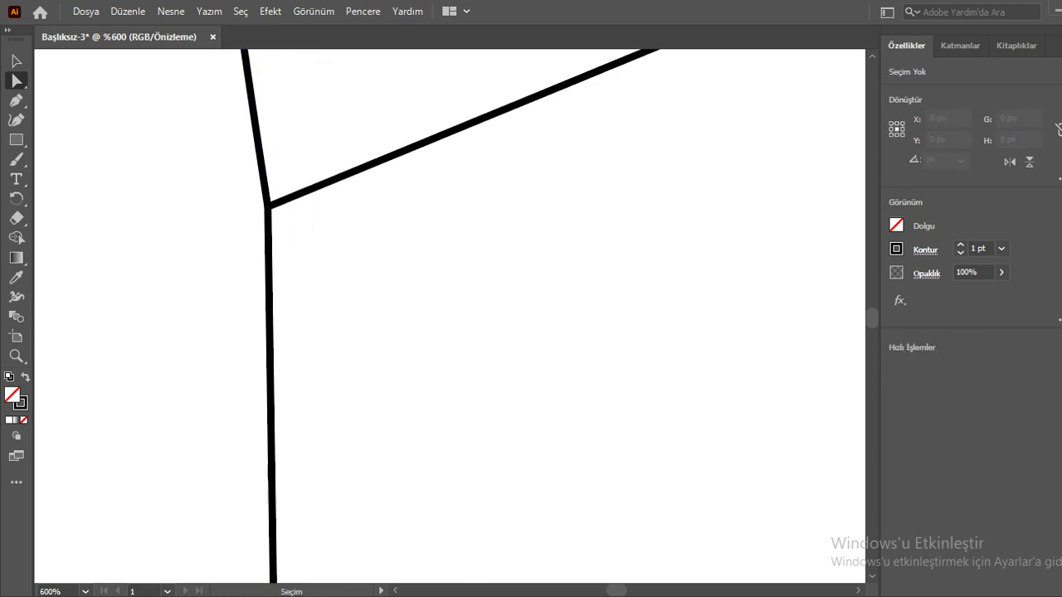
key(ctrl+minus)
key(ctrl+minus)
key(ctrl+minus)
key(ctrl+minus)
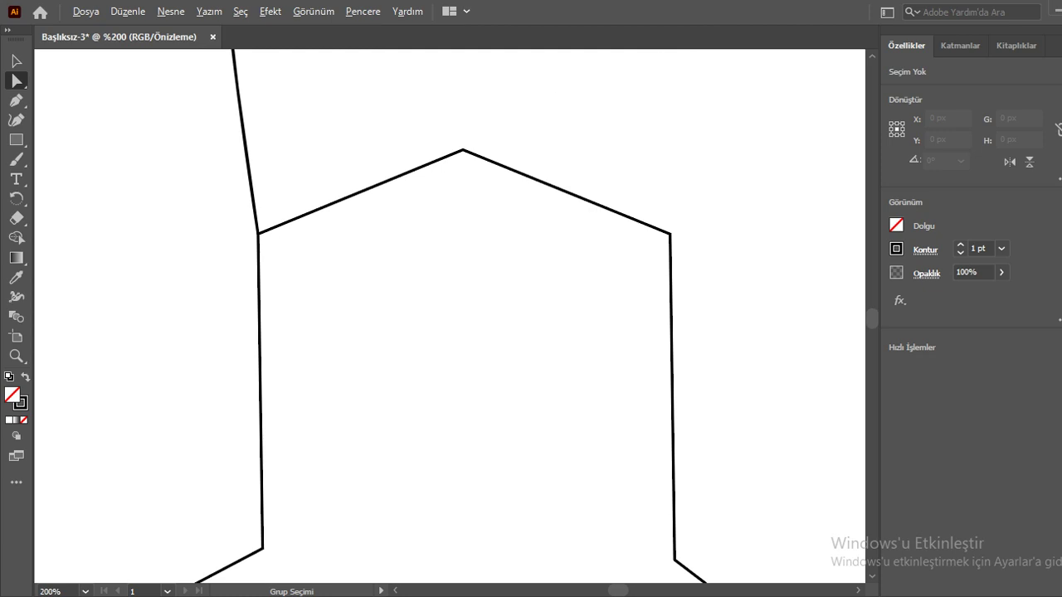
key(ctrl+minus)
key(ctrl+minus)
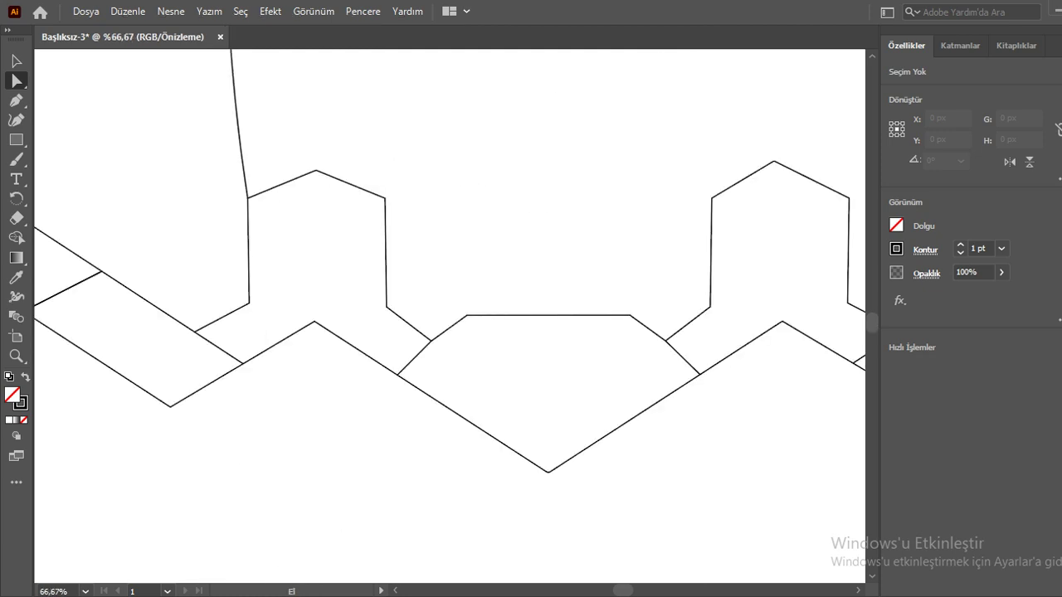
scroll(448, 315, up, 5)
key(ctrl+minus)
key(ctrl+minus)
key(ctrl+minus)
key(ctrl+minus)
key(ctrl+plus)
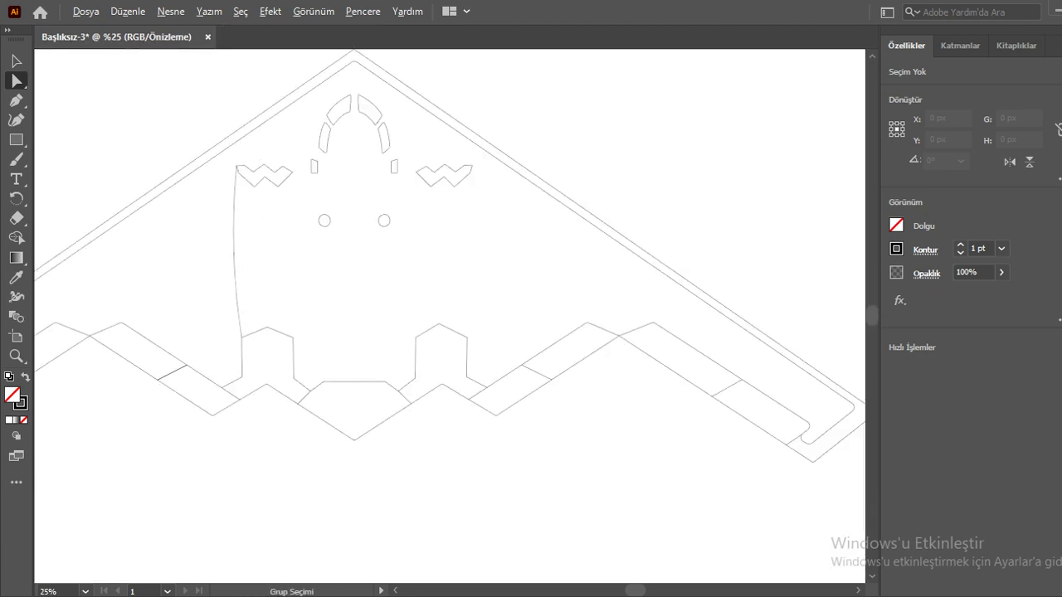
key(ctrl+plus)
Duplicate the nacelle's curved left edge and reflect the copy across the vertical axis.
click(235, 249)
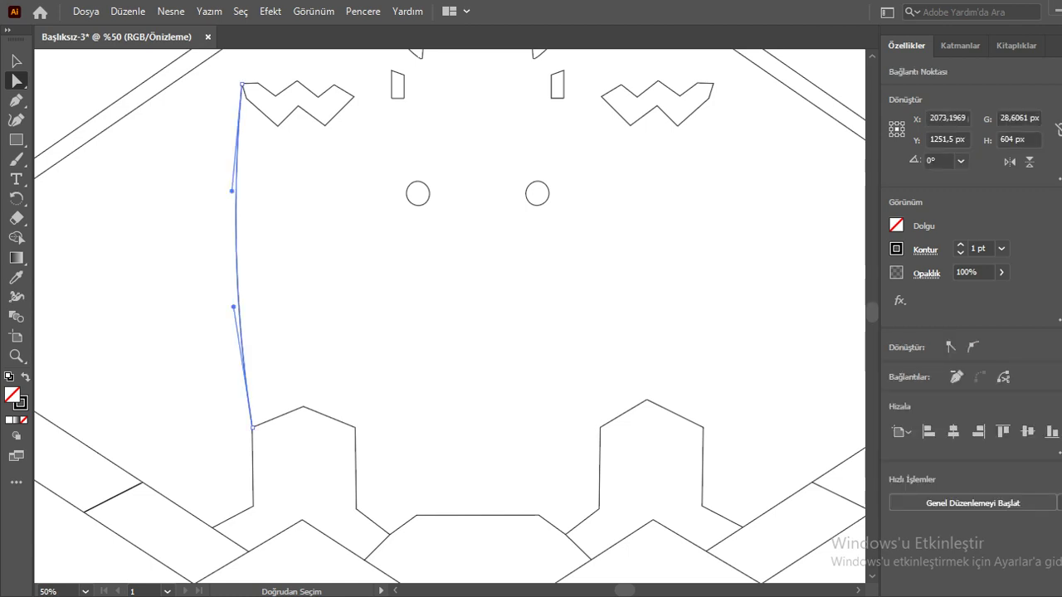
key(ctrl+c)
key(ctrl+v)
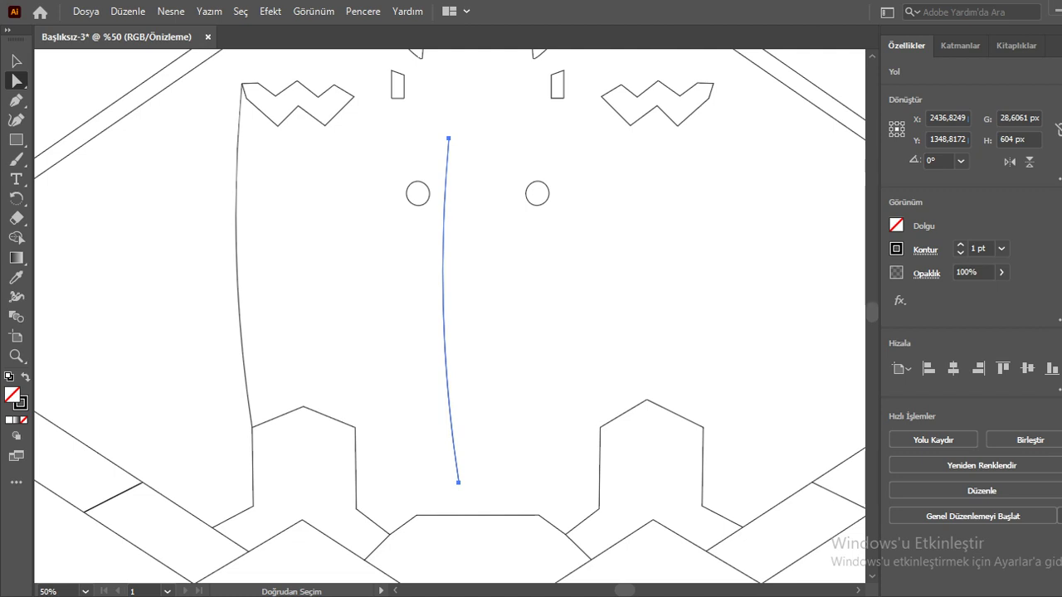
right_click(443, 214)
mouse_move(554, 495)
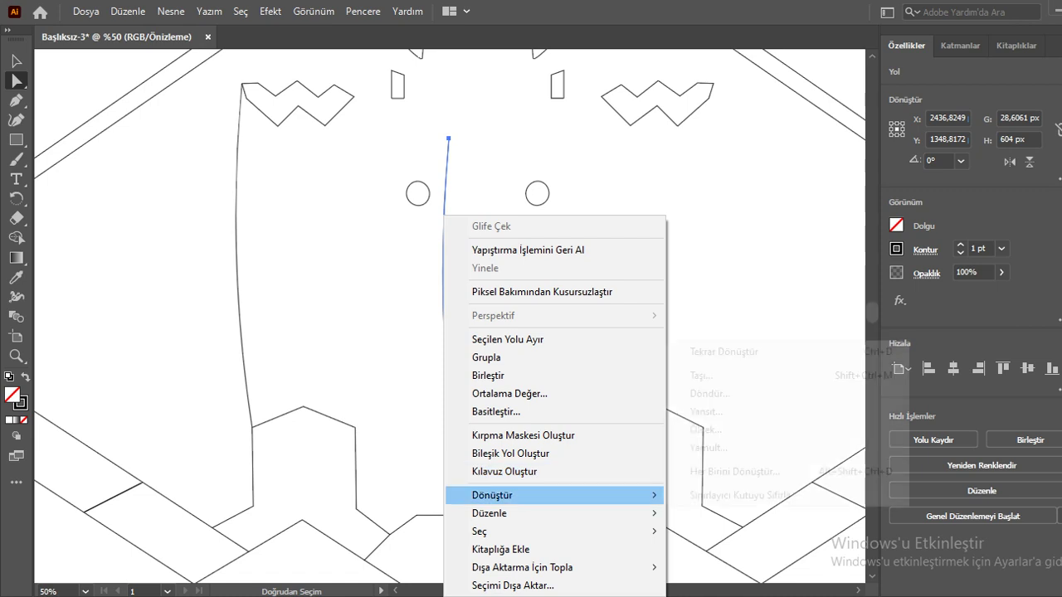
click(707, 412)
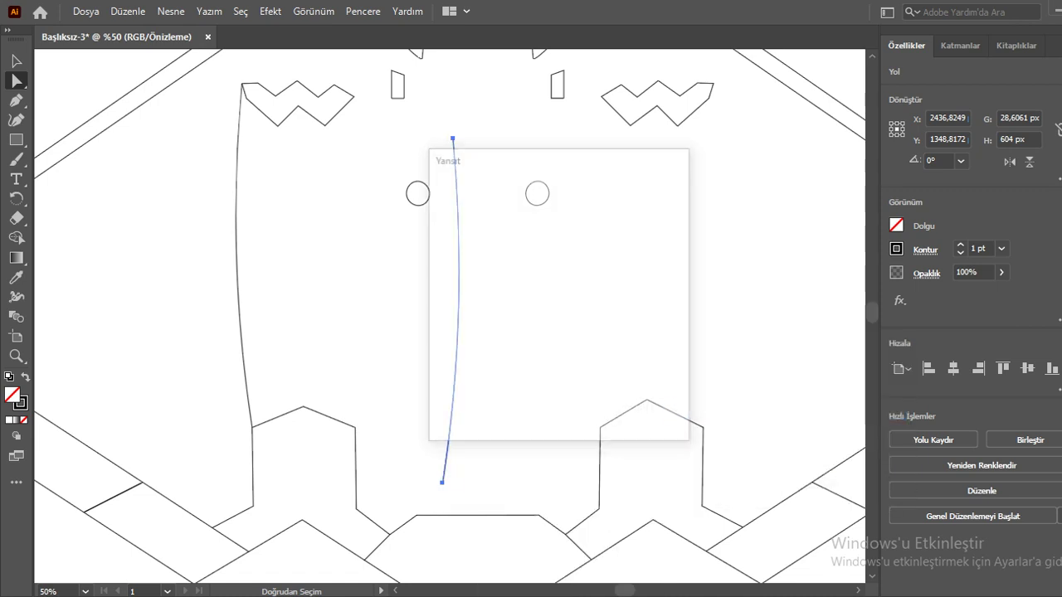
key(Return)
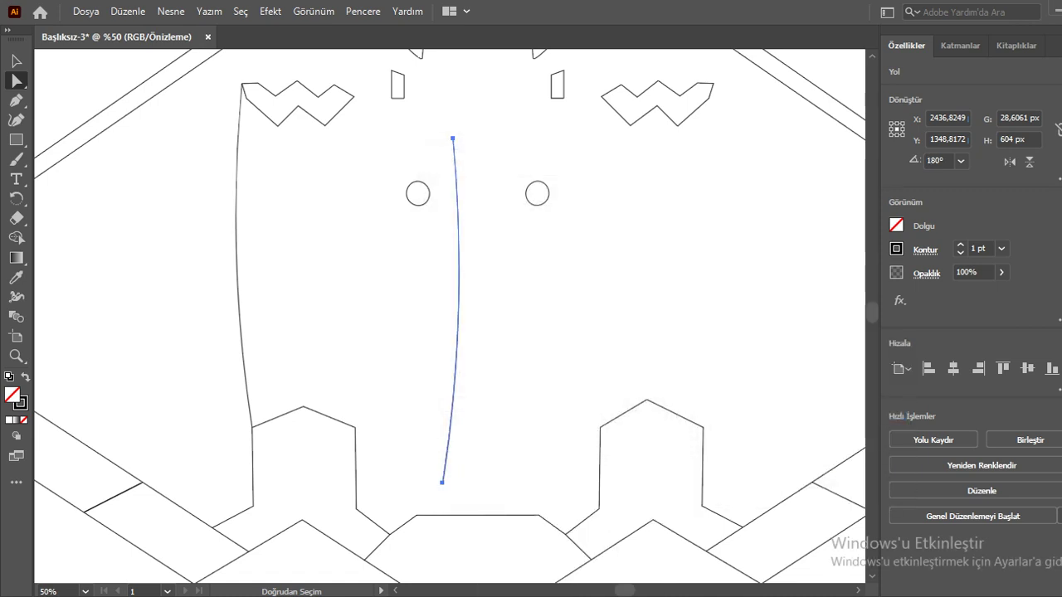
Move the mirrored curve beside the nacelle's left edge.
drag(458, 290, 361, 248)
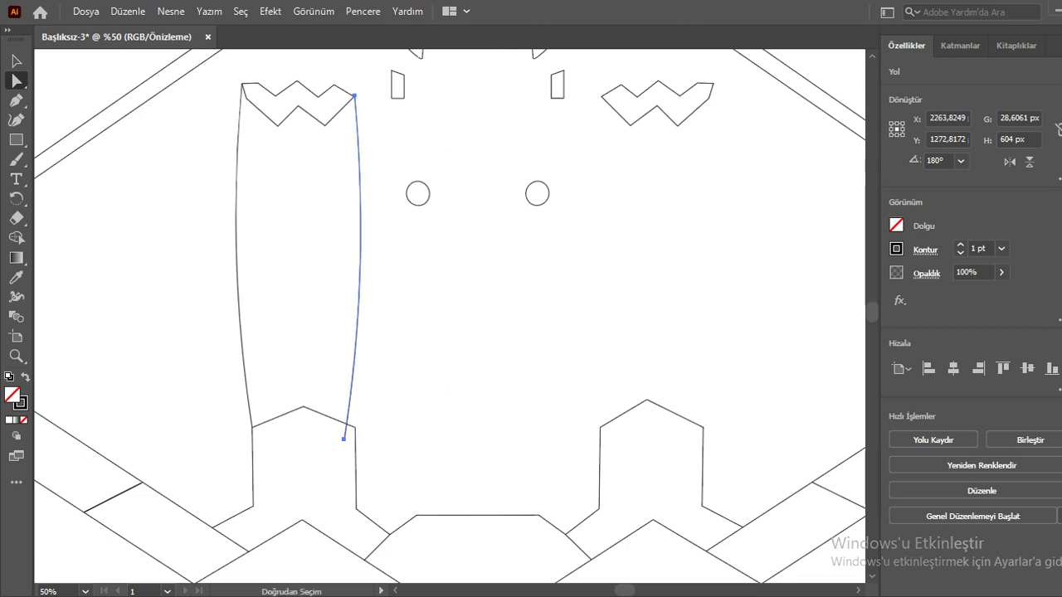
scroll(337, 88, up, 1)
scroll(338, 88, up, 2)
scroll(337, 89, up, 1)
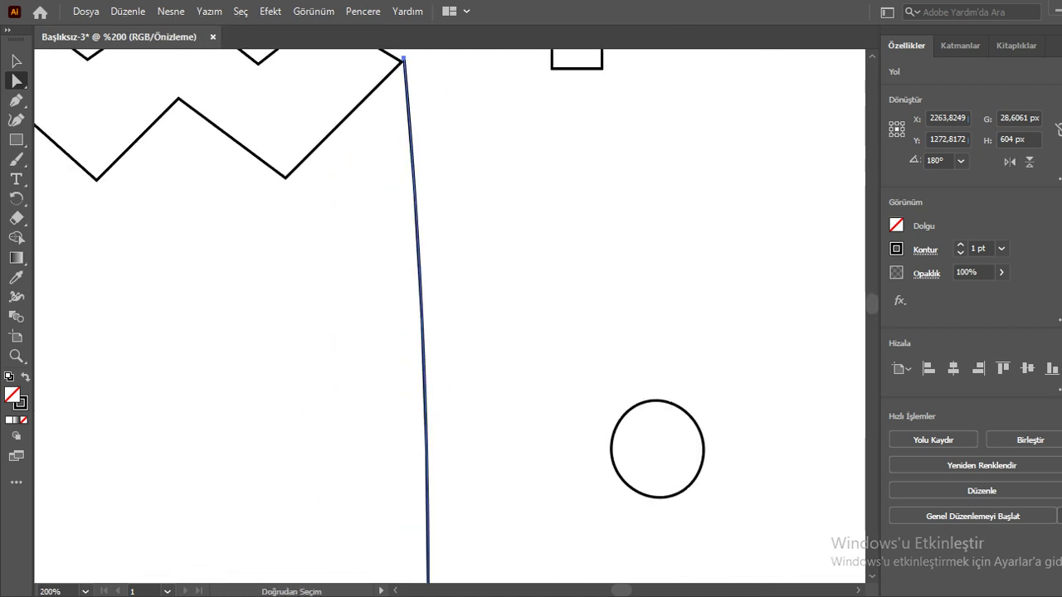
scroll(337, 89, up, 1)
scroll(450, 317, up, 1)
Nudge the curve's top toward the zigzag and join its bottom end to the hexagon corner.
drag(404, 137, 400, 145)
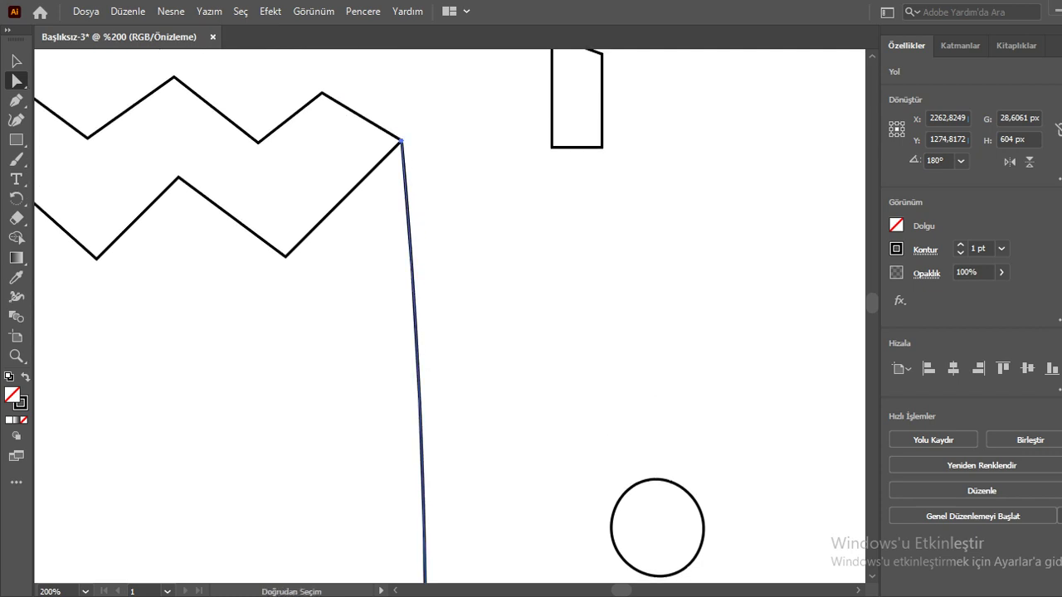
scroll(400, 144, down, 2)
scroll(400, 144, down, 4)
scroll(399, 145, down, 4)
scroll(449, 316, up, 5)
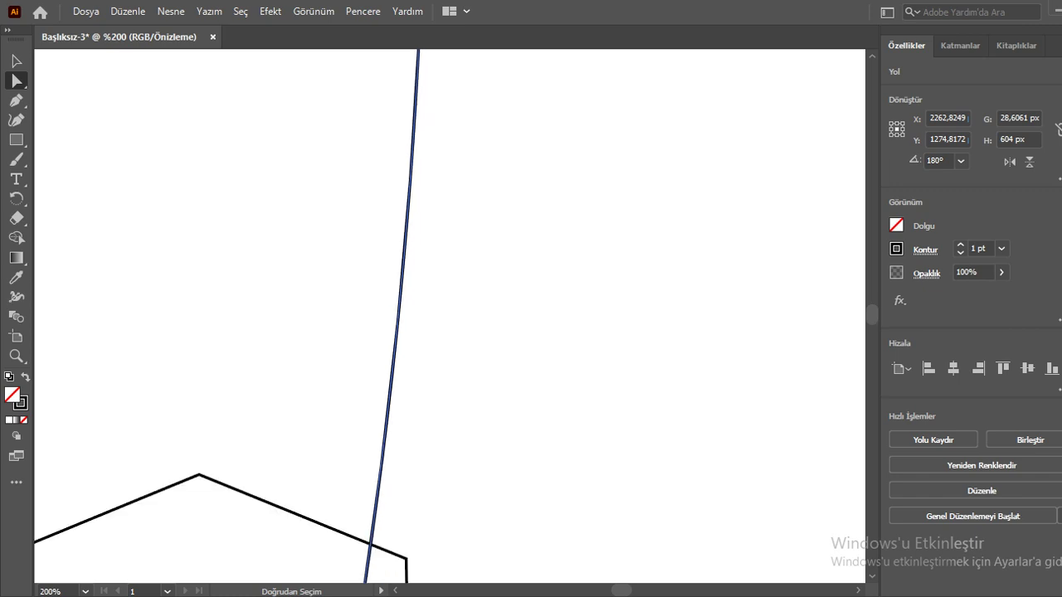
scroll(449, 316, up, 5)
drag(360, 474, 406, 420)
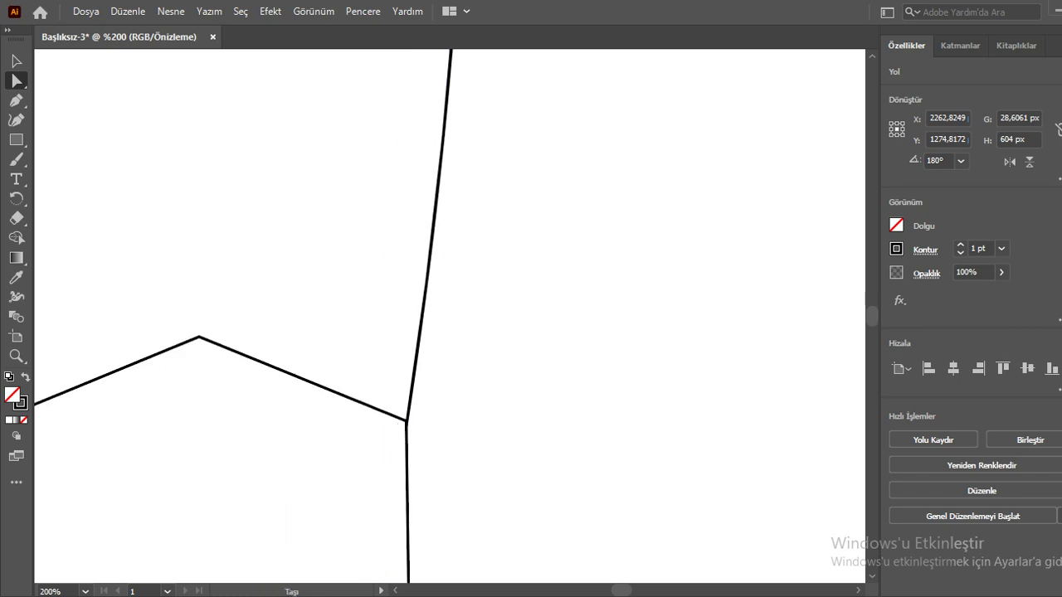
scroll(448, 316, up, 3)
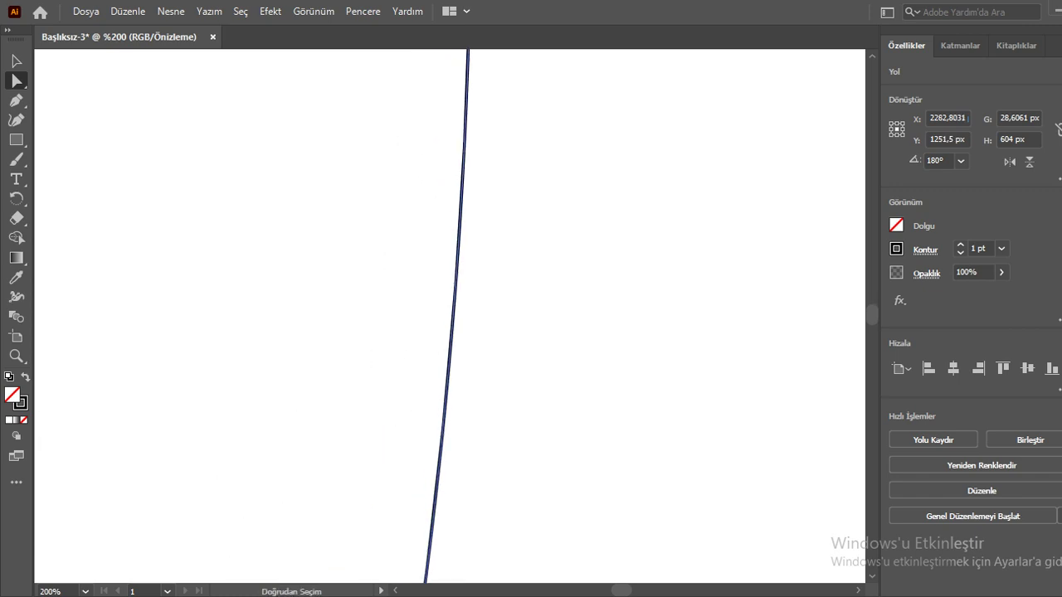
scroll(448, 316, up, 3)
scroll(448, 315, up, 3)
scroll(448, 315, up, 5)
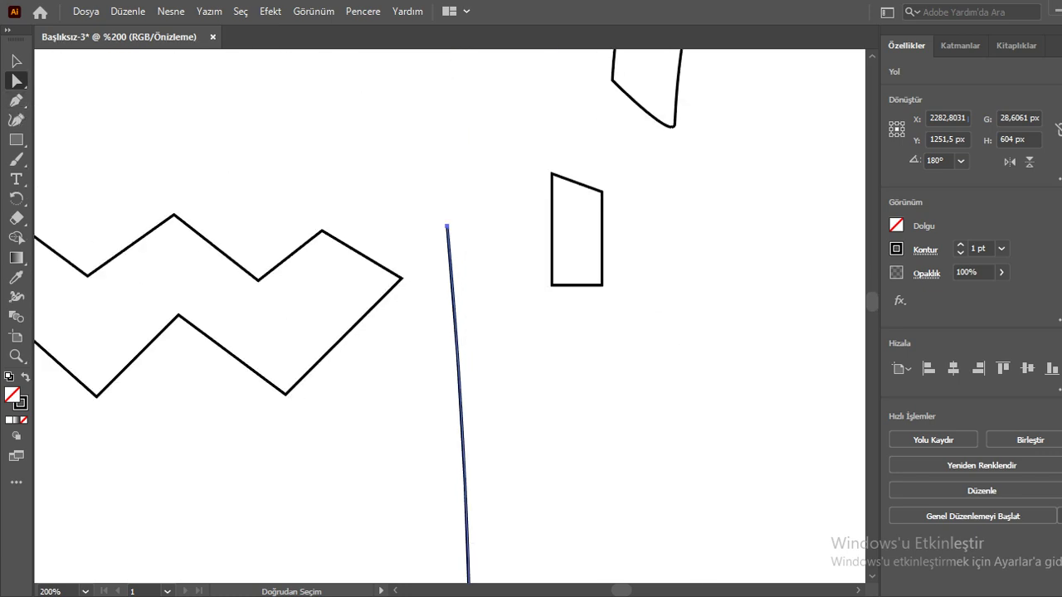
Snap the curve's top end onto the zigzag intake corner.
key(ctrl+shift+a)
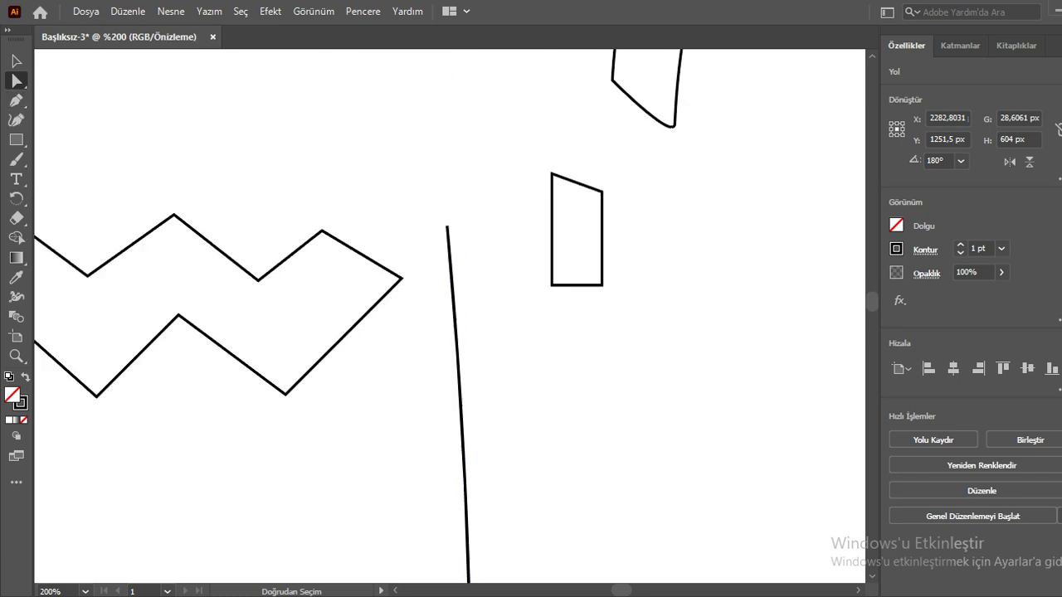
drag(447, 226, 401, 278)
key(ctrl+shift+a)
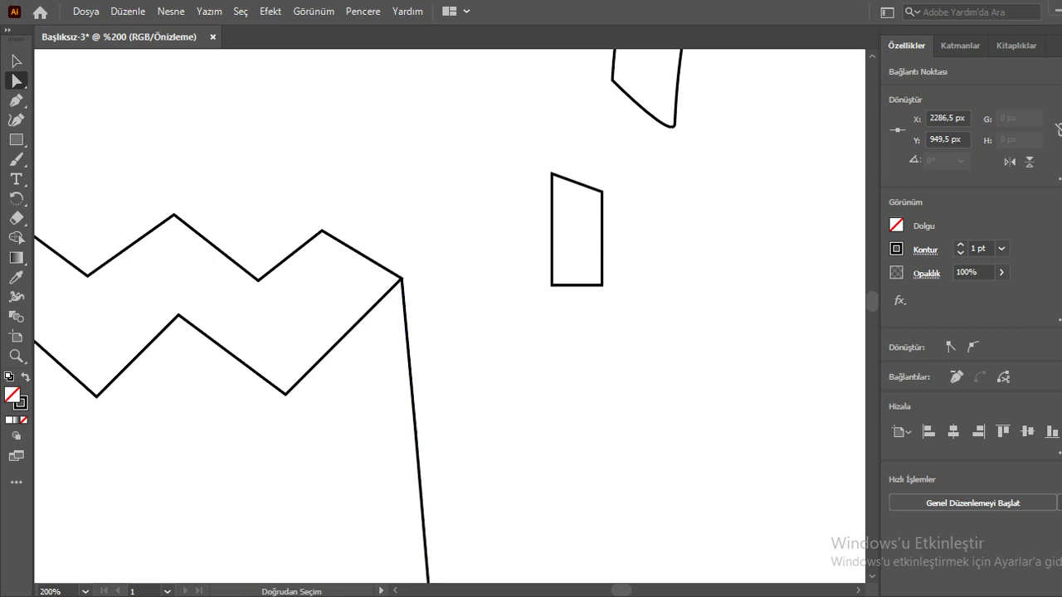
key(ctrl+minus)
key(ctrl+minus)
key(ctrl+0)
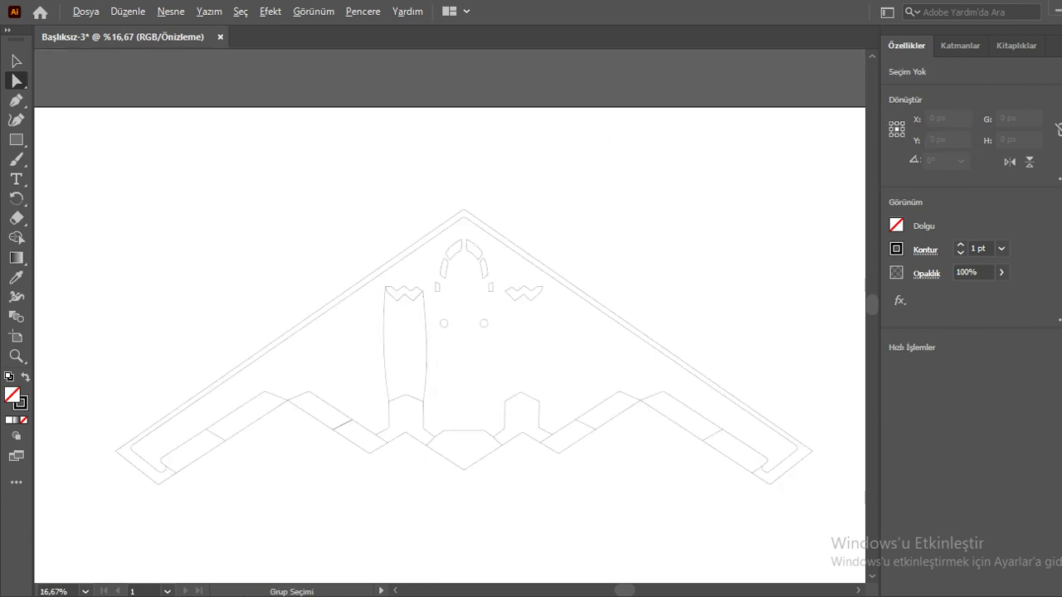
key(ctrl+plus)
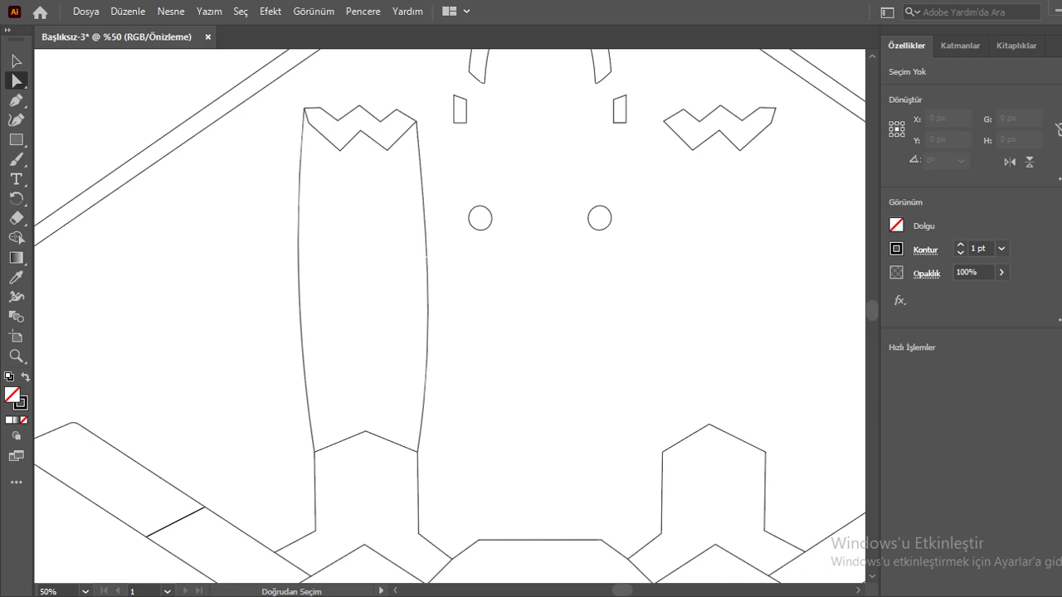
Copy and paste both curved side edges of the left nacelle.
click(299, 274)
key(ctrl+shift+a)
drag(270, 295, 472, 302)
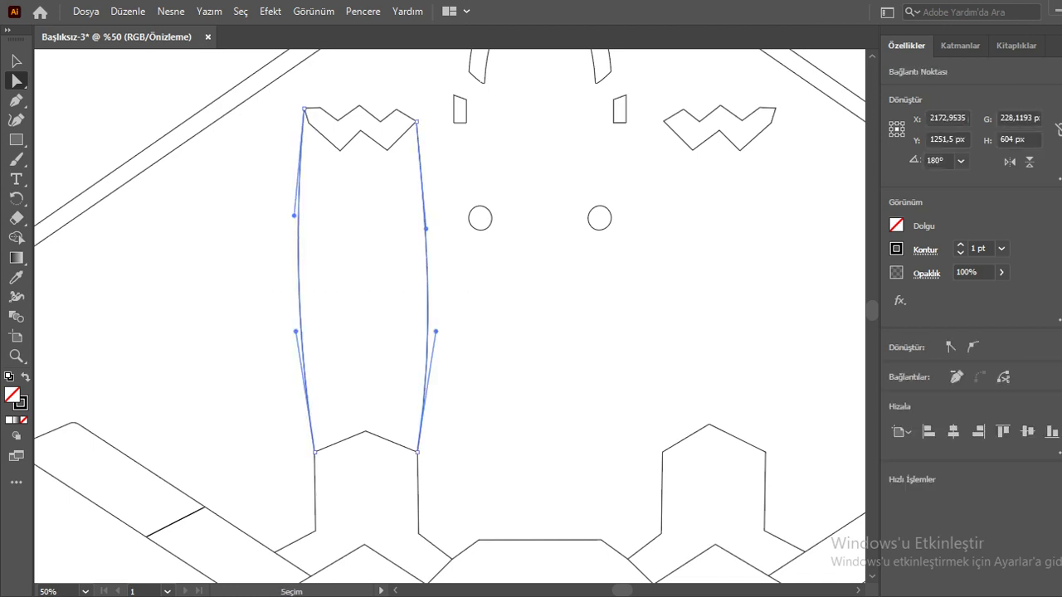
key(ctrl+c)
key(ctrl+v)
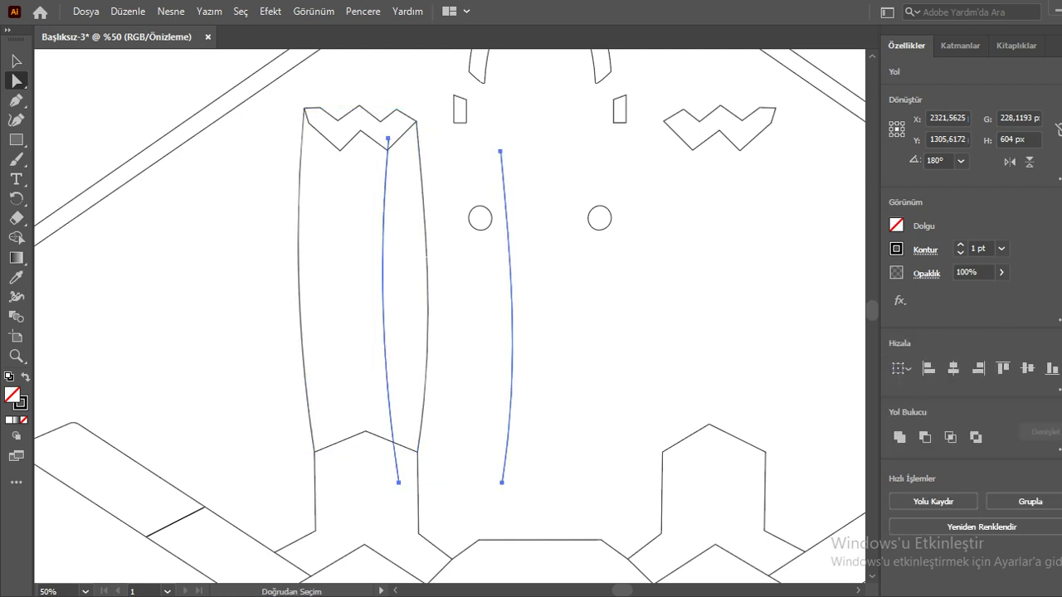
key(ctrl+minus)
key(ctrl+minus)
key(ctrl+minus)
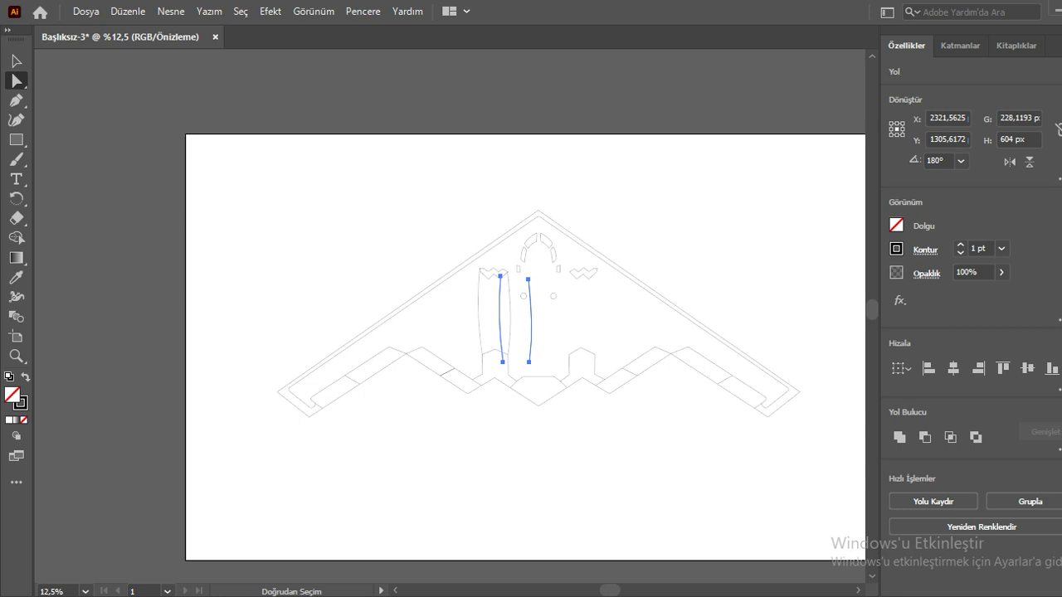
Move the pasted edges onto the right engine and reflect them, entering -390.
right_click(532, 258)
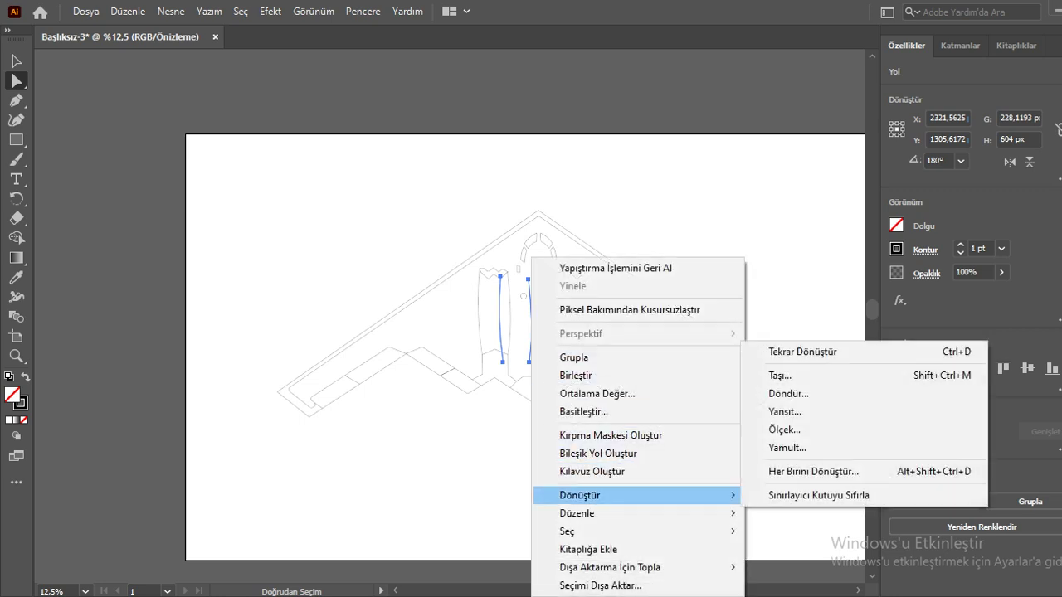
click(785, 412)
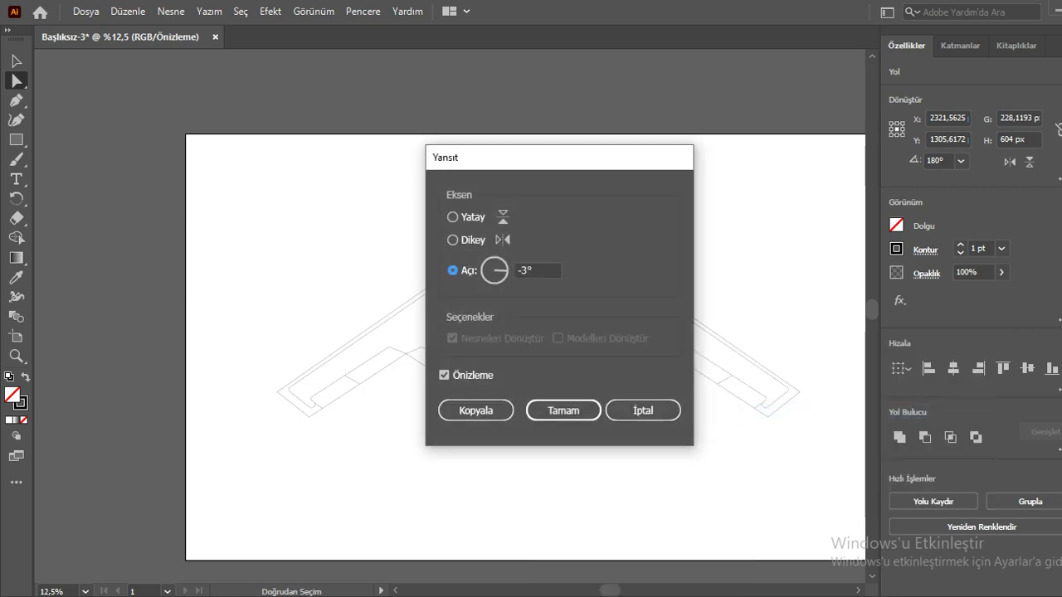
click(643, 410)
scroll(525, 332, up, 1)
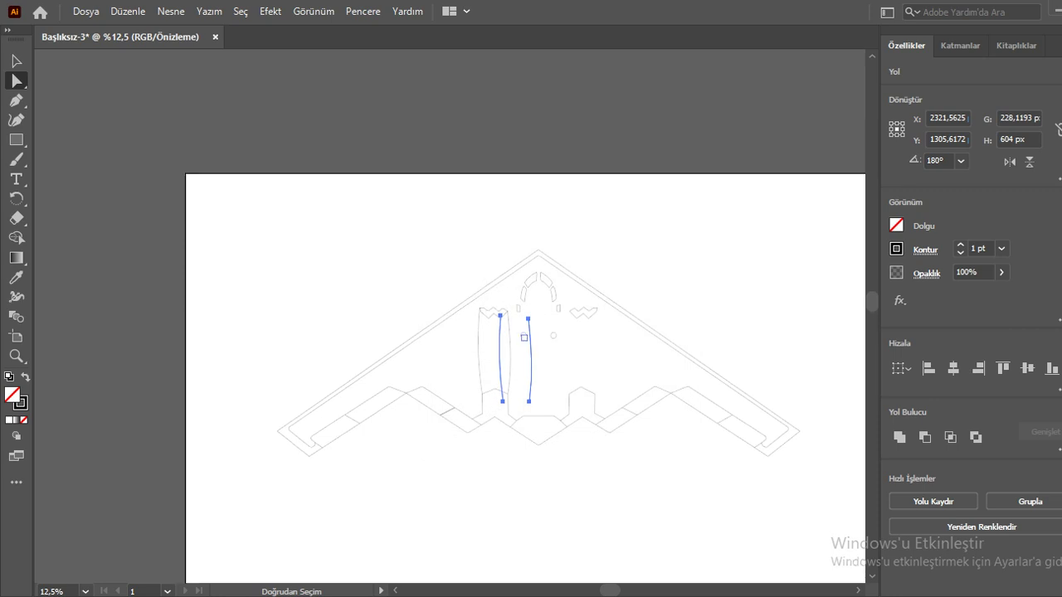
scroll(525, 332, down, 2)
drag(500, 299, 567, 298)
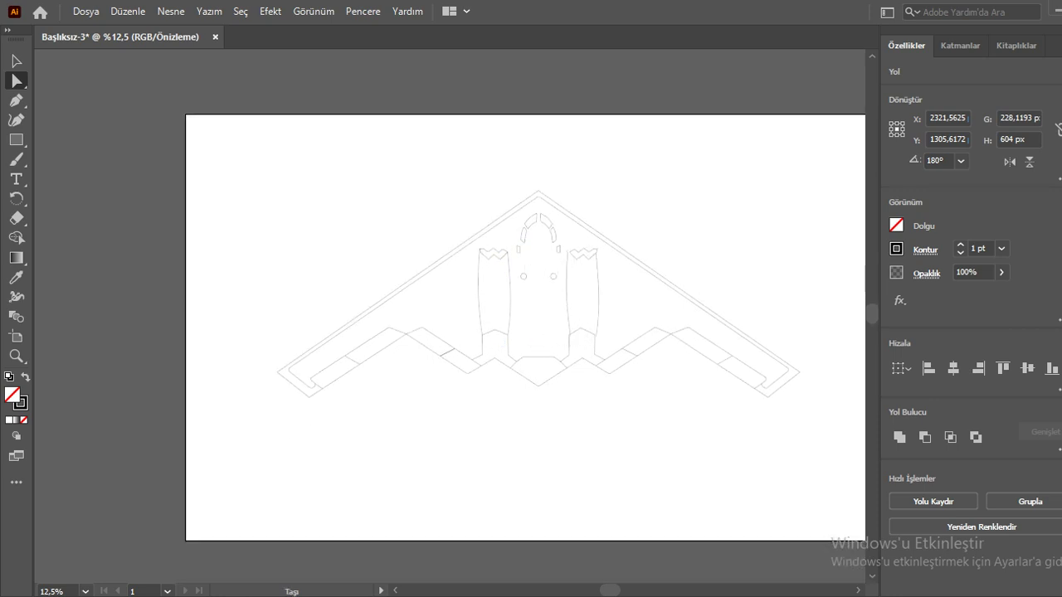
click(597, 278)
right_click(598, 258)
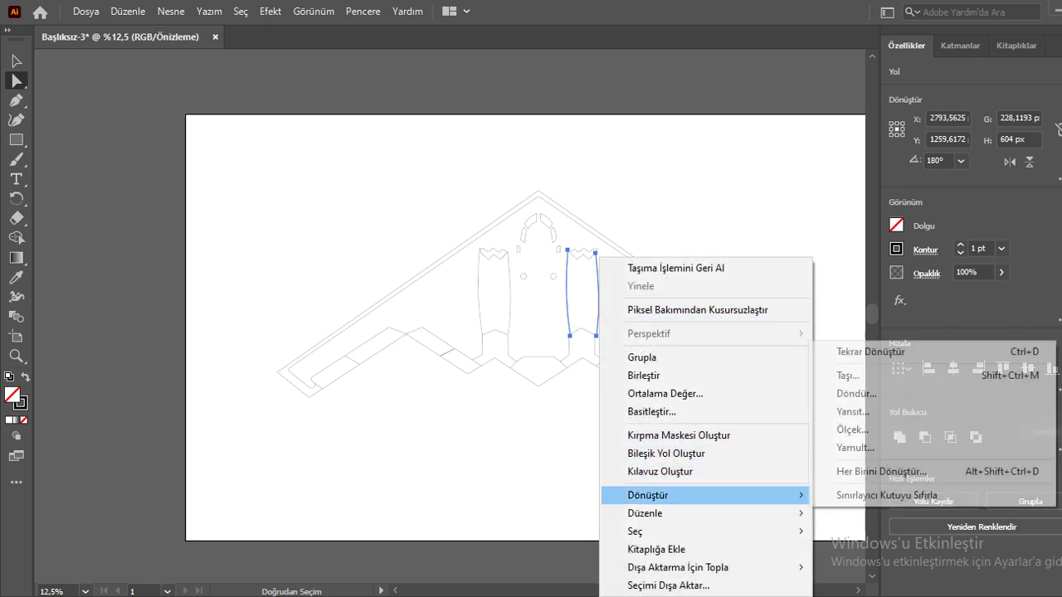
click(853, 412)
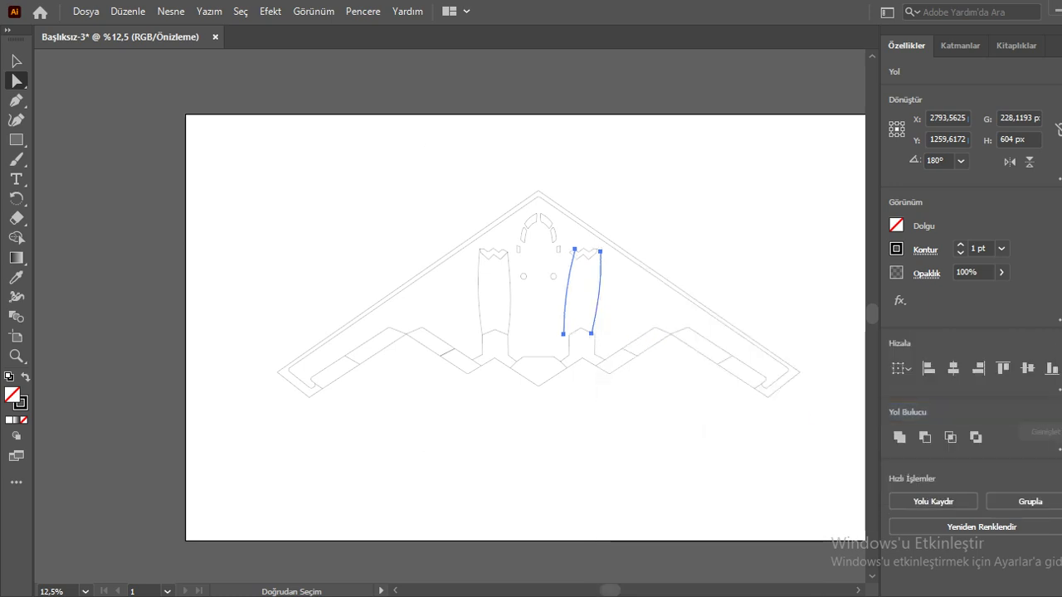
text(-3)
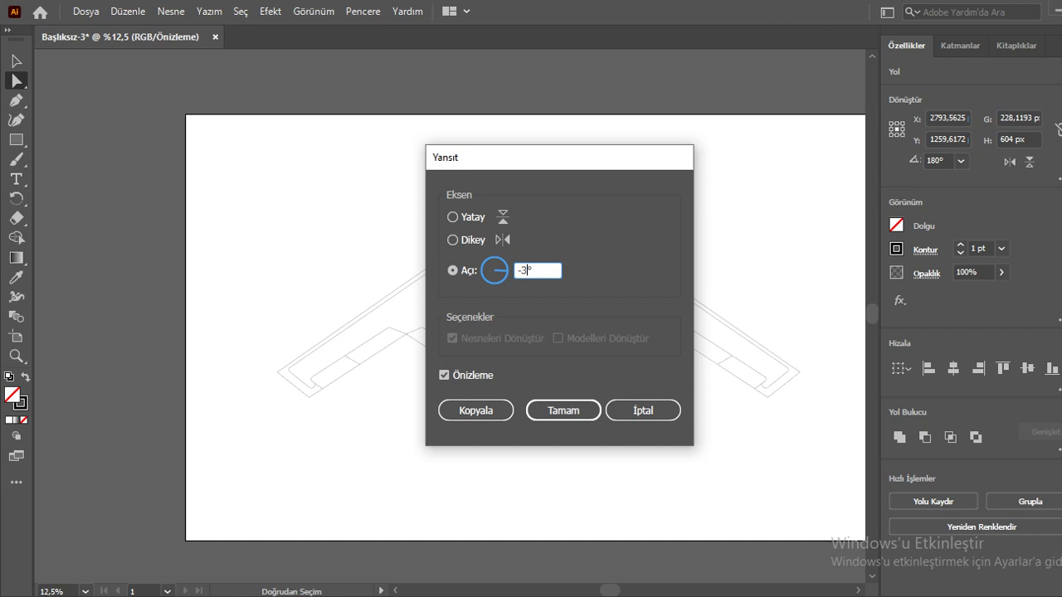
text(90)
key(Return)
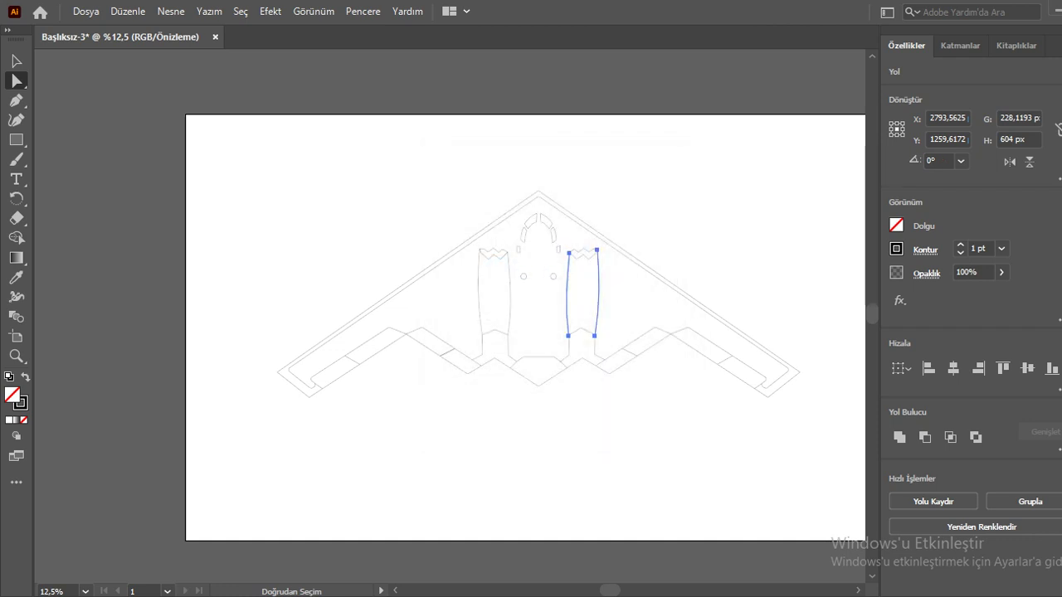
scroll(581, 303, up, 4)
Reshape an anchor on the right nacelle's left curved edge.
scroll(449, 315, up, 3)
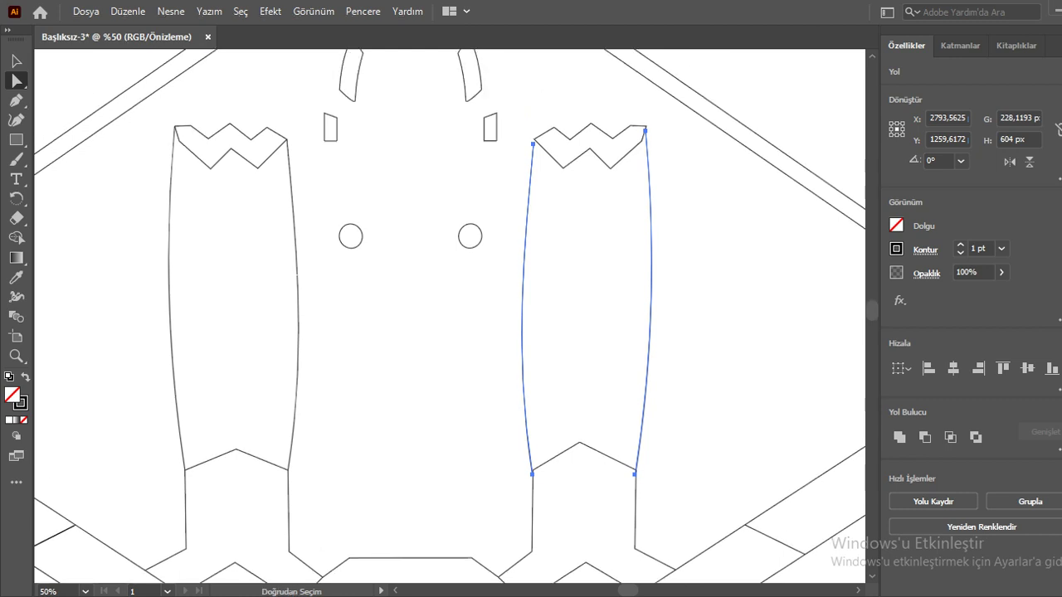
key(ctrl+shift+a)
scroll(450, 315, up, 3)
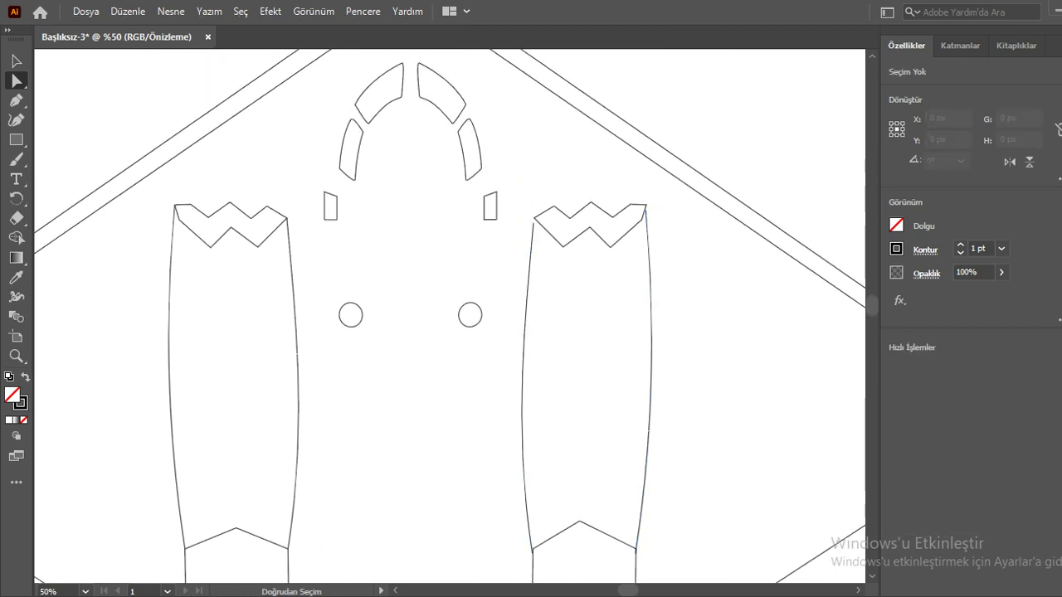
click(523, 415)
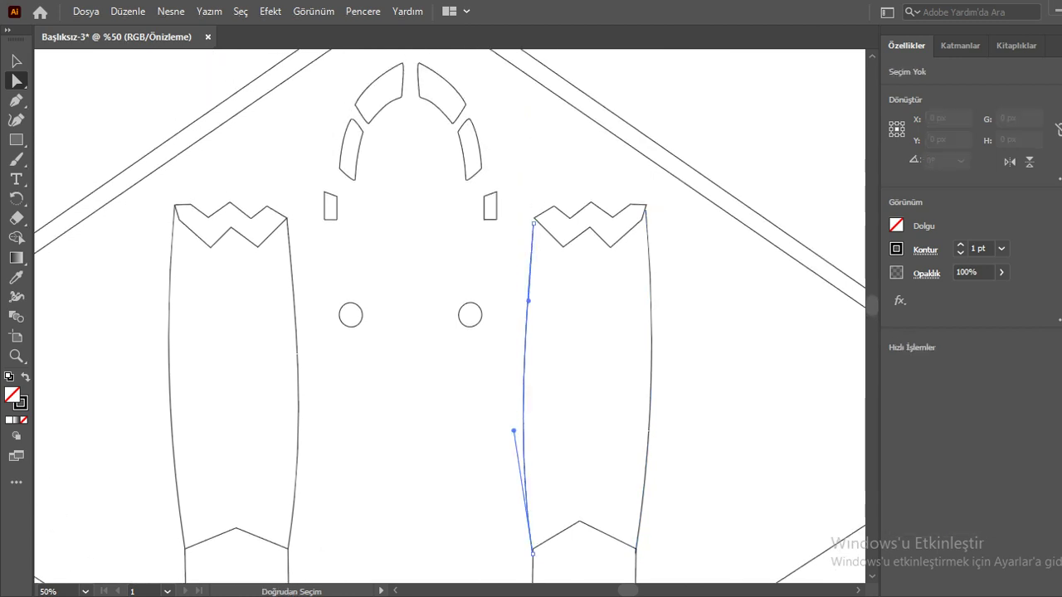
drag(528, 301, 523, 330)
scroll(523, 332, up, 1)
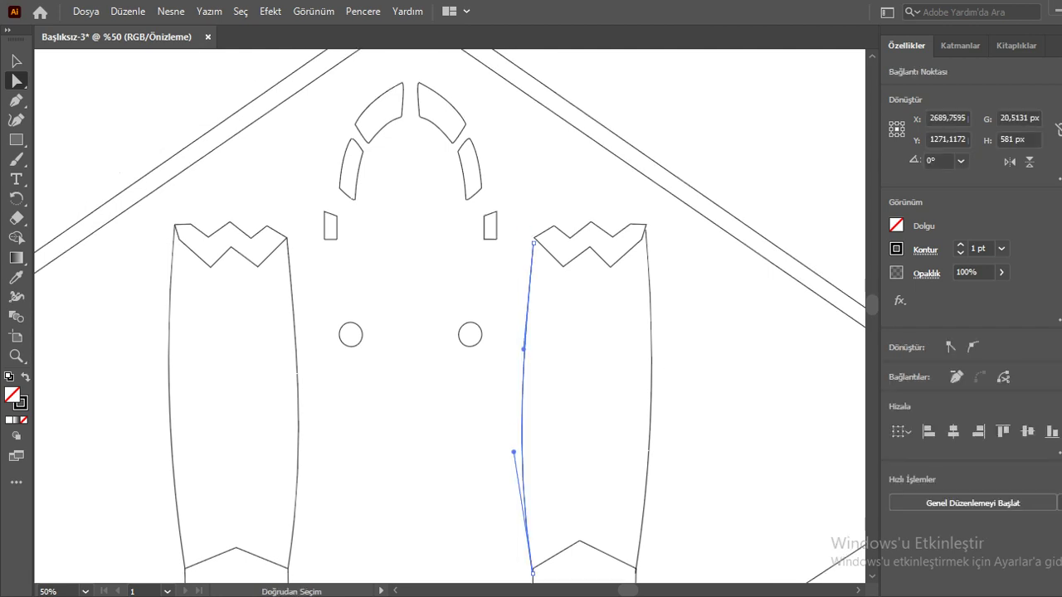
scroll(523, 332, down, 1)
key(ctrl+shift+a)
scroll(448, 315, up, 1)
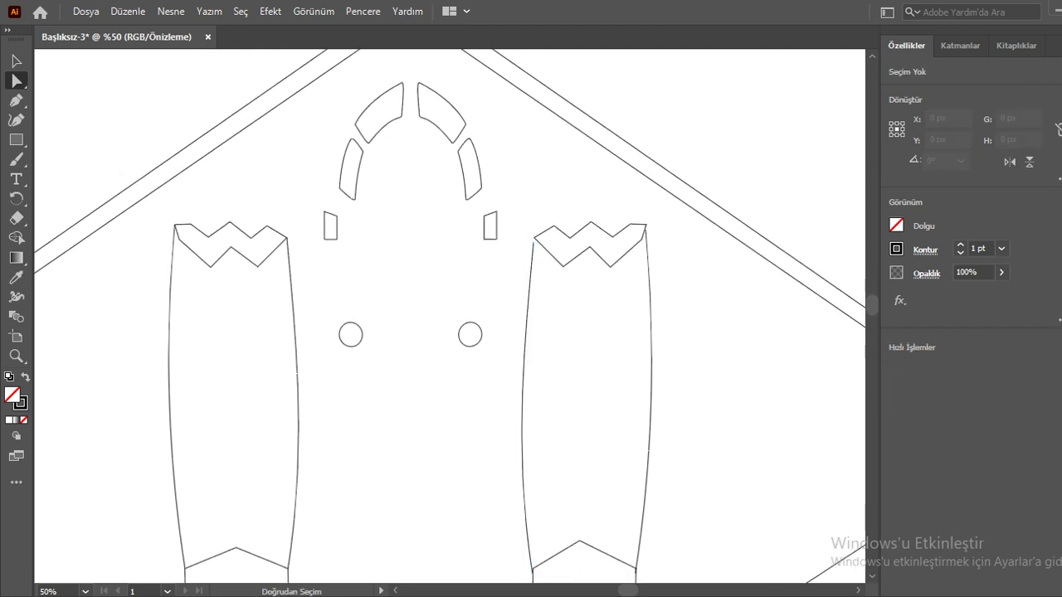
Raise both curved edges of the right nacelle so their tops meet the zigzag corners.
key(ctrl+plus)
key(ctrl+plus)
key(v)
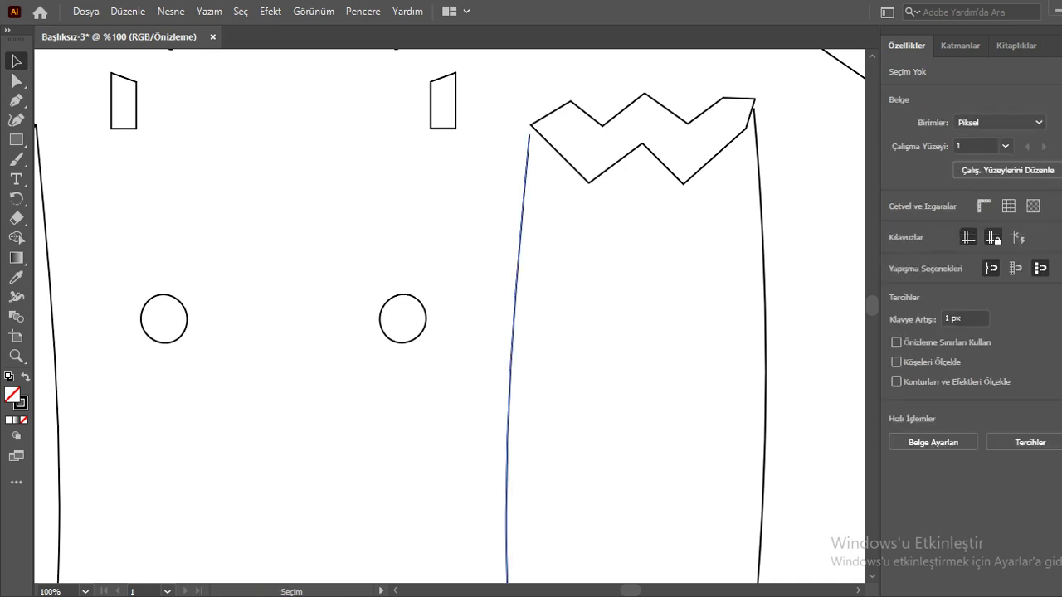
click(516, 332)
drag(529, 134, 531, 125)
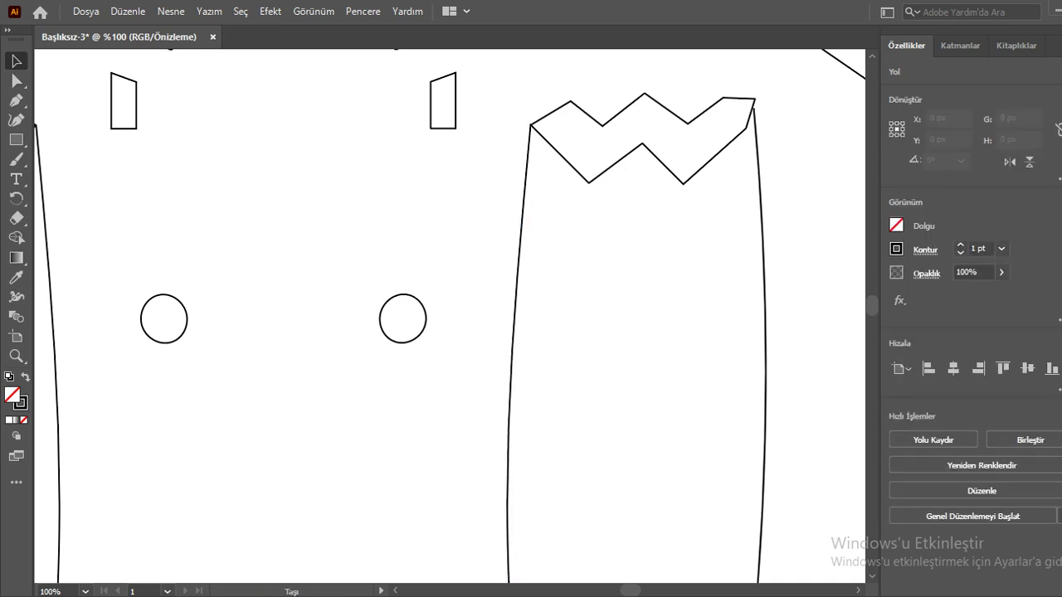
key(ctrl+shift+a)
scroll(448, 315, down, 1)
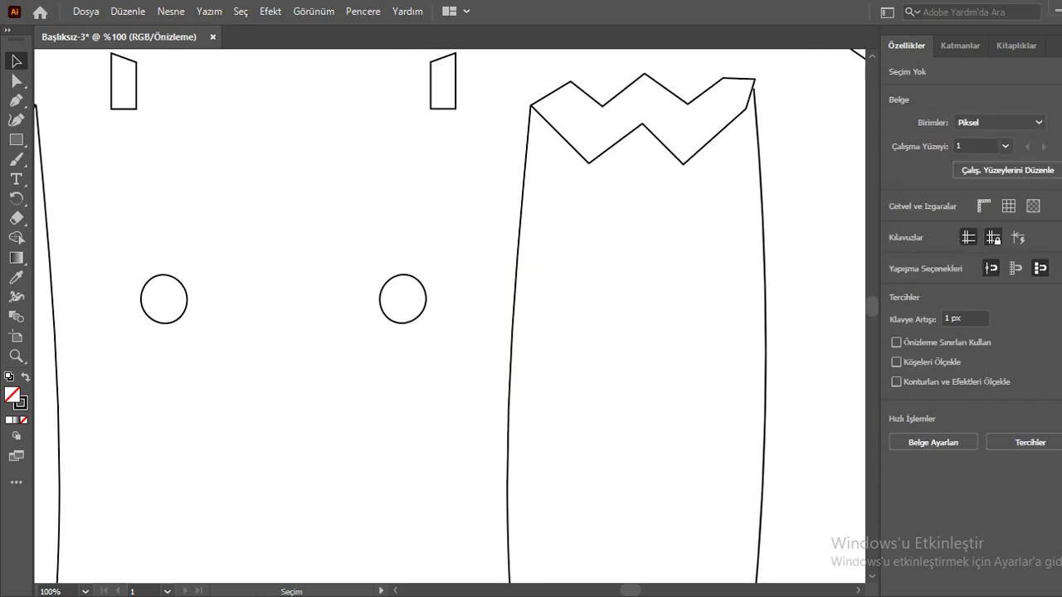
click(763, 291)
drag(763, 291, 765, 283)
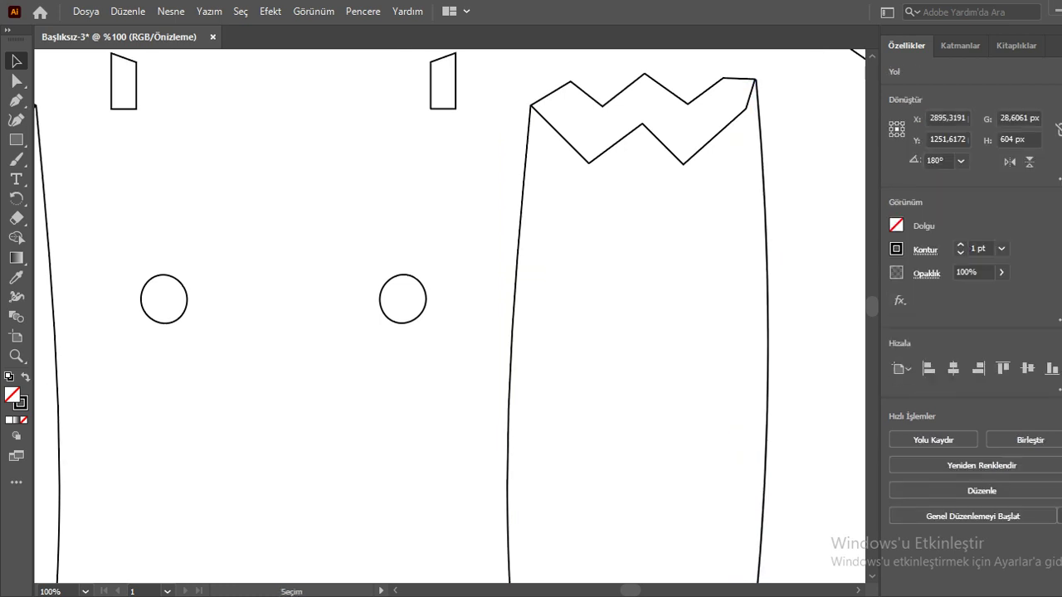
key(ctrl+shift+a)
key(ctrl+minus)
key(ctrl+minus)
scroll(450, 316, down, 3)
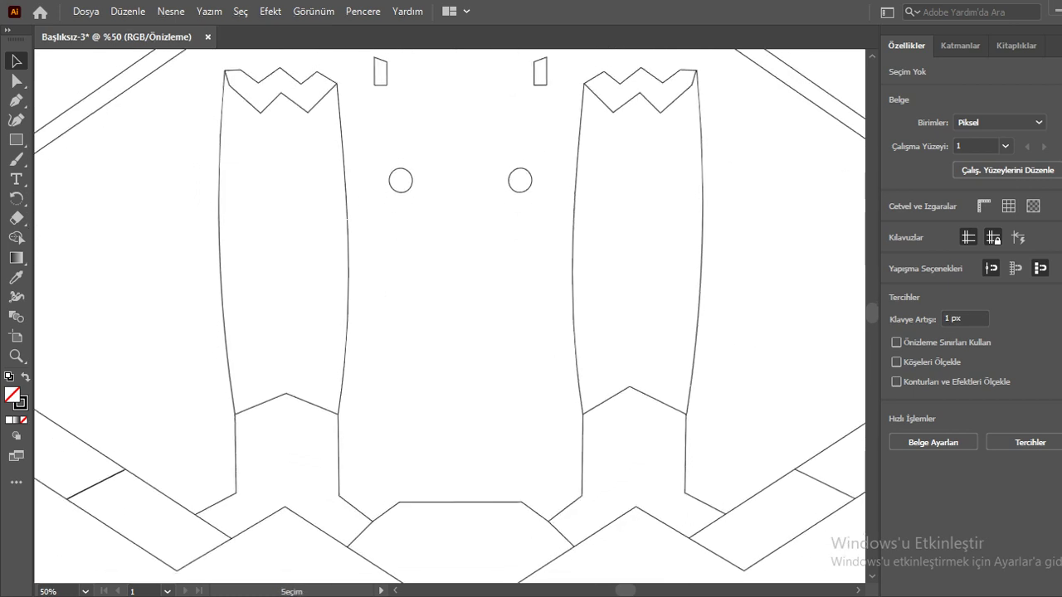
Round the corners of the peaked shape under the left nacelle with the live corner widget.
scroll(270, 417, up, 2)
scroll(270, 416, up, 1)
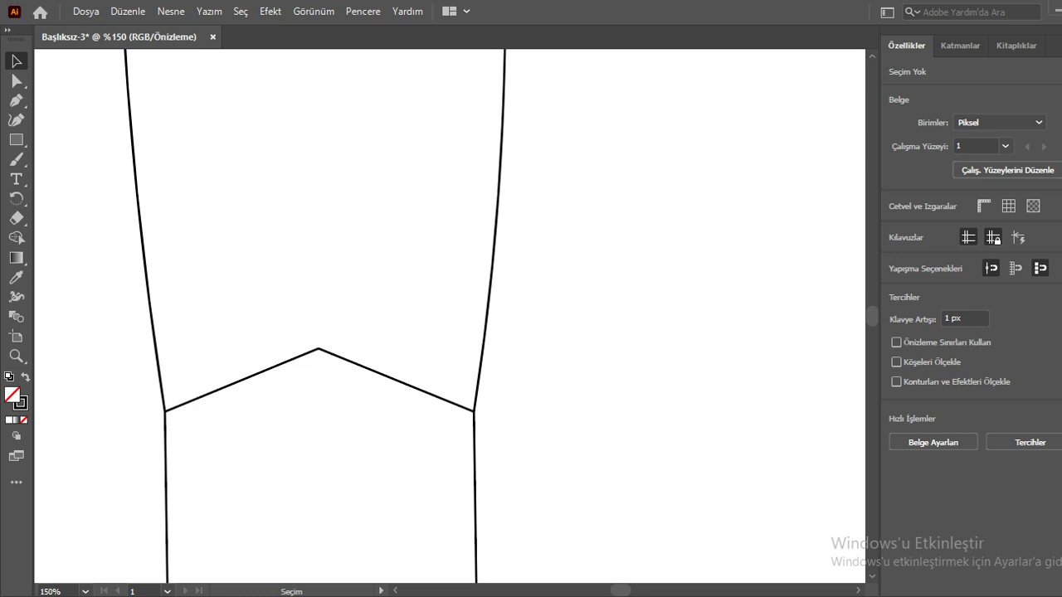
click(240, 380)
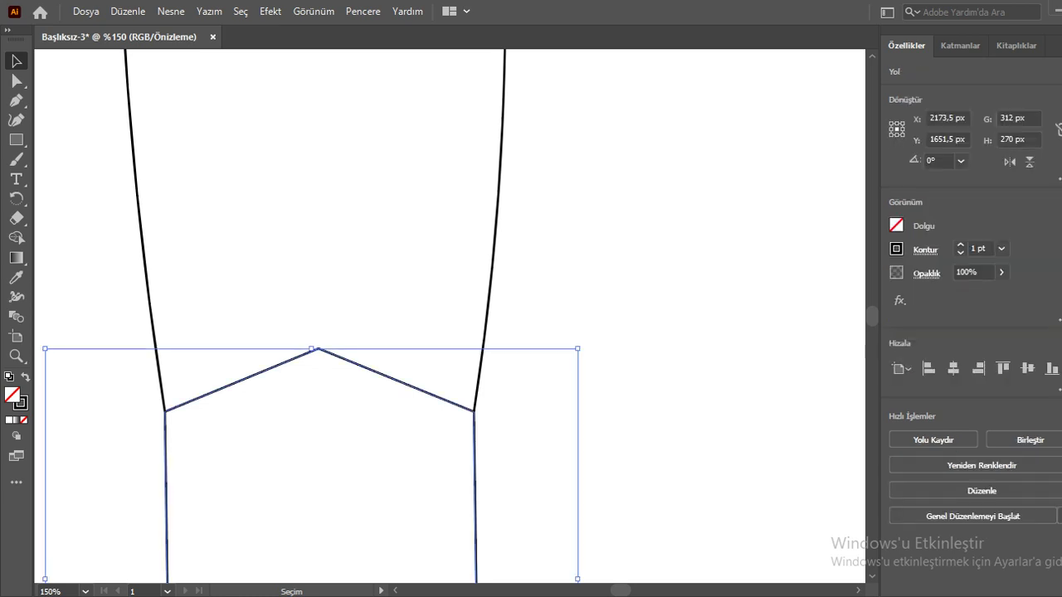
key(a)
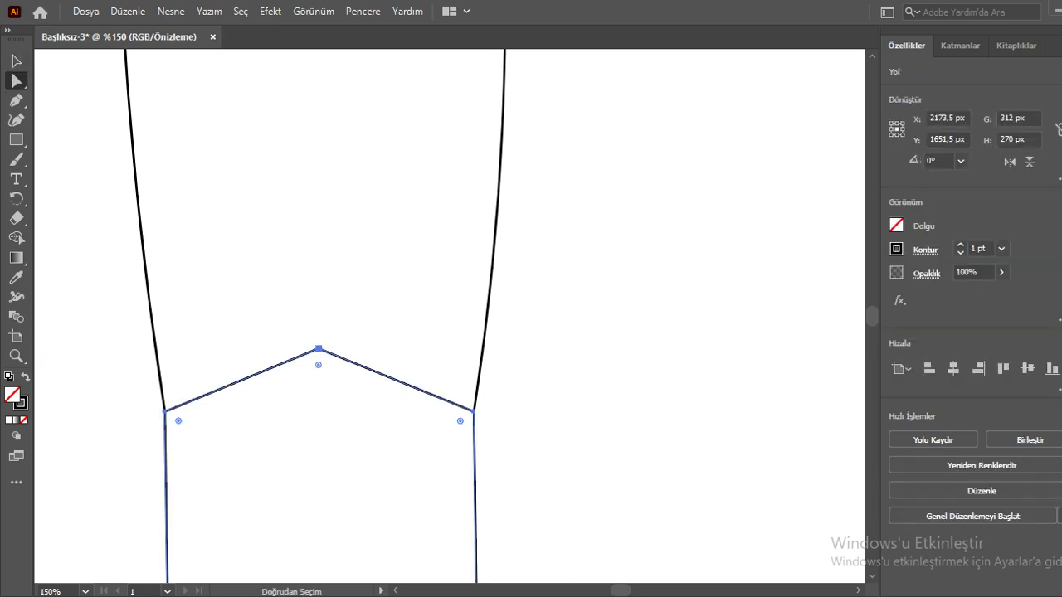
drag(319, 365, 319, 372)
key(ctrl+shift+a)
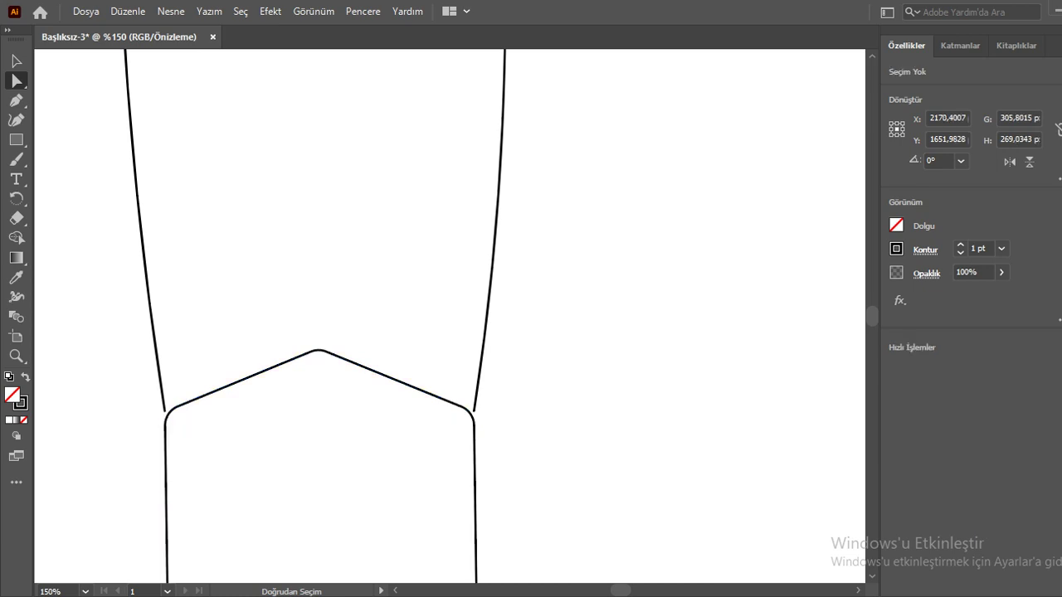
Drag both nacelle side lines' end anchors down onto the rounded corners.
scroll(529, 420, up, 2)
scroll(529, 420, up, 2)
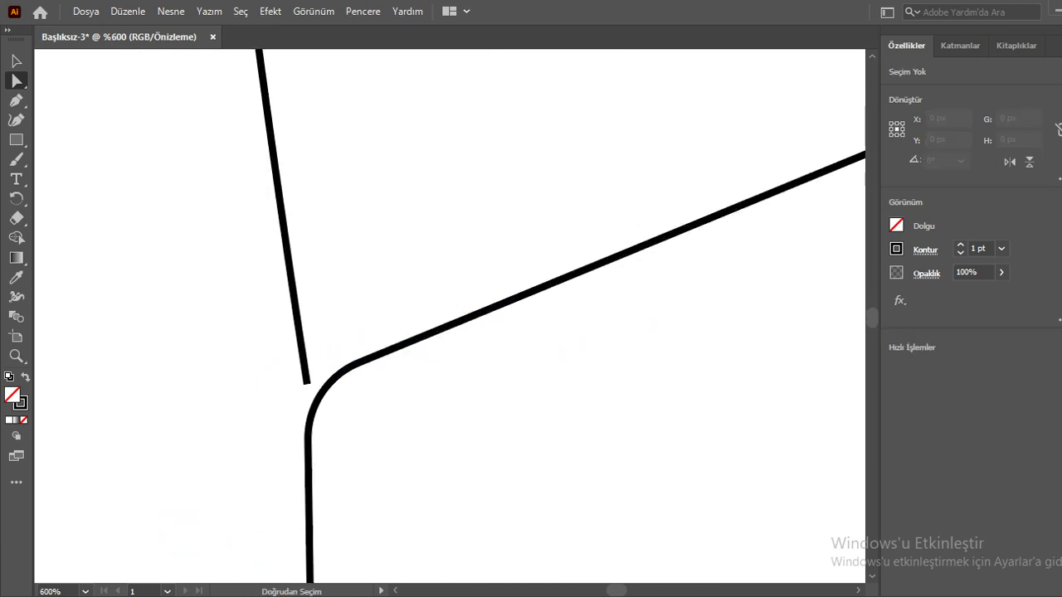
click(307, 383)
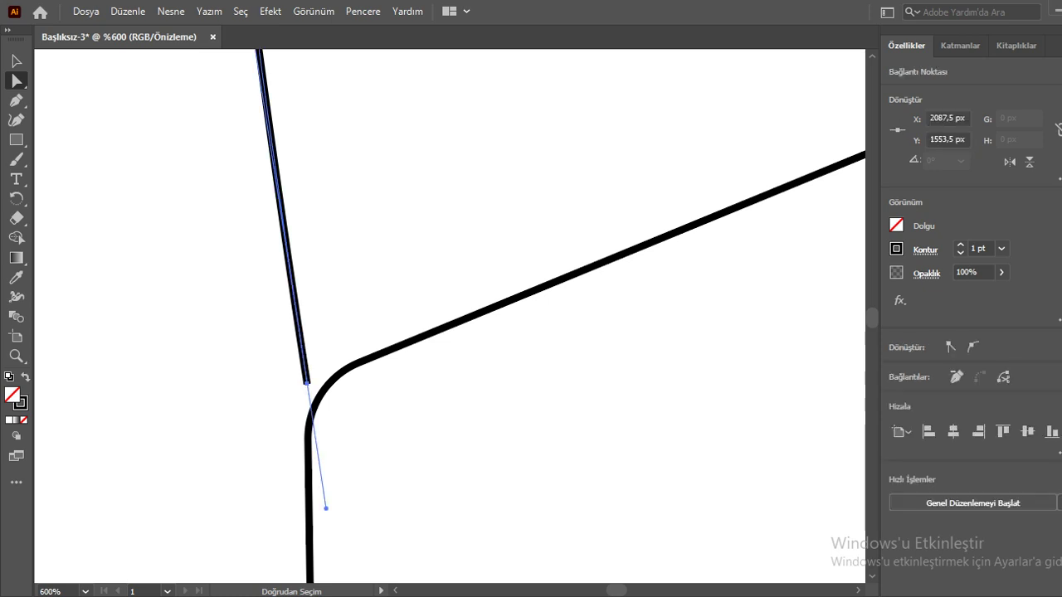
drag(307, 383, 307, 425)
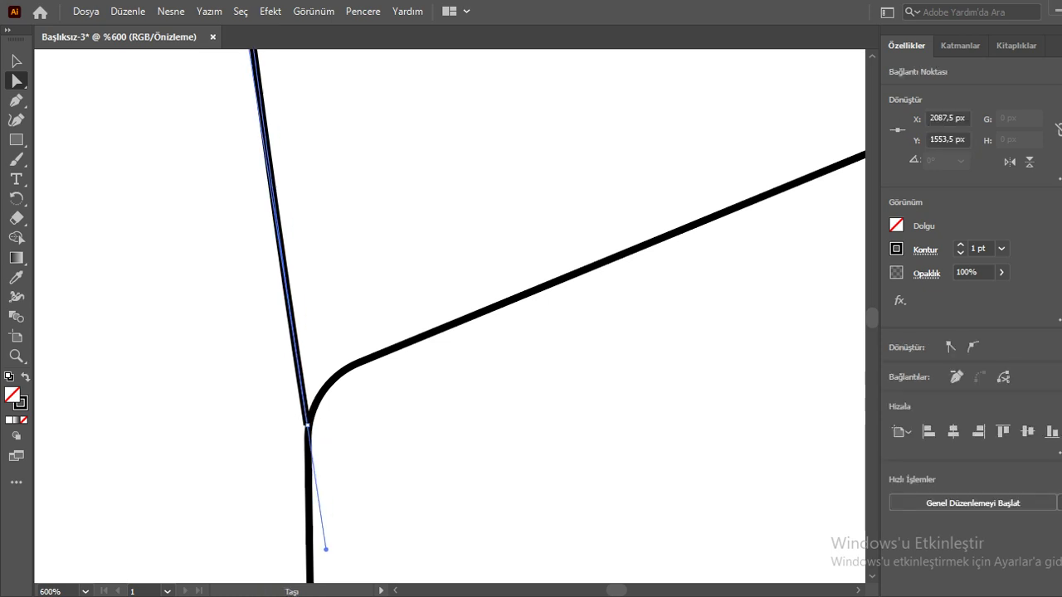
key(ctrl+shift+a)
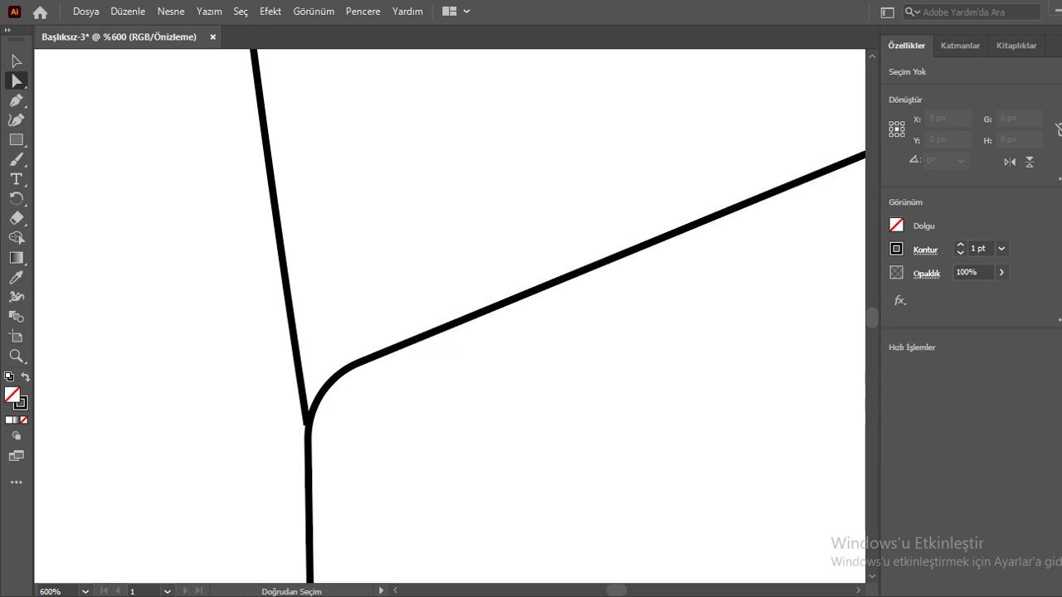
drag(604, 185, 417, 190)
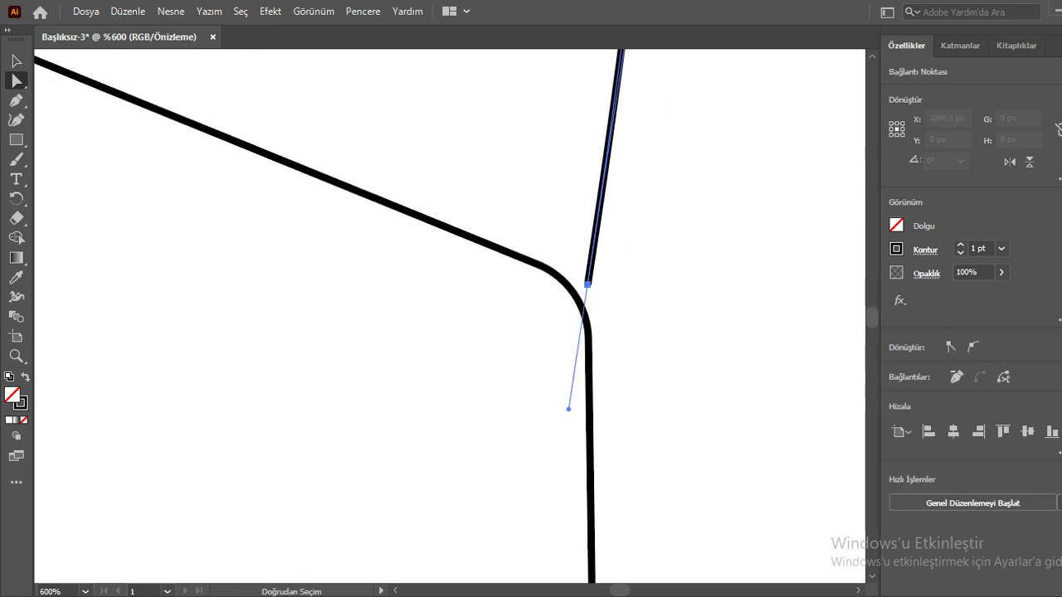
drag(588, 284, 593, 326)
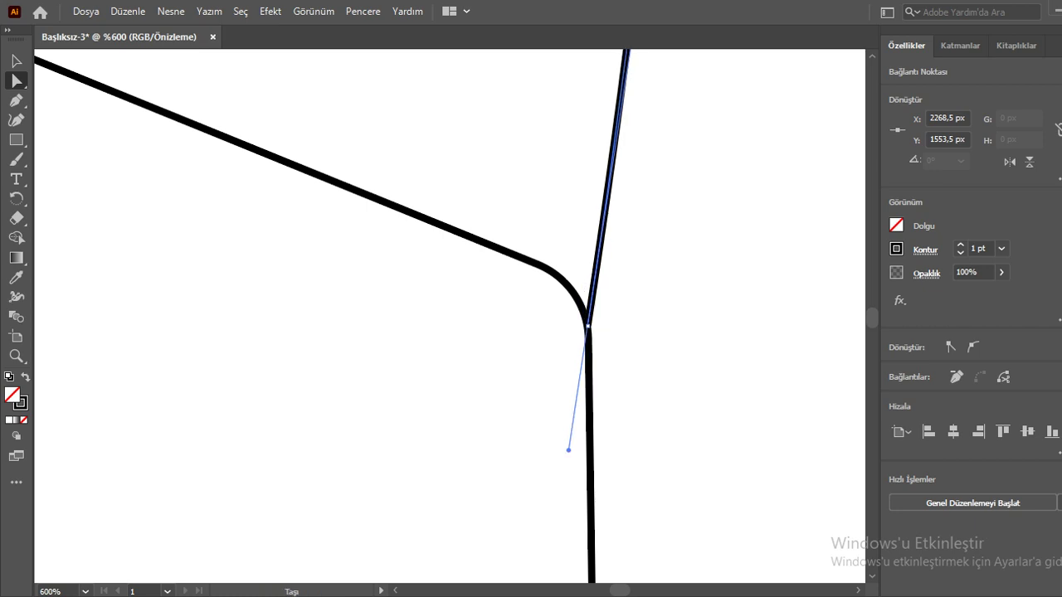
key(ctrl+shift+a)
key(ctrl+minus)
key(ctrl+minus)
key(ctrl+minus)
key(ctrl+minus)
key(ctrl+minus)
key(ctrl+minus)
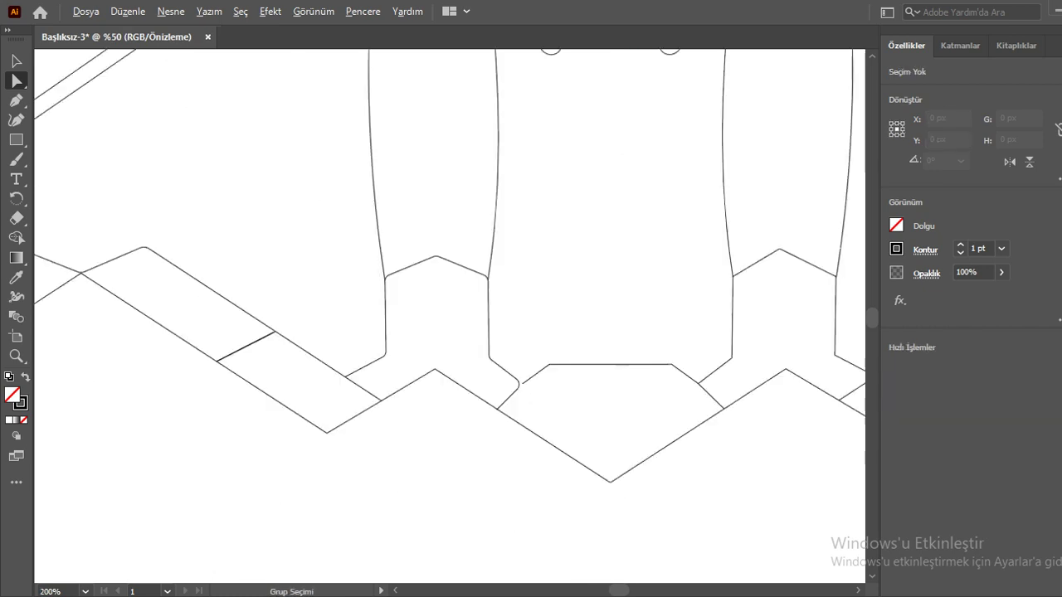
Round the bottom points of both notches in the left nacelle's zigzag.
key(ctrl+plus)
scroll(448, 315, up, 1)
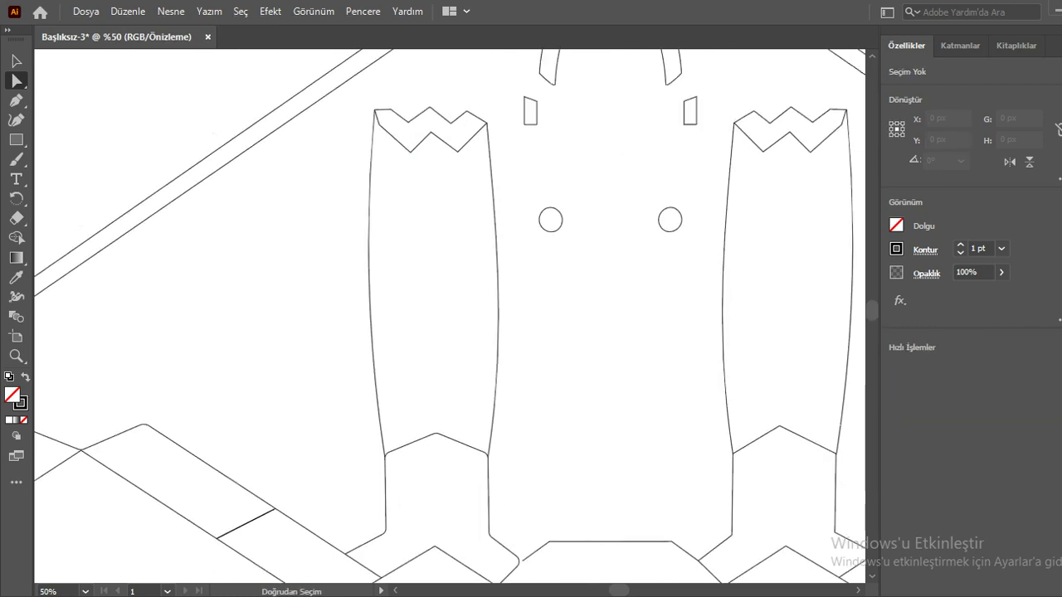
key(ctrl+plus)
key(ctrl+plus)
key(ctrl+plus)
drag(498, 248, 468, 397)
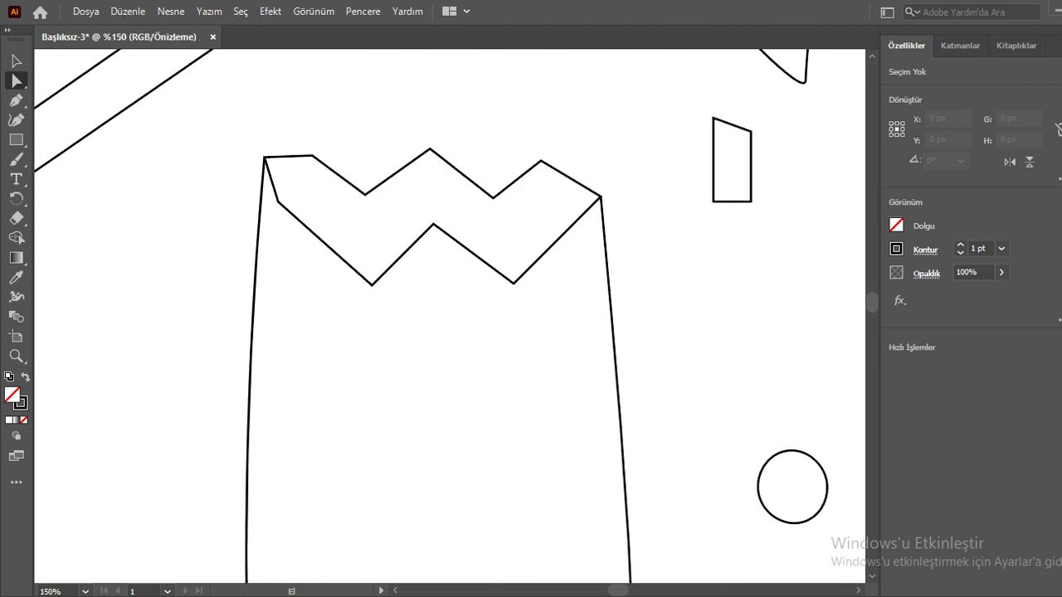
key(ctrl+plus)
click(372, 297)
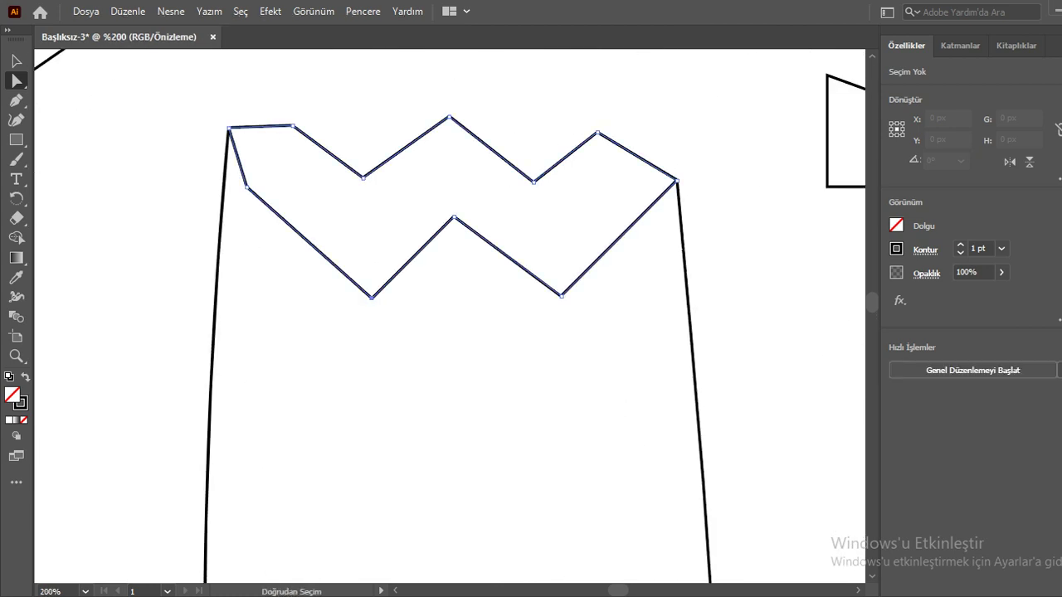
drag(370, 283, 371, 278)
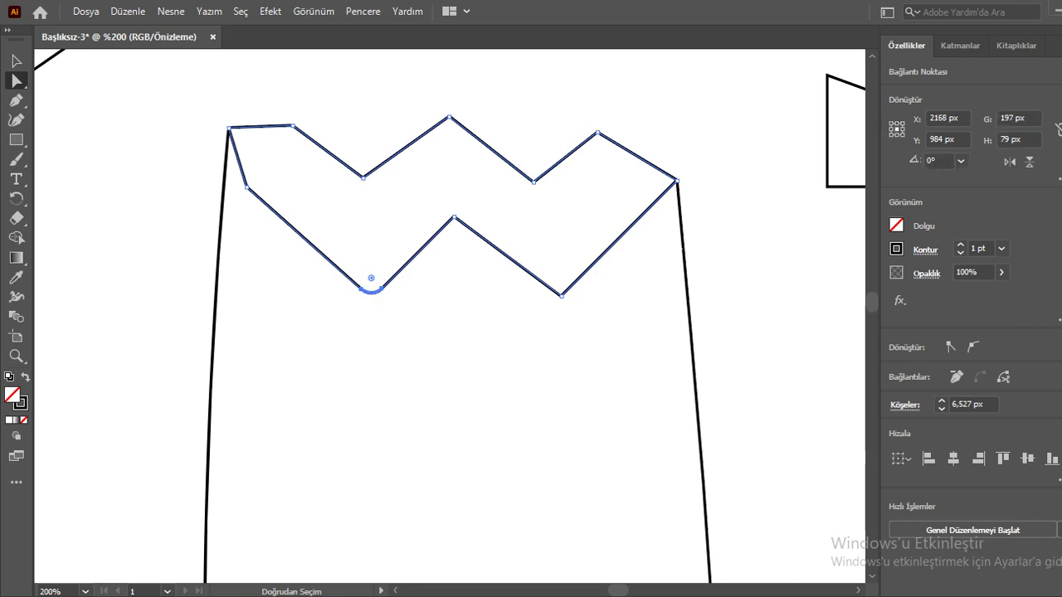
drag(370, 278, 372, 286)
click(561, 295)
drag(559, 280, 560, 284)
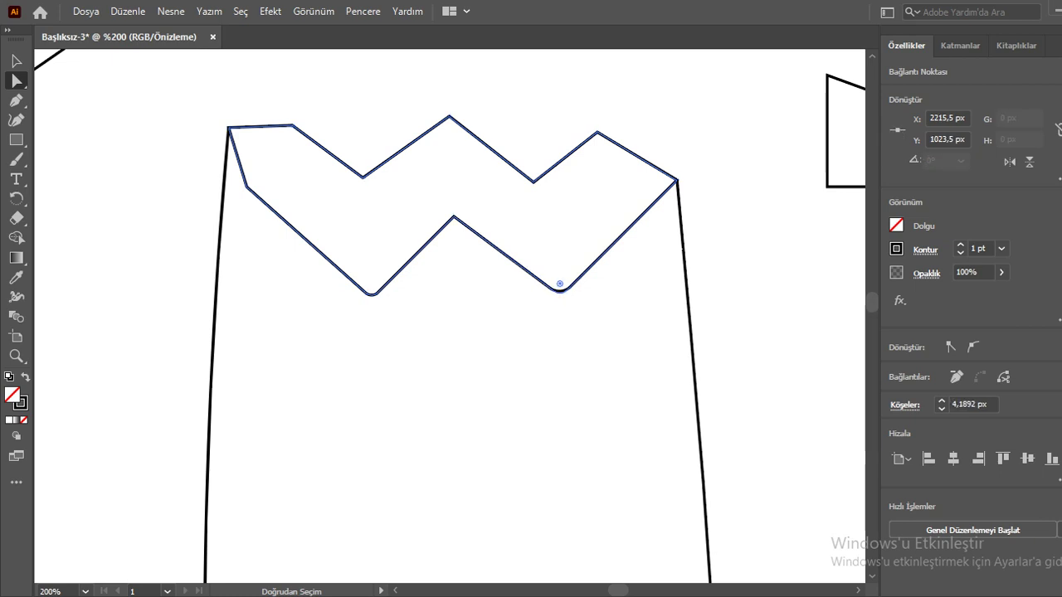
key(ctrl+shift+a)
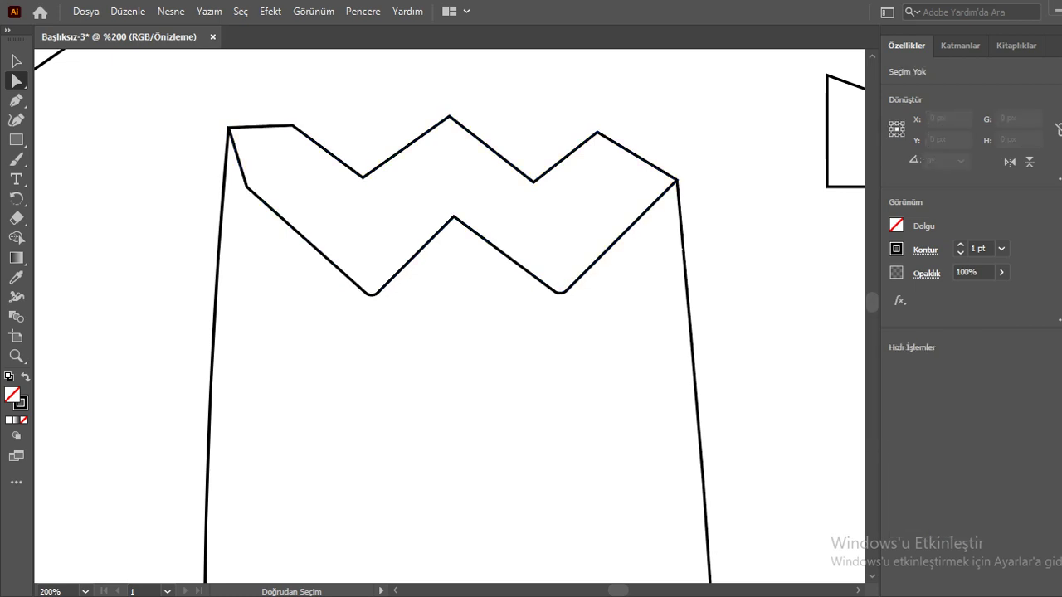
key(ctrl+minus)
key(ctrl+minus)
key(ctrl+minus)
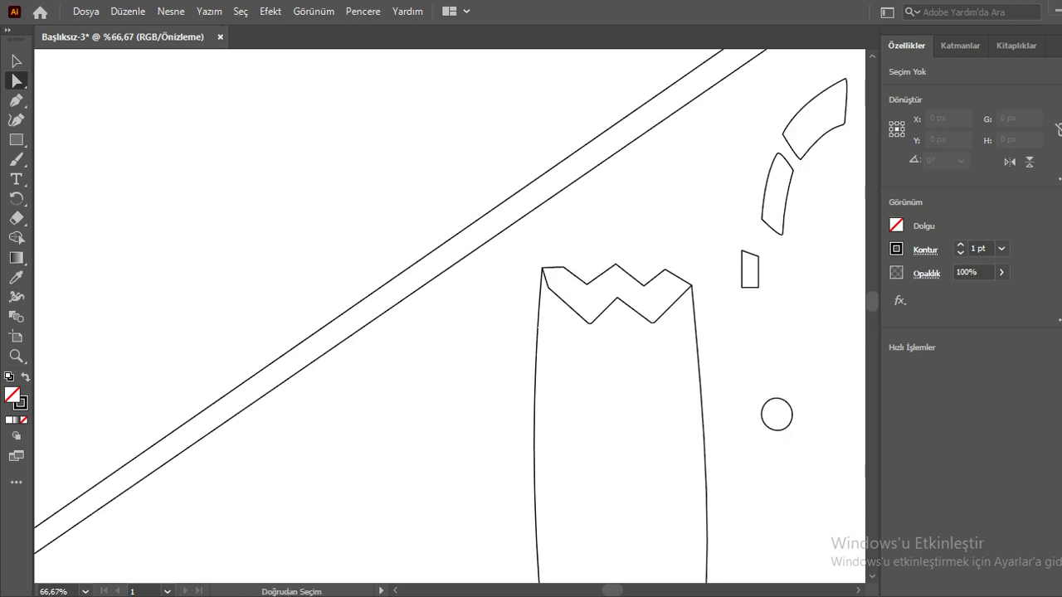
Round the bottom points of both notches in the right nacelle's zigzag.
drag(581, 332, 93, 321)
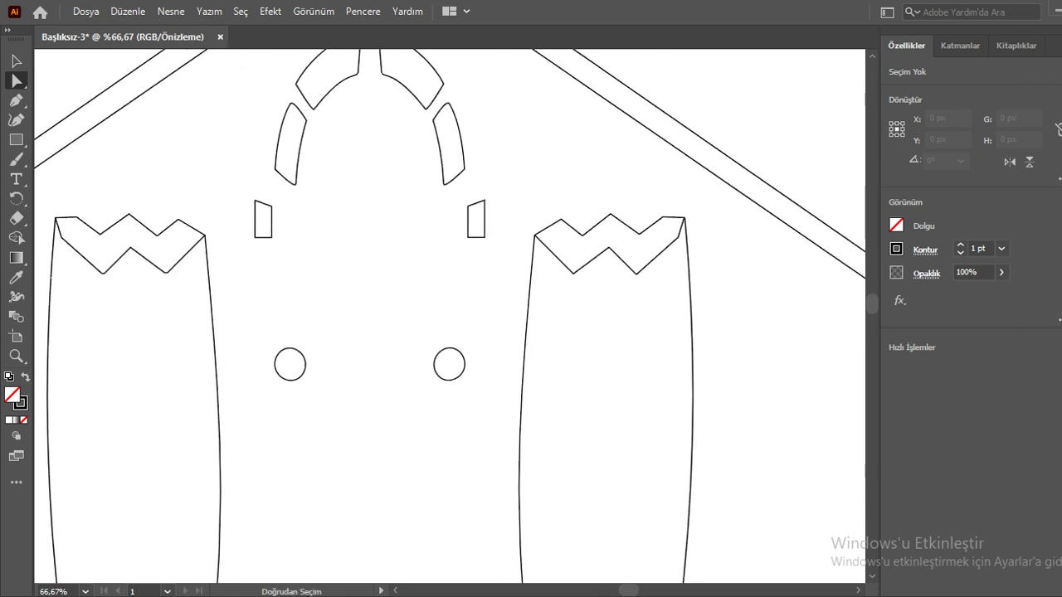
scroll(601, 332, up, 4)
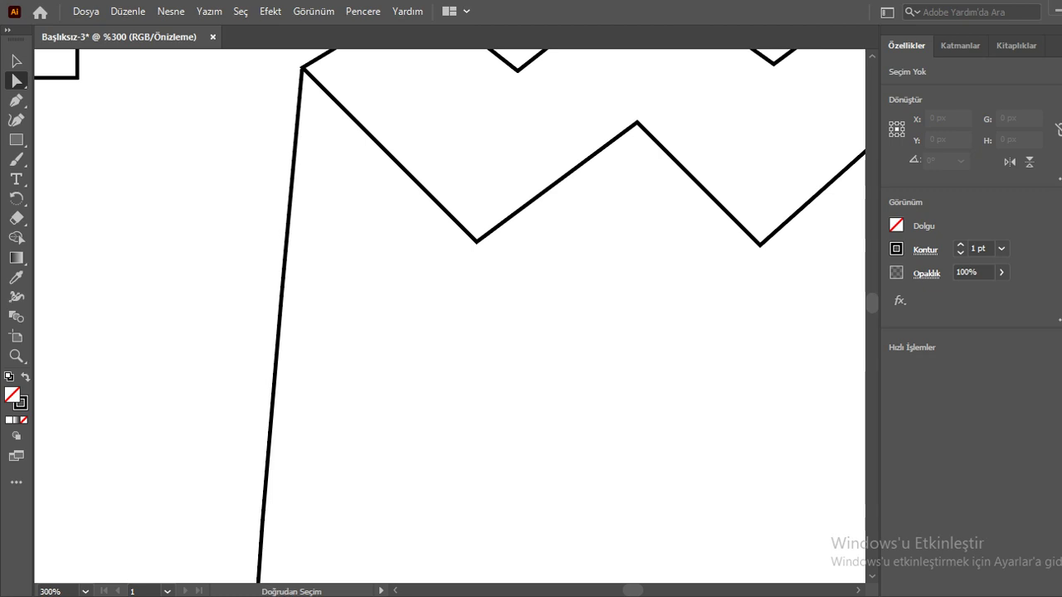
click(477, 241)
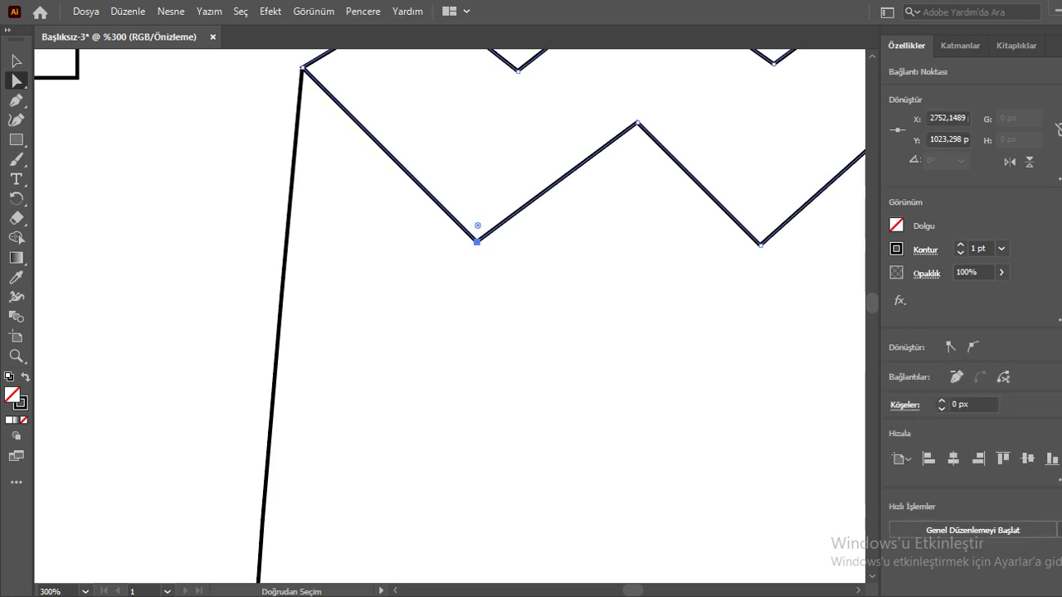
drag(478, 224, 478, 221)
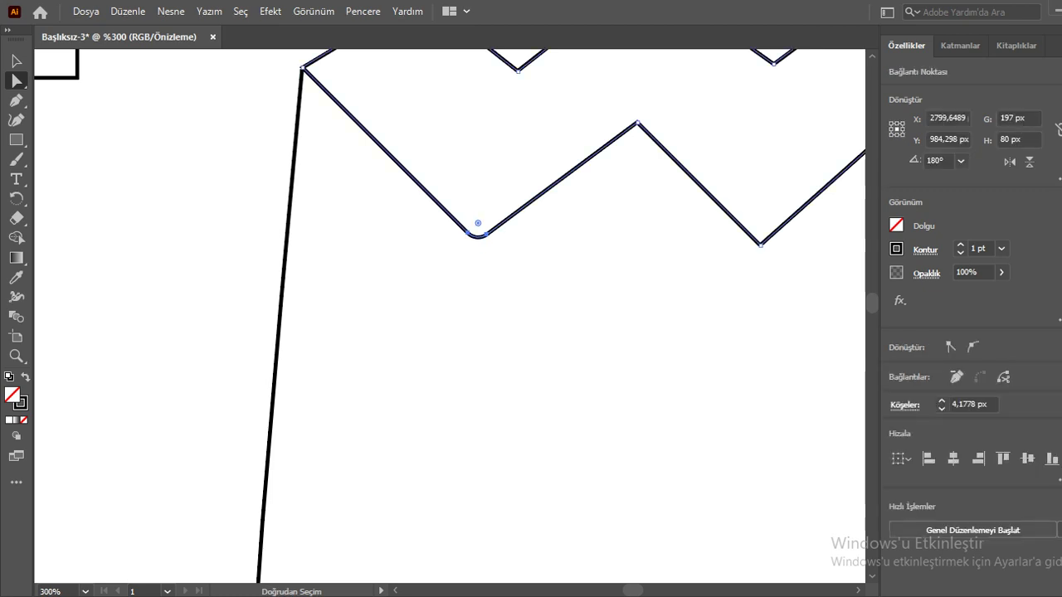
click(760, 245)
drag(760, 229, 761, 228)
key(ctrl+shift+a)
key(ctrl+minus)
key(ctrl+minus)
key(ctrl+minus)
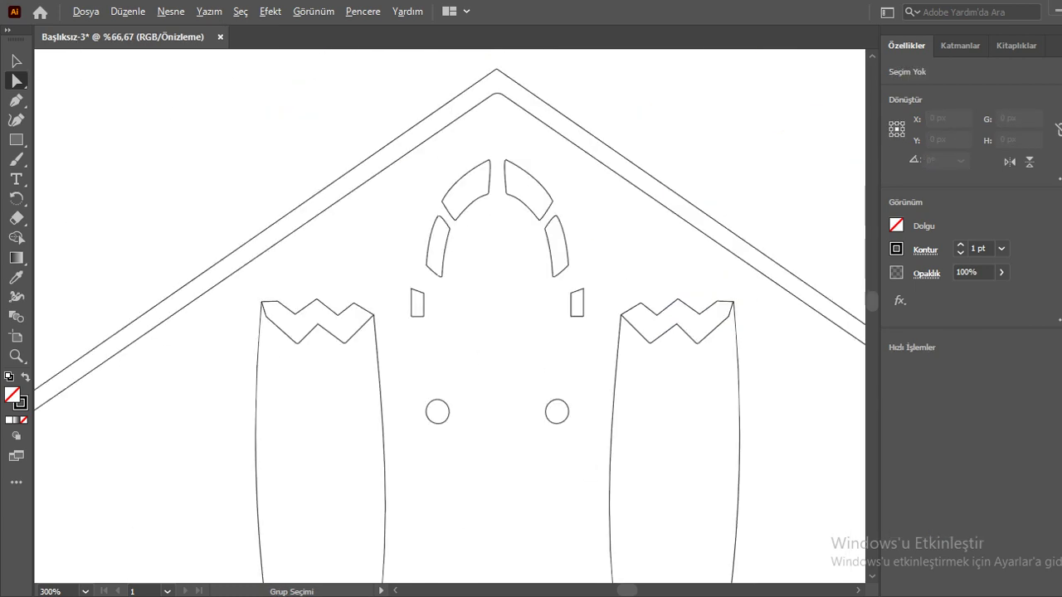
Round the peak of the right exhaust piece, then enlarge the rounding.
mouse_move(498, 415)
mouse_down()
mouse_move(468, 269)
mouse_move(470, 198)
mouse_up()
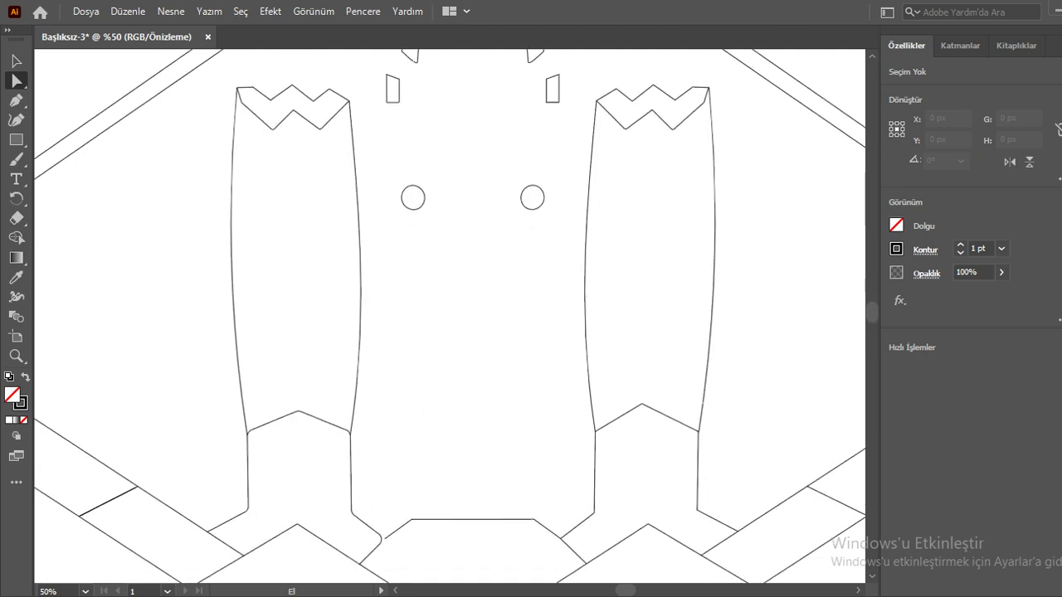
drag(471, 249, 474, 292)
scroll(450, 317, down, 2)
key(ctrl+plus)
key(ctrl+plus)
key(ctrl+plus)
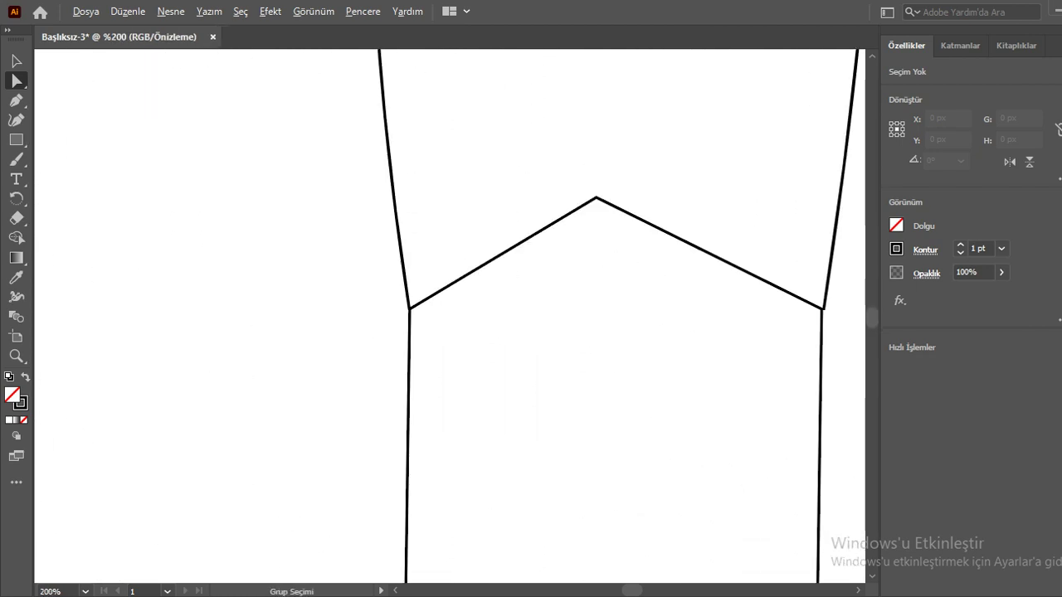
key(ctrl+plus)
key(ctrl+plus)
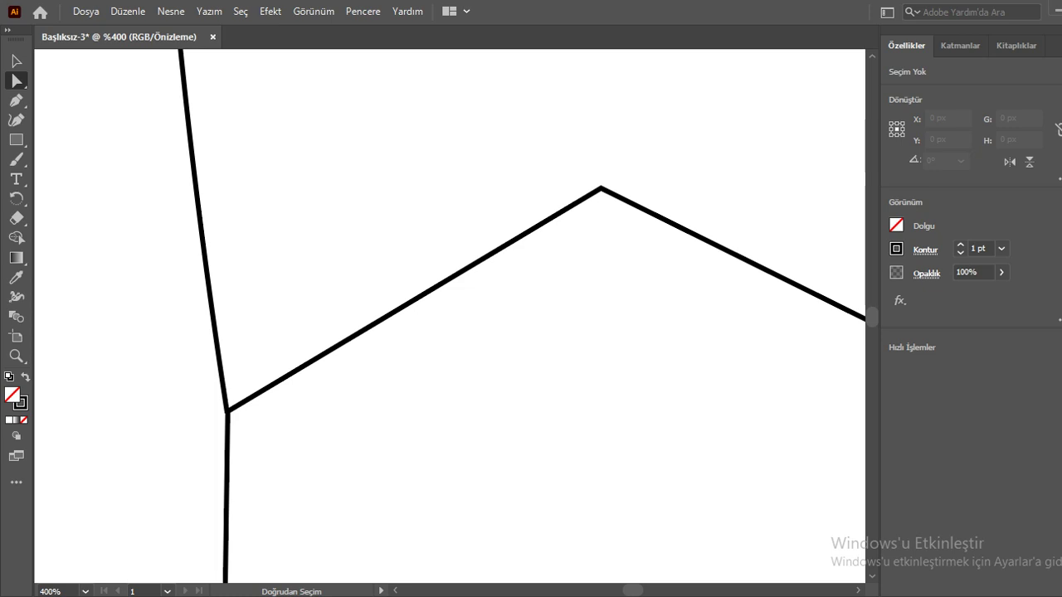
click(601, 188)
drag(601, 209, 603, 214)
alt+scroll(498, 315, down, 4)
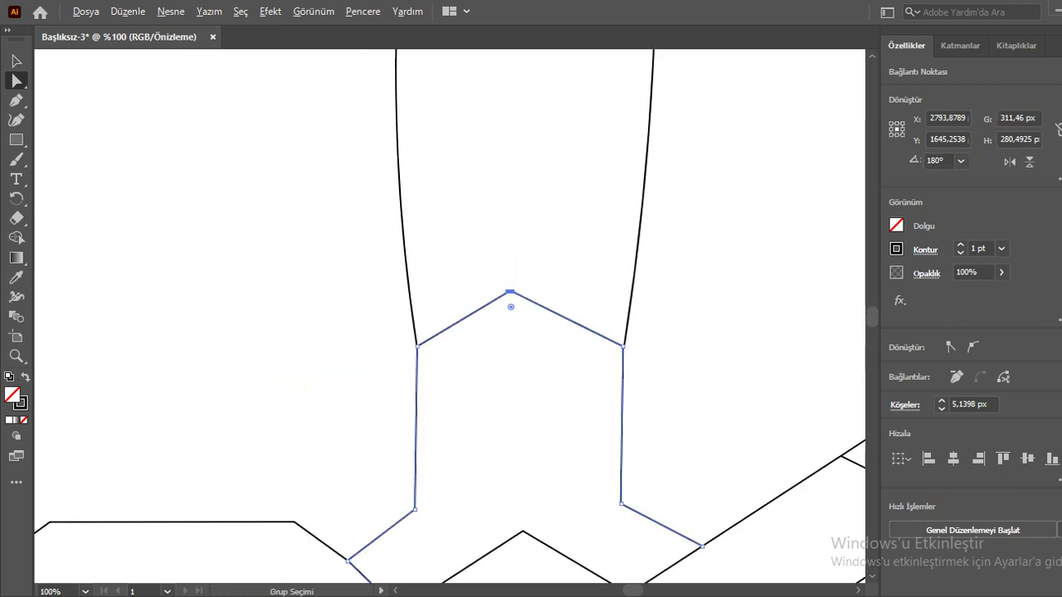
alt+scroll(347, 370, down, 3)
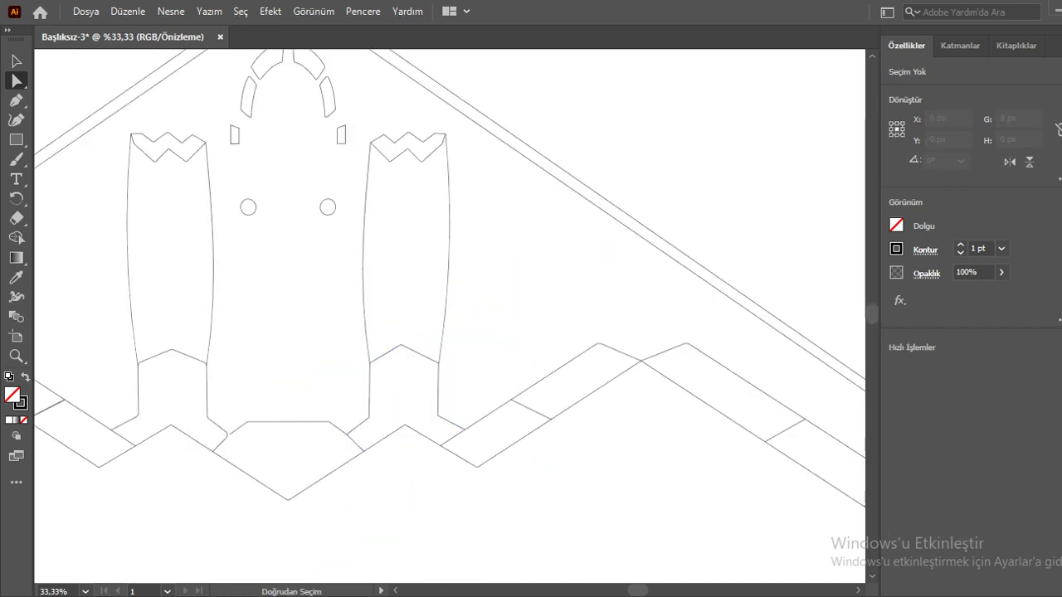
scroll(400, 350, up, 4)
click(405, 326)
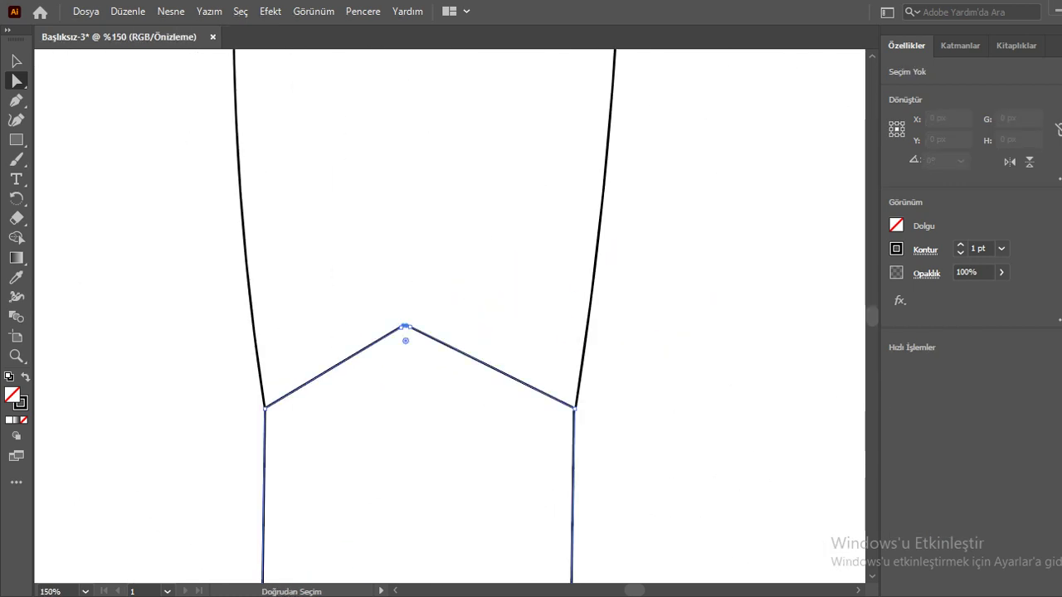
drag(405, 340, 405, 347)
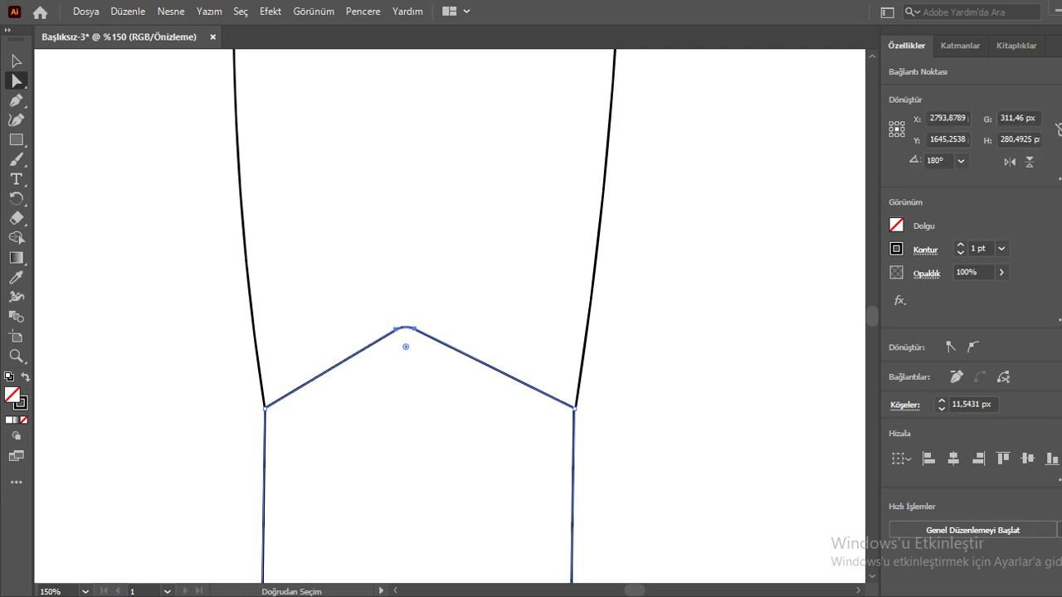
click(196, 400)
Pan and zoom to view the whole bomber, returning to the Selection tool.
scroll(196, 400, down, 3)
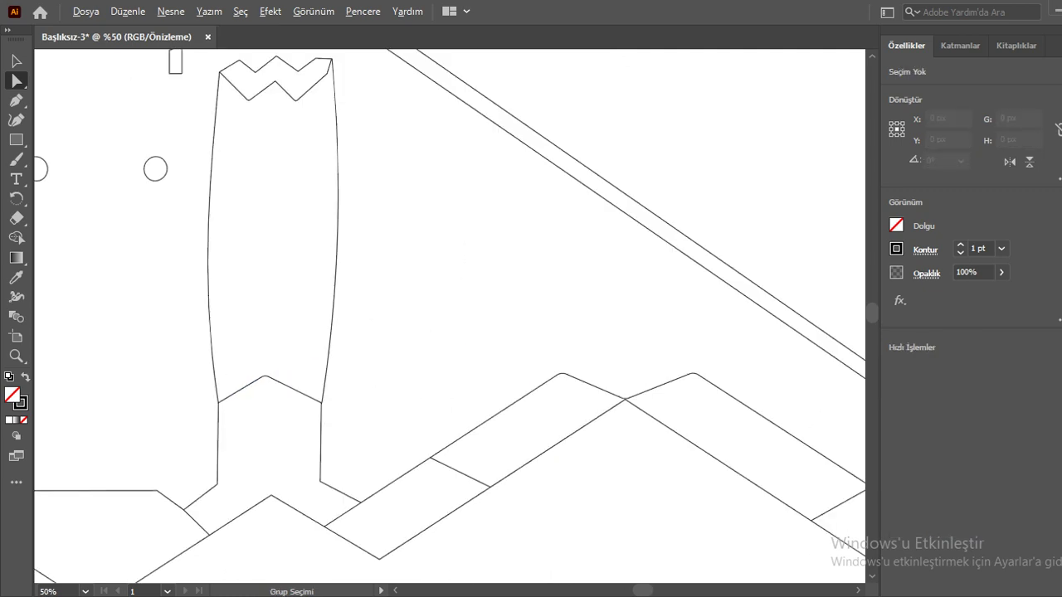
scroll(379, 375, down, 1)
scroll(379, 375, down, 1)
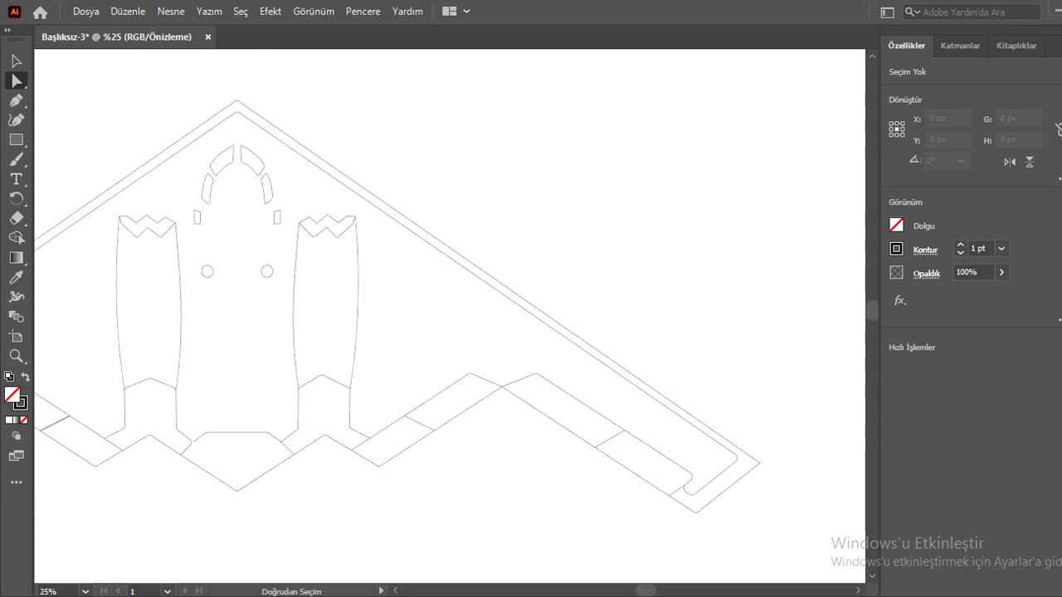
mouse_move(379, 375)
mouse_down()
mouse_move(429, 356)
mouse_move(479, 380)
mouse_up()
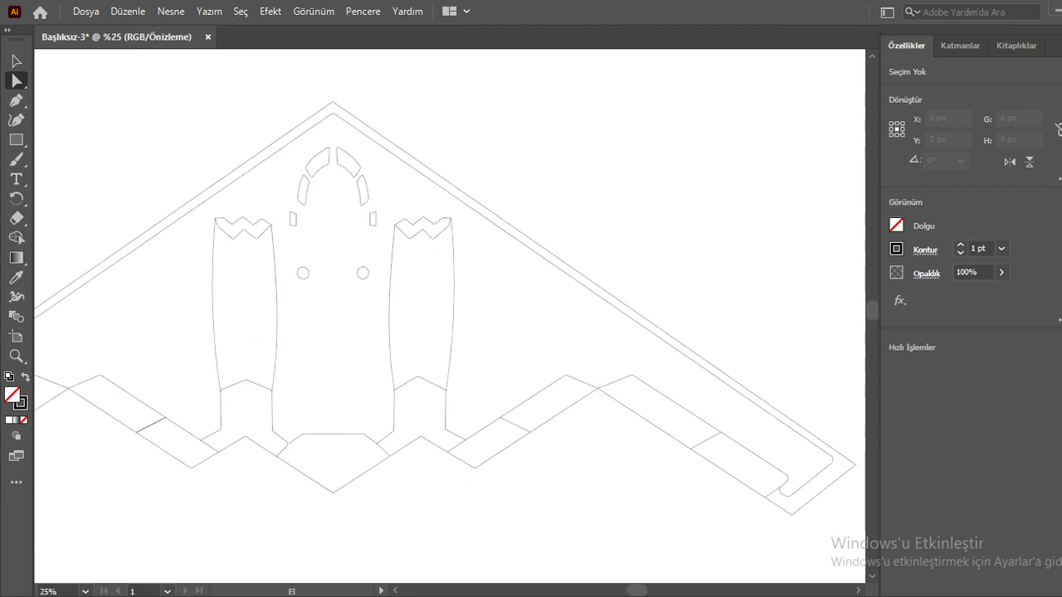
scroll(337, 265, down, 1)
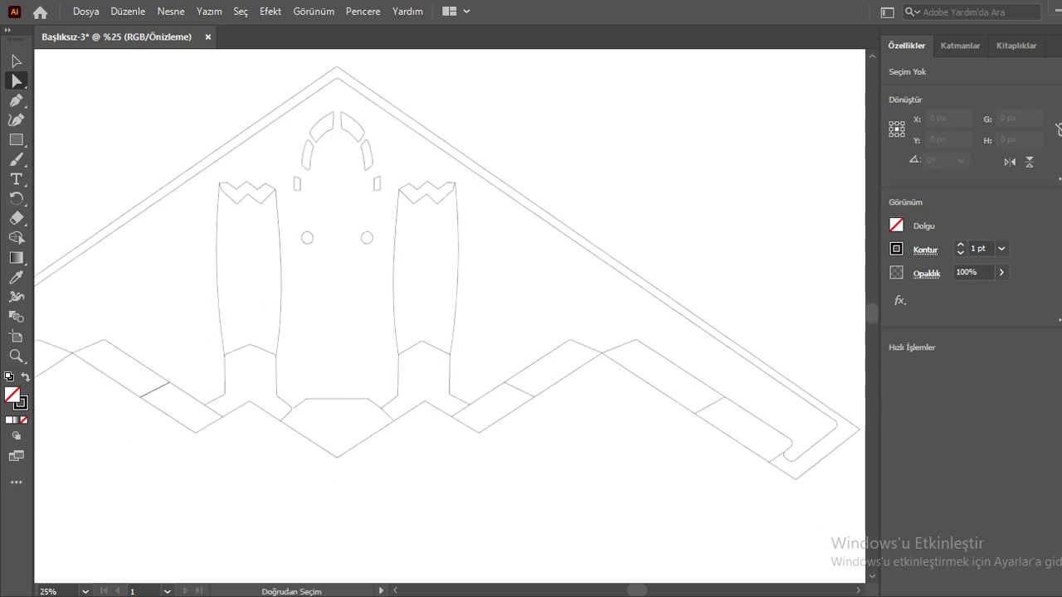
scroll(338, 265, down, 3)
scroll(338, 266, up, 1)
scroll(91, 477, up, 1)
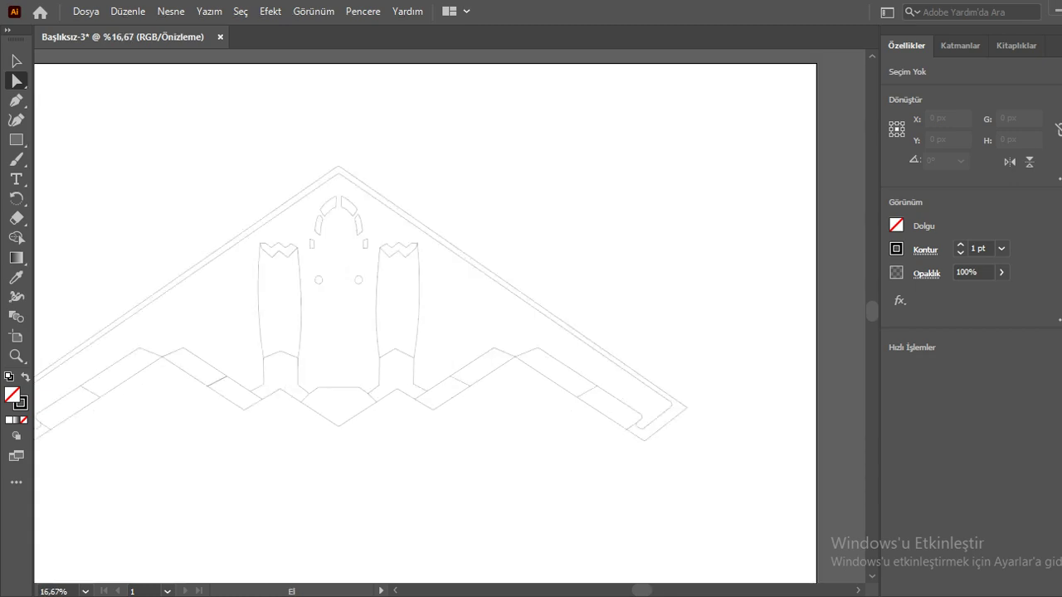
scroll(91, 477, up, 1)
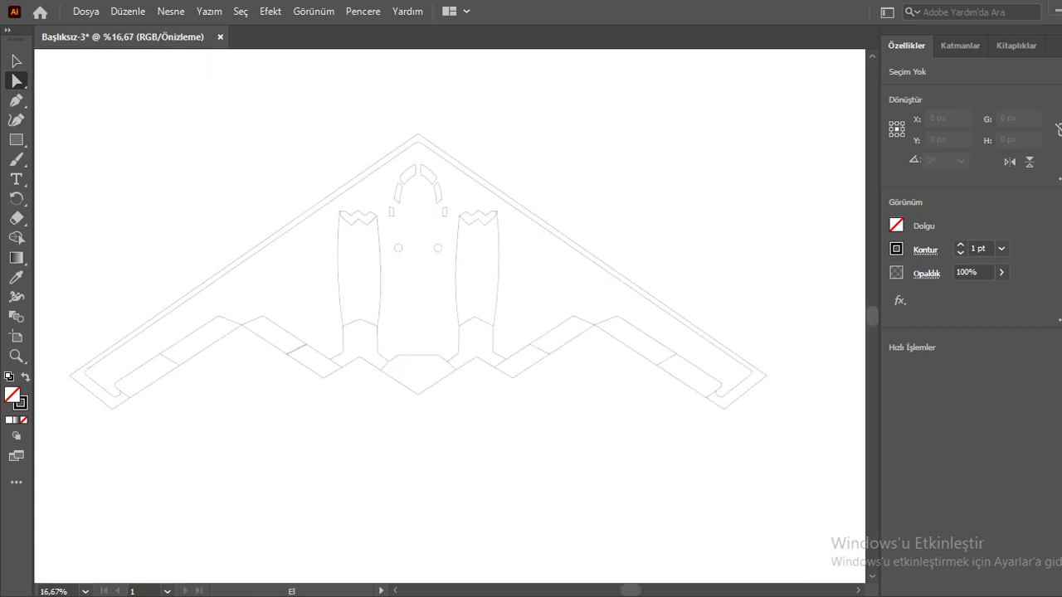
scroll(448, 315, down, 1)
key(v)
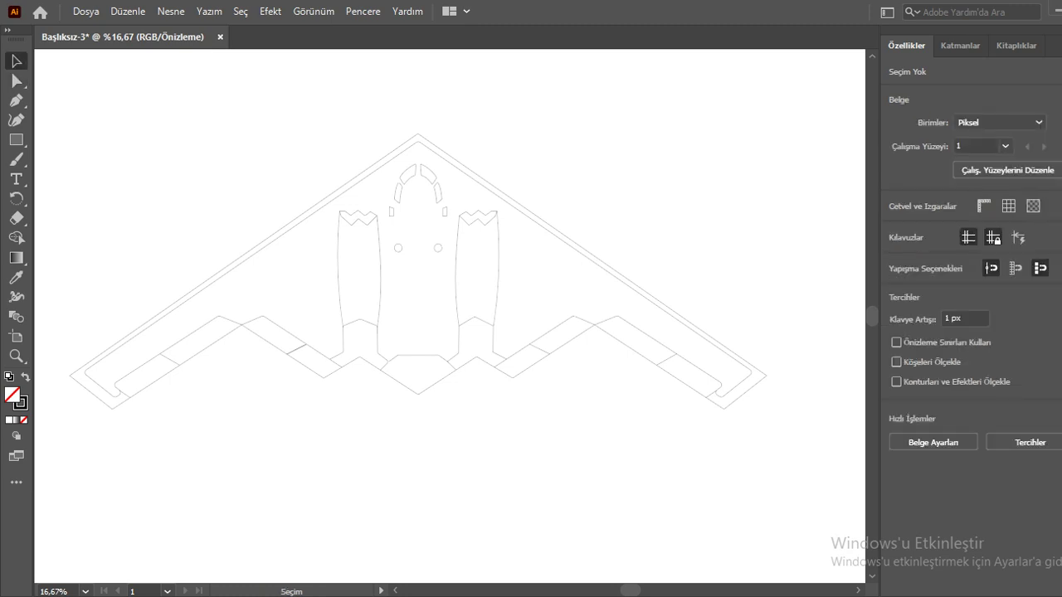
Marquee-select all bomber paths and set their stroke weight to 10 pt.
drag(40, 54, 805, 498)
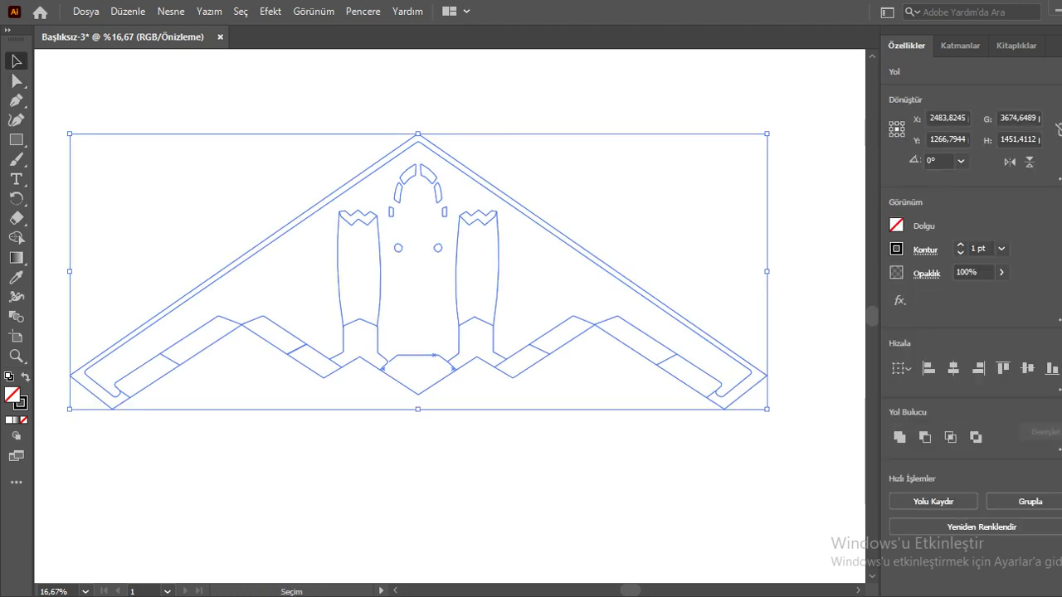
click(979, 248)
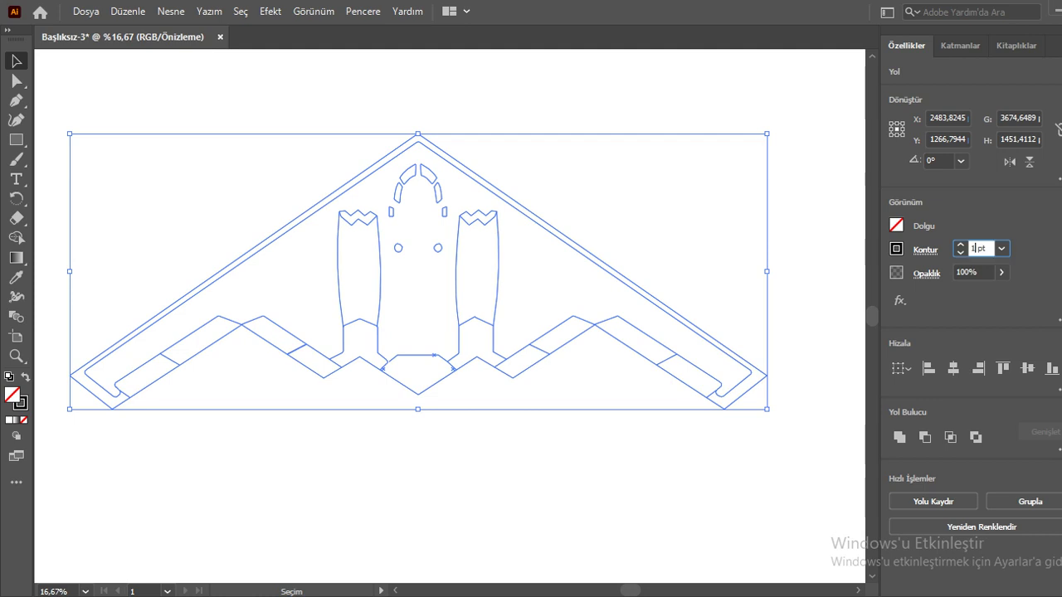
text(10)
key(Return)
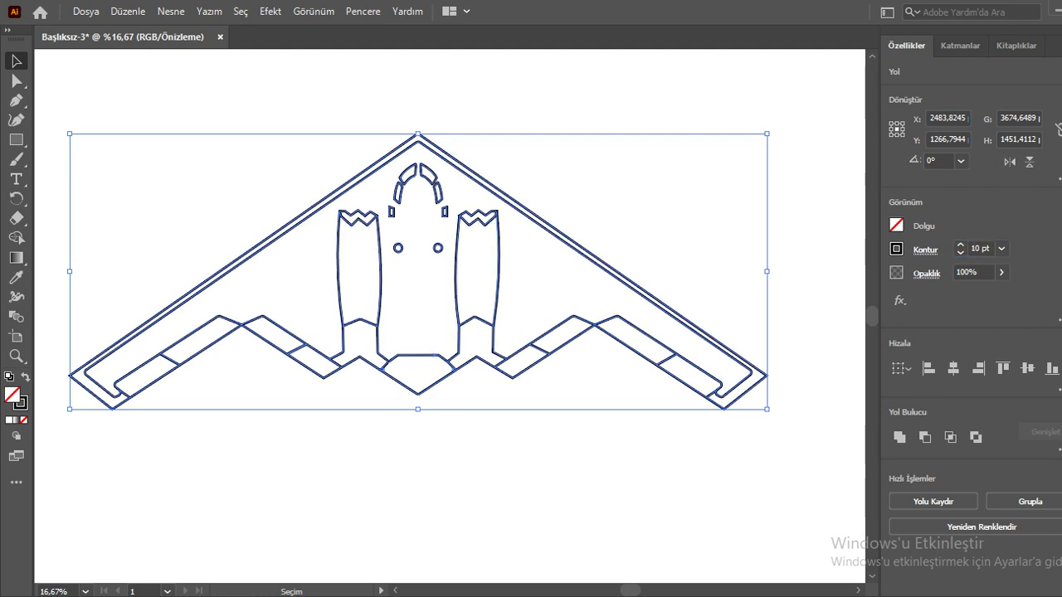
key(ctrl+shift+a)
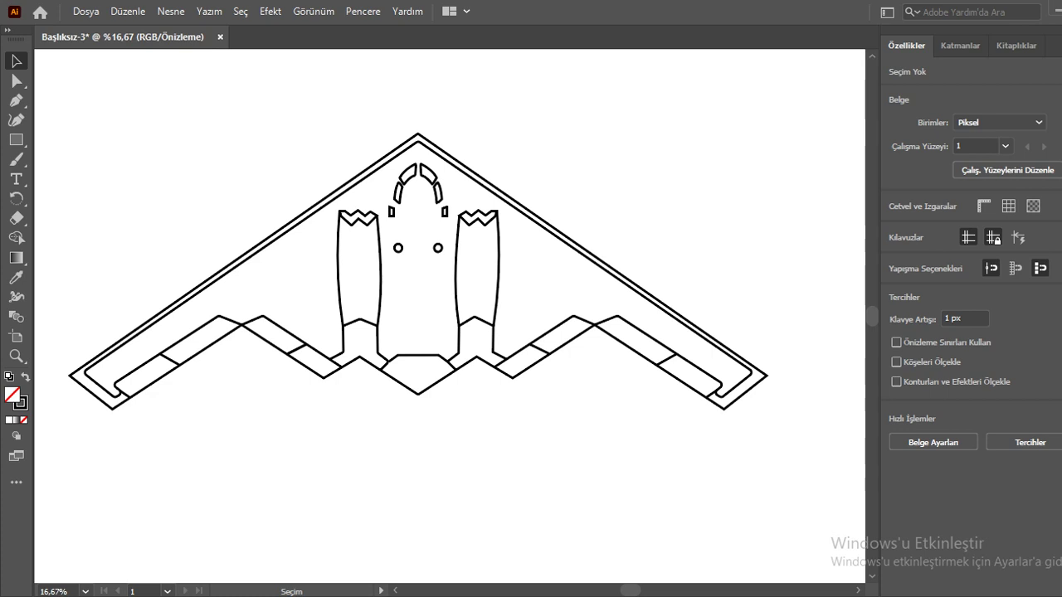
scroll(461, 335, up, 4)
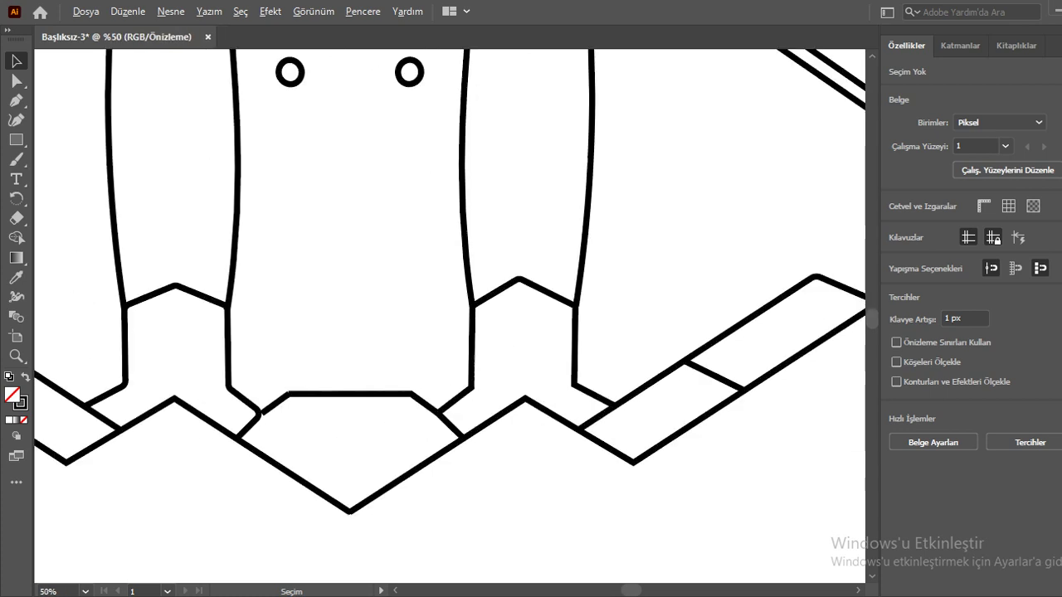
scroll(461, 335, up, 1)
click(465, 348)
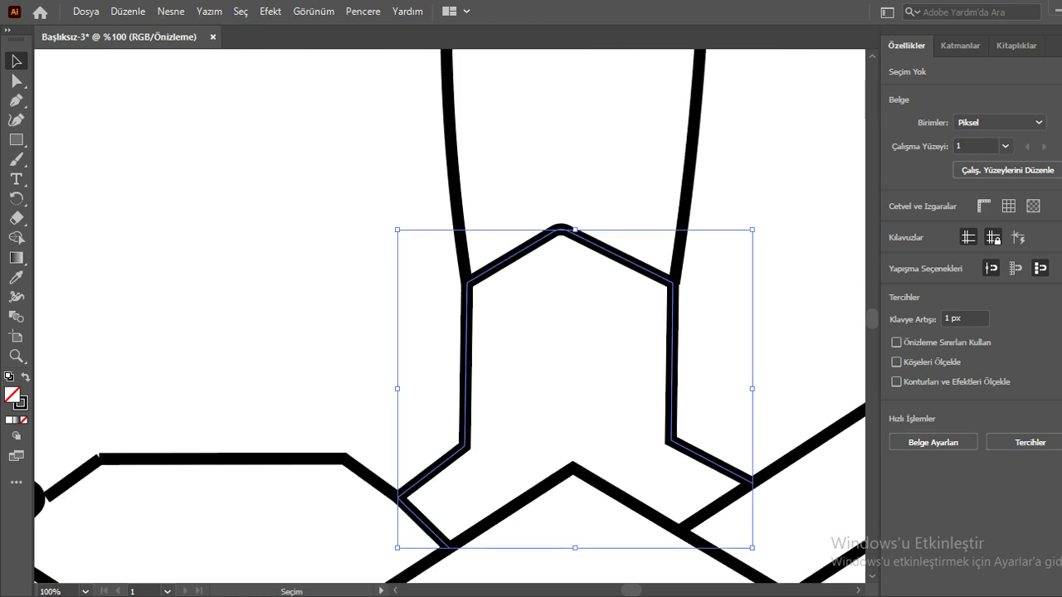
click(15, 81)
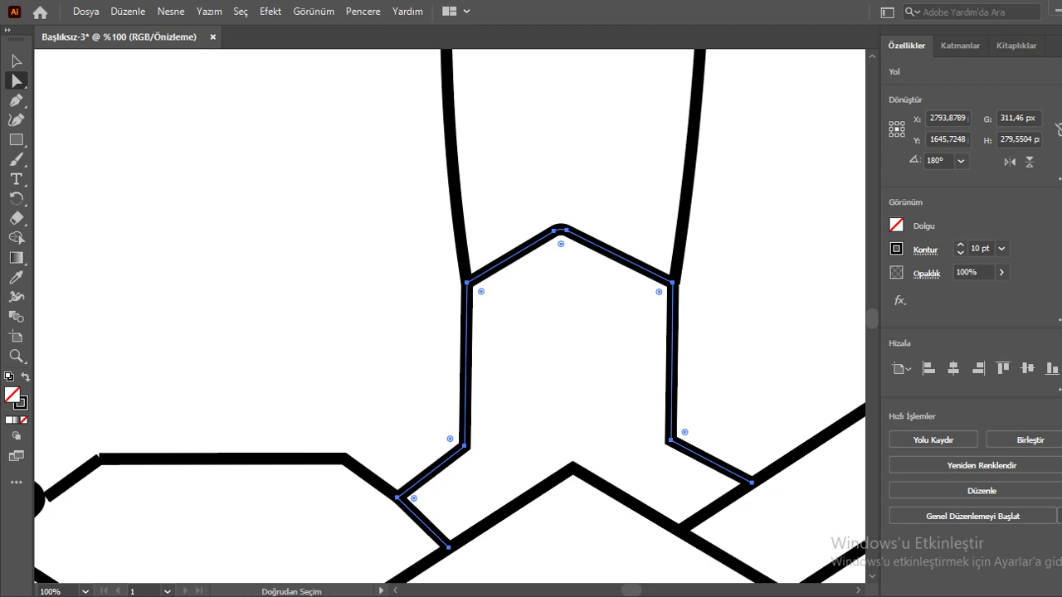
drag(467, 365, 470, 368)
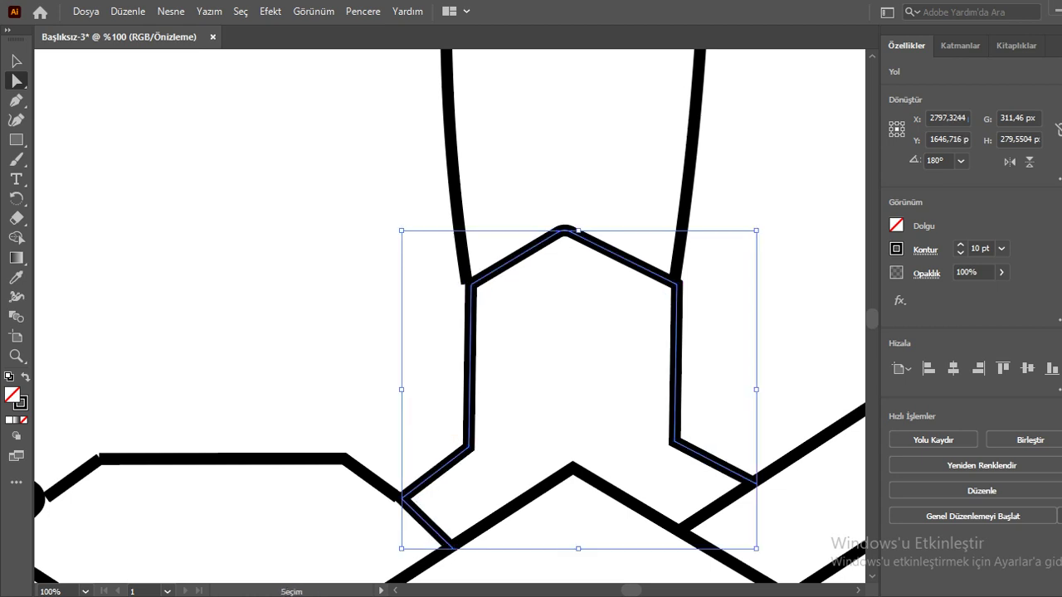
key(ctrl+z)
key(ctrl+shift+a)
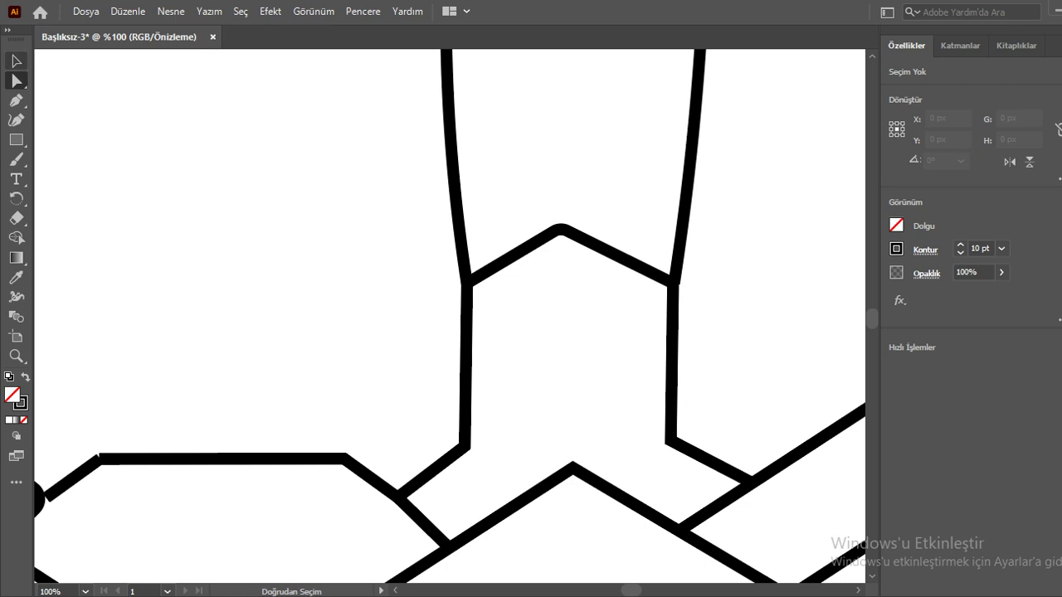
click(16, 61)
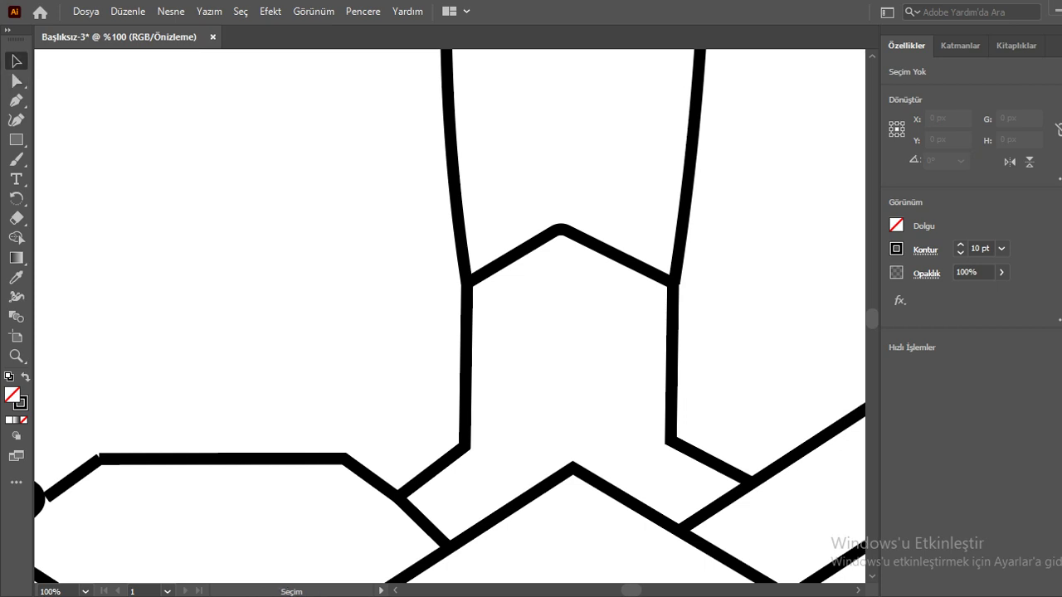
click(15, 81)
scroll(449, 316, down, 2)
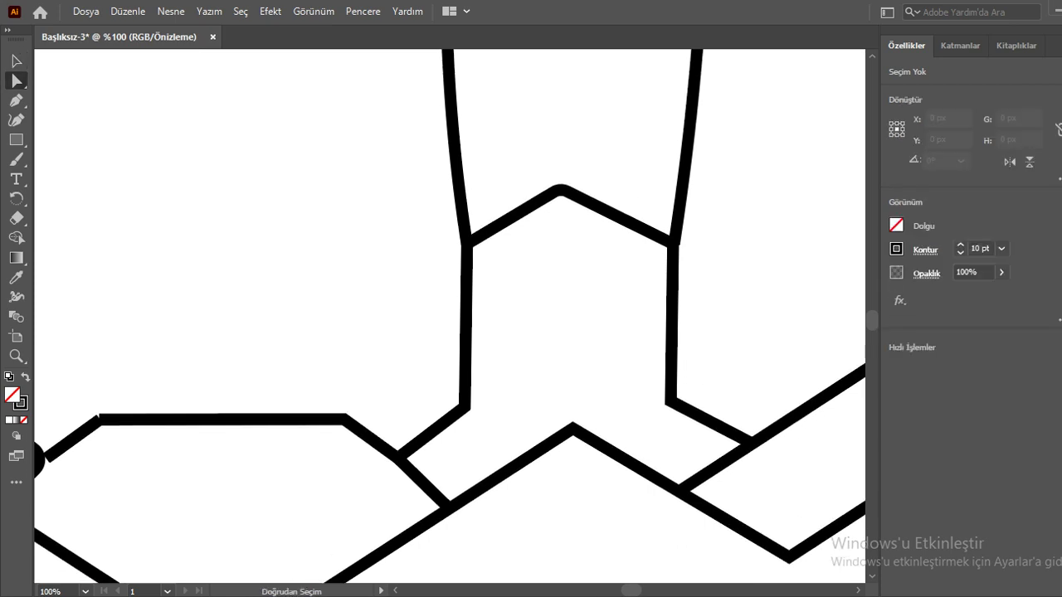
scroll(571, 251, up, 1)
click(555, 161)
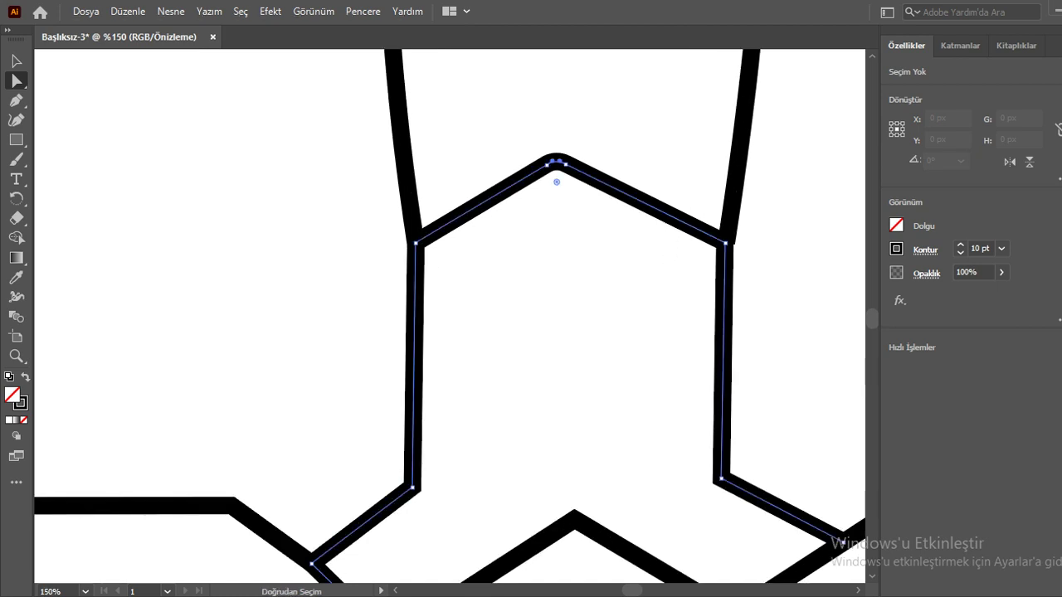
click(565, 164)
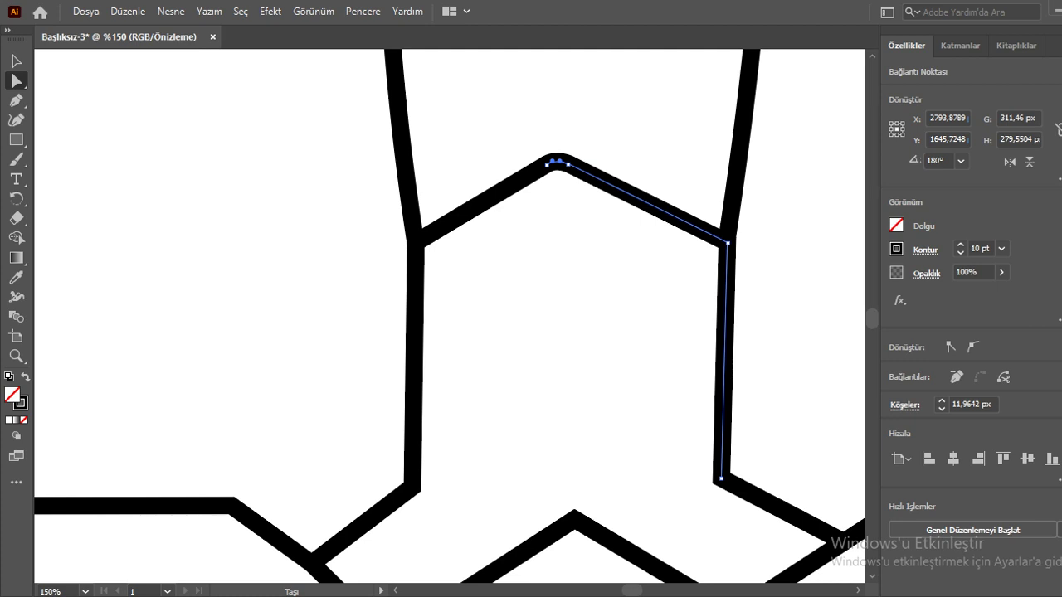
shift+click(414, 365)
drag(557, 161, 561, 146)
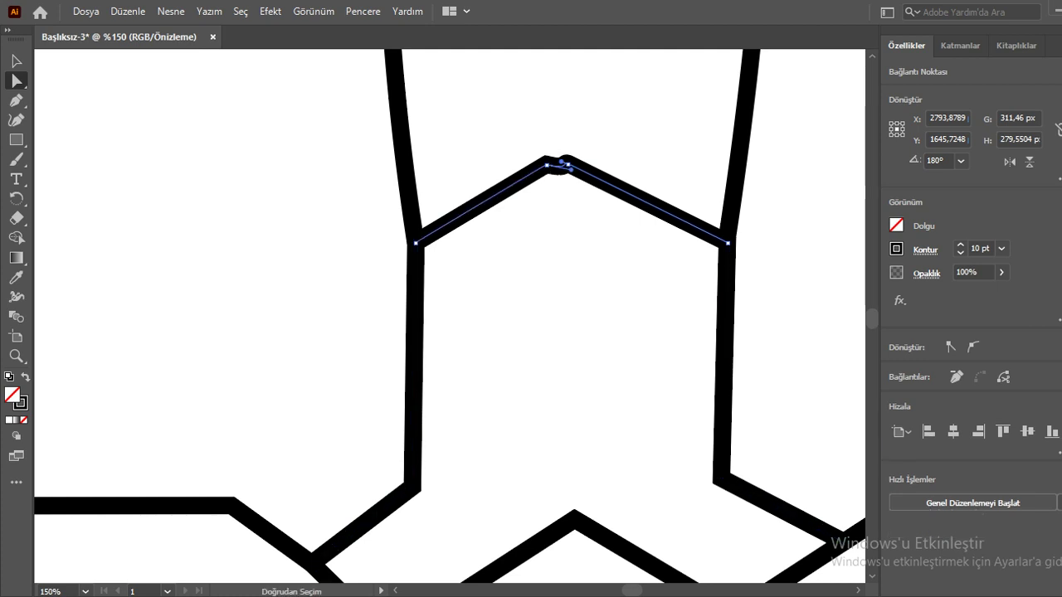
key(ctrl+z)
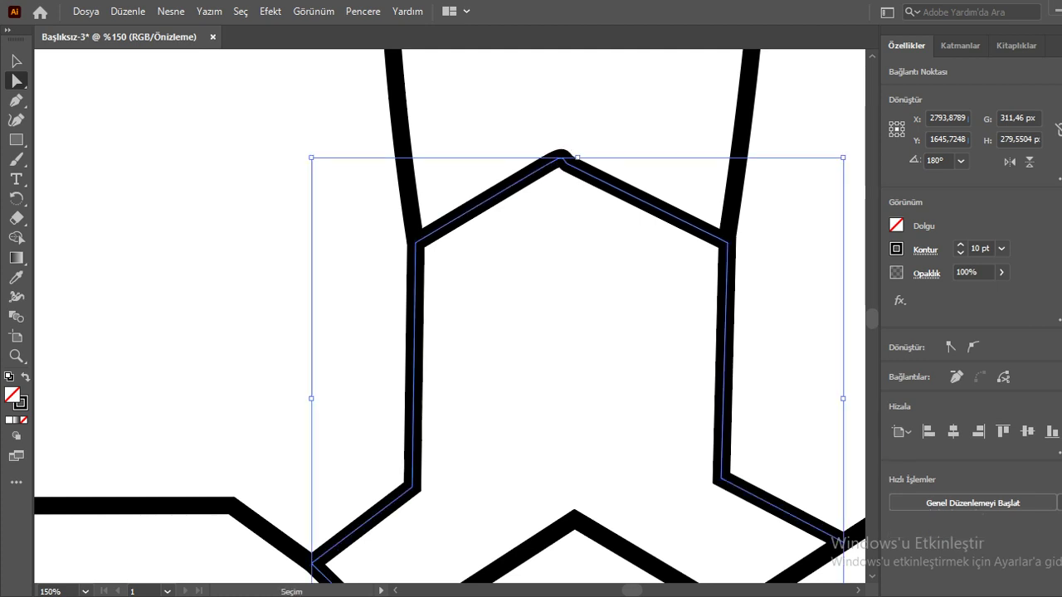
key(ctrl+shift+a)
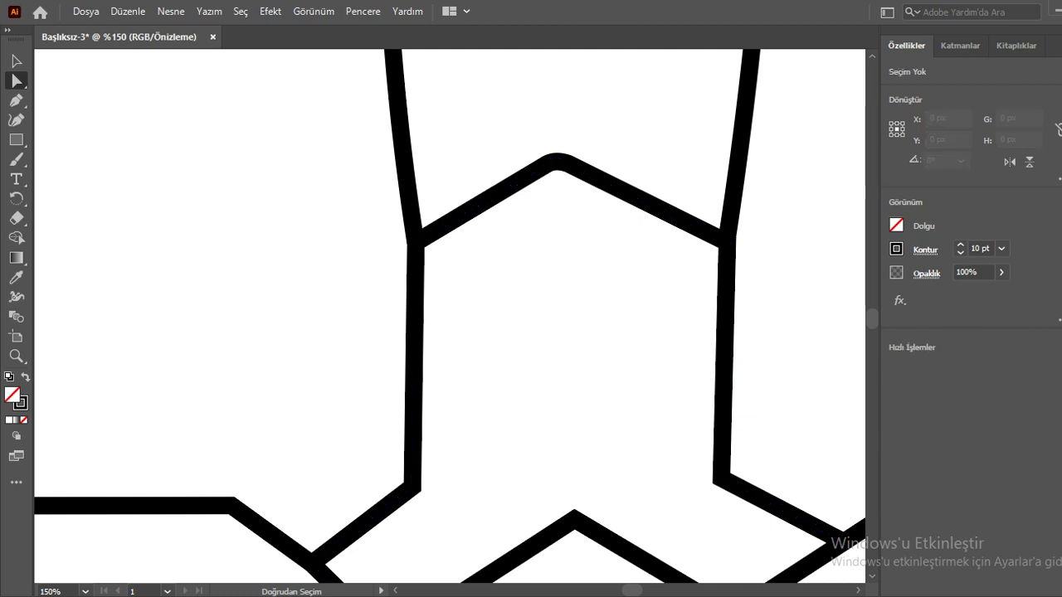
scroll(450, 316, down, 5)
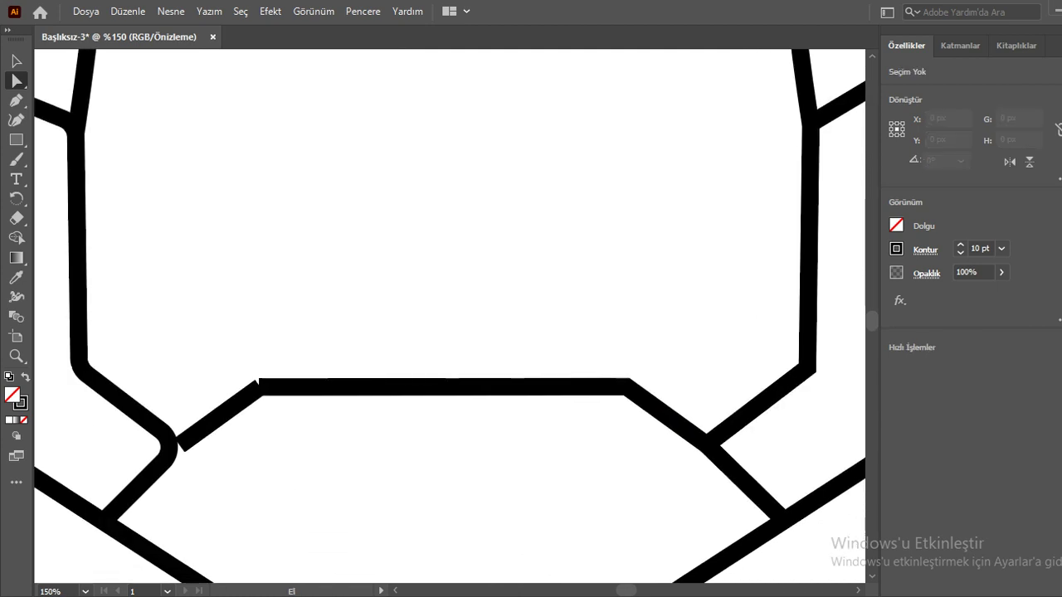
key(ctrl+minus)
key(ctrl+minus)
scroll(450, 315, left, 3)
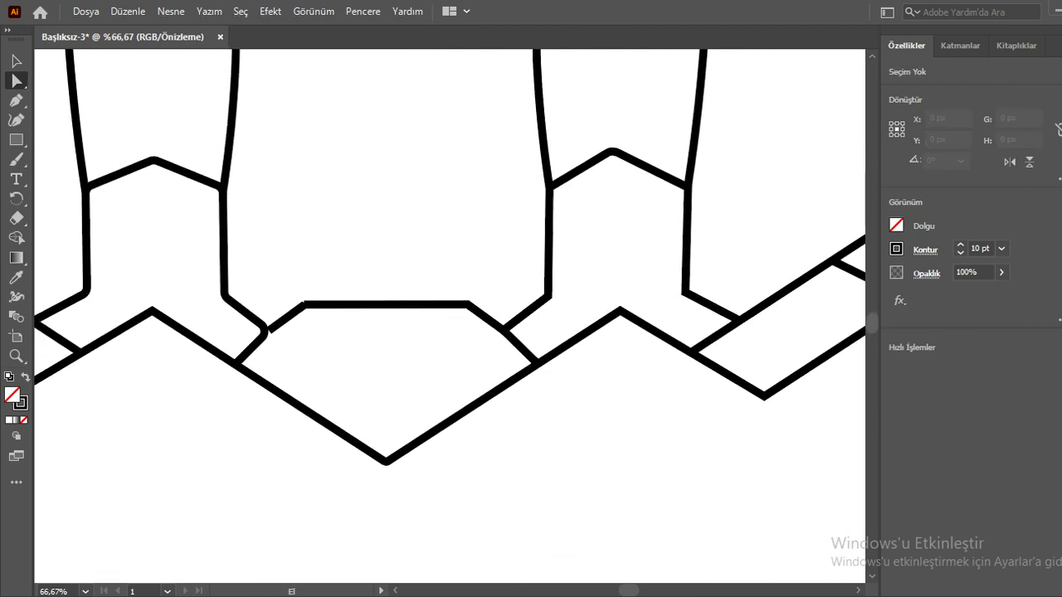
scroll(449, 315, left, 3)
scroll(449, 315, left, 3)
key(ctrl+plus)
key(ctrl+plus)
key(ctrl+plus)
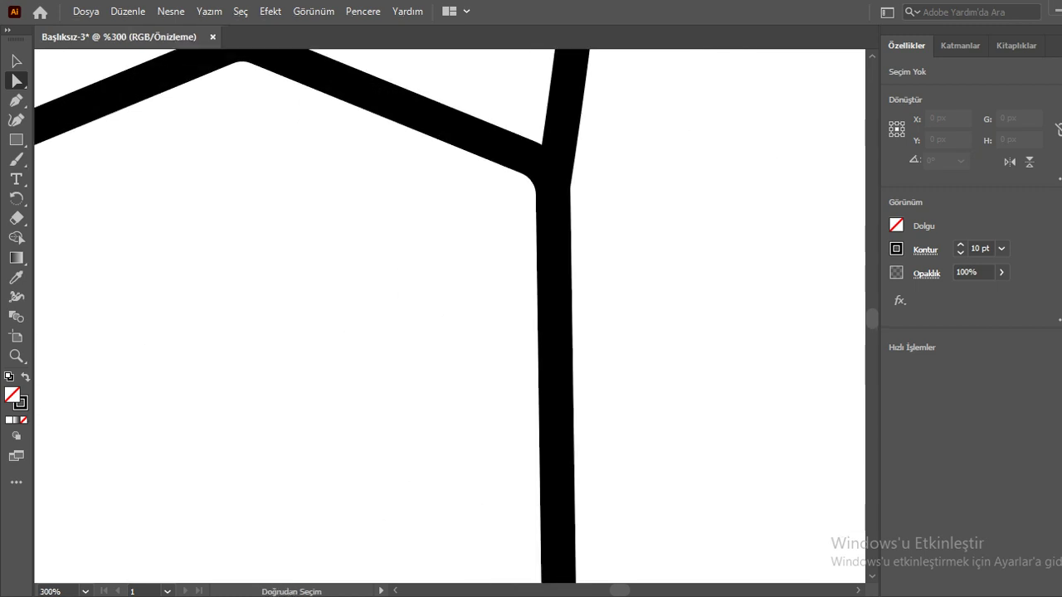
key(ctrl+minus)
key(ctrl+minus)
click(228, 97)
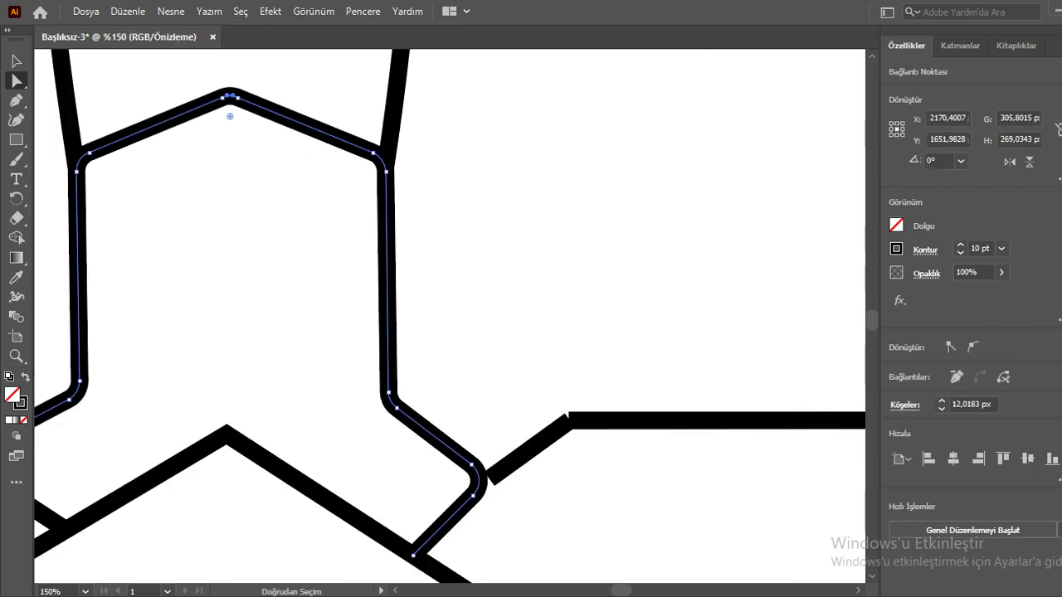
key(ctrl+shift+a)
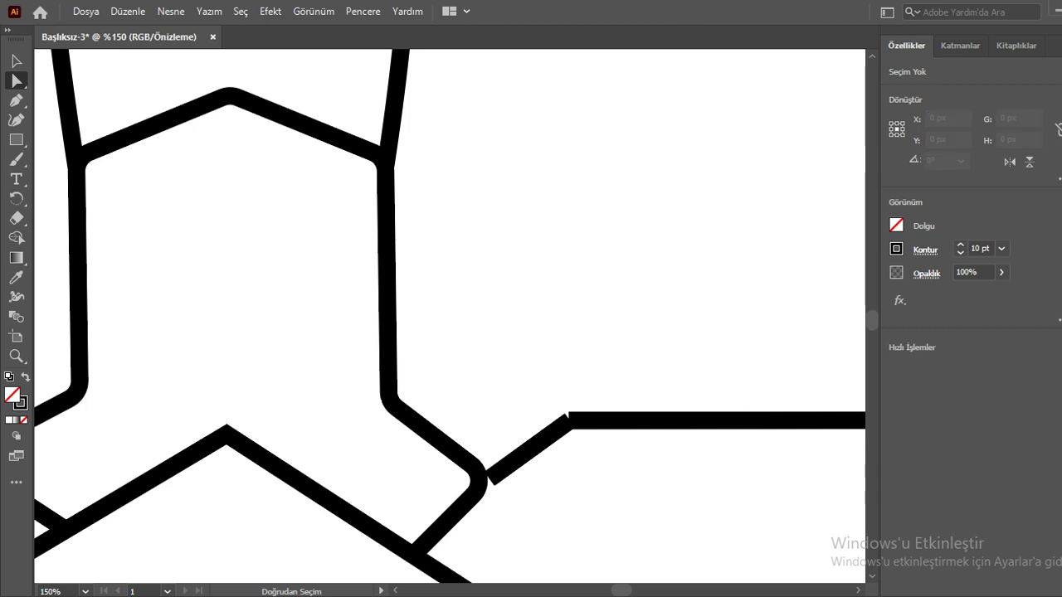
key(ctrl+minus)
key(ctrl+minus)
key(ctrl+minus)
key(ctrl+minus)
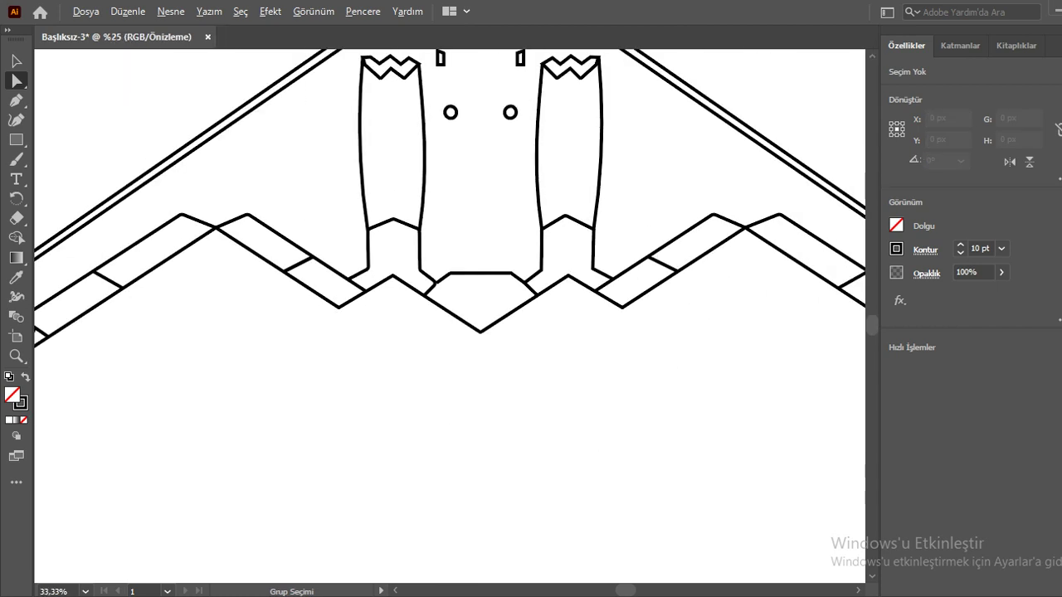
key(ctrl+minus)
key(ctrl+plus)
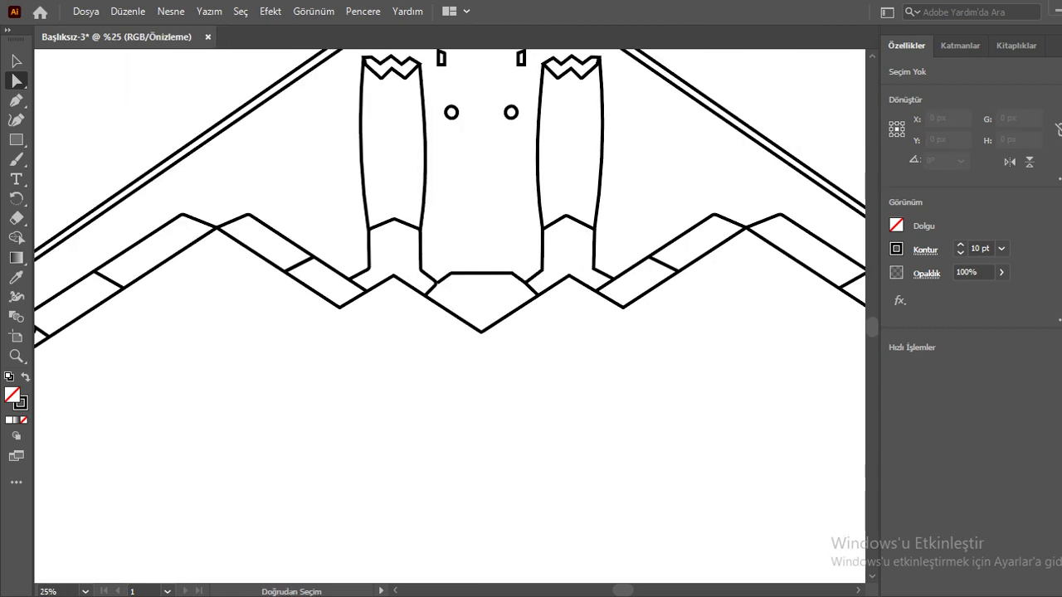
key(ctrl+minus)
scroll(449, 277, down, 1)
Select the entire bomber outline with the Selection tool.
scroll(449, 277, up, 1)
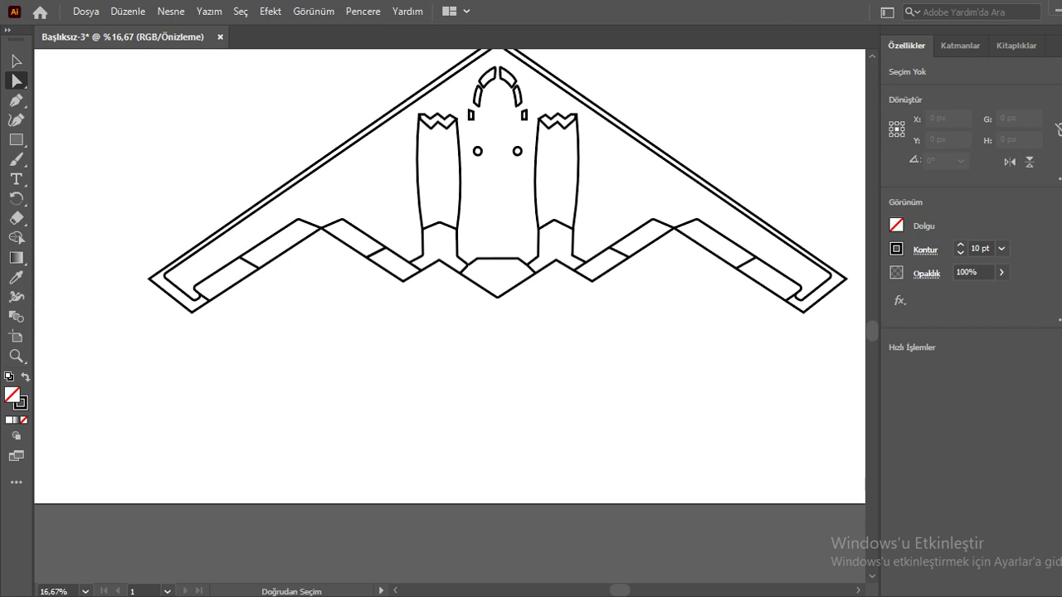
scroll(449, 277, up, 2)
scroll(449, 277, up, 1)
key(v)
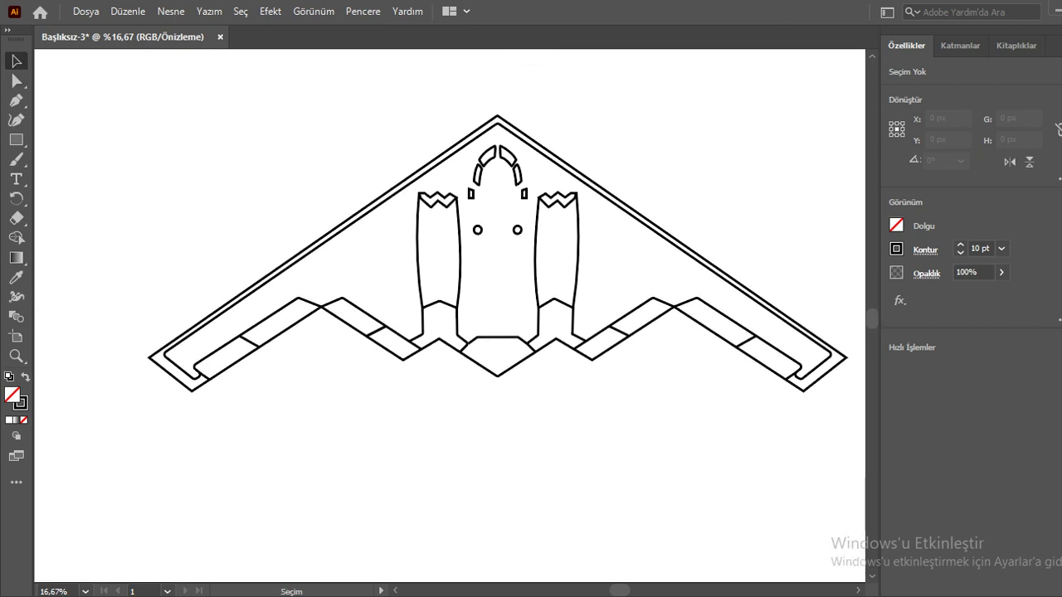
drag(49, 53, 855, 433)
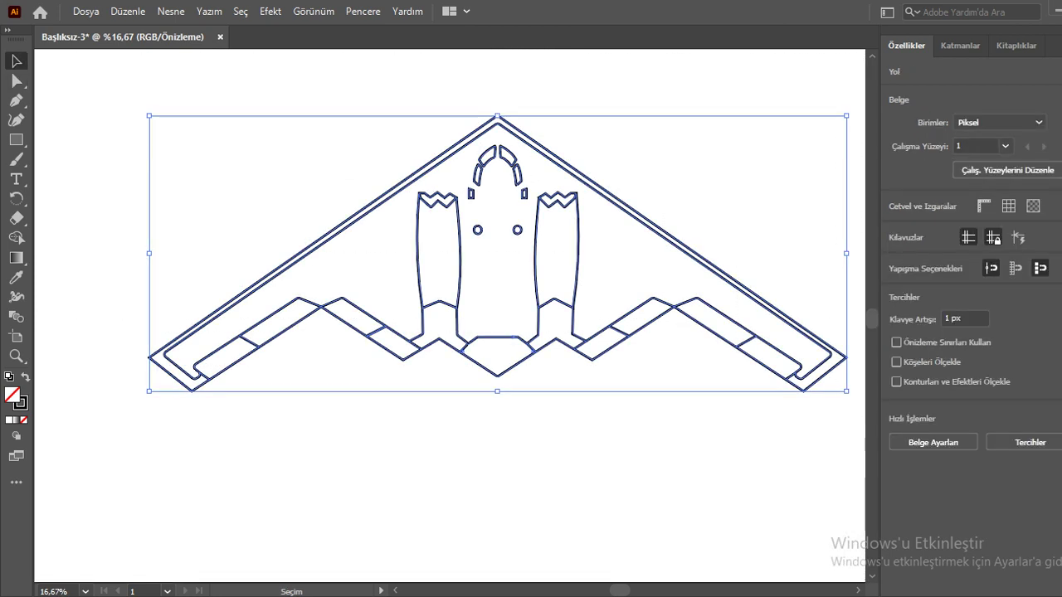
Change the outline's stroke weight from 10 pt to 8 pt, then deselect and review it.
click(979, 249)
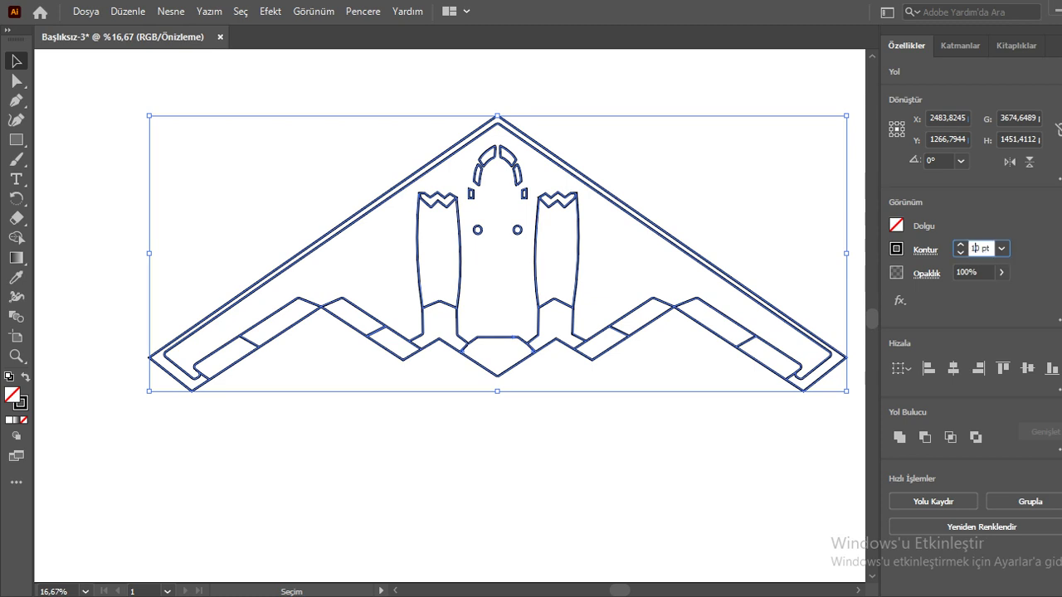
key(BackSpace)
key(BackSpace)
text(8)
key(Return)
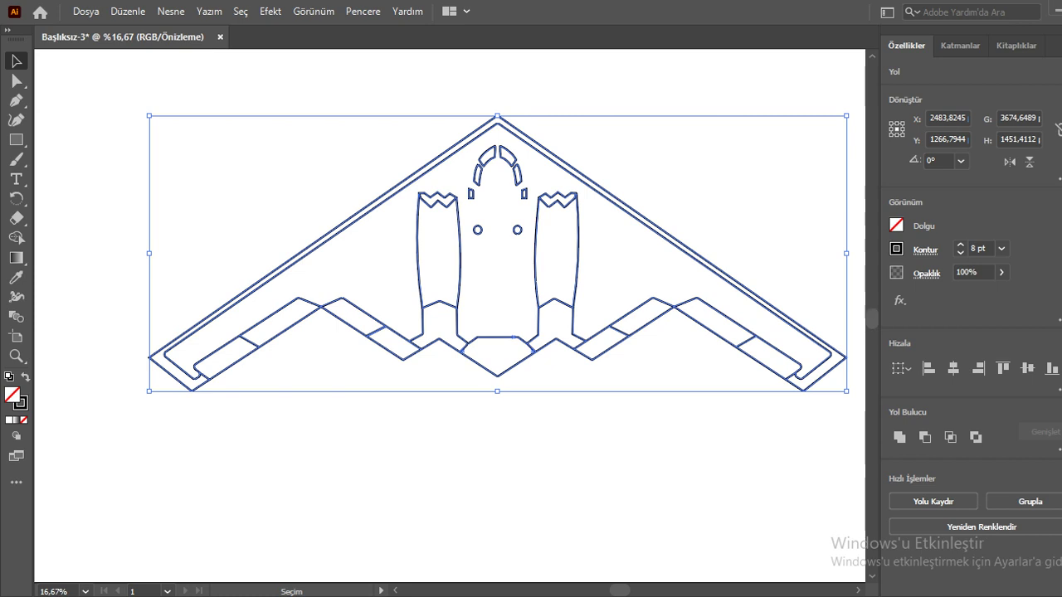
key(ctrl+shift+a)
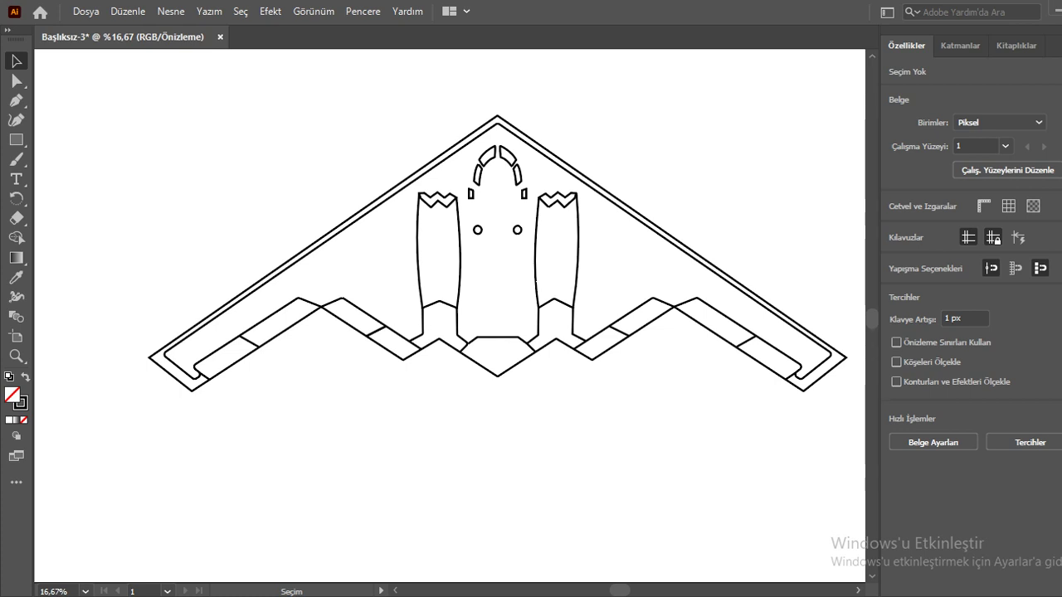
scroll(488, 254, right, 1)
scroll(488, 254, right, 2)
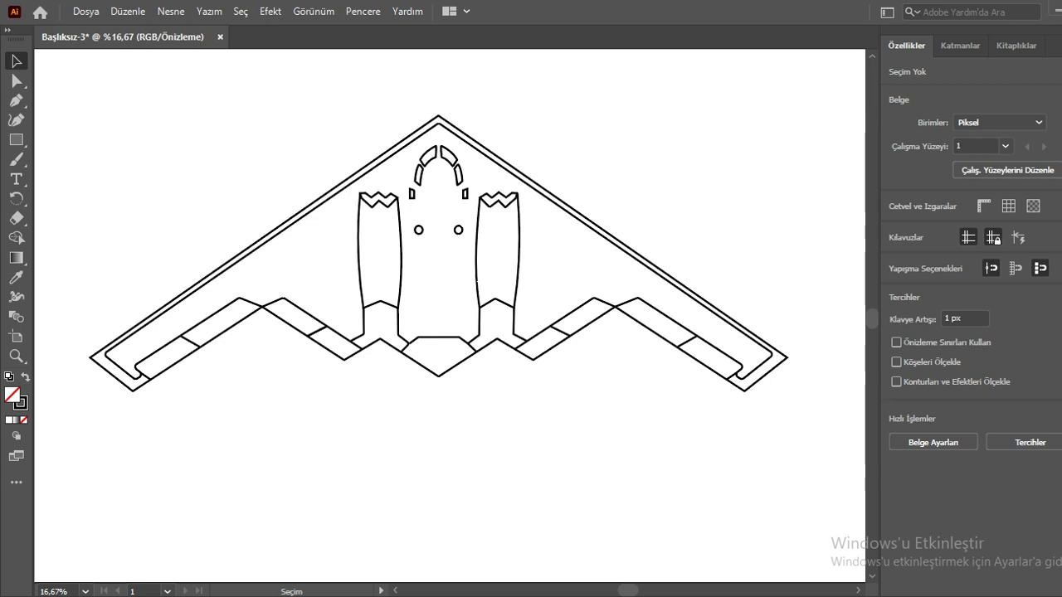
scroll(449, 332, up, 1)
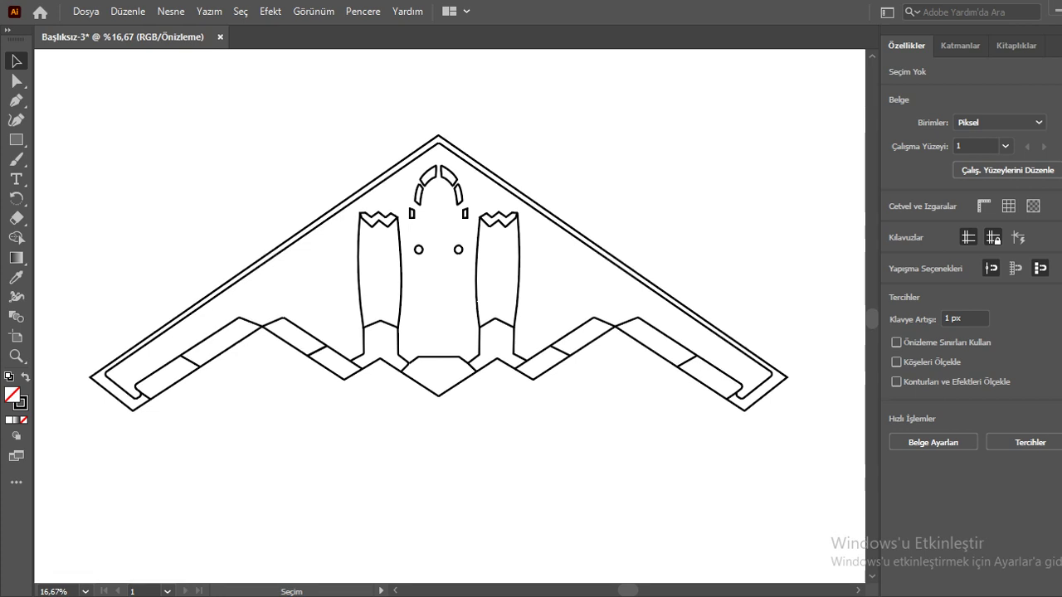
scroll(449, 332, up, 1)
scroll(450, 318, up, 1)
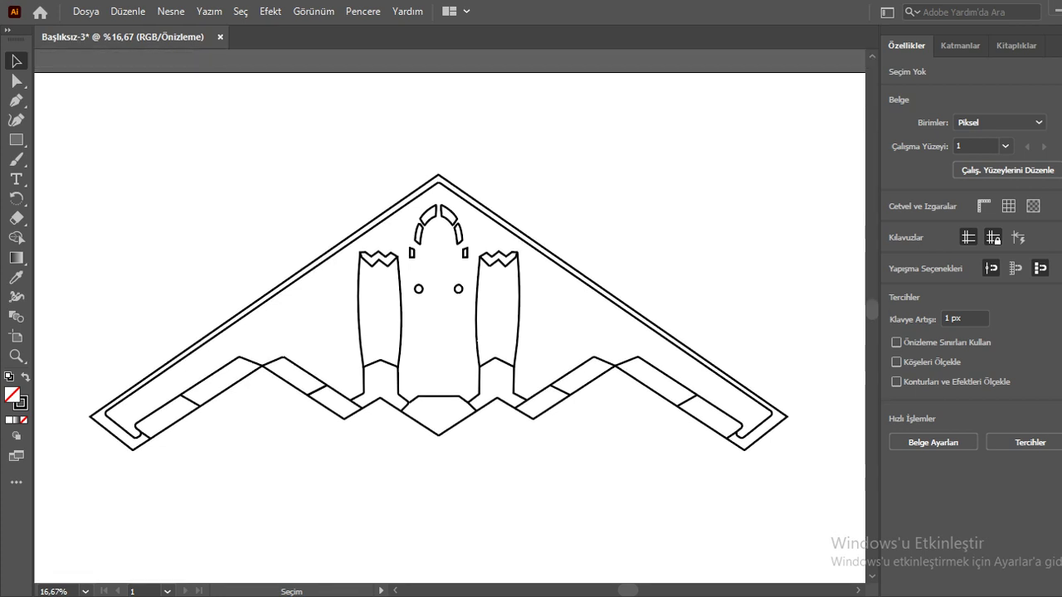
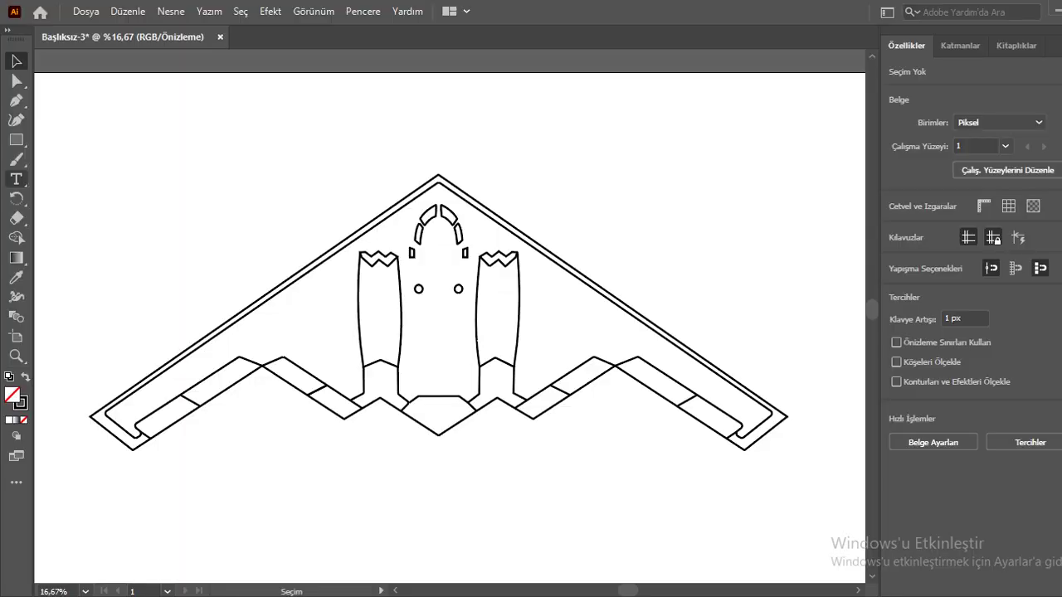
Drag out an area text box of placeholder paragraph text above the bomber.
click(332, 98)
drag(356, 125, 443, 145)
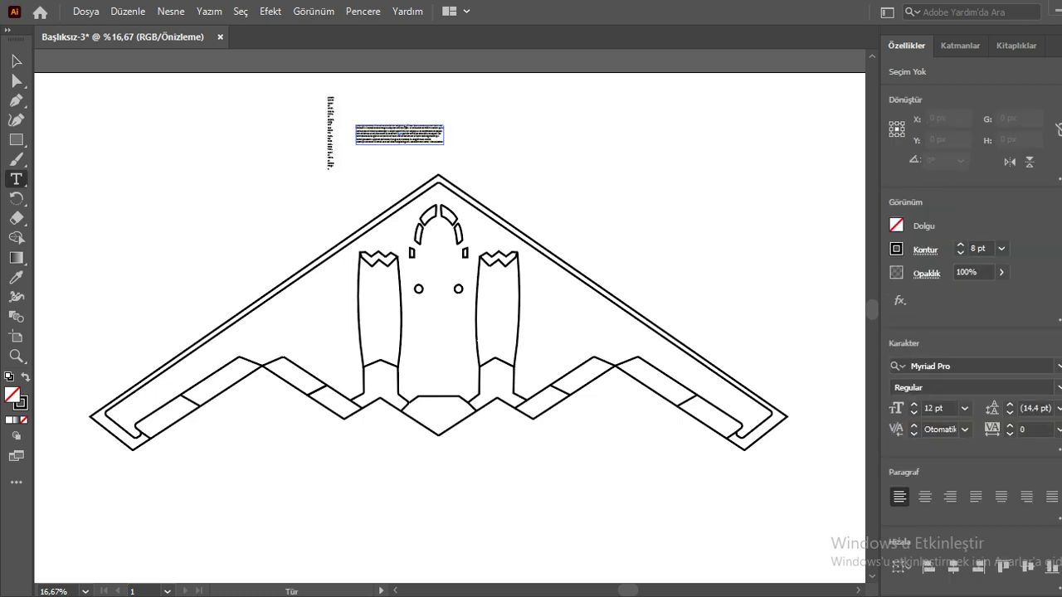
key(ctrl+plus)
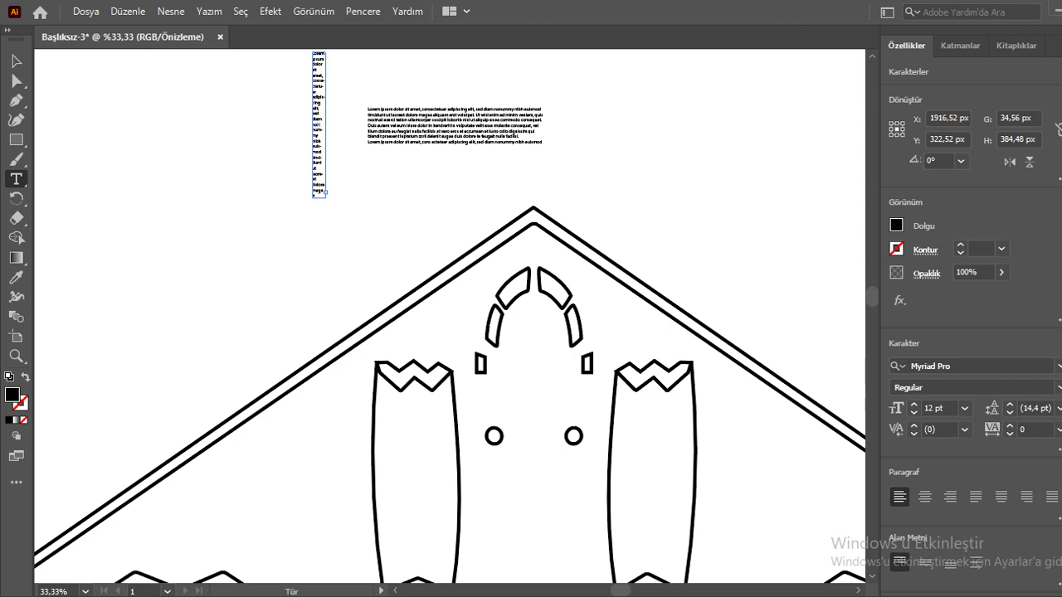
key(ctrl+z)
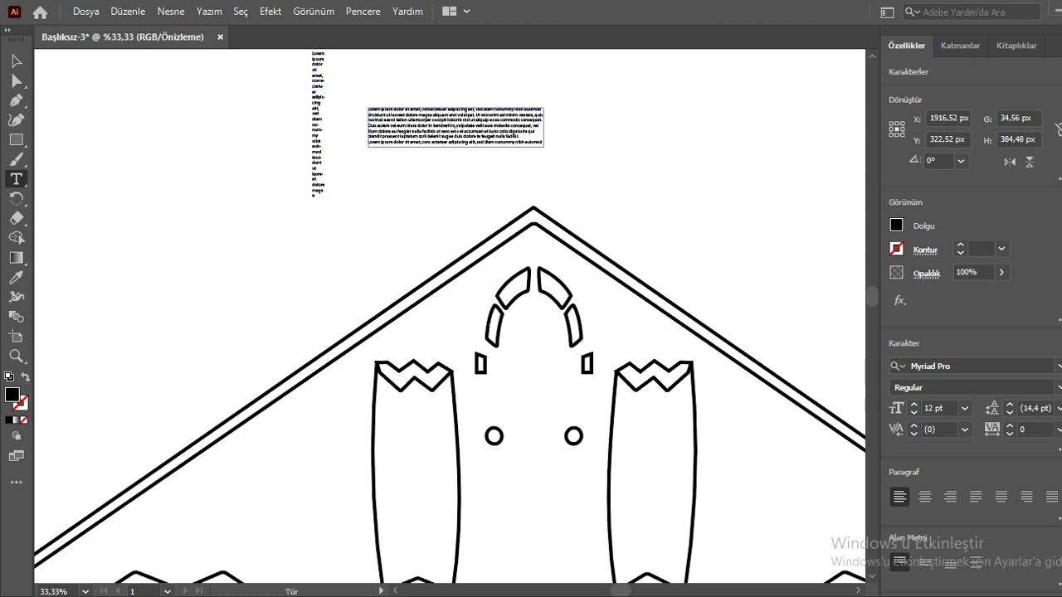
key(ctrl+shift+z)
scroll(448, 316, up, 1)
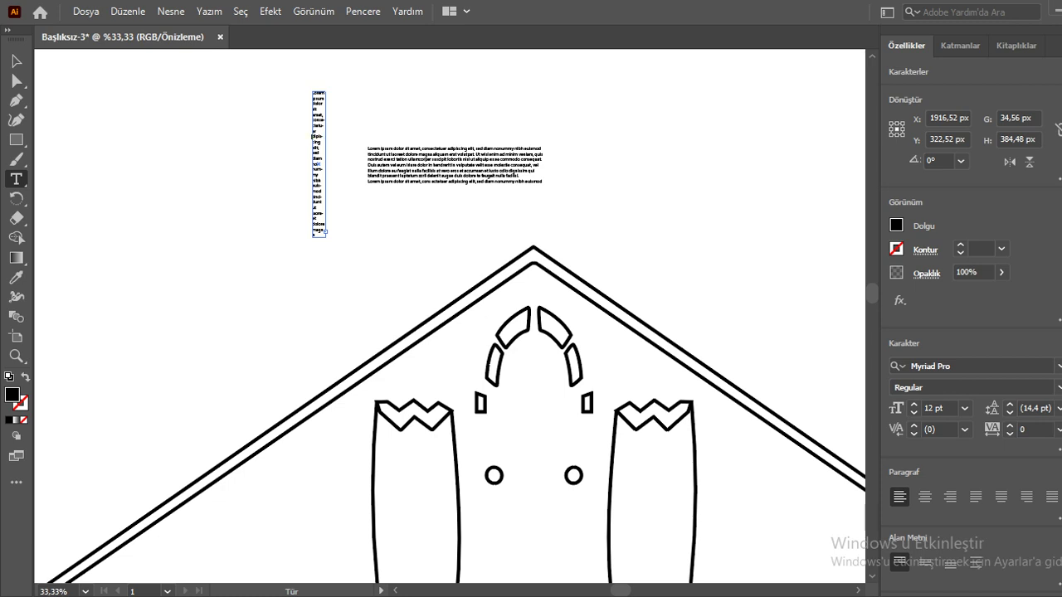
Delete the stray narrow vertical text object, keeping the placeholder paragraph box.
key(ctrl+shift+a)
key(a)
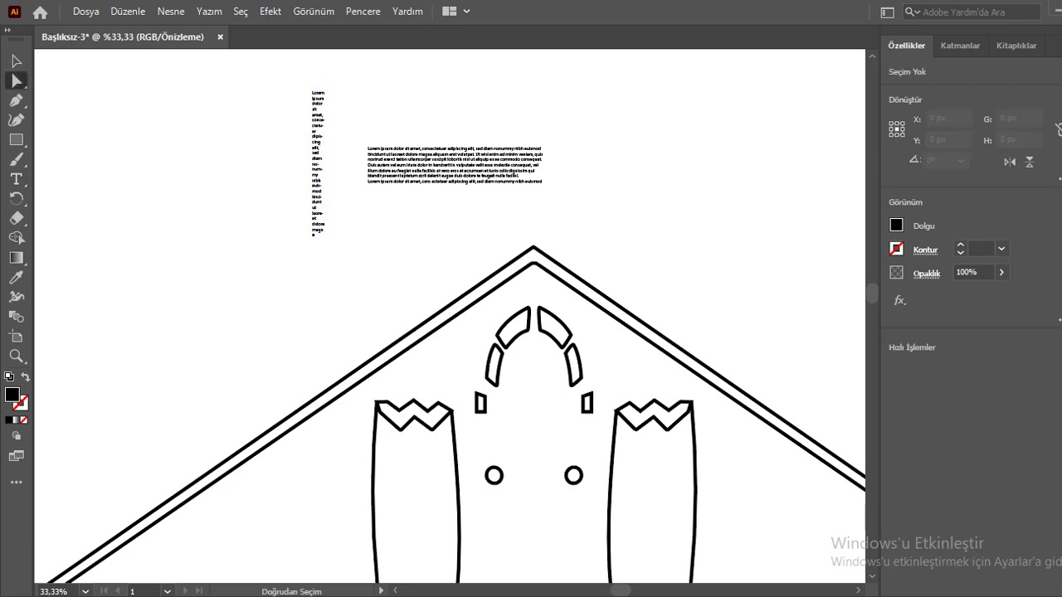
key(ctrl+z)
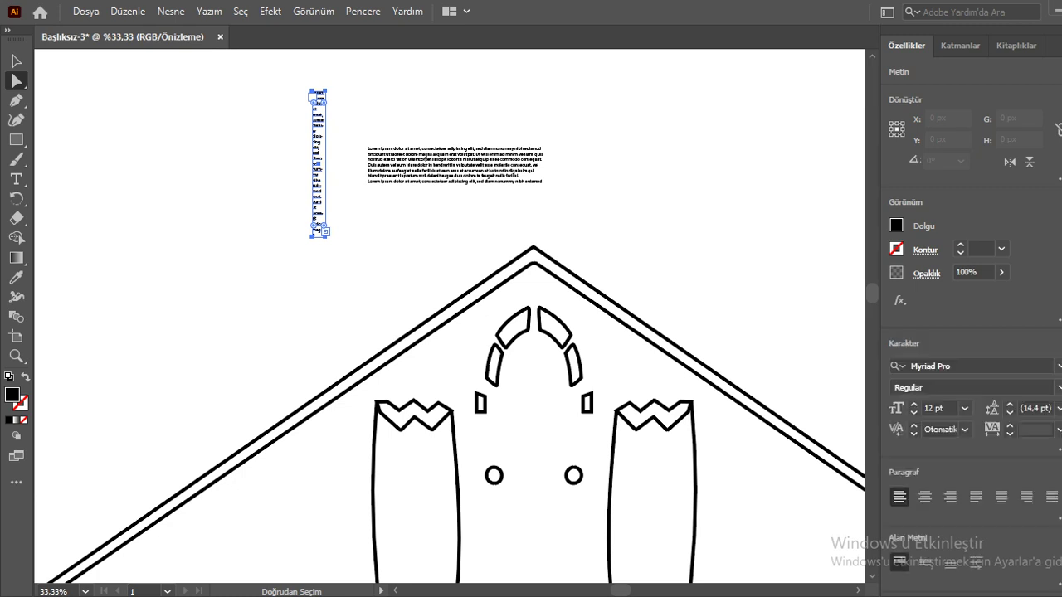
key(Delete)
click(454, 165)
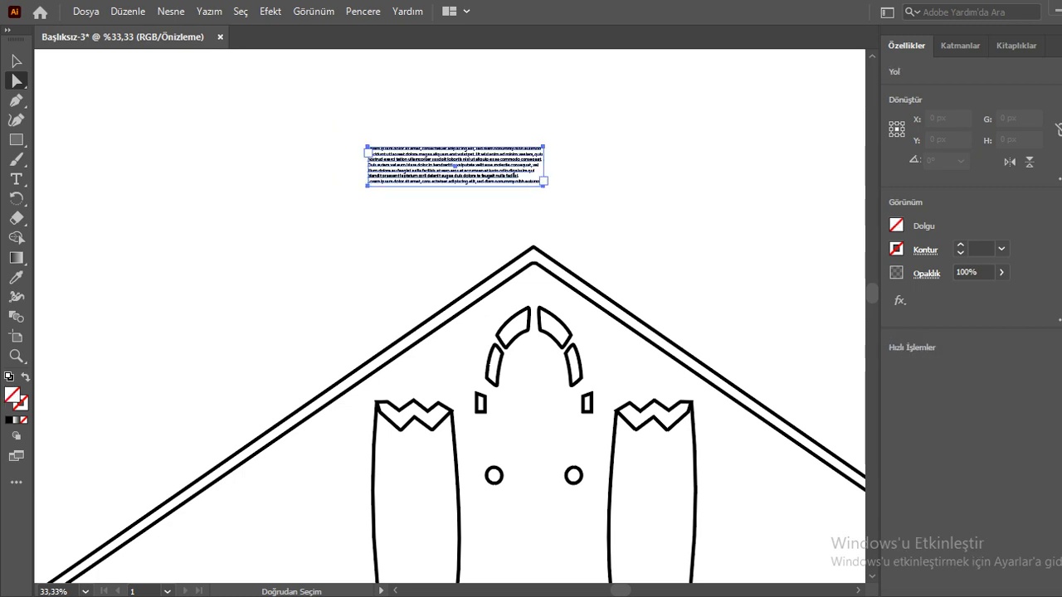
key(t)
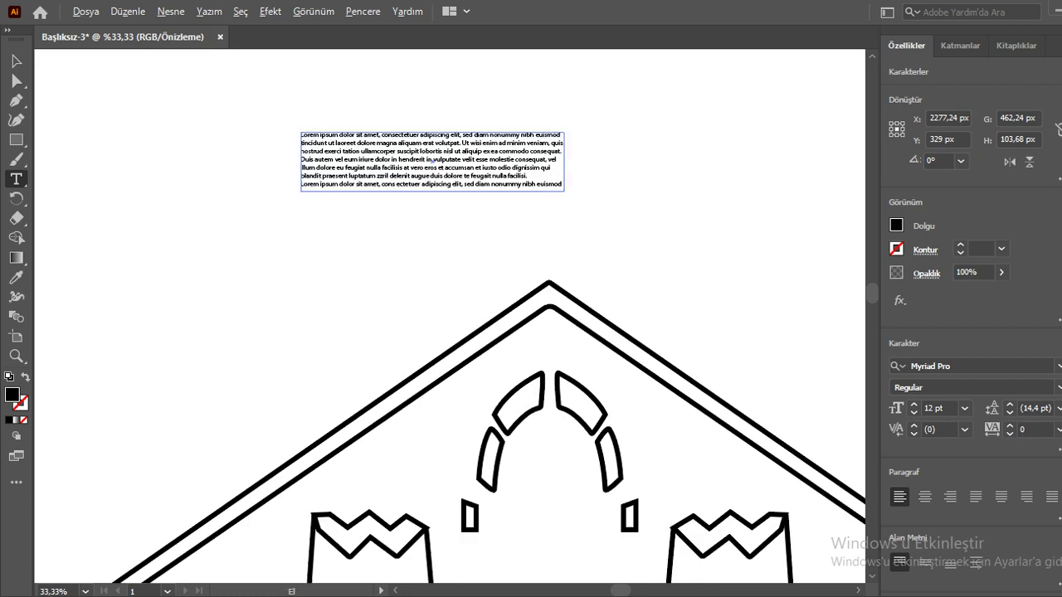
Replace the Lorem ipsum placeholder with the all-caps title 'B-2 SPIRIT'.
scroll(456, 166, up, 2)
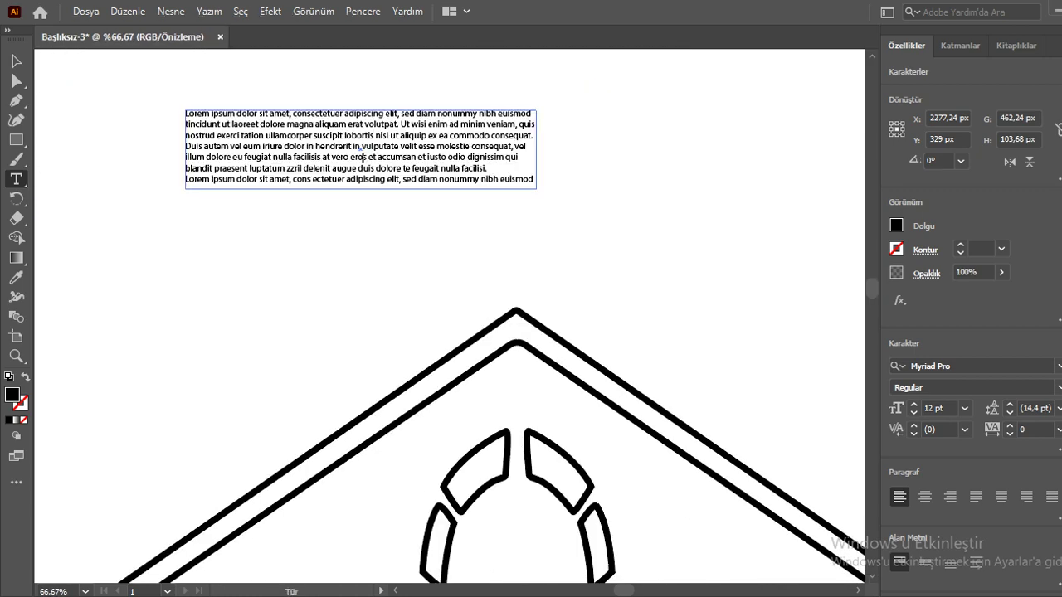
key(ctrl+a)
key(BackSpace)
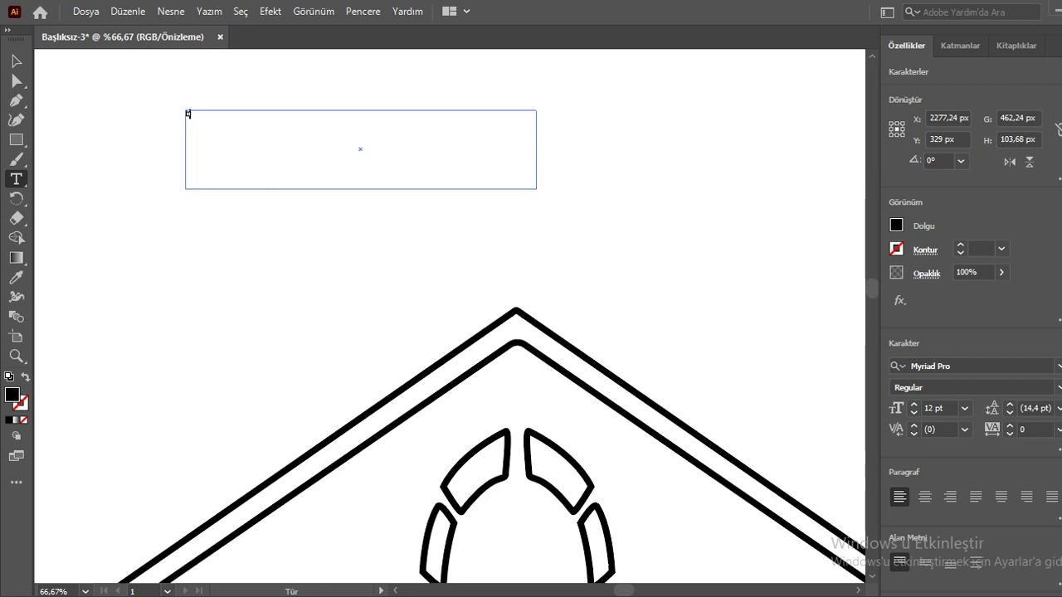
text(b-2)
key(BackSpace)
key(BackSpace)
key(BackSpace)
key(Caps_Lock)
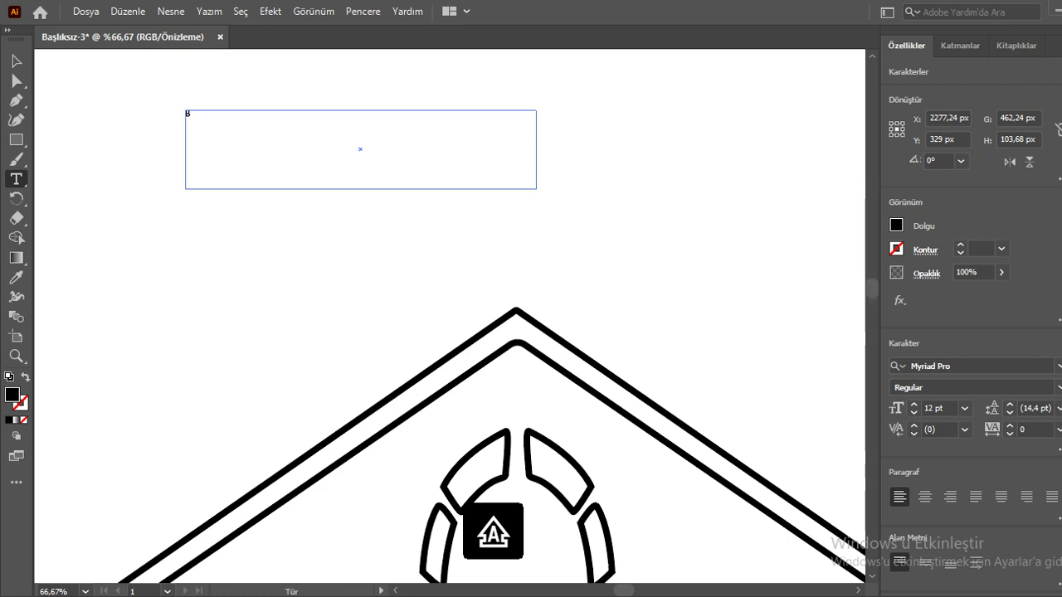
text(B-2)
text( 5)
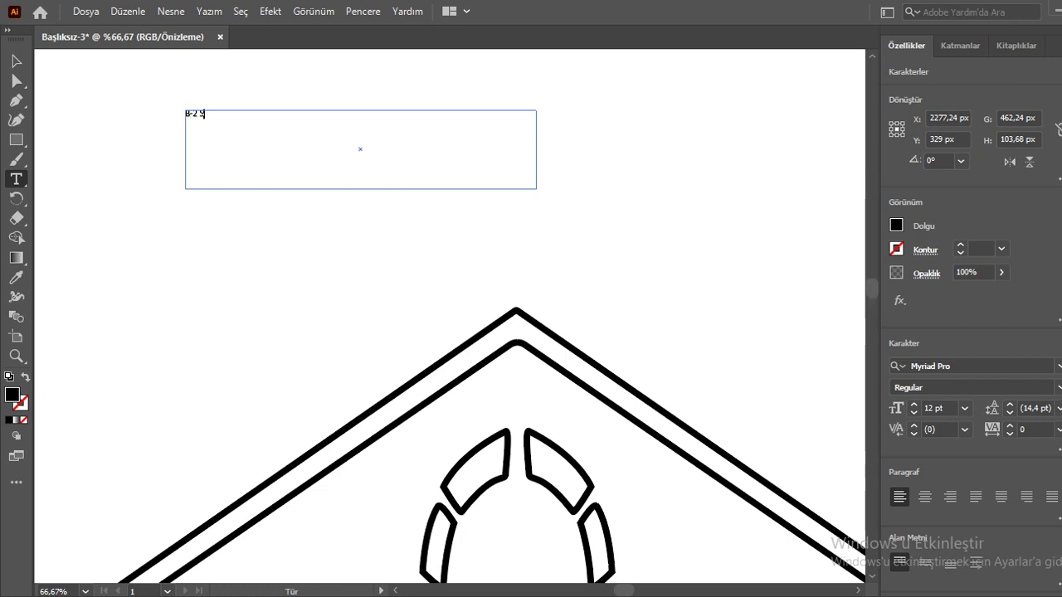
text(P)
text(IRIT)
key(ctrl+a)
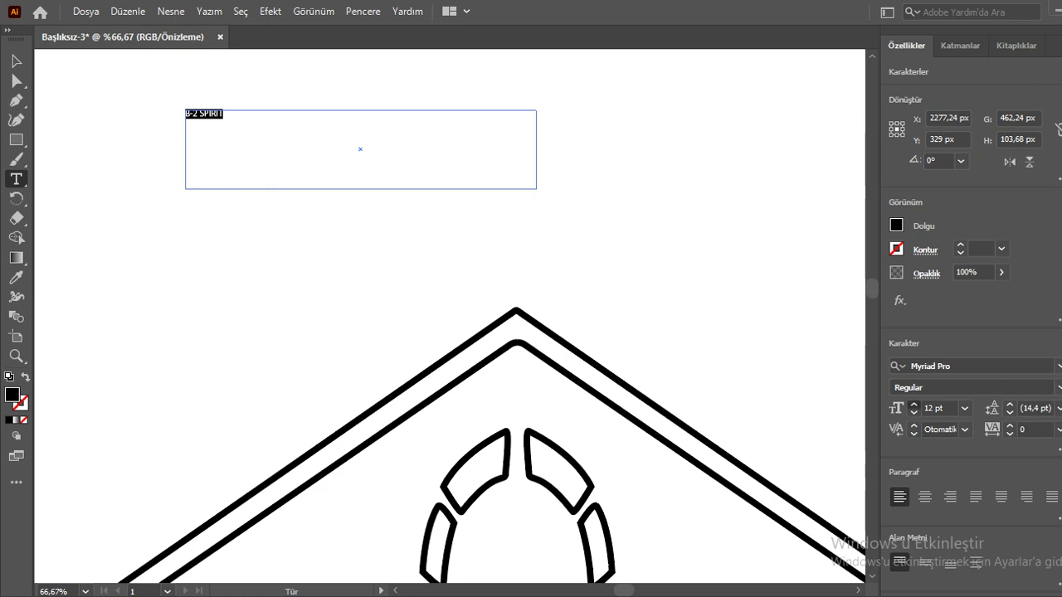
click(913, 404)
click(914, 404)
click(913, 404)
click(913, 404)
click(913, 404)
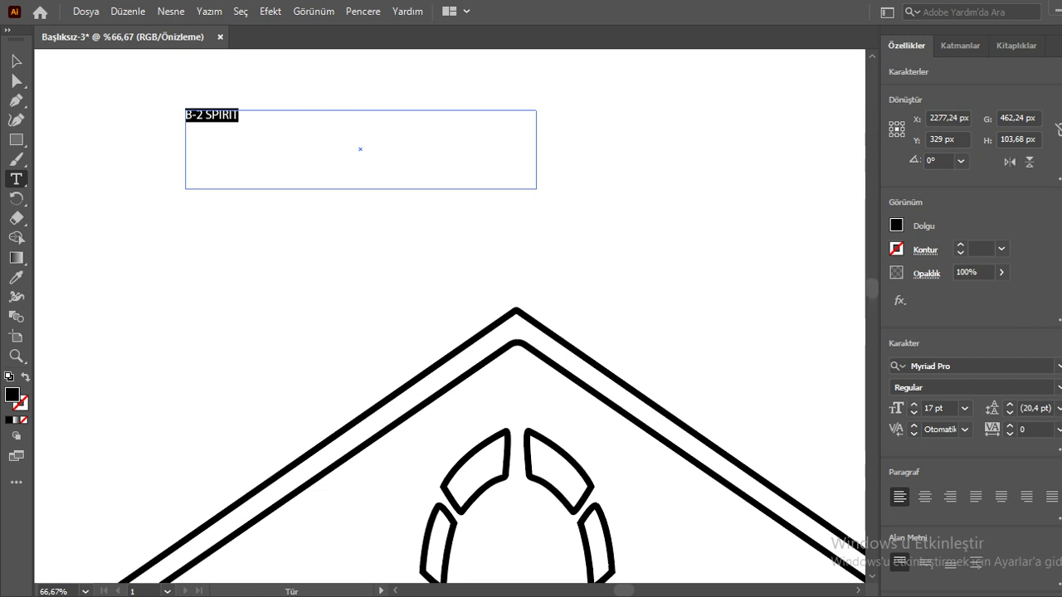
Append 'BOMBER JET' to the end of the B-2 SPIRIT title.
key(End)
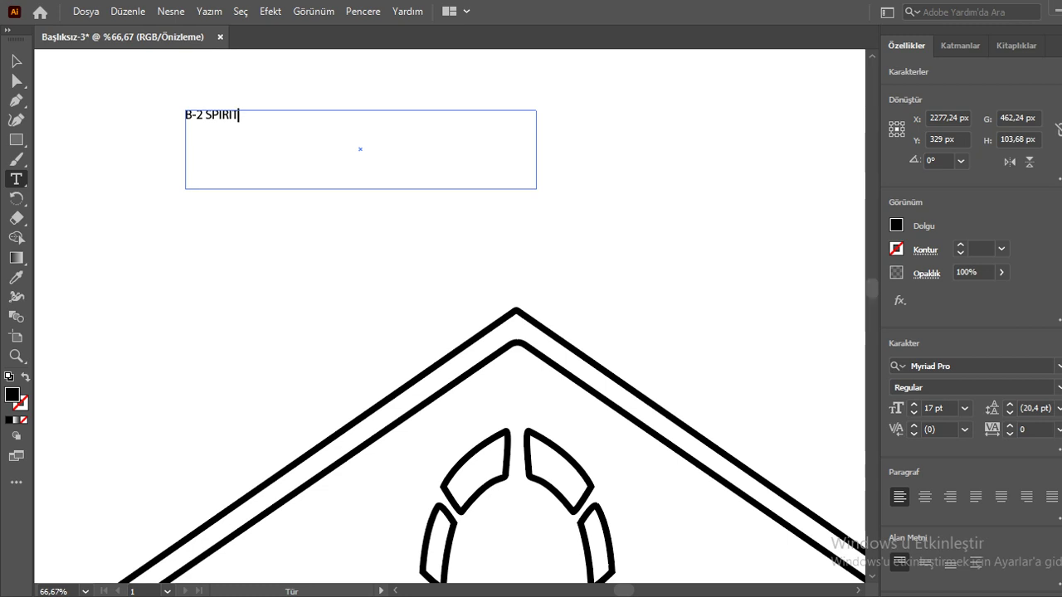
text(BPM)
key(BackSpace)
key(BackSpace)
text(OMBER)
text( JET)
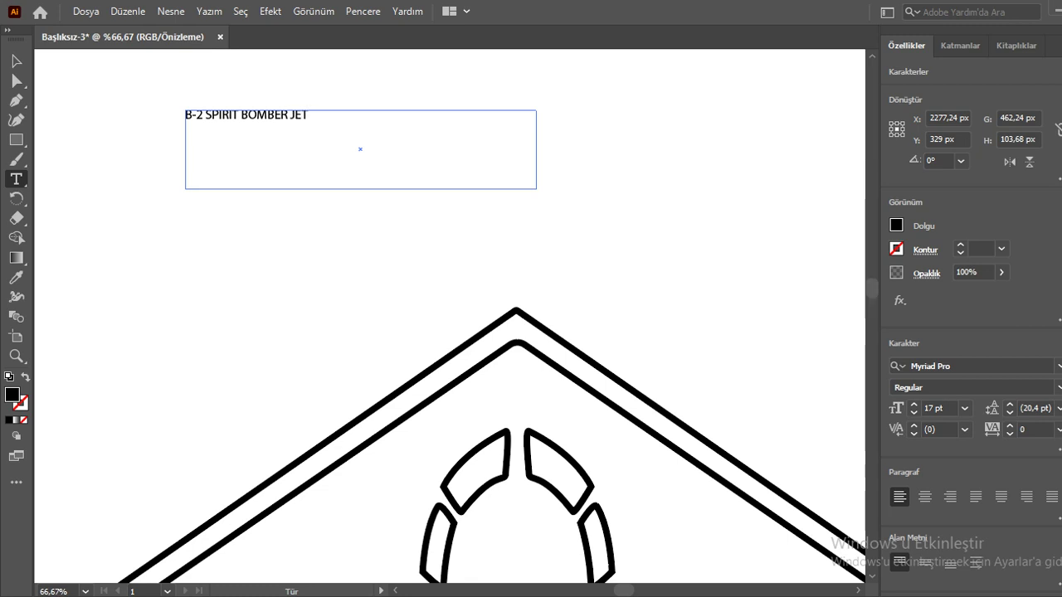
Select the title and step its font size up to 24 pt.
key(shift+Left)
key(shift+Left)
key(shift+Left)
key(shift+Left)
key(shift+Left)
key(shift+Left)
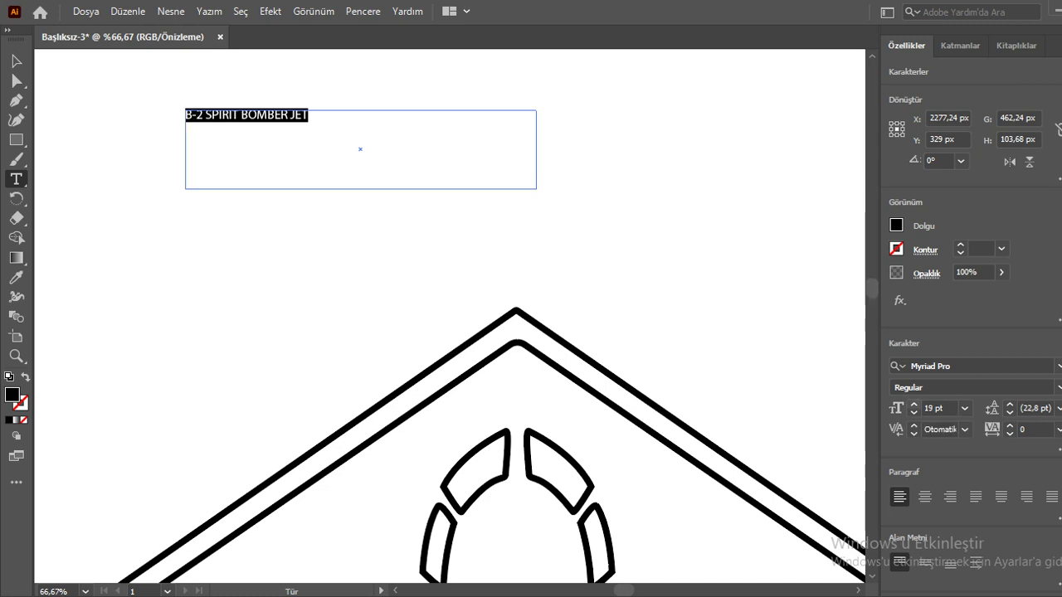
key(ctrl+shift+period)
key(ctrl+shift+period)
key(ctrl+shift+period)
click(913, 404)
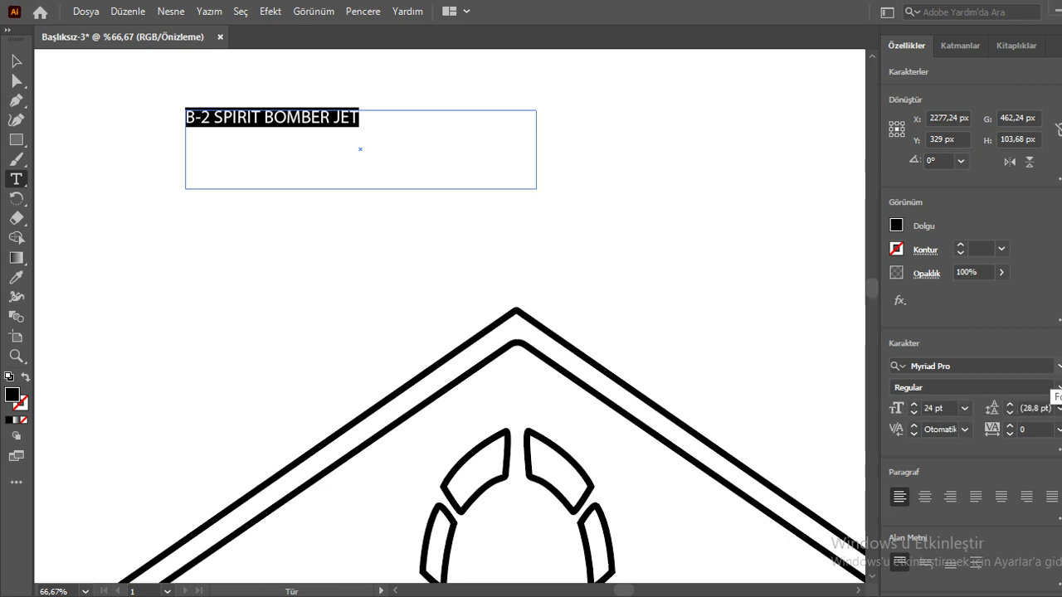
Change the title's font to Bernard MT Condensed.
click(954, 366)
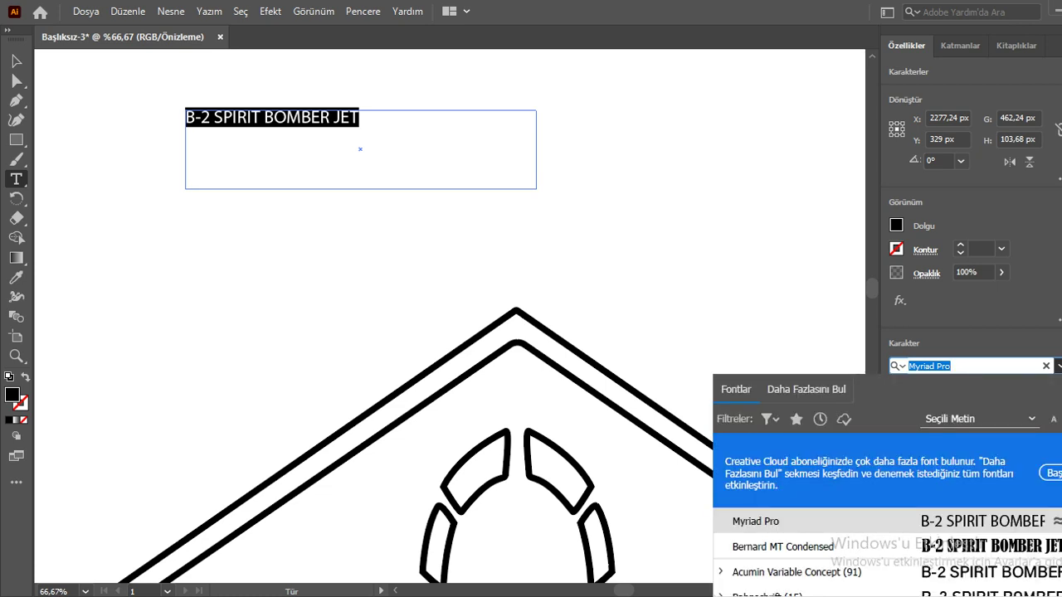
key(Escape)
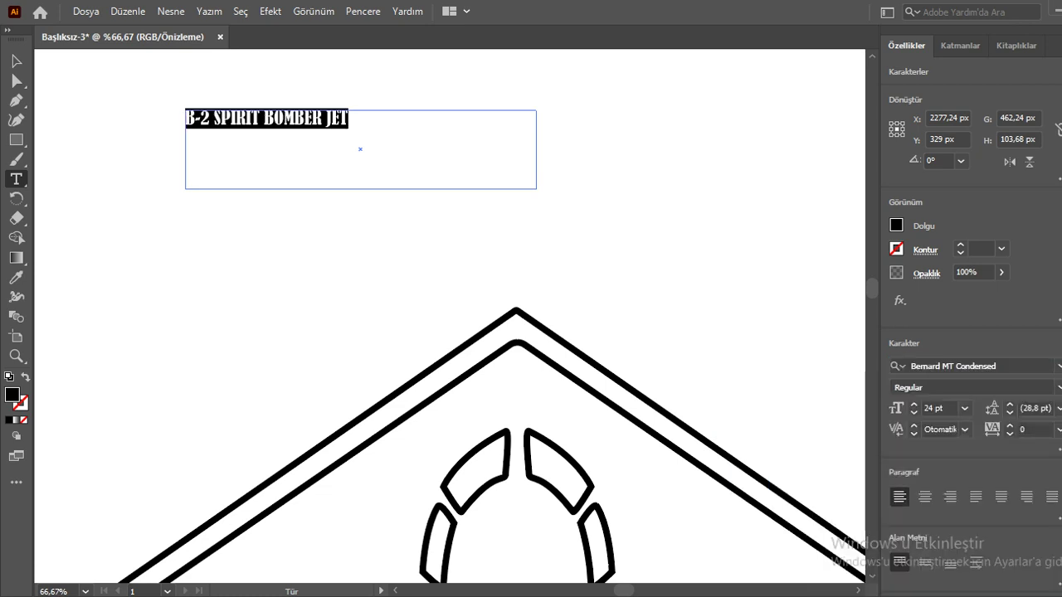
key(Escape)
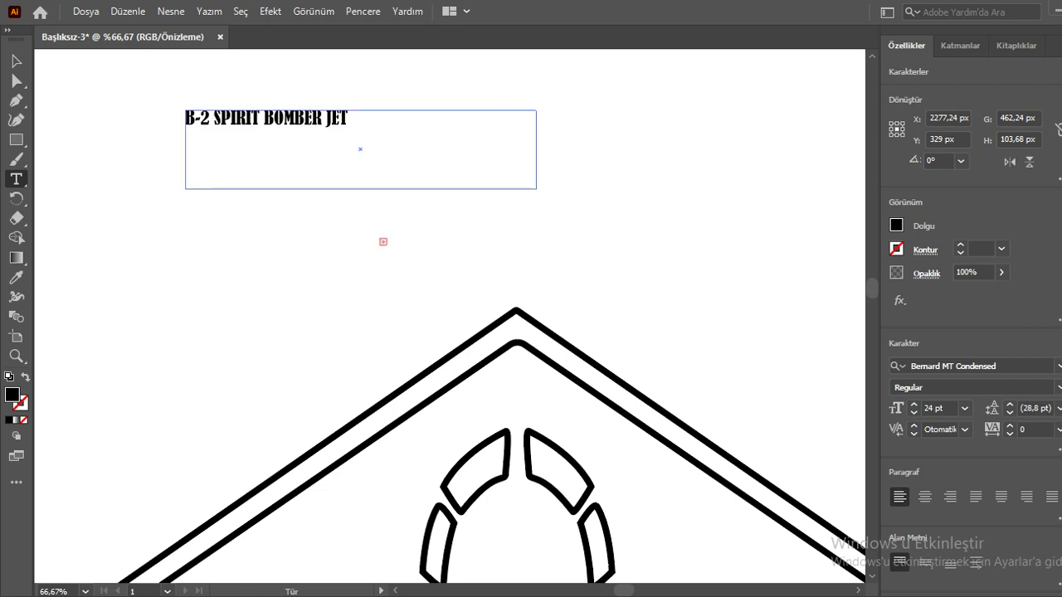
click(274, 119)
Select the whole title and step its font size up to 46 pt.
click(913, 404)
click(913, 404)
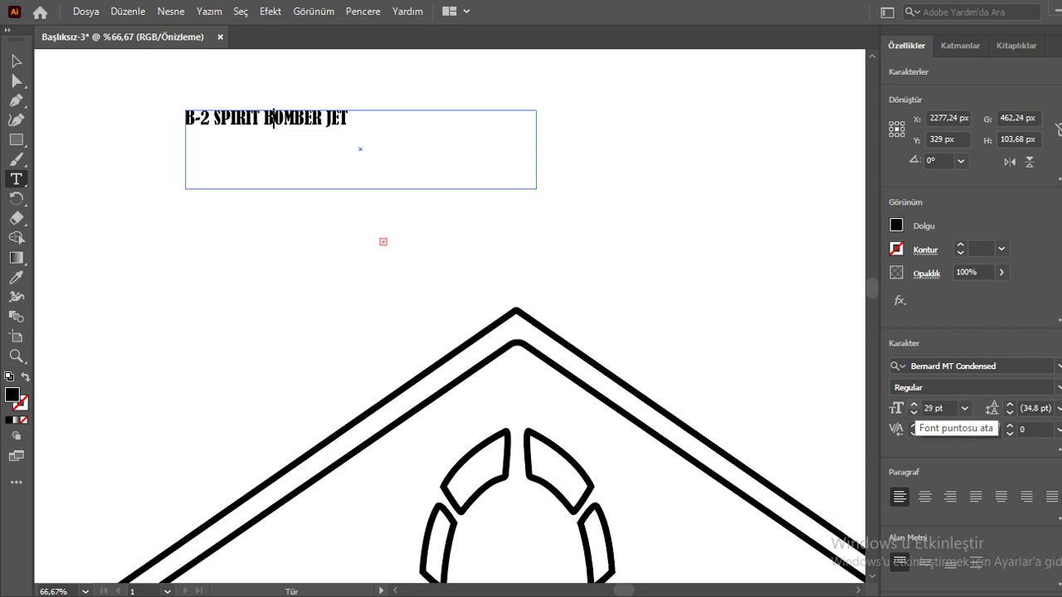
key(ctrl+a)
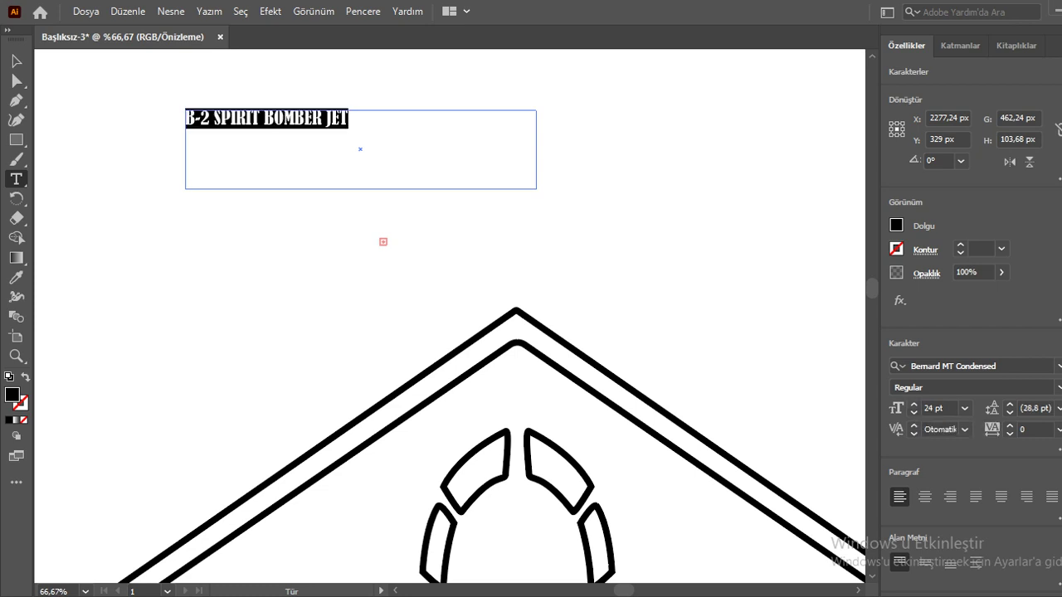
click(913, 404)
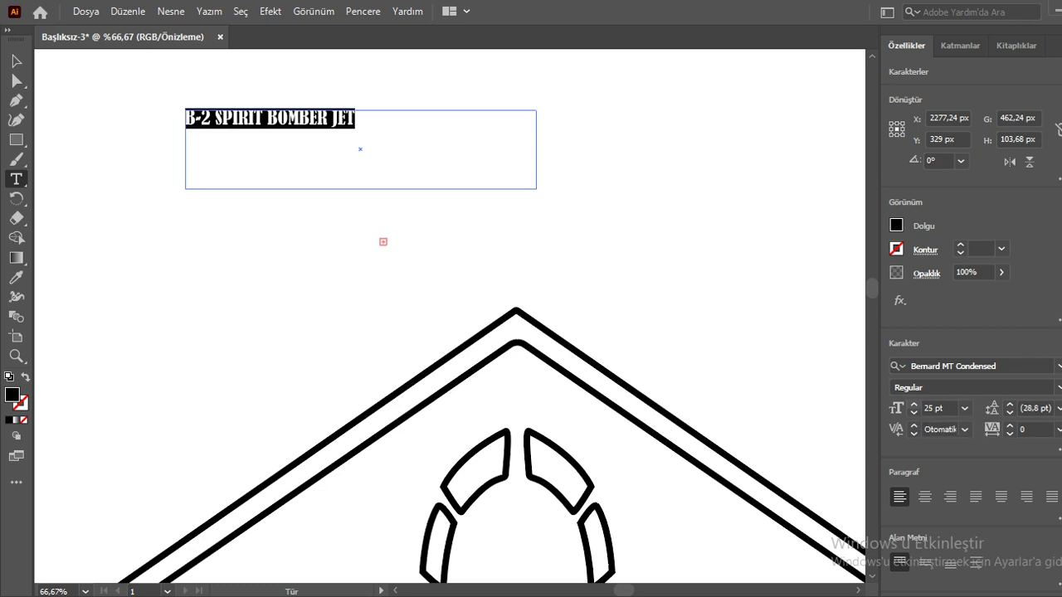
click(913, 404)
click(913, 404)
click(914, 404)
click(914, 404)
click(913, 404)
click(913, 404)
click(913, 405)
click(914, 404)
click(914, 404)
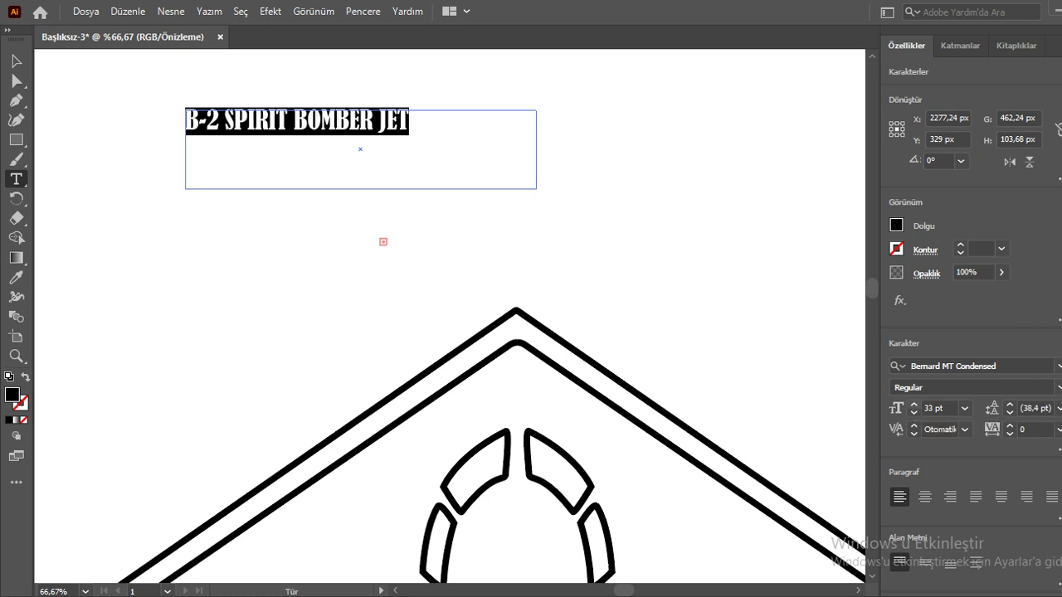
click(914, 404)
click(913, 405)
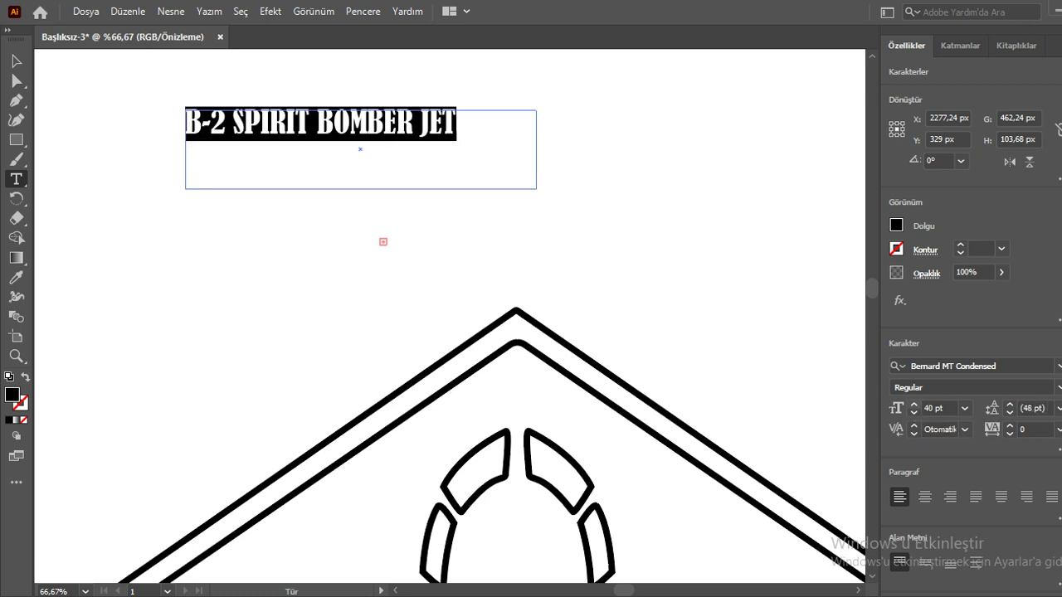
click(914, 404)
click(913, 404)
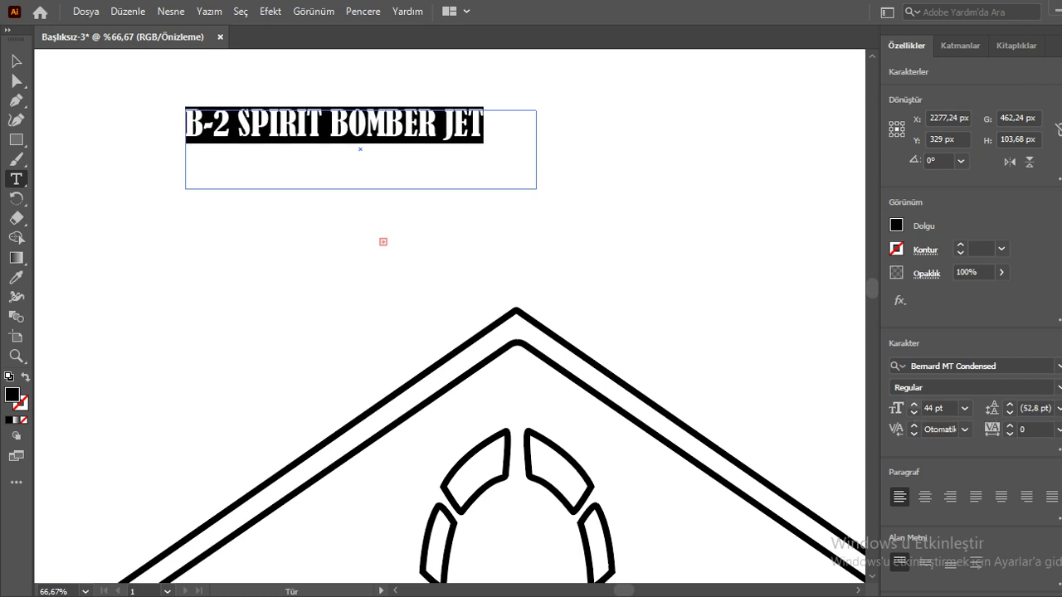
click(913, 404)
click(914, 404)
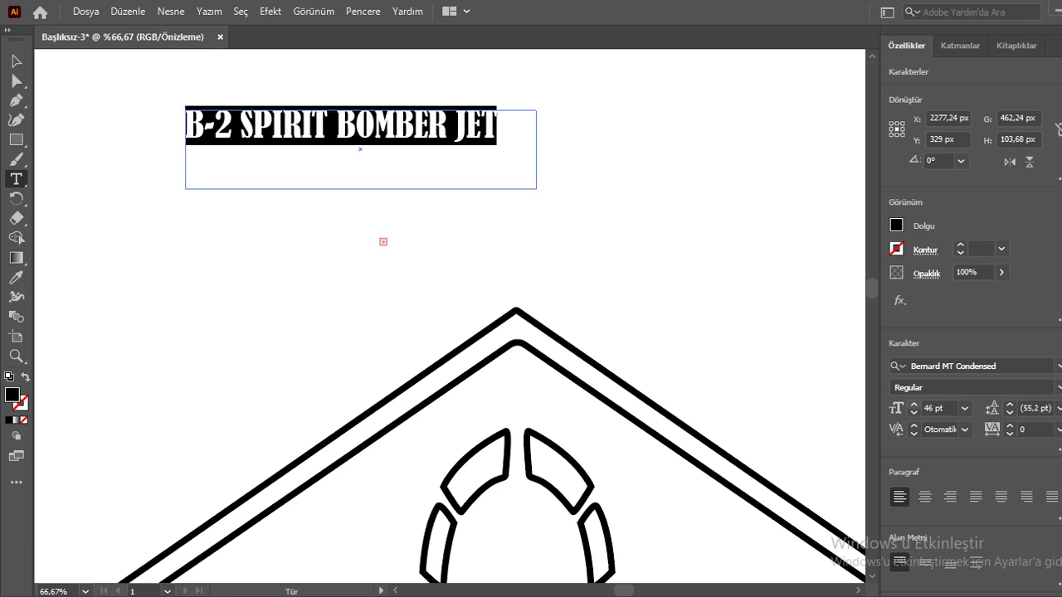
click(243, 266)
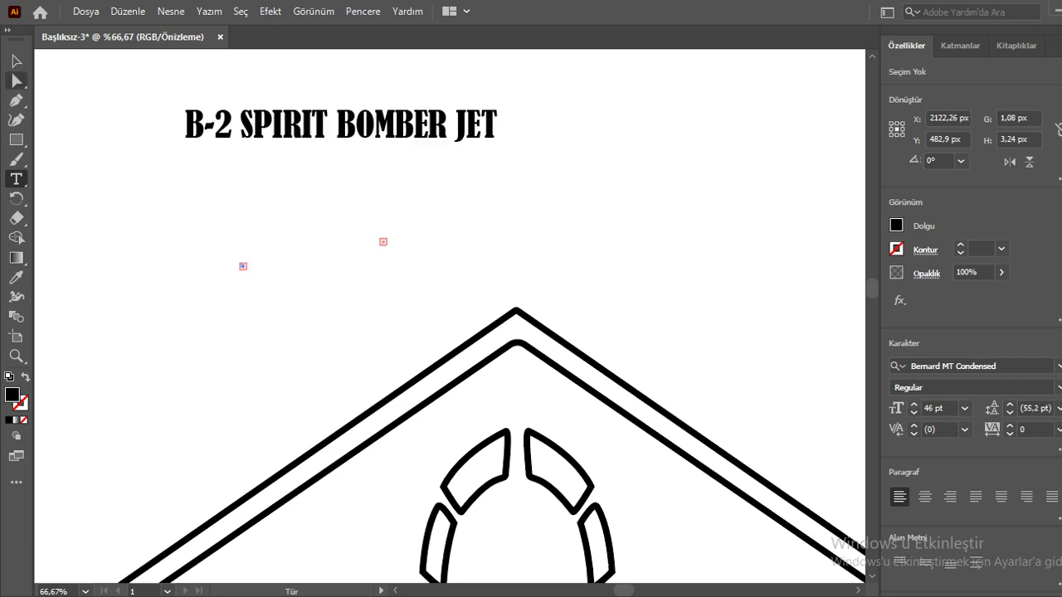
Move the title object toward the top centre, above the bomber.
key(Escape)
click(271, 119)
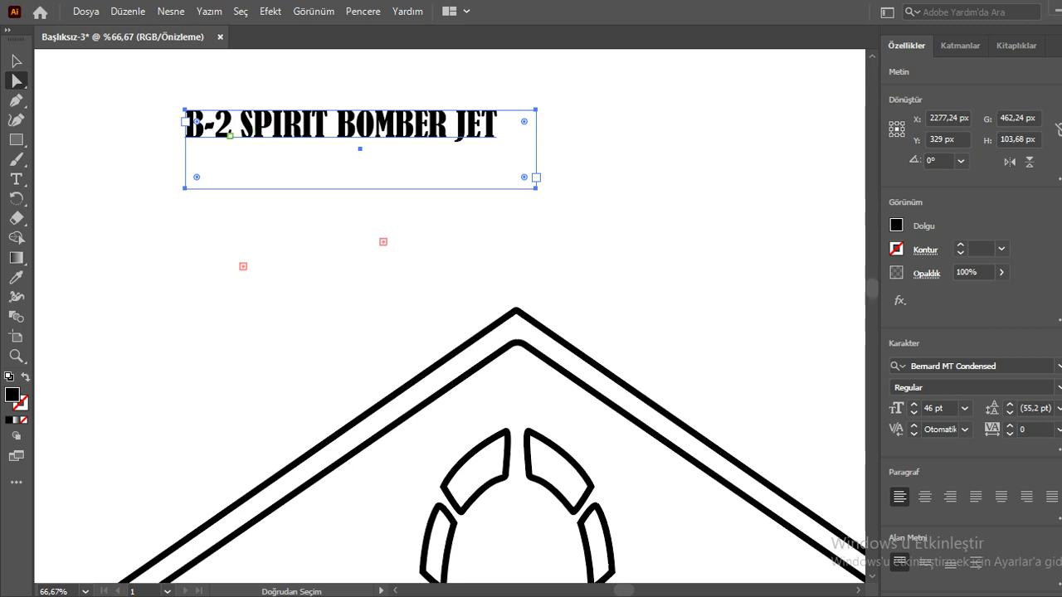
key(v)
drag(271, 119, 462, 183)
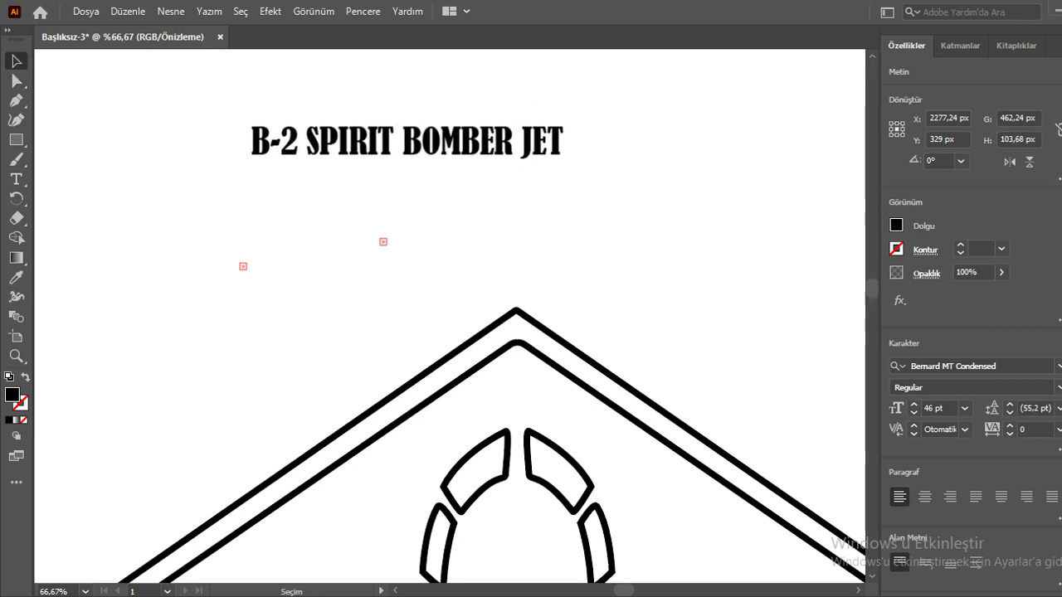
Remove the stray empty text objects left on the page.
key(ctrl+shift+a)
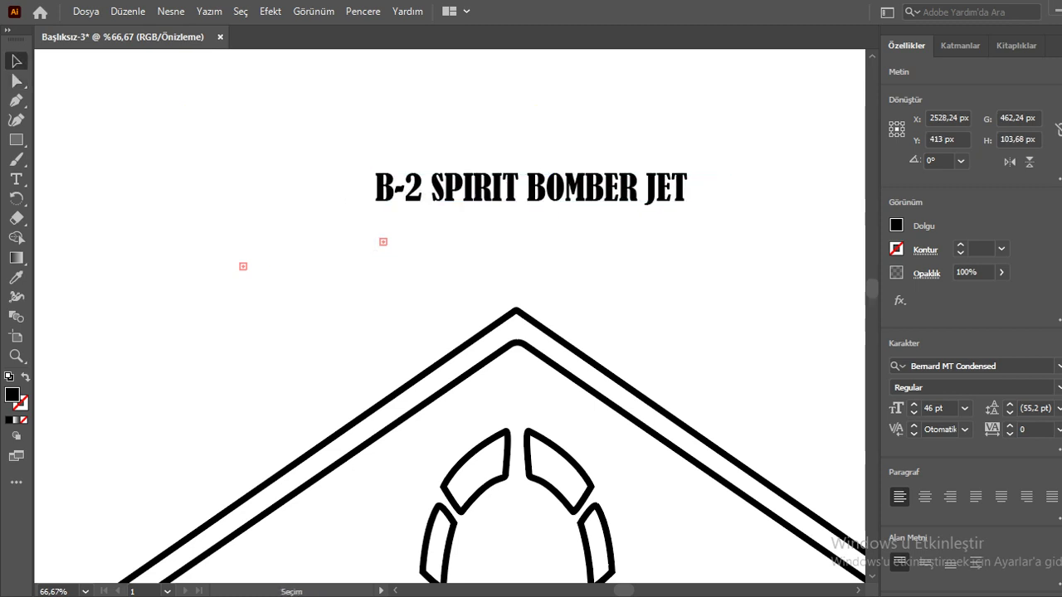
drag(382, 242, 282, 295)
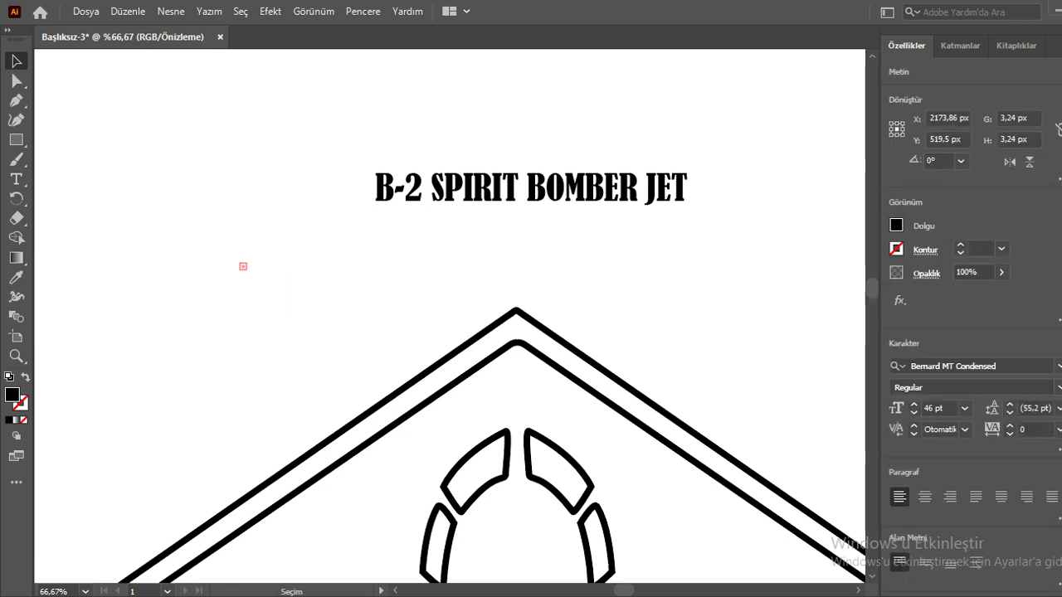
key(ctrl+shift+a)
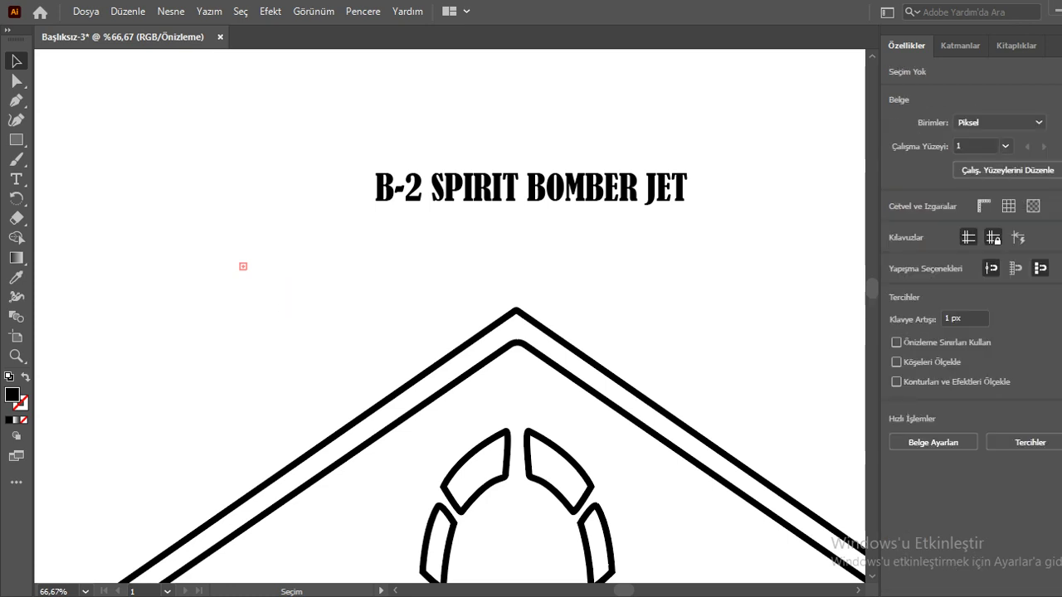
click(243, 266)
key(Escape)
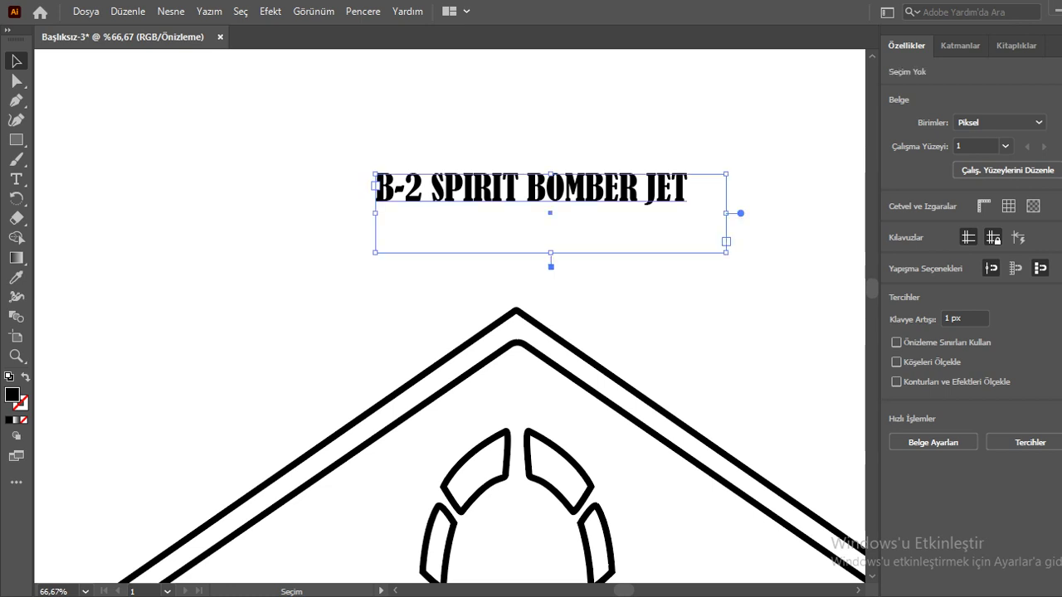
Fit the title frame to its text (432.88 × 63.84 px) and nudge it into place.
double_click(551, 266)
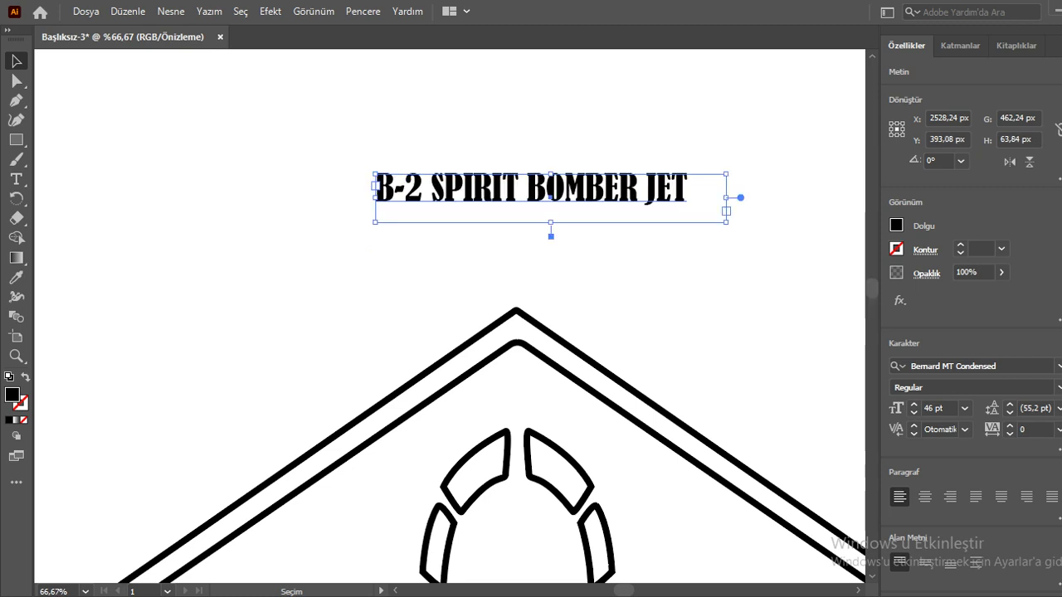
drag(726, 197, 710, 198)
click(580, 265)
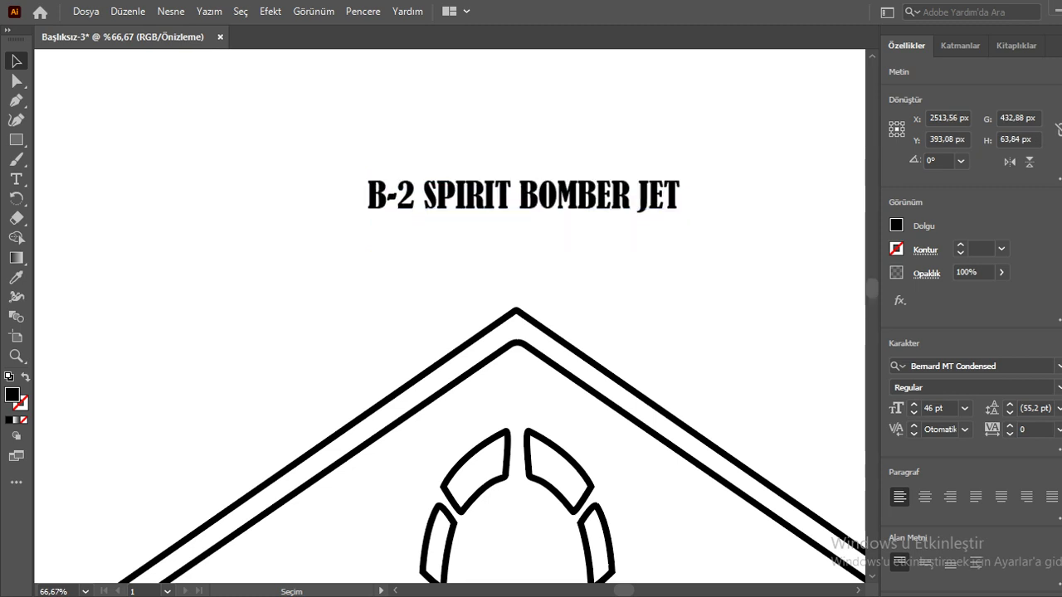
drag(522, 196, 520, 197)
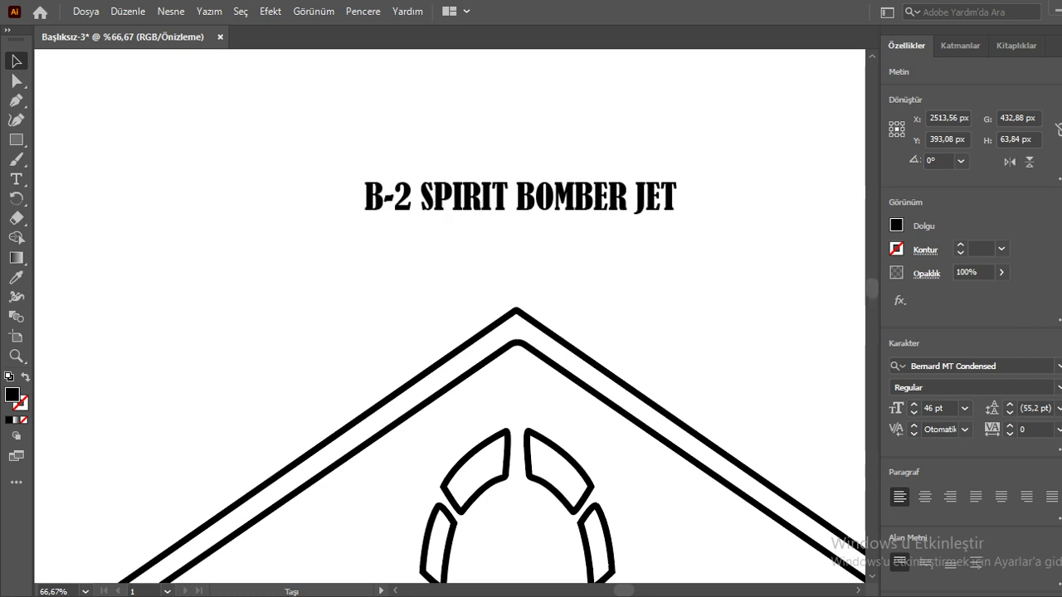
drag(520, 197, 523, 191)
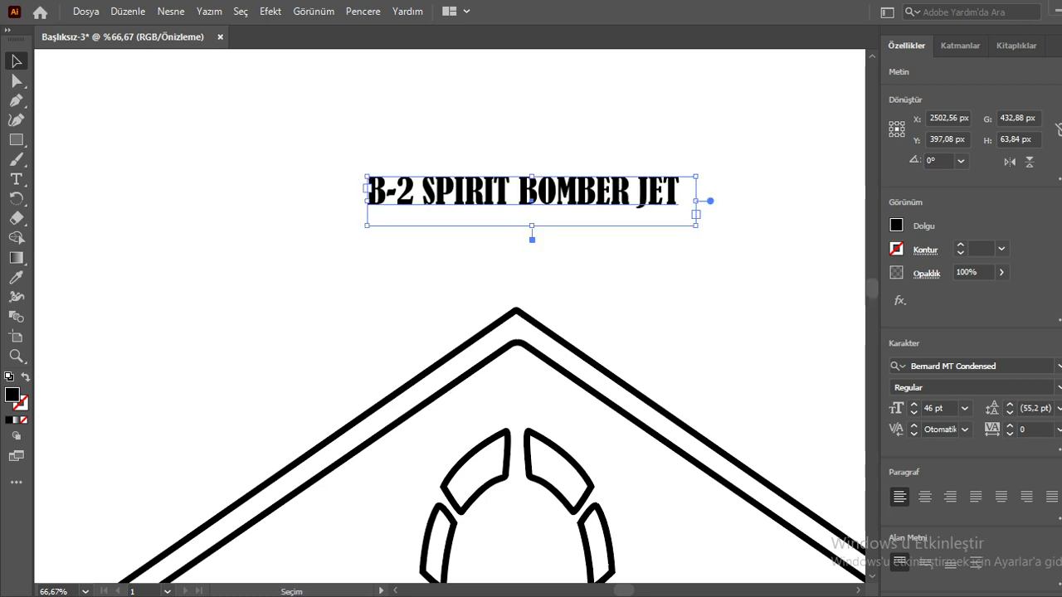
click(622, 269)
Try 100 pt on the selected title, then return it to 46 pt.
alt+scroll(621, 269, down, 3)
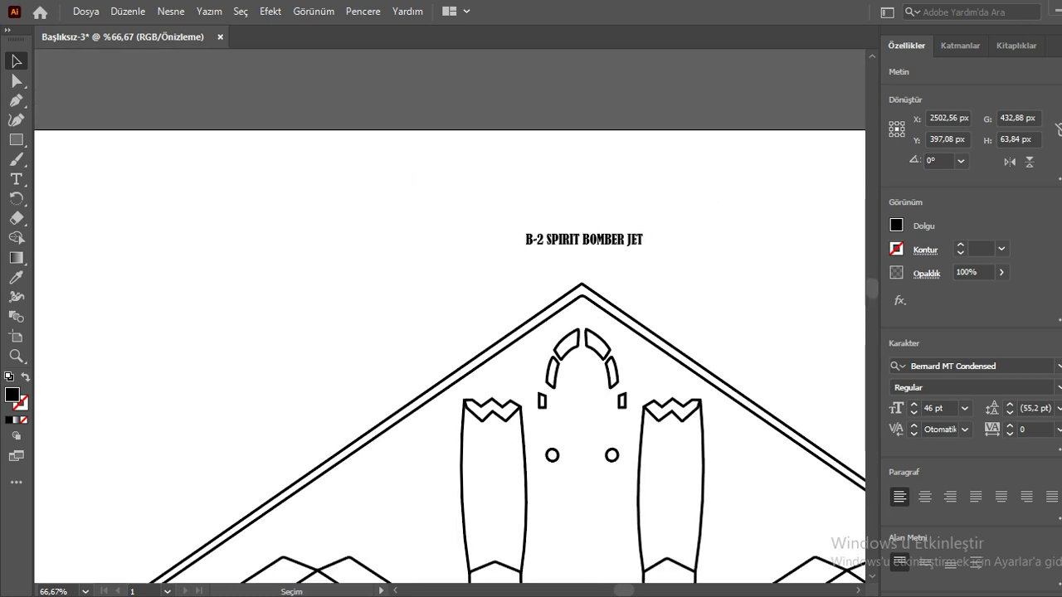
alt+scroll(621, 269, down, 2)
click(603, 253)
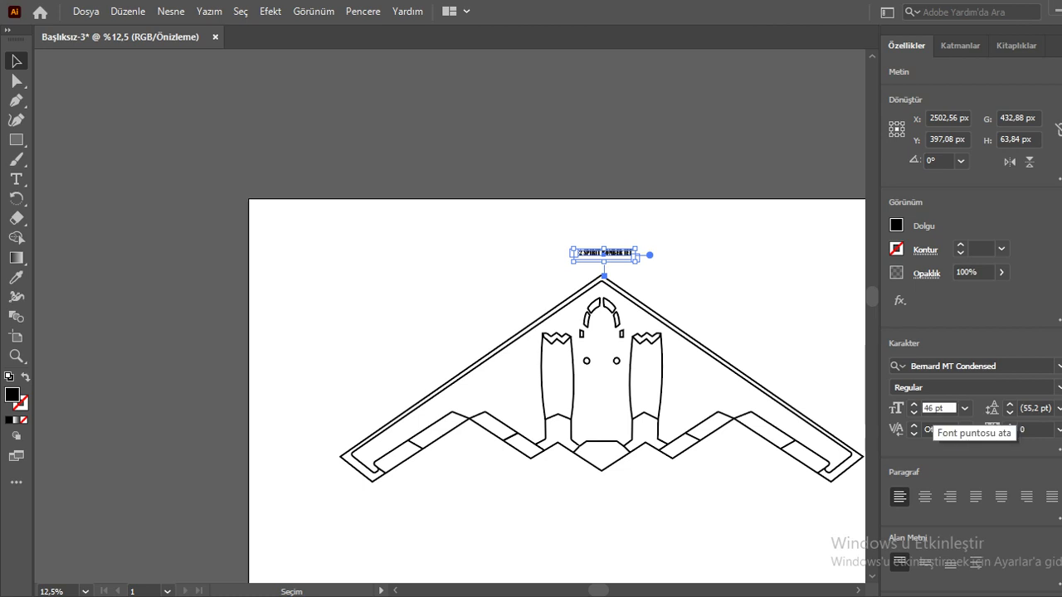
click(929, 408)
text(4)
key(BackSpace)
text(100)
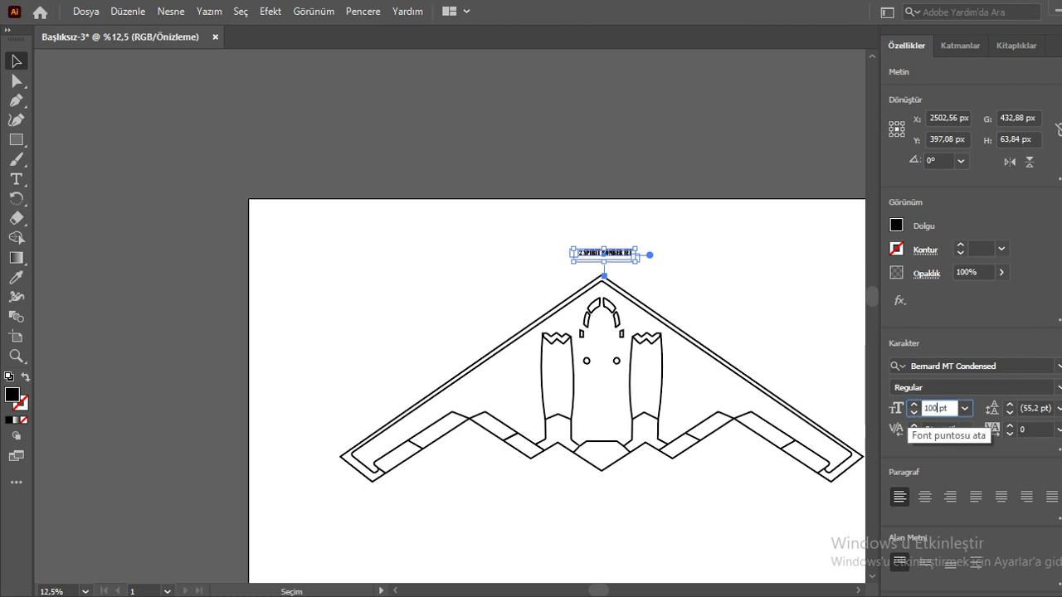
key(Return)
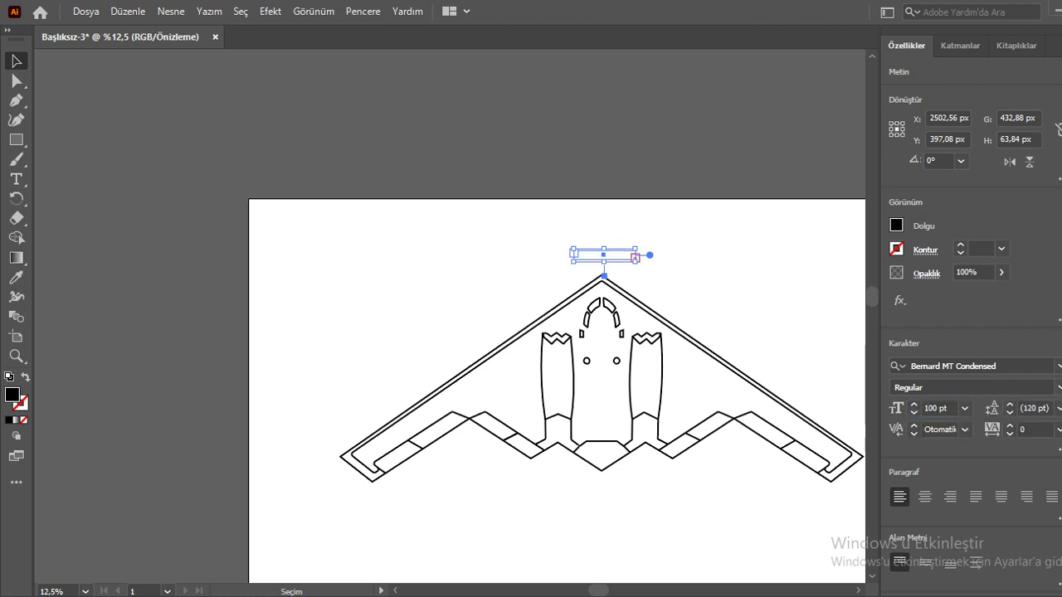
text(46)
key(Return)
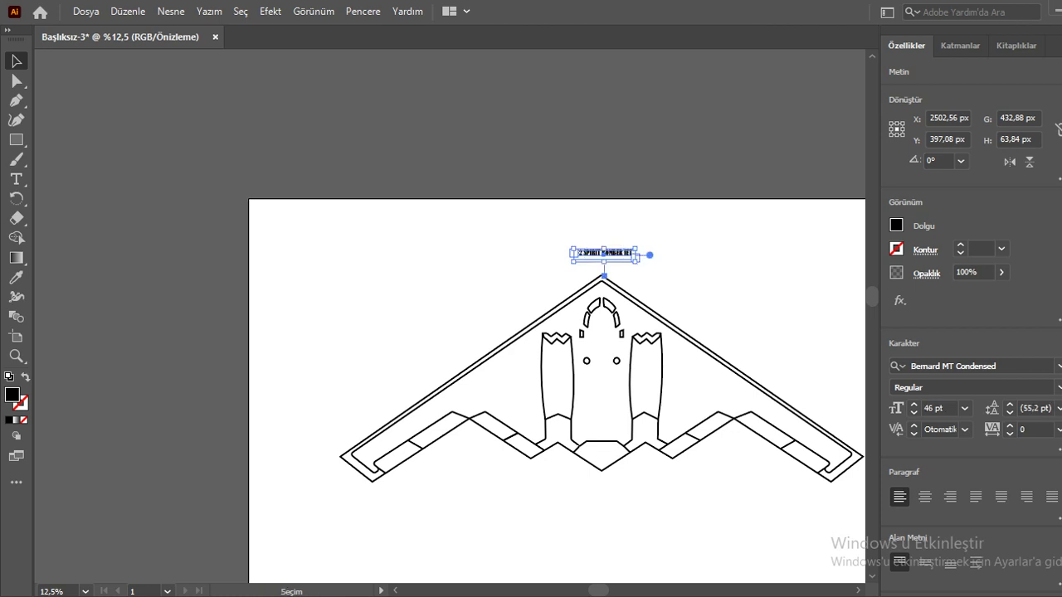
Apply 100 pt to all title characters, then undo back to 46 pt.
key(a)
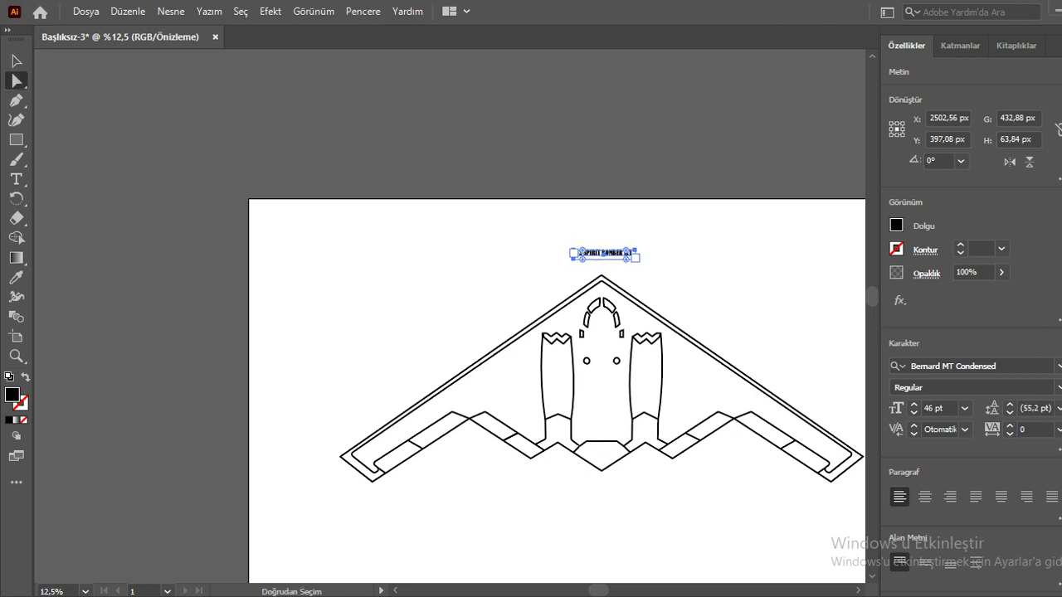
key(ctrl+plus)
key(ctrl+plus)
double_click(598, 239)
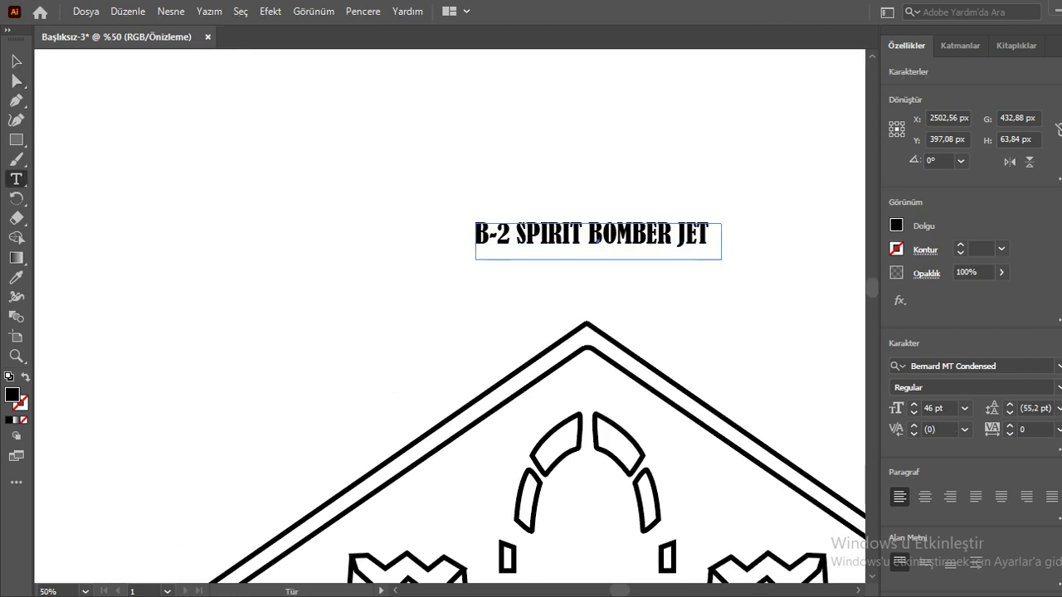
key(ctrl+a)
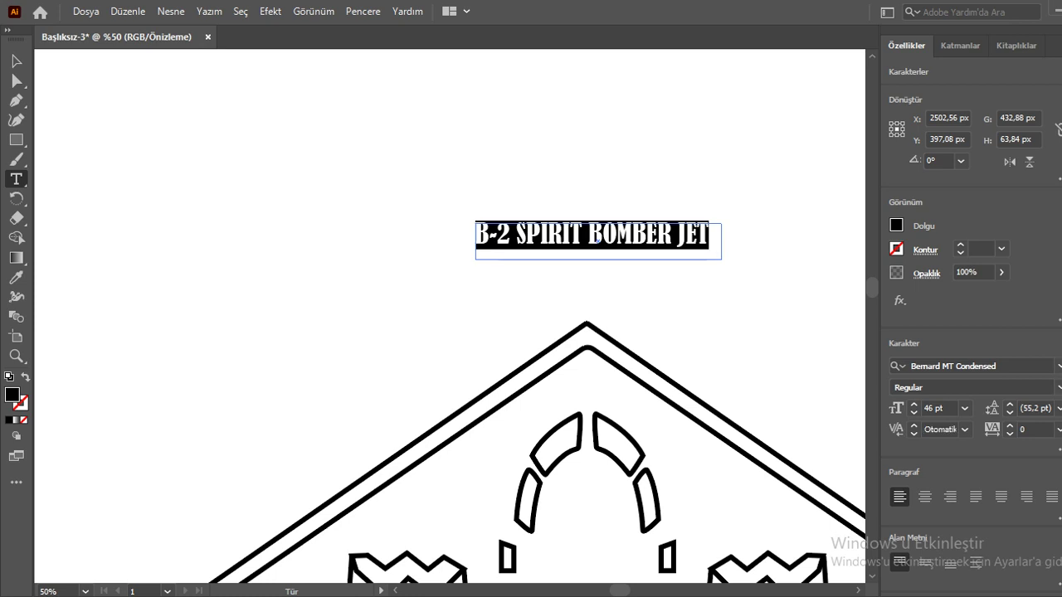
click(929, 409)
key(BackSpace)
key(BackSpace)
text(100)
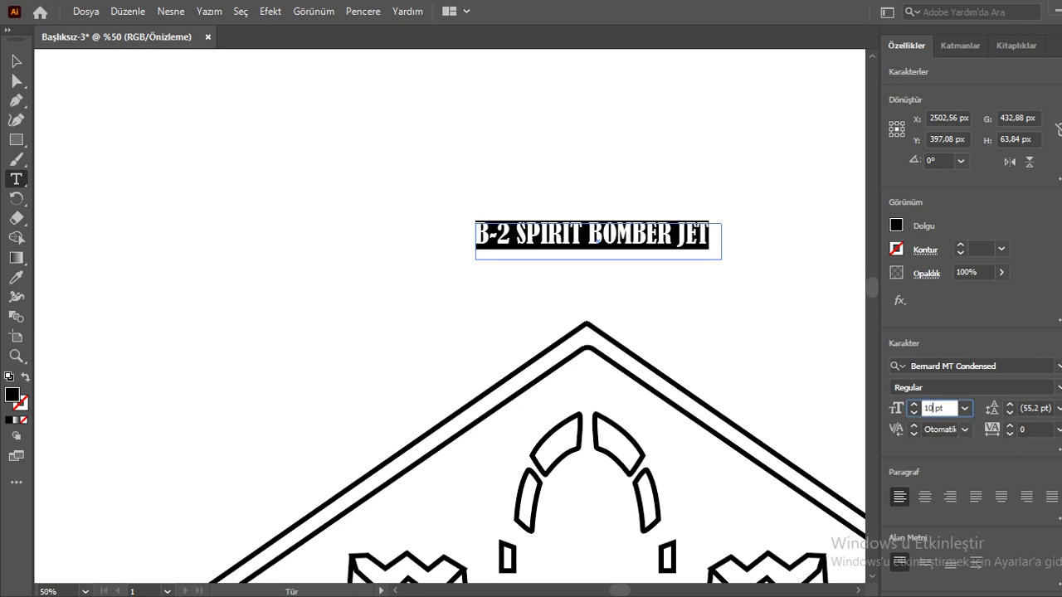
key(Return)
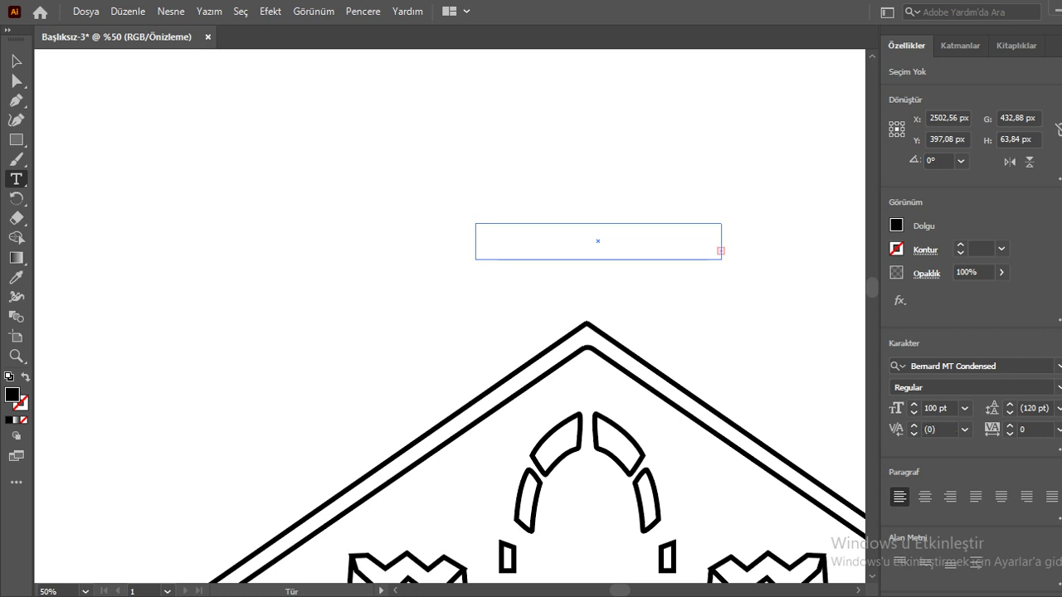
key(ctrl+z)
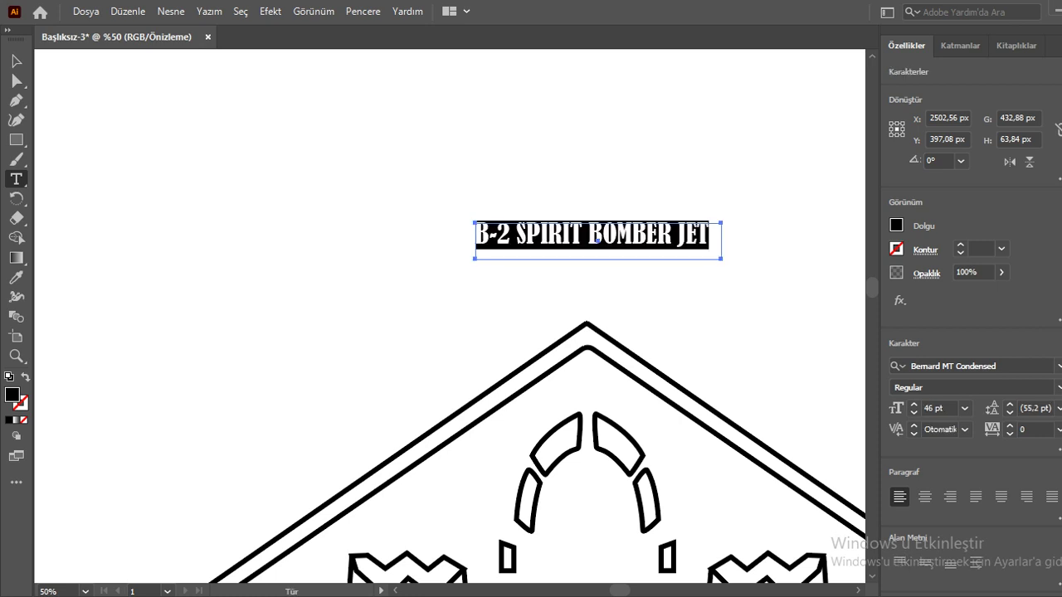
click(678, 235)
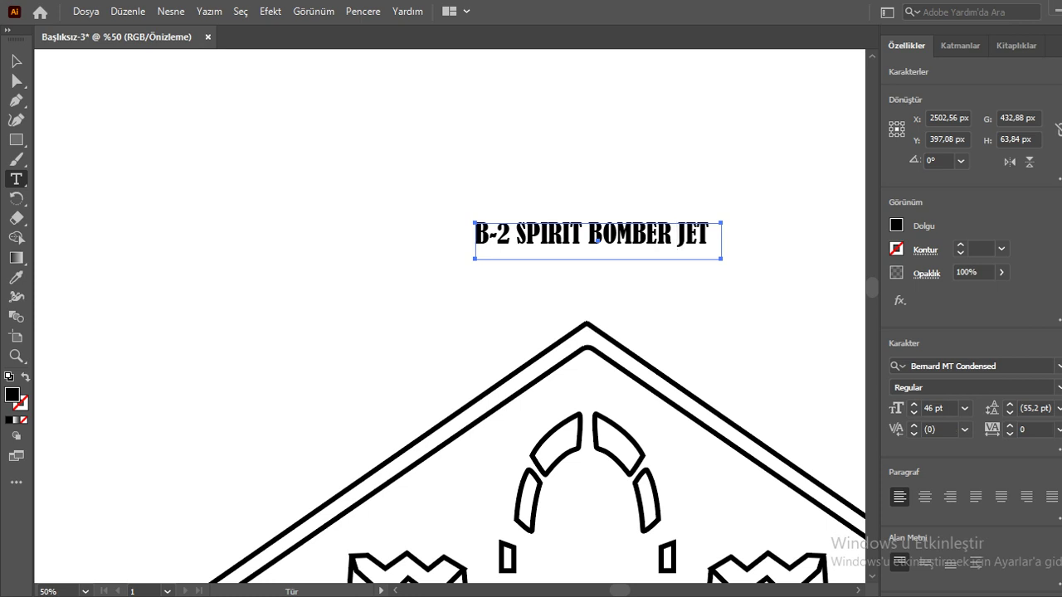
key(Escape)
Shift the title about 41 px left, then nudge it slightly right and down.
key(a)
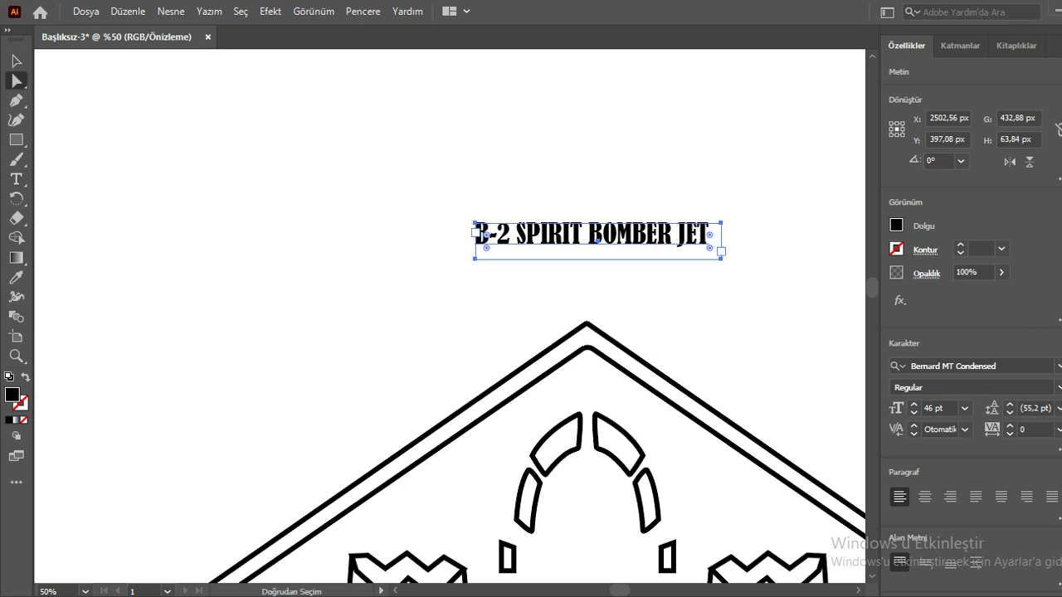
drag(484, 235, 450, 234)
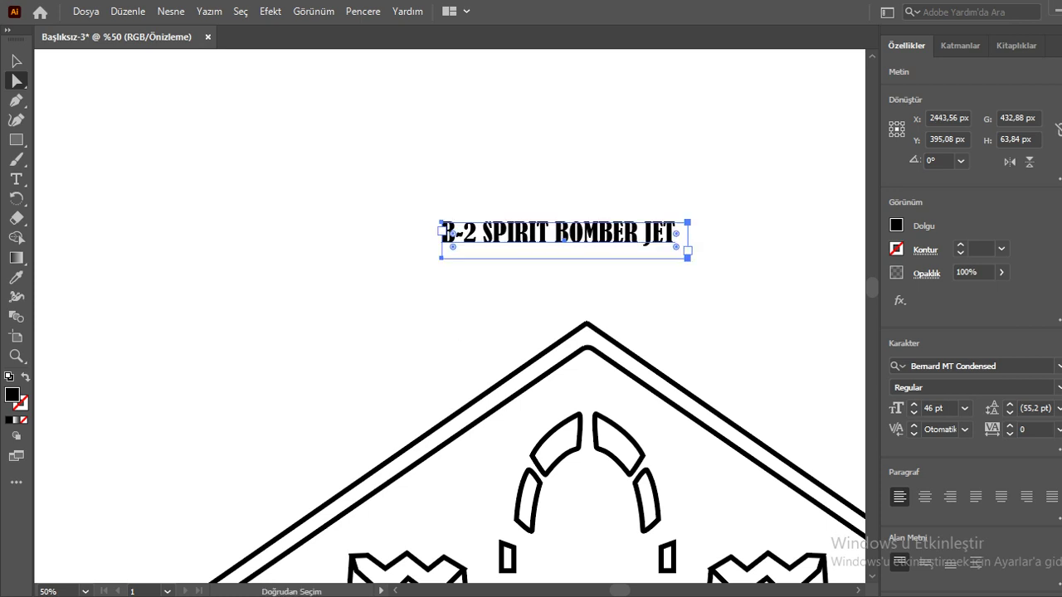
click(683, 226)
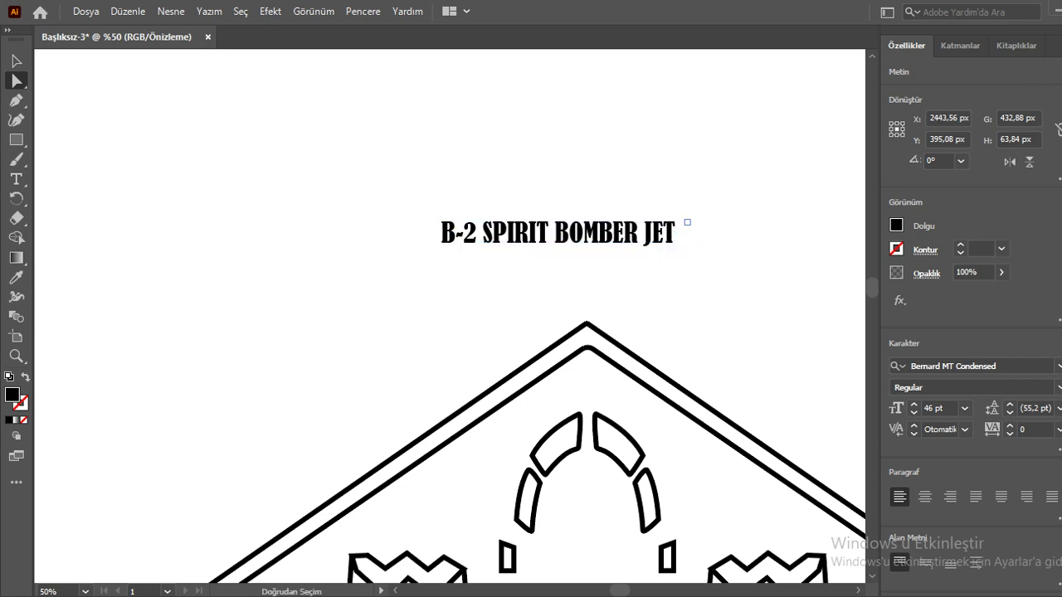
click(555, 233)
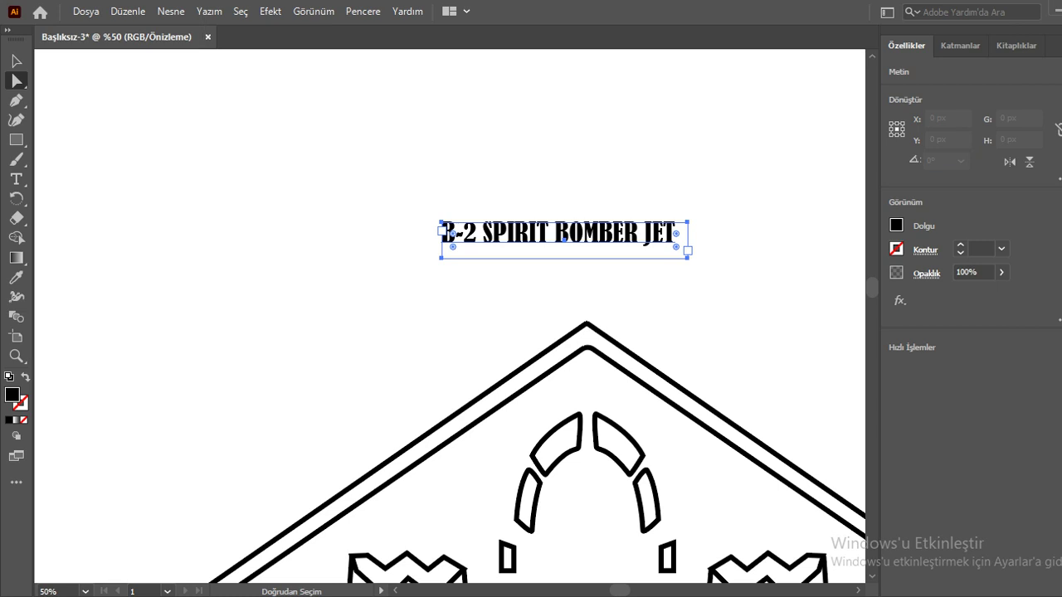
drag(556, 233, 584, 252)
drag(481, 254, 485, 256)
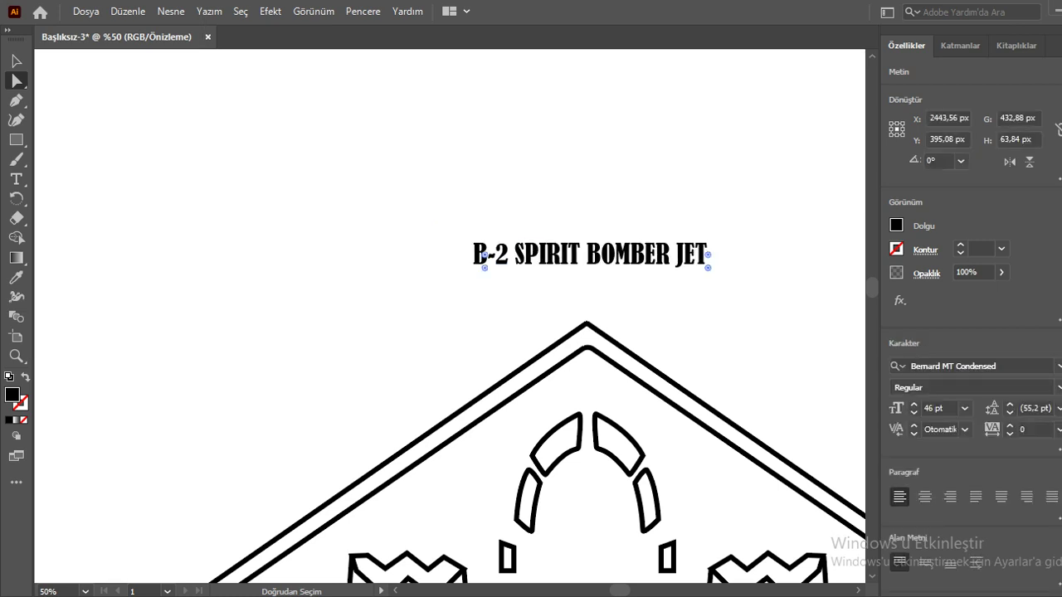
Enlarge and widen the title's text frame and move it left and up.
key(v)
drag(581, 254, 518, 224)
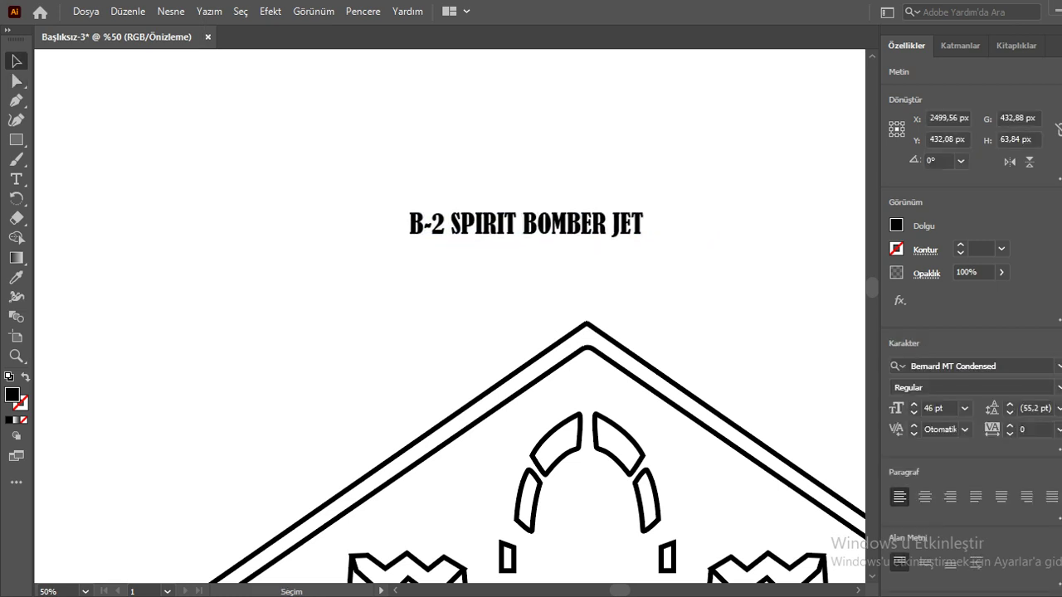
drag(655, 240, 831, 316)
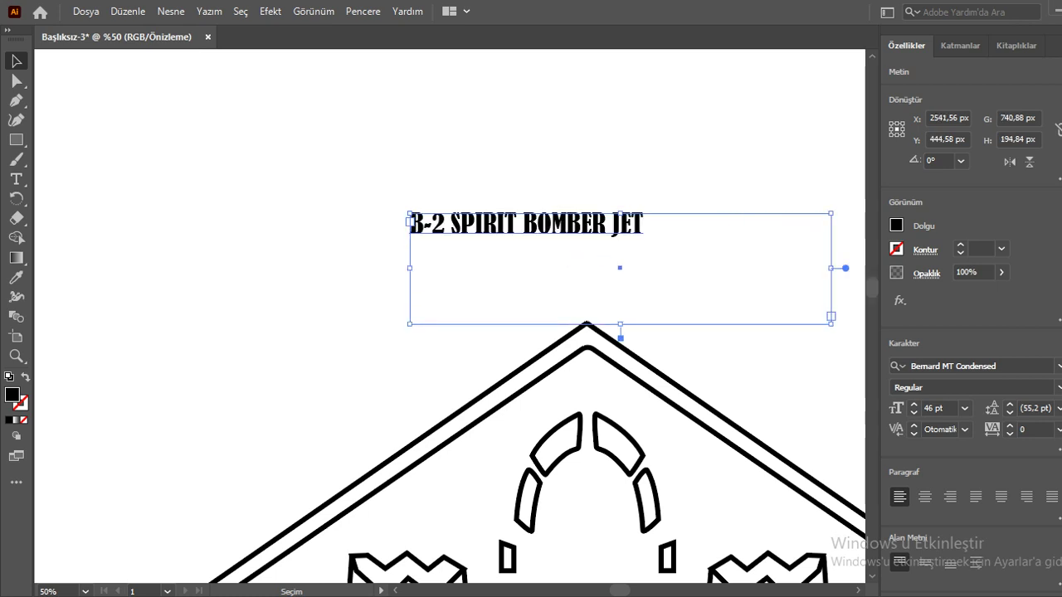
drag(409, 268, 205, 268)
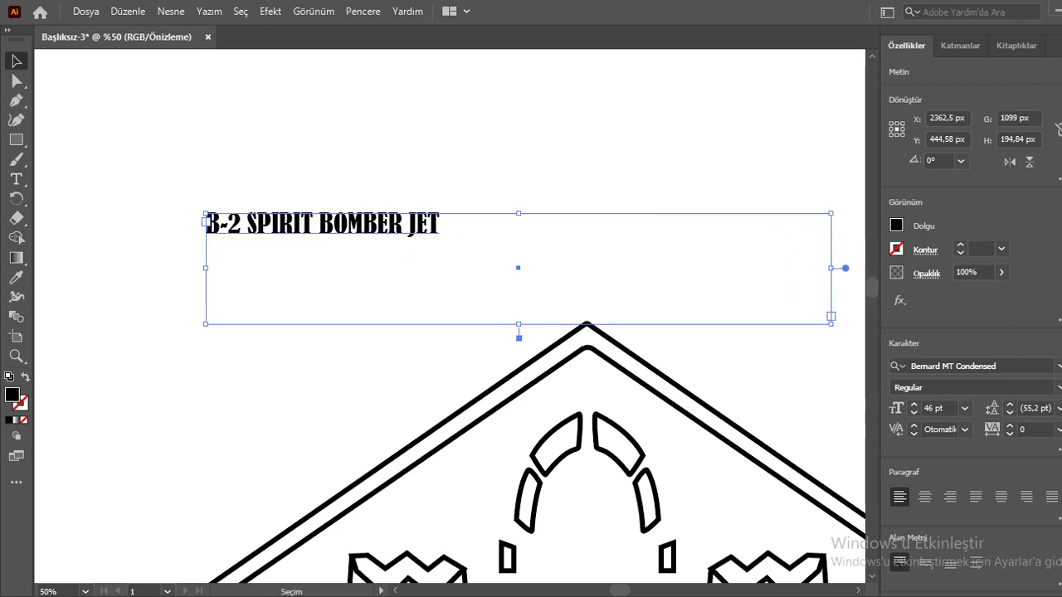
click(518, 253)
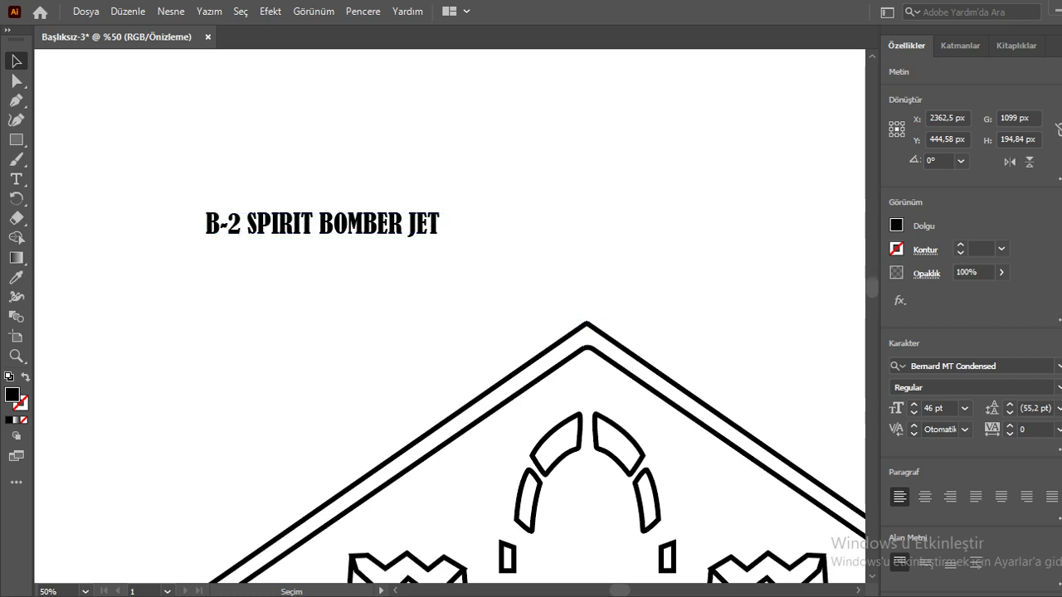
drag(324, 224, 272, 219)
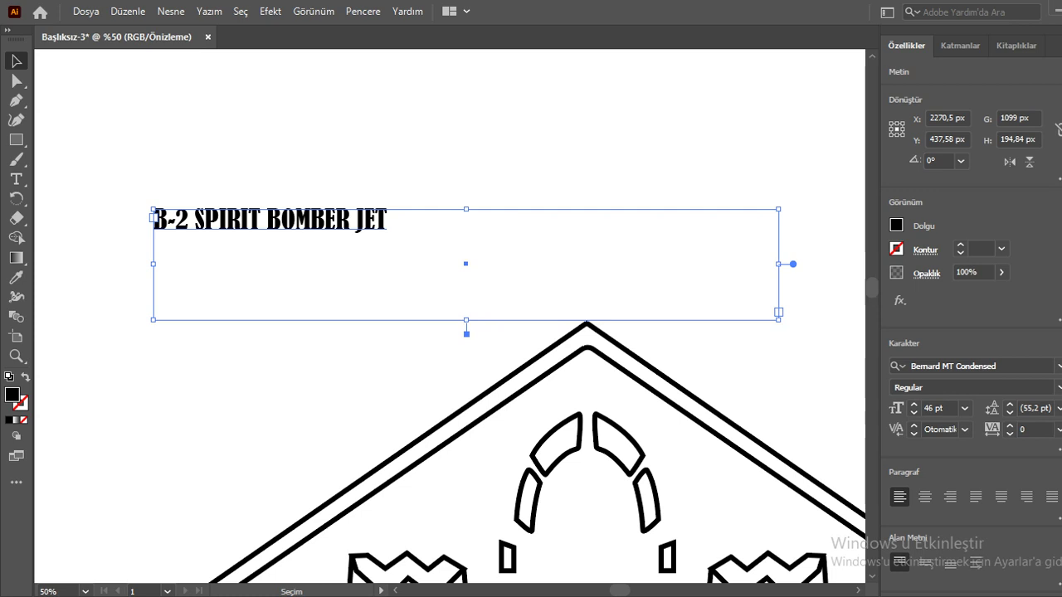
Set the title's font size to 100 pt, then to 130 pt.
click(932, 408)
key(BackSpace)
key(BackSpace)
text(100)
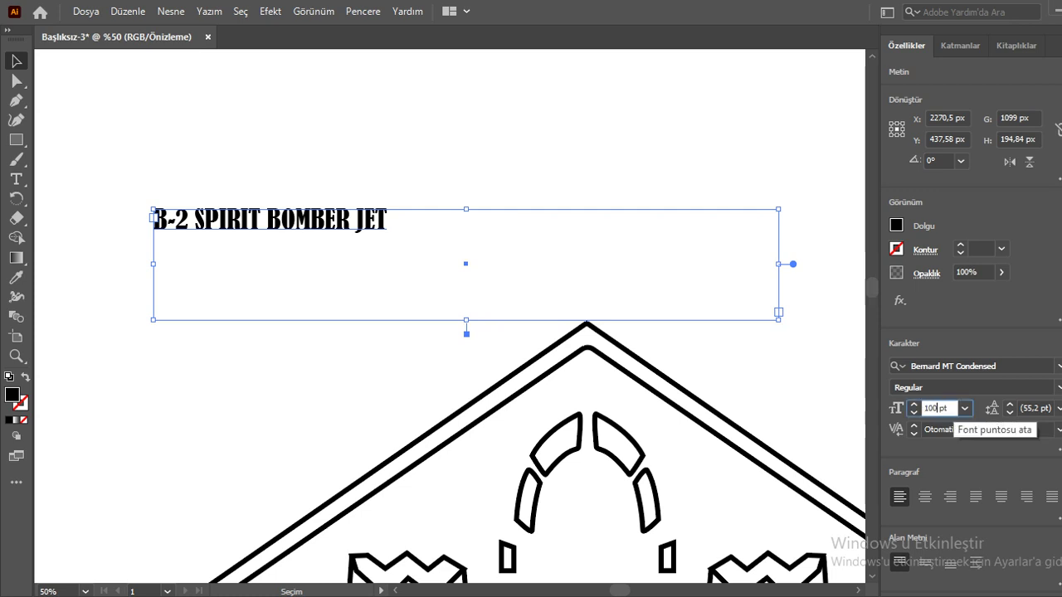
key(Return)
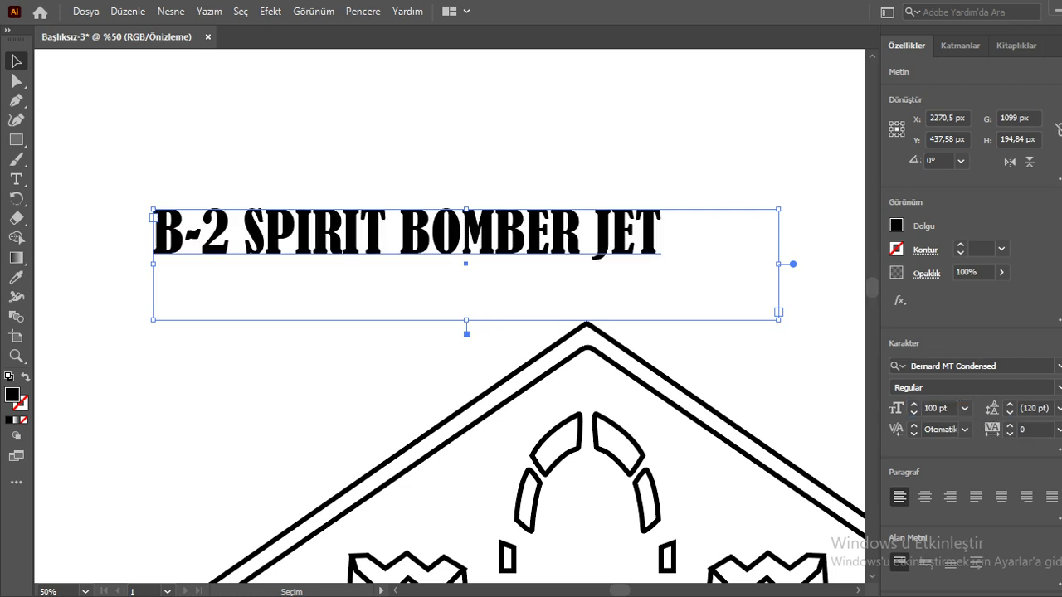
click(930, 408)
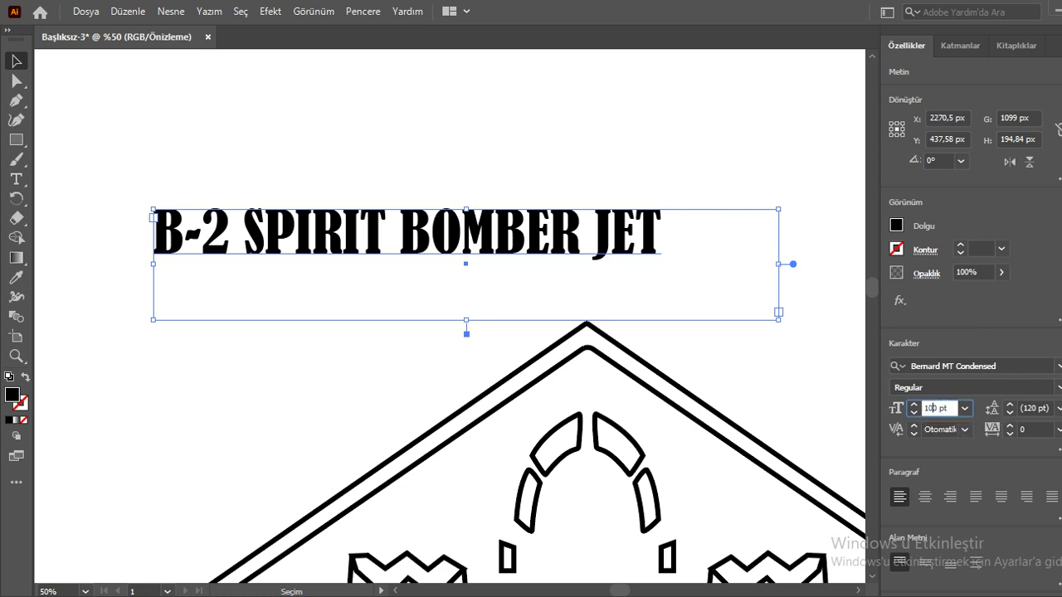
key(BackSpace)
text(3)
key(Return)
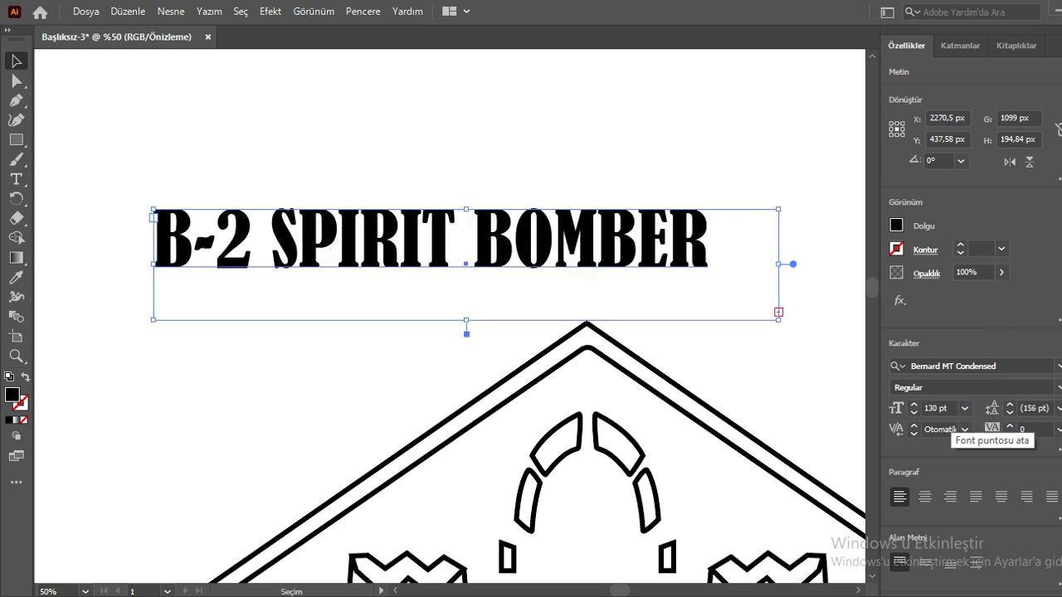
Fit the artboard in the window and drag the title above the bomber.
key(ctrl+h)
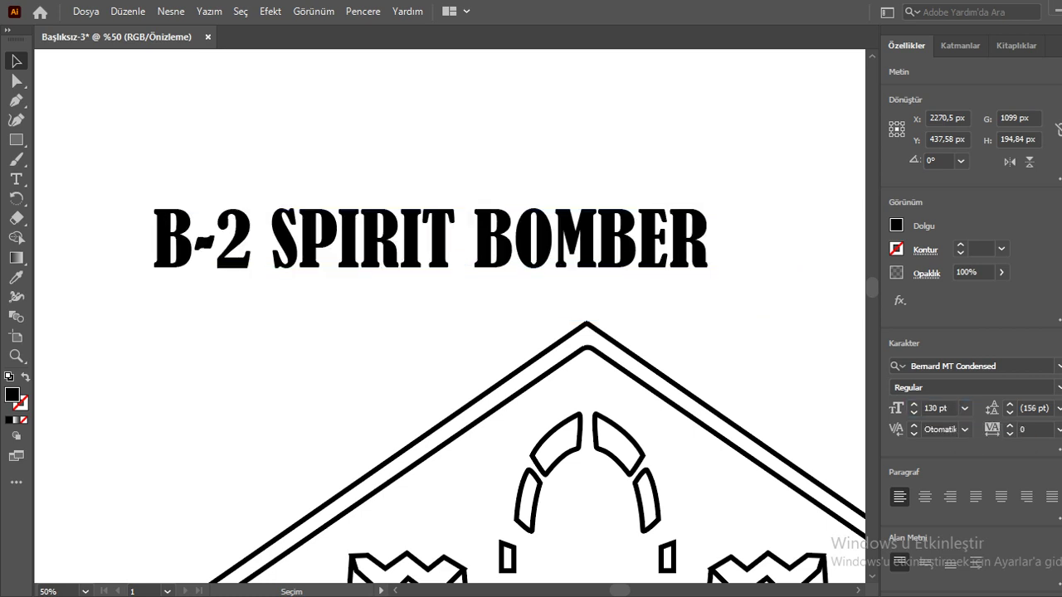
key(ctrl+shift+a)
key(ctrl+0)
drag(583, 212, 618, 206)
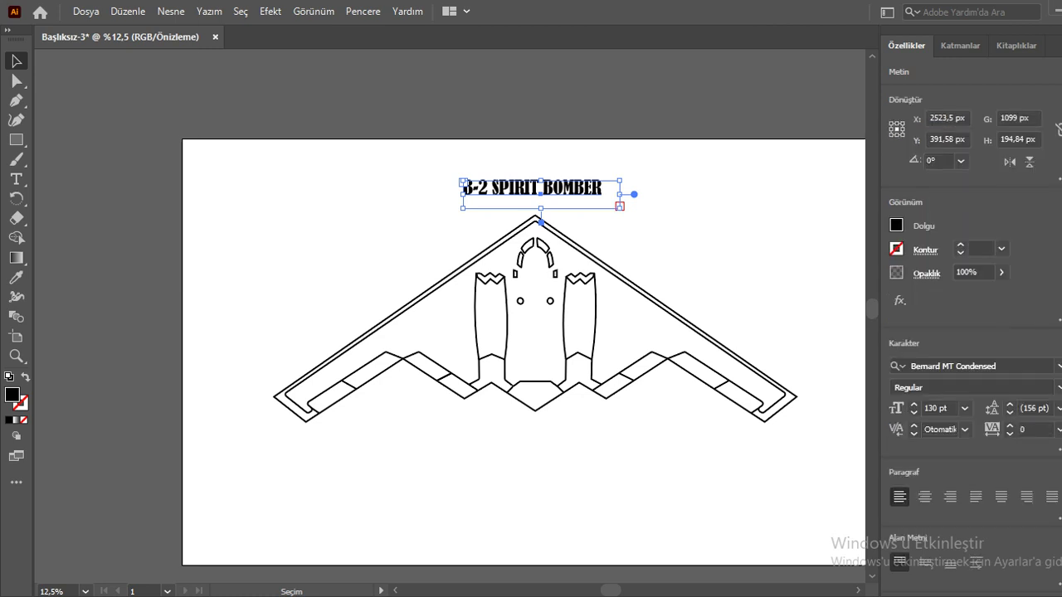
Raise the title's font size to 141 pt.
click(914, 404)
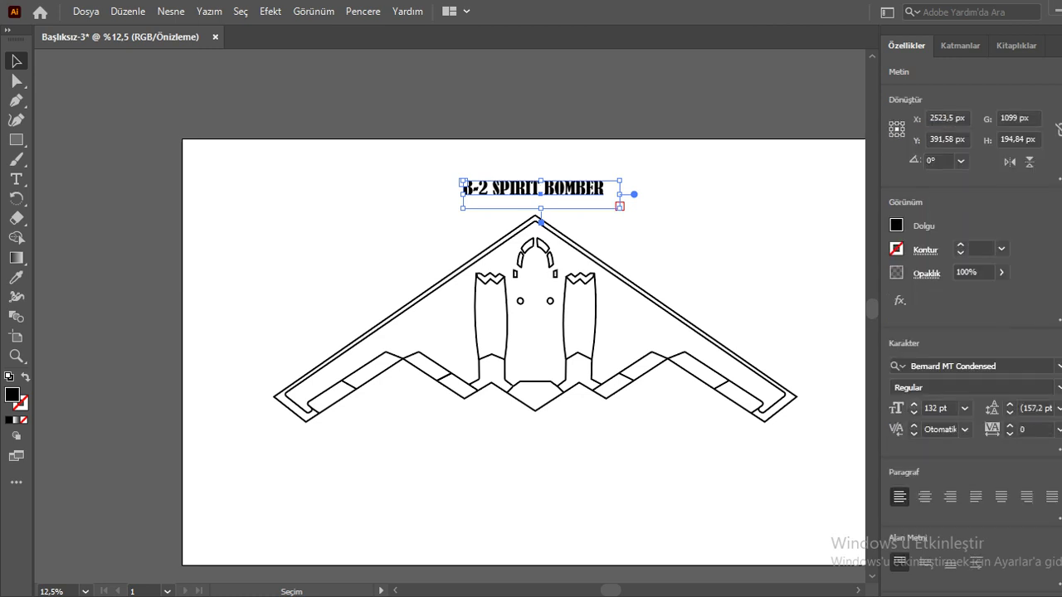
text(140)
key(Return)
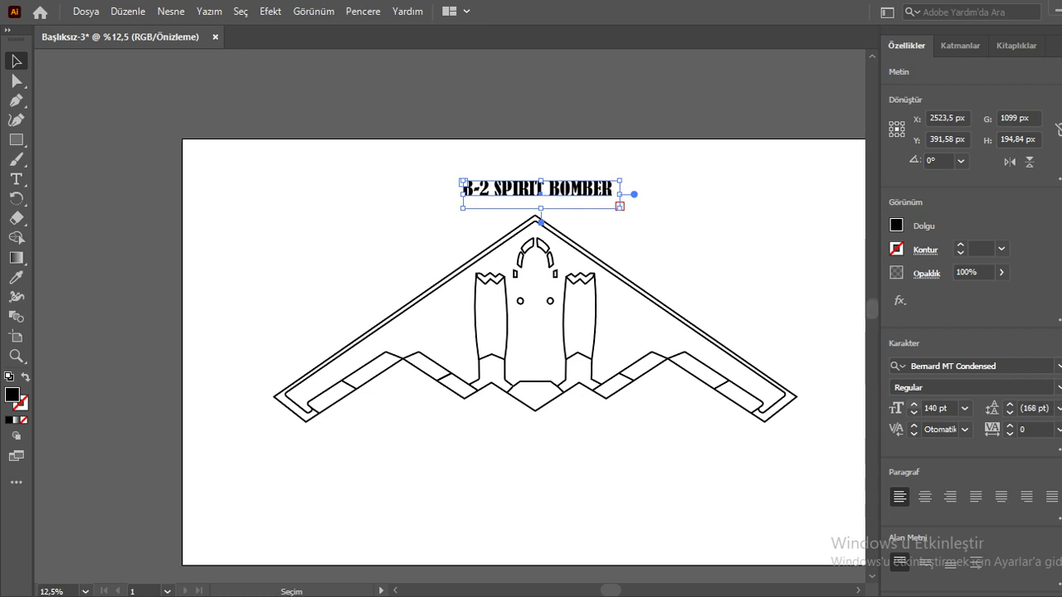
key(Return)
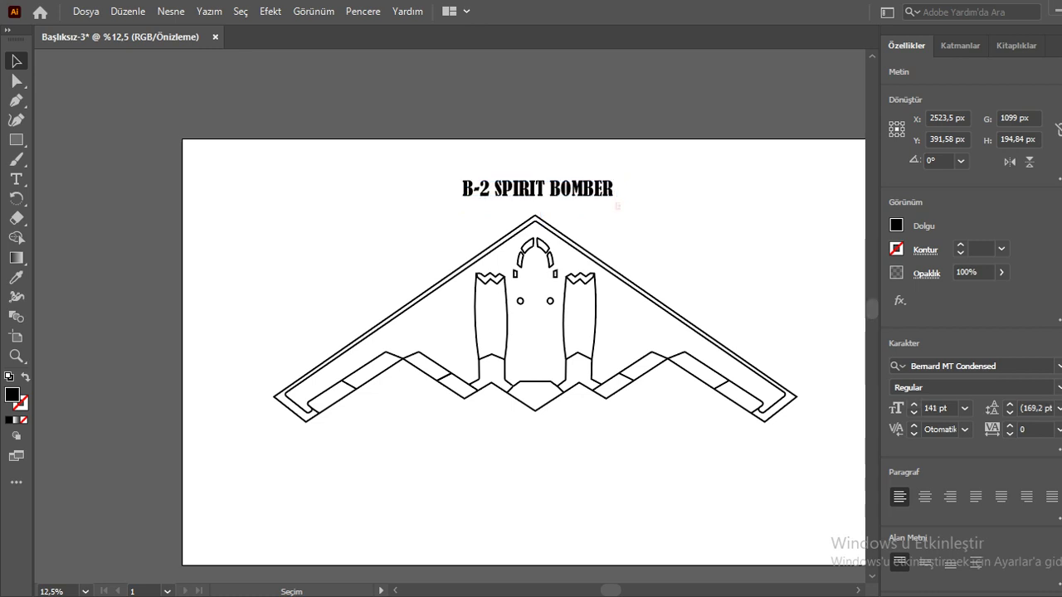
Nudge the 141 pt title up to center it just above the bomber's nose.
key(ctrl+shift+a)
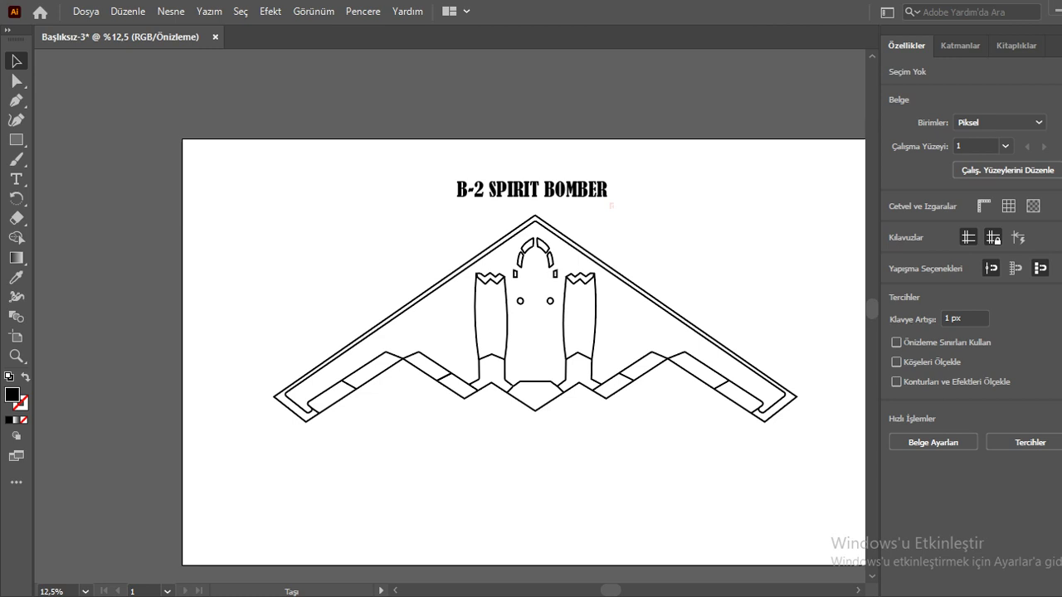
drag(612, 205, 611, 198)
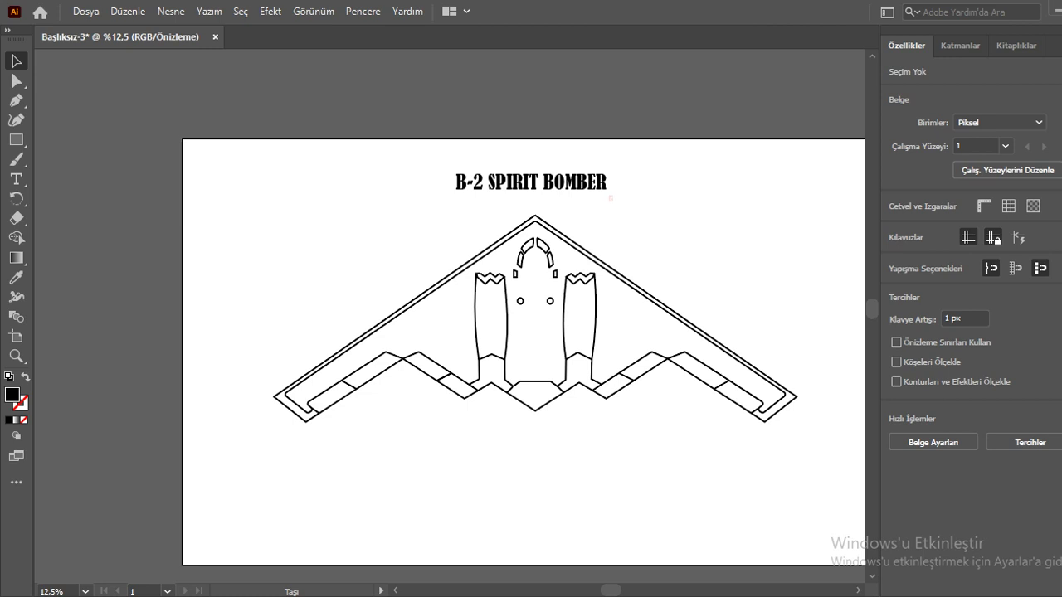
click(610, 198)
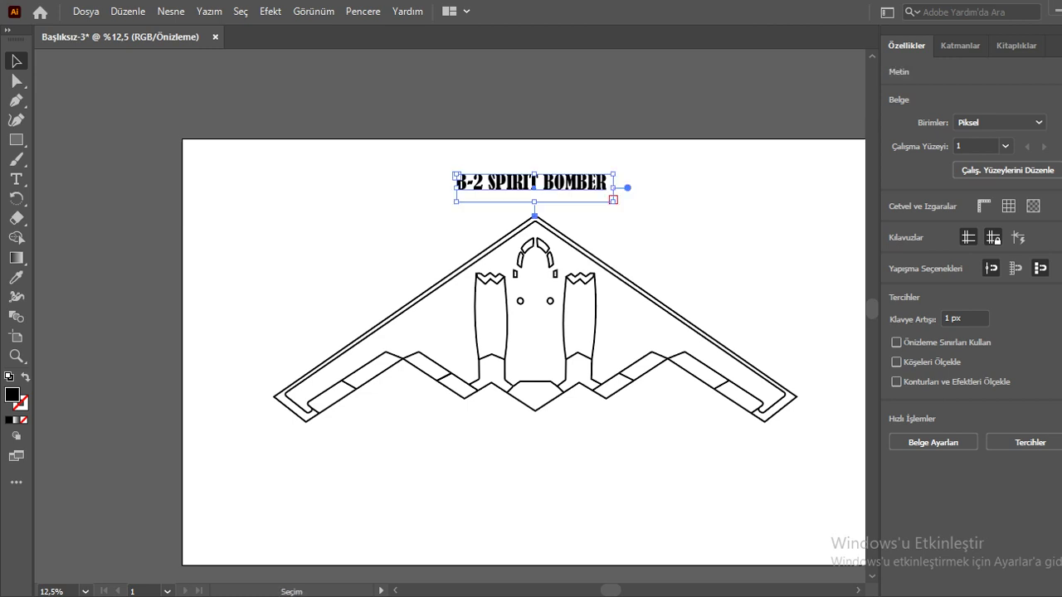
key(ctrl+shift+a)
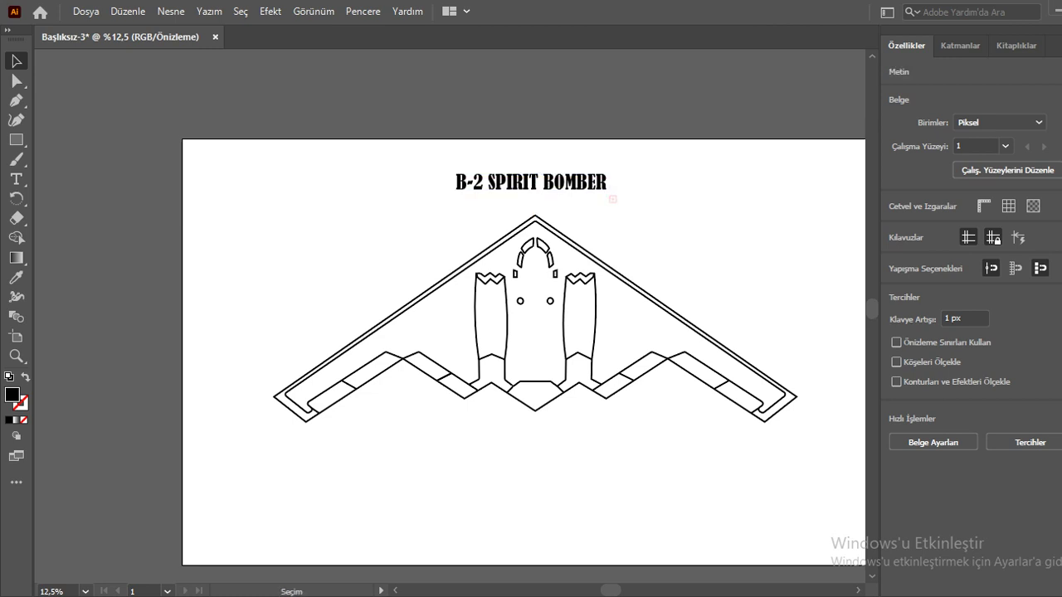
click(612, 200)
click(612, 199)
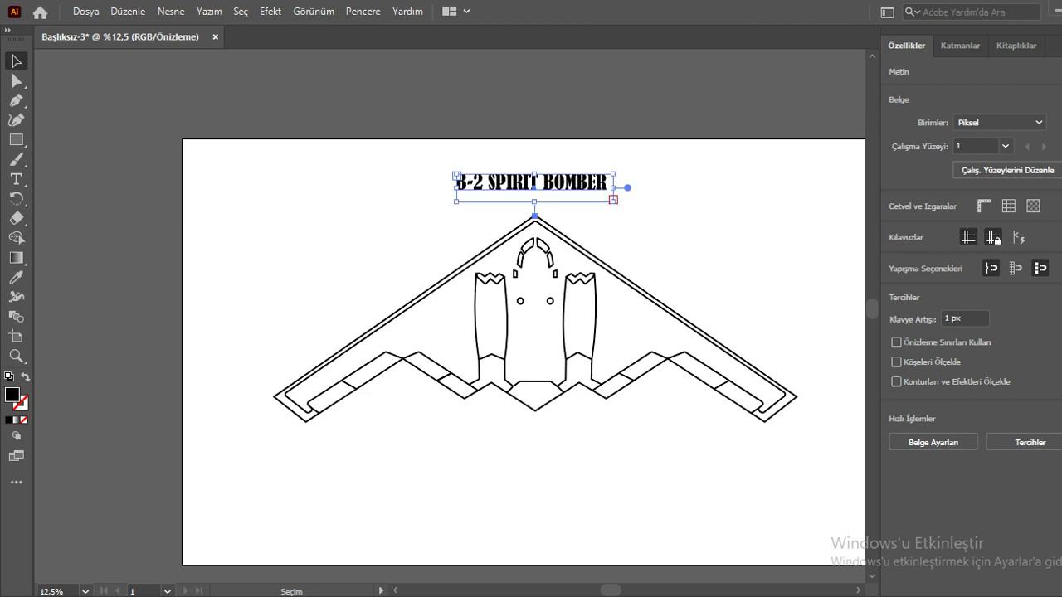
click(171, 11)
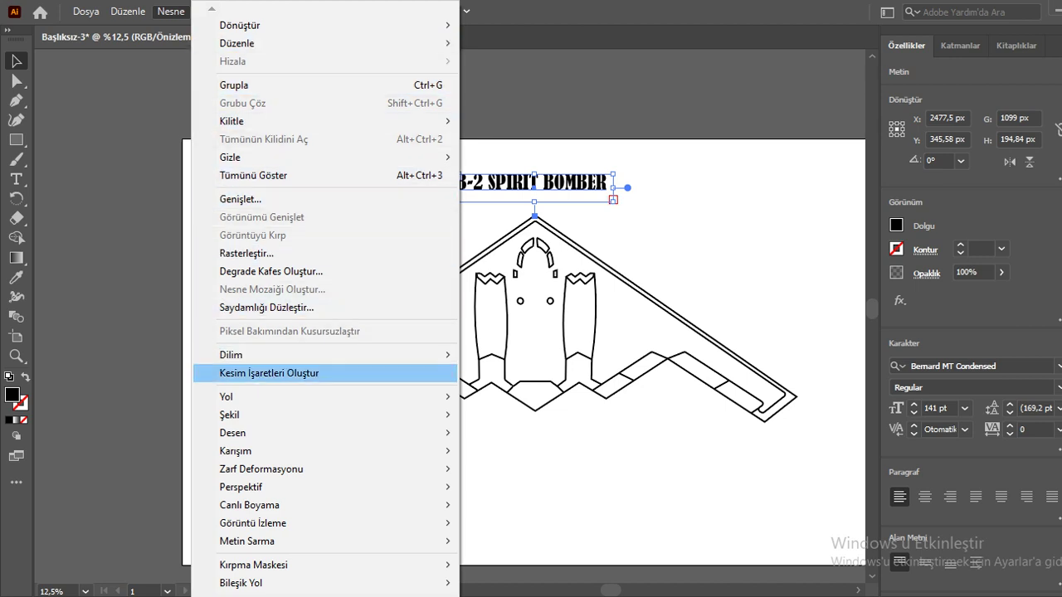
After browsing the Nesne and Seç menus, enable Piksel Önizleme from the Görünüm menu.
click(171, 12)
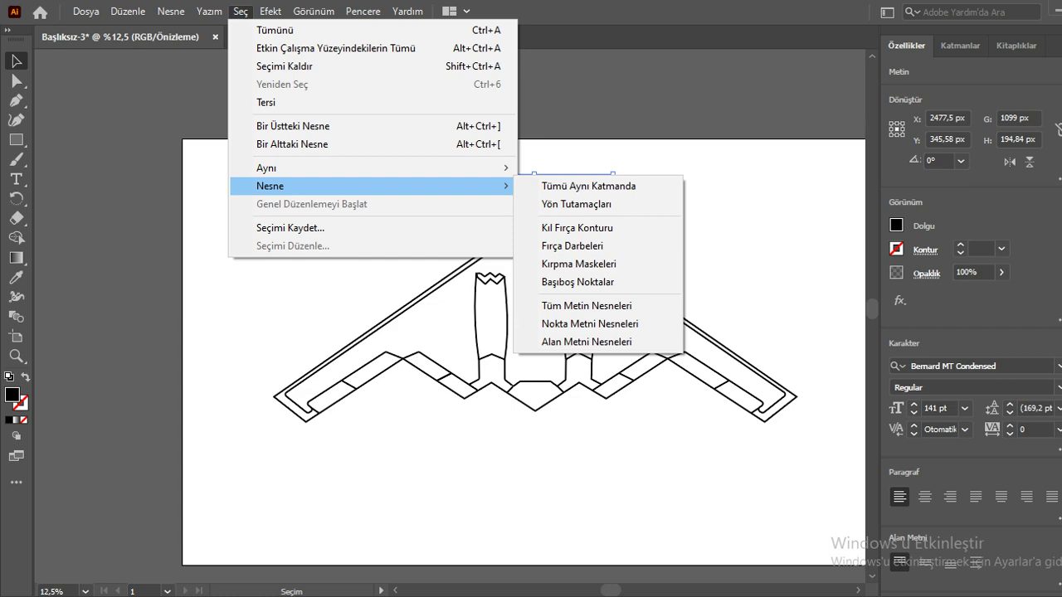
click(171, 11)
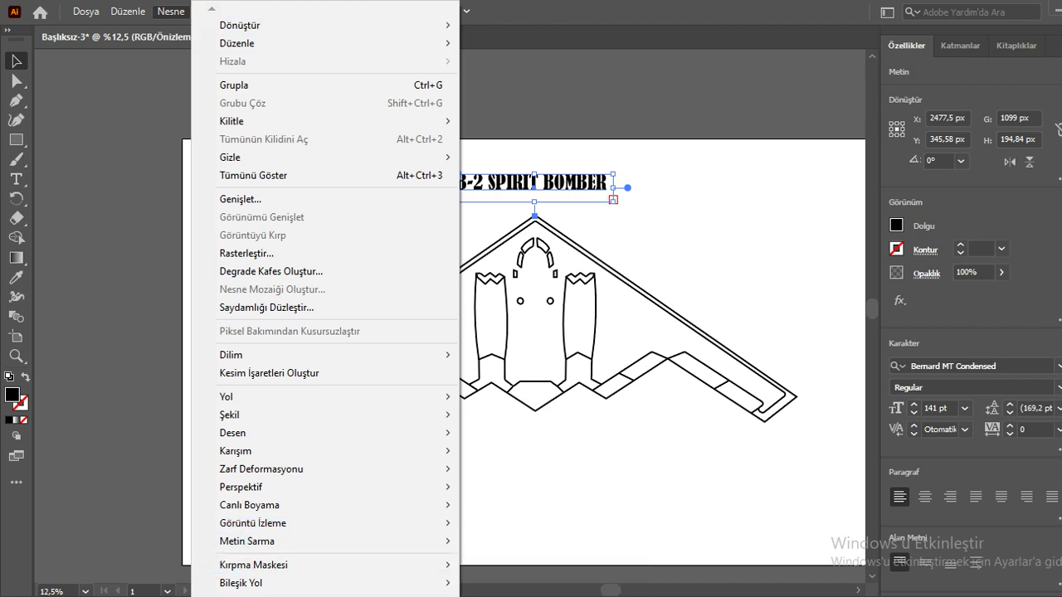
key(Escape)
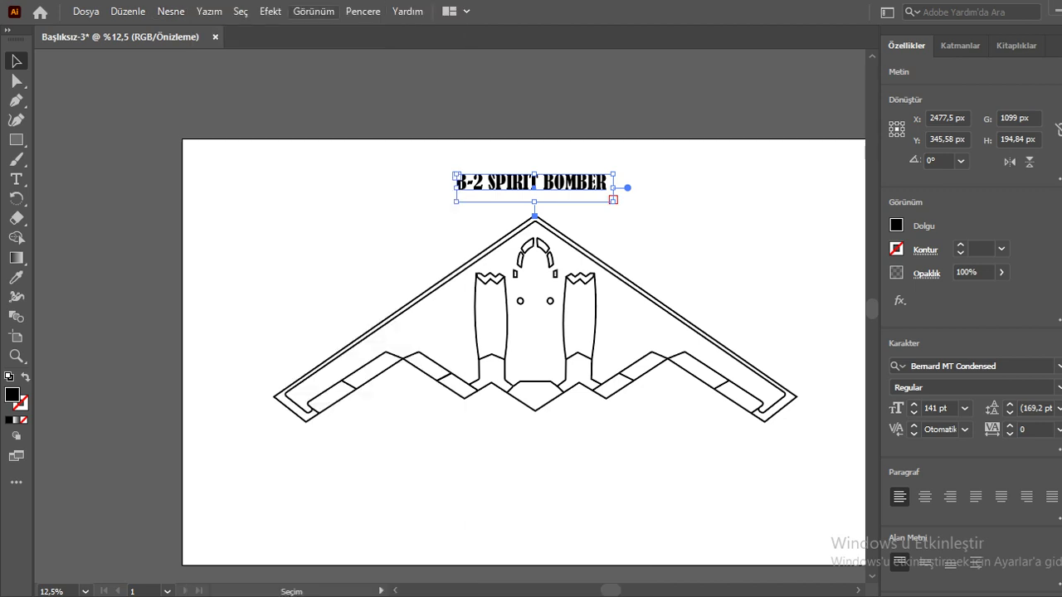
click(313, 10)
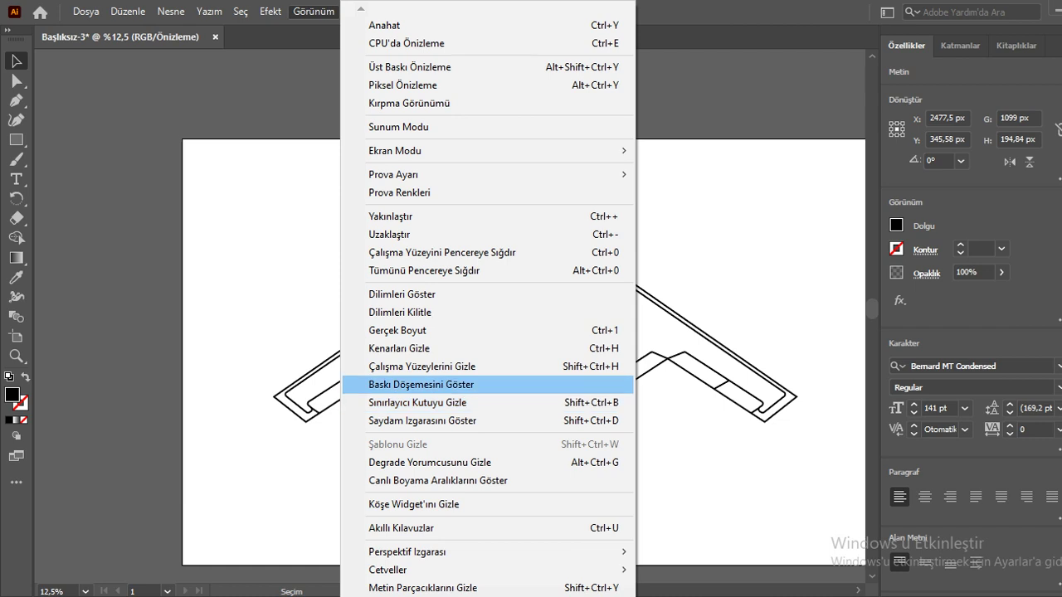
key(Up)
key(Up)
key(Up)
key(Up)
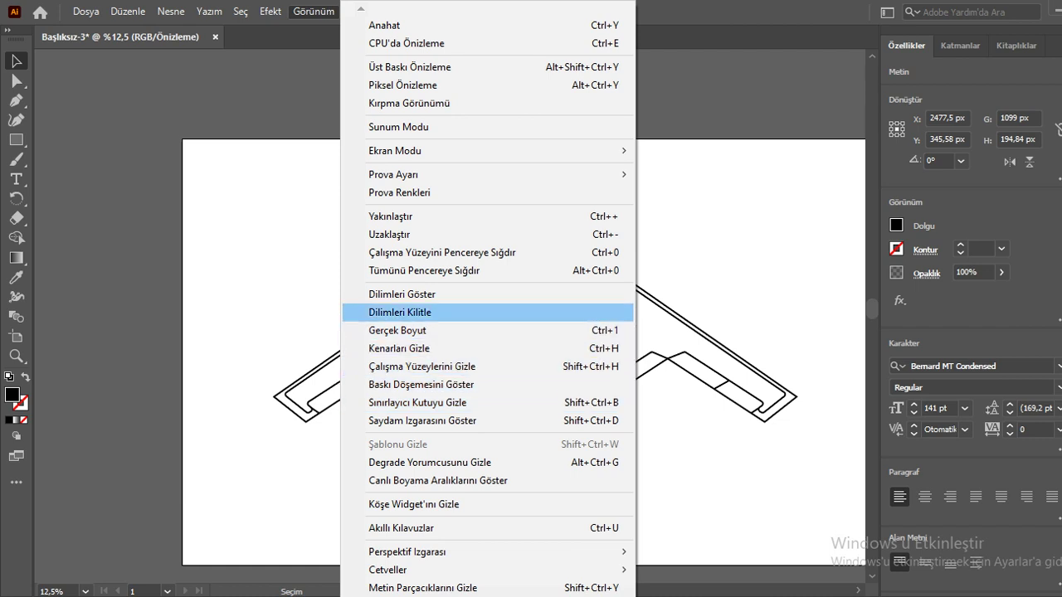
key(Up)
key(Down)
key(Down)
key(Down)
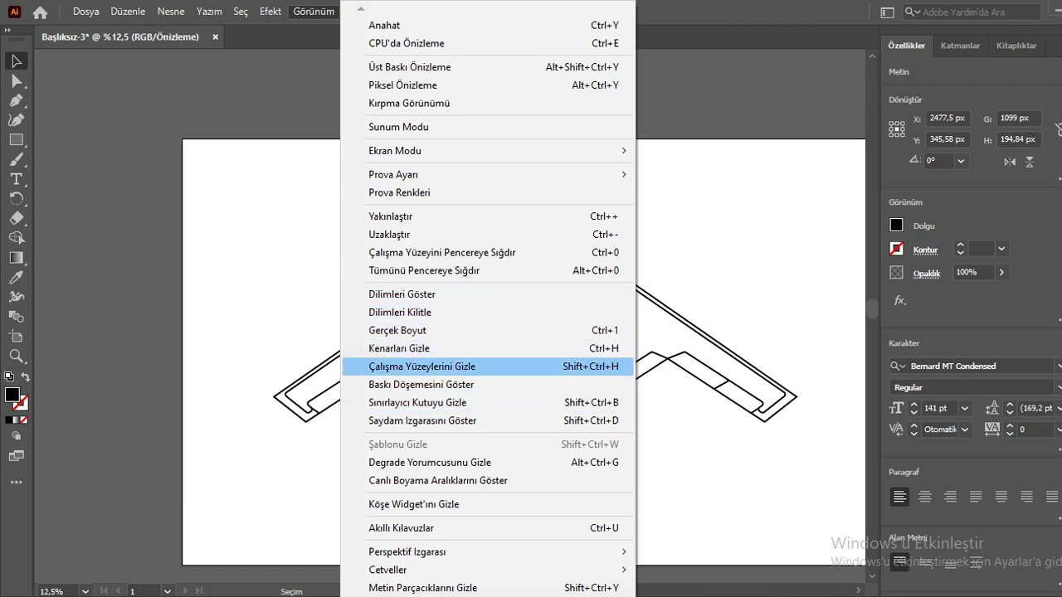
key(Down)
key(Down)
key(Down)
key(Down)
key(Down)
key(Down)
key(Down)
key(Up)
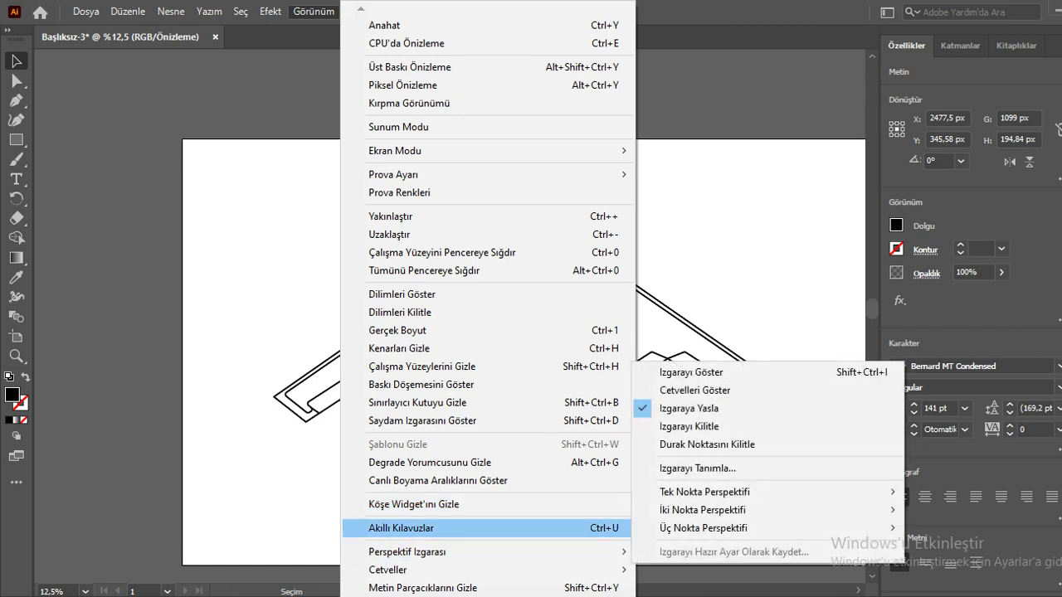
key(Up)
key(Up)
key(Up)
key(Up)
key(Up)
key(Up)
key(Up)
key(Up)
key(Up)
key(Up)
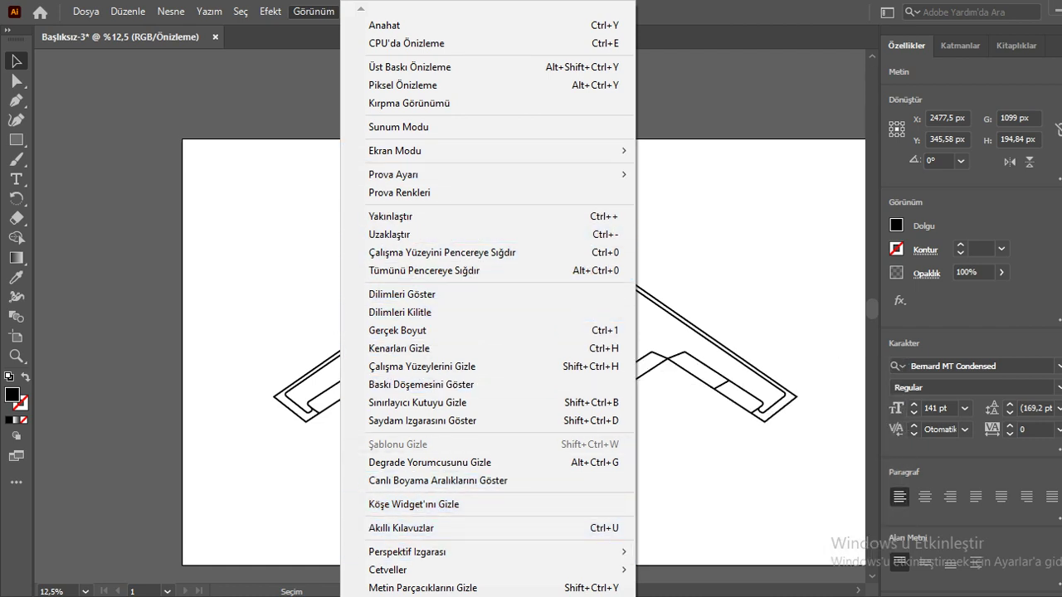
key(Up)
key(Up)
key(Up)
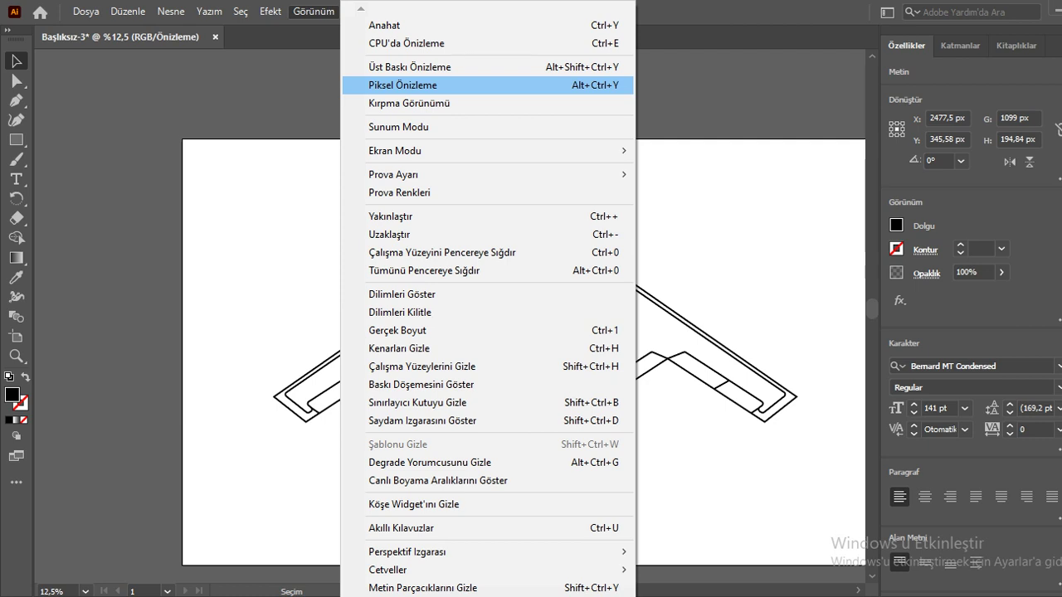
key(Return)
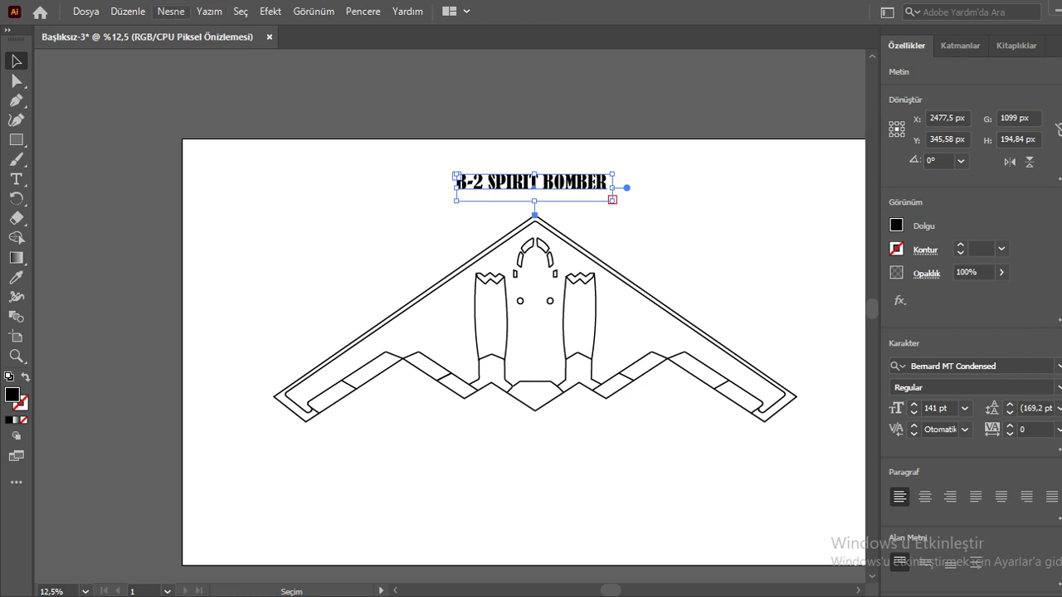
click(171, 12)
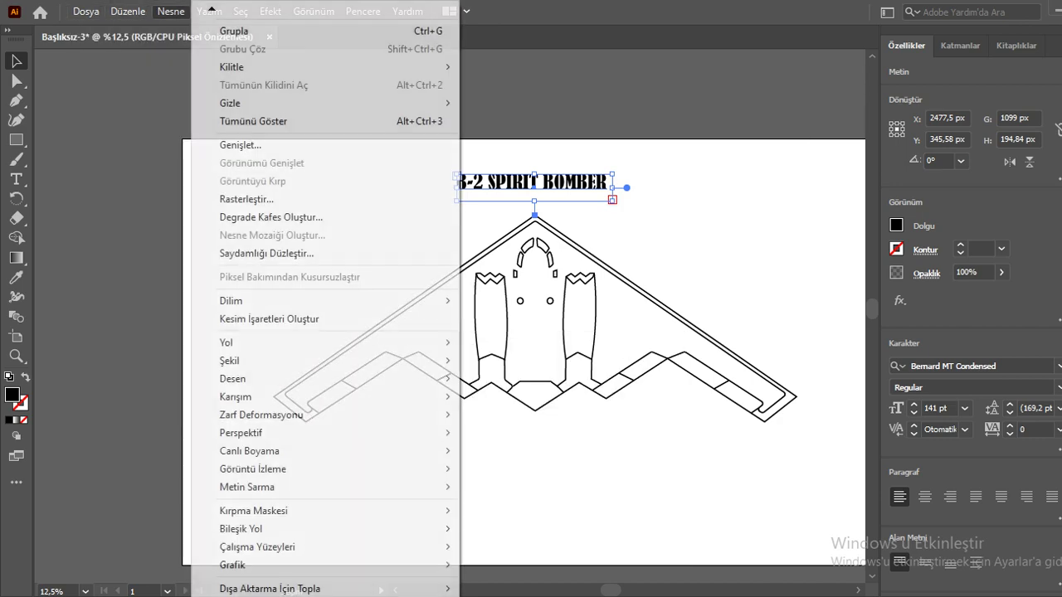
key(Escape)
click(128, 11)
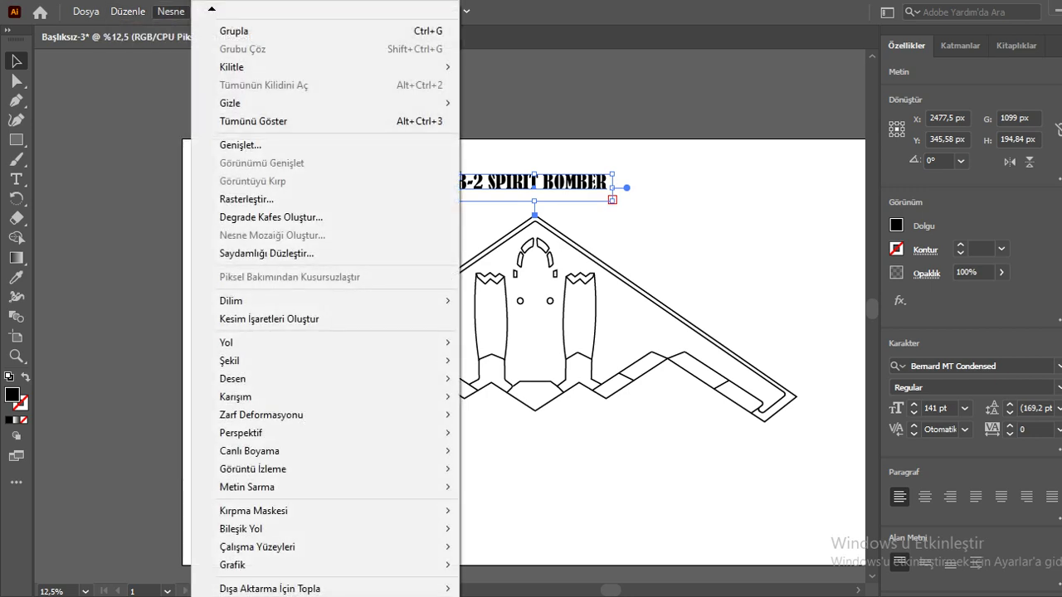
click(171, 10)
click(209, 11)
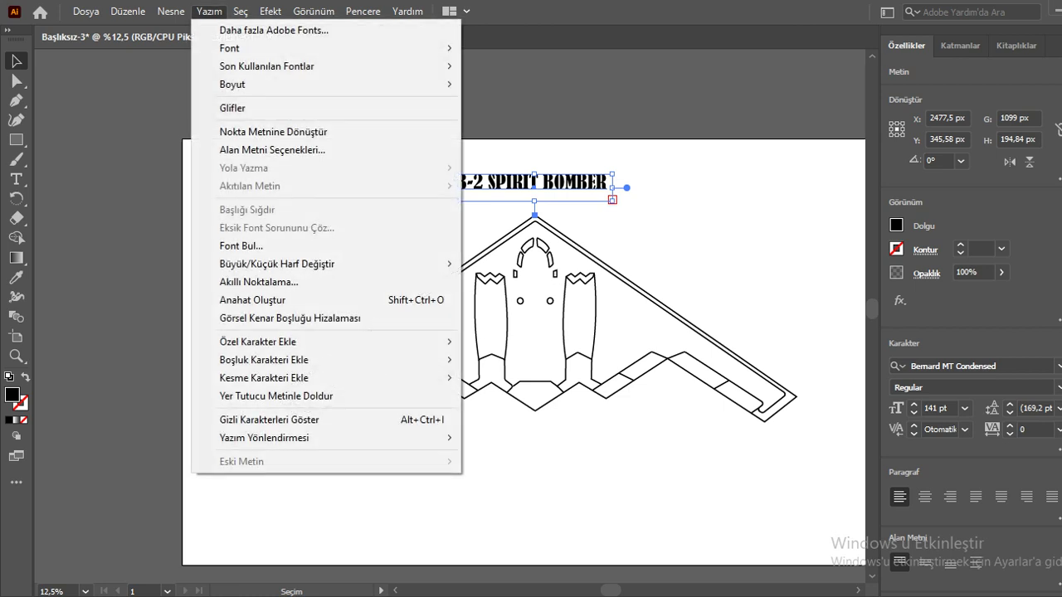
click(273, 131)
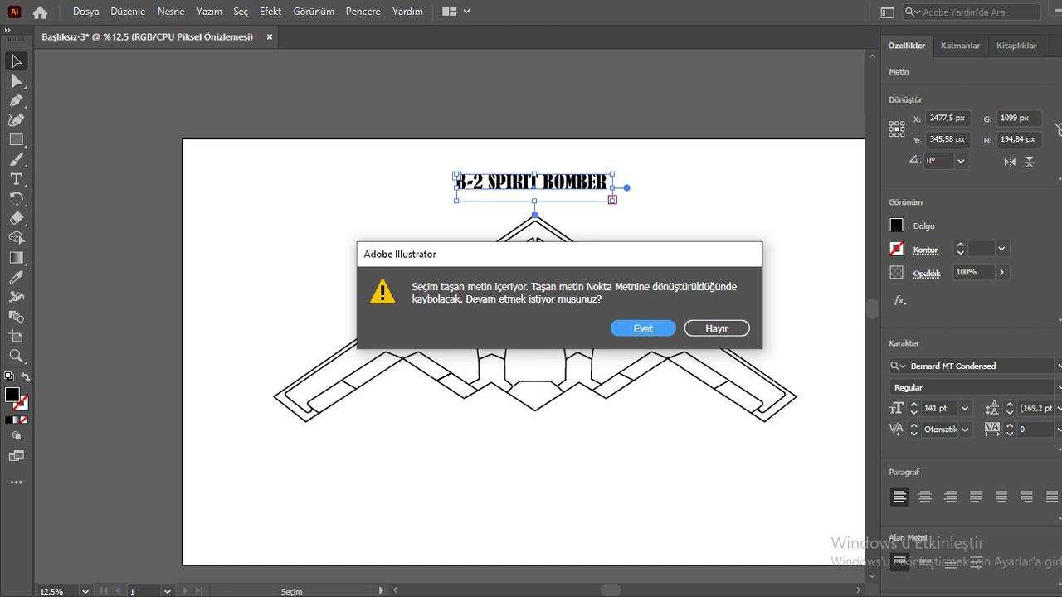
click(717, 329)
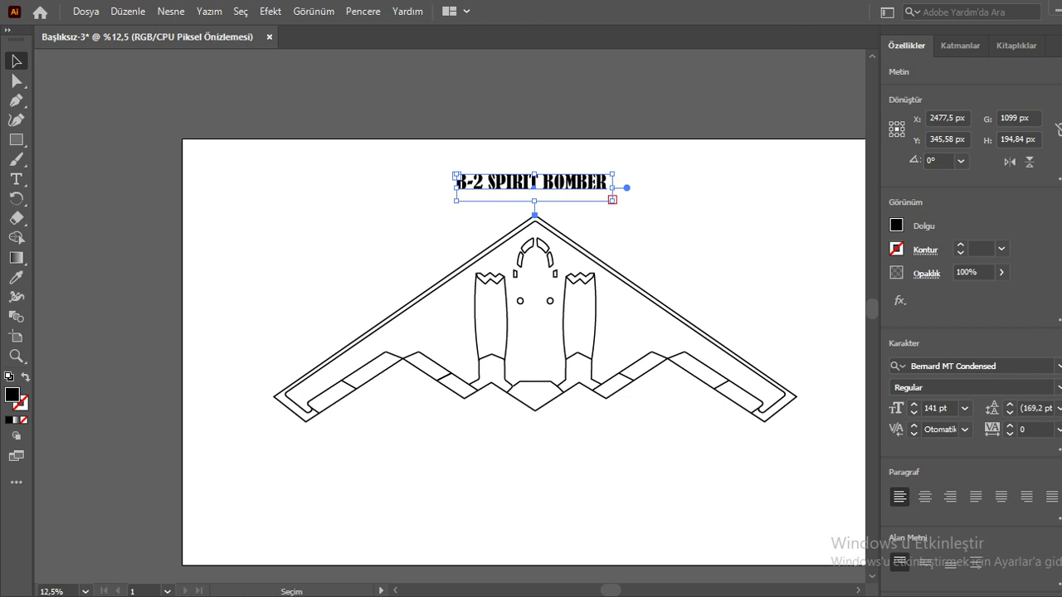
key(ctrl+shift+a)
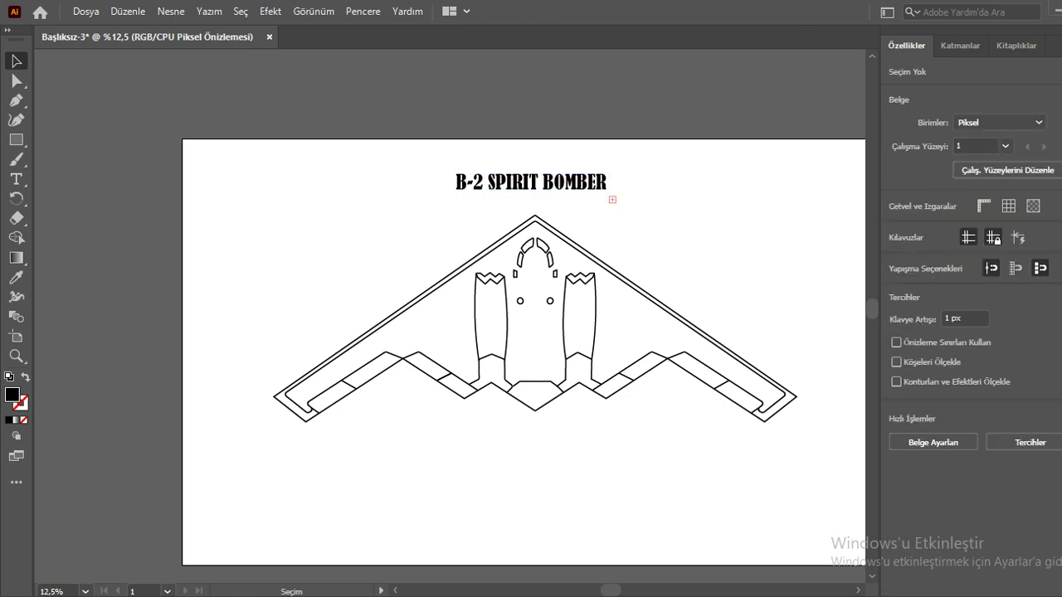